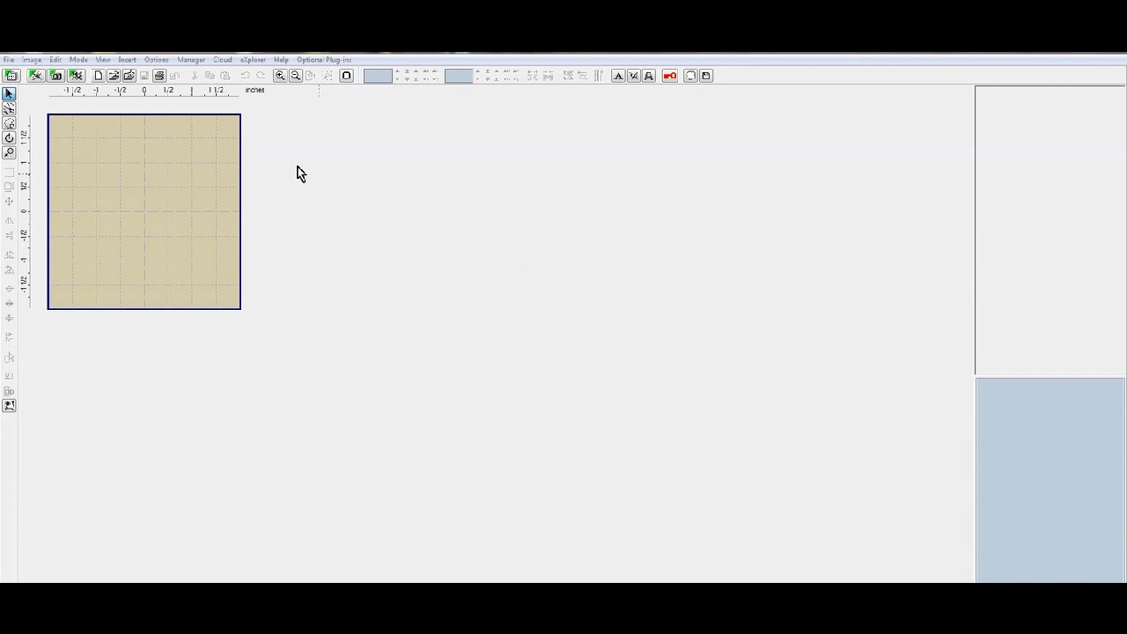
Switch to Embird Studio and import the gnome picture CL1215-06 from the Valentine Gnomes folder as the background image
{"action": "left_click", "coordinate": [37, 77]}
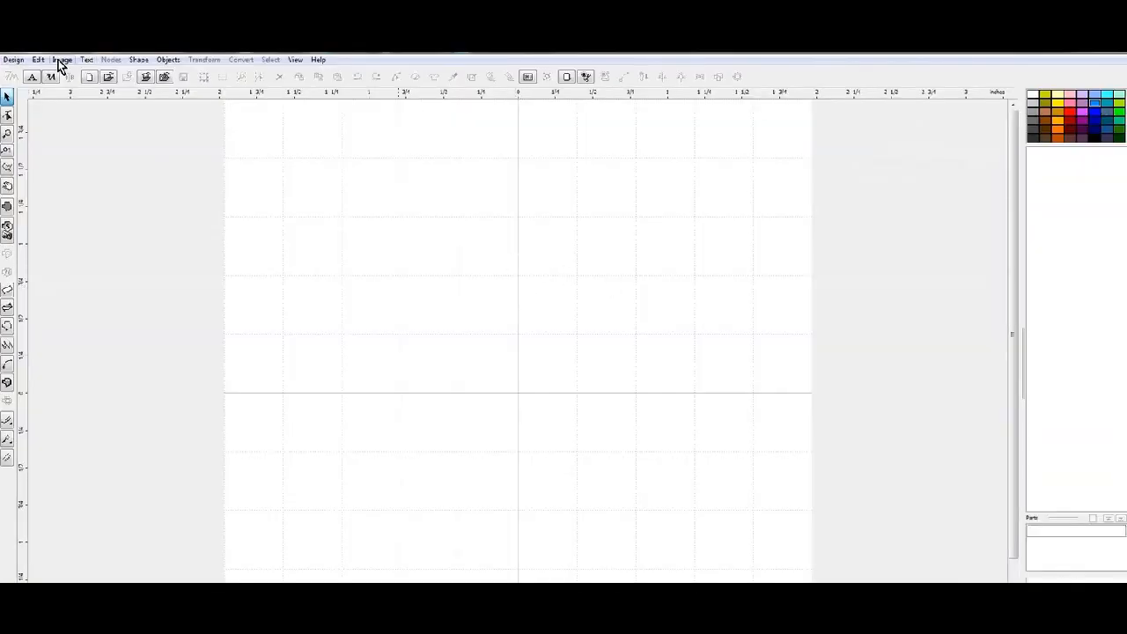
{"action": "left_click", "coordinate": [62, 61]}
{"action": "left_click", "coordinate": [71, 78]}
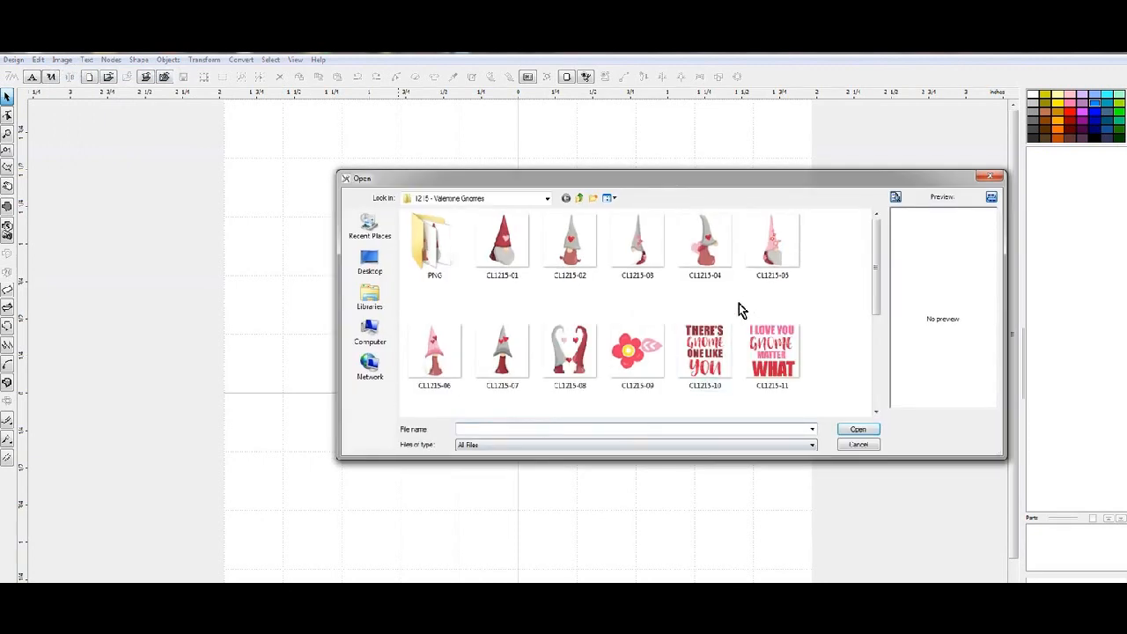
{"action": "left_click", "coordinate": [436, 357]}
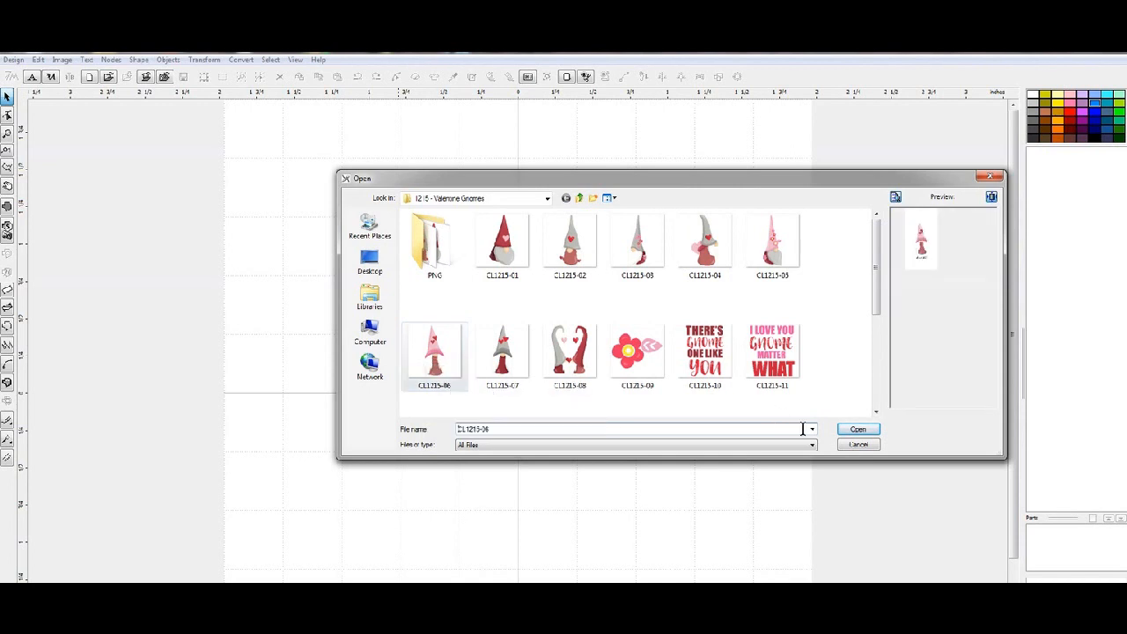
{"action": "left_click", "coordinate": [859, 430]}
{"action": "left_click", "coordinate": [536, 393]}
{"action": "scroll", "coordinate": [654, 414], "scroll_direction": "down", "scroll_amount": 1}
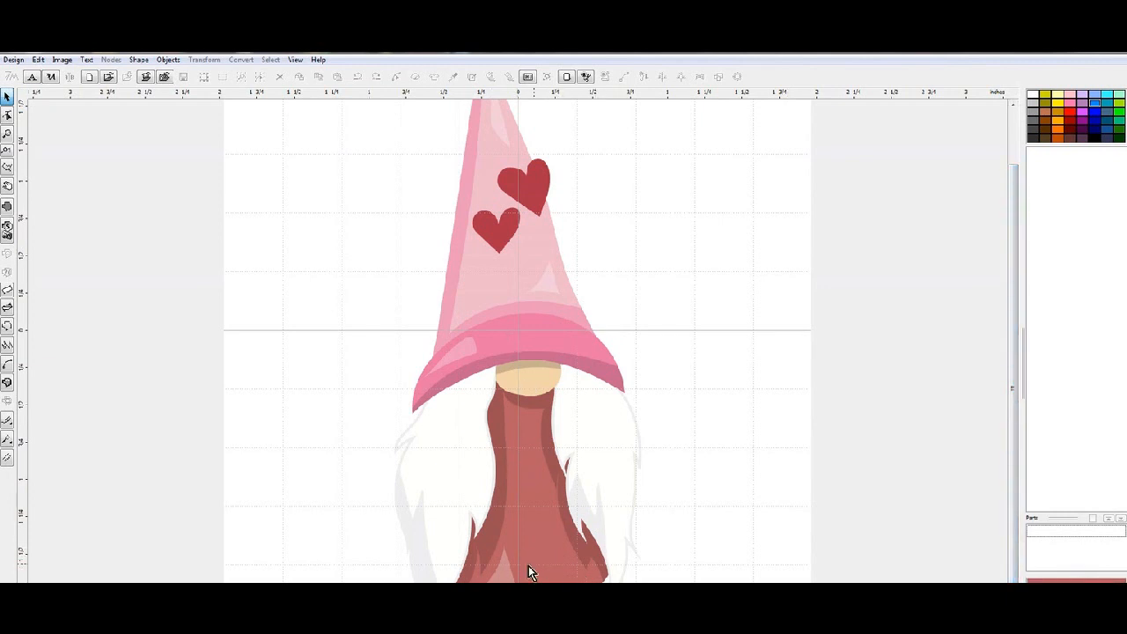
Start a fill outline at the nose's left edge and trace the nose's lower edge with curved segments
{"action": "left_click", "coordinate": [7, 207]}
{"action": "key", "text": "3"}
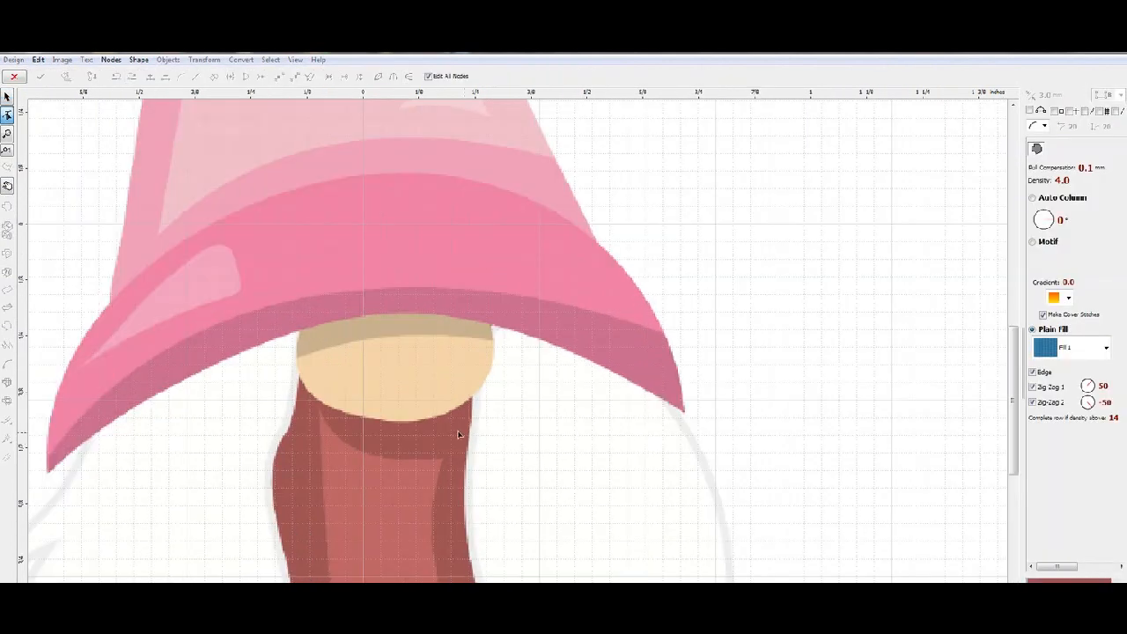
{"action": "left_click", "coordinate": [295, 365]}
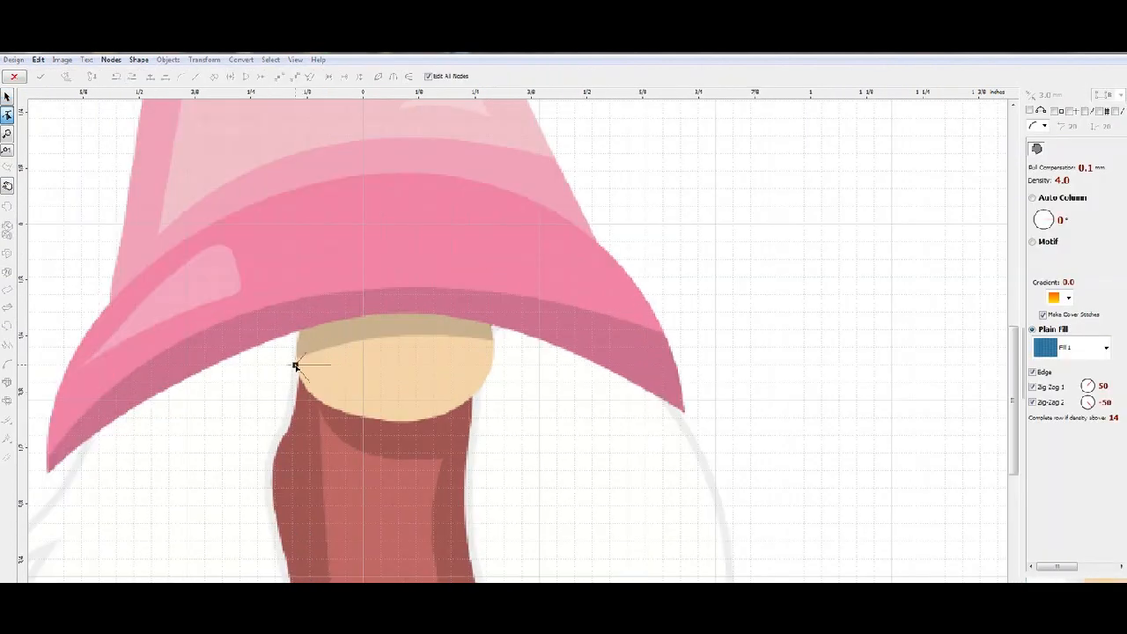
{"action": "left_click", "coordinate": [383, 413]}
{"action": "left_click_drag", "start_coordinate": [339, 391], "coordinate": [331, 403]}
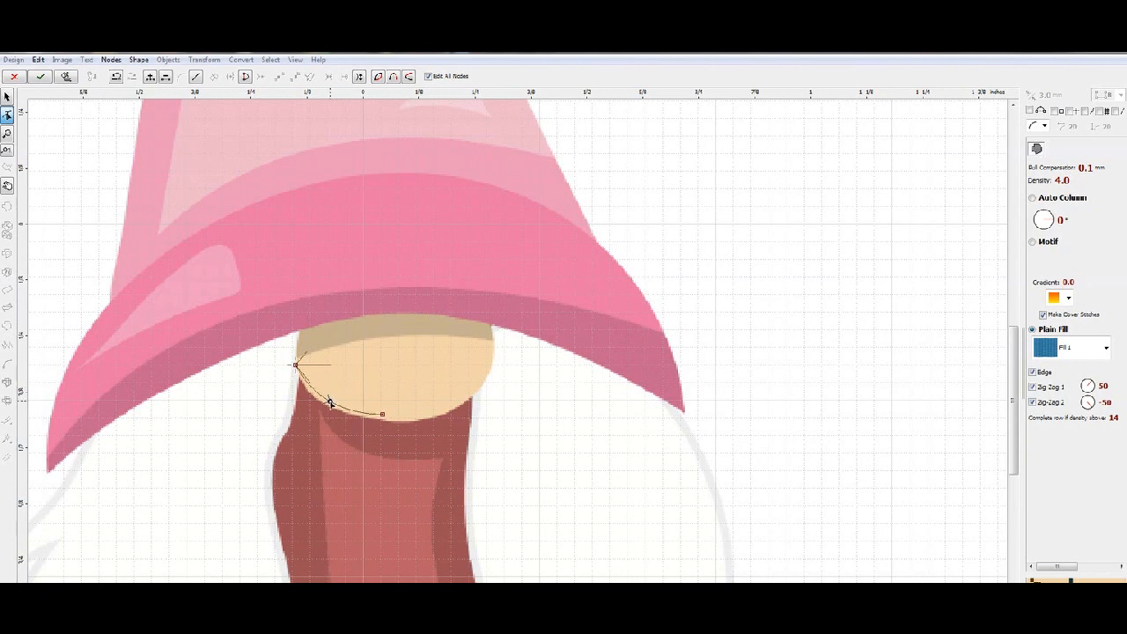
{"action": "left_click", "coordinate": [479, 385]}
{"action": "left_click_drag", "start_coordinate": [428, 401], "coordinate": [435, 412]}
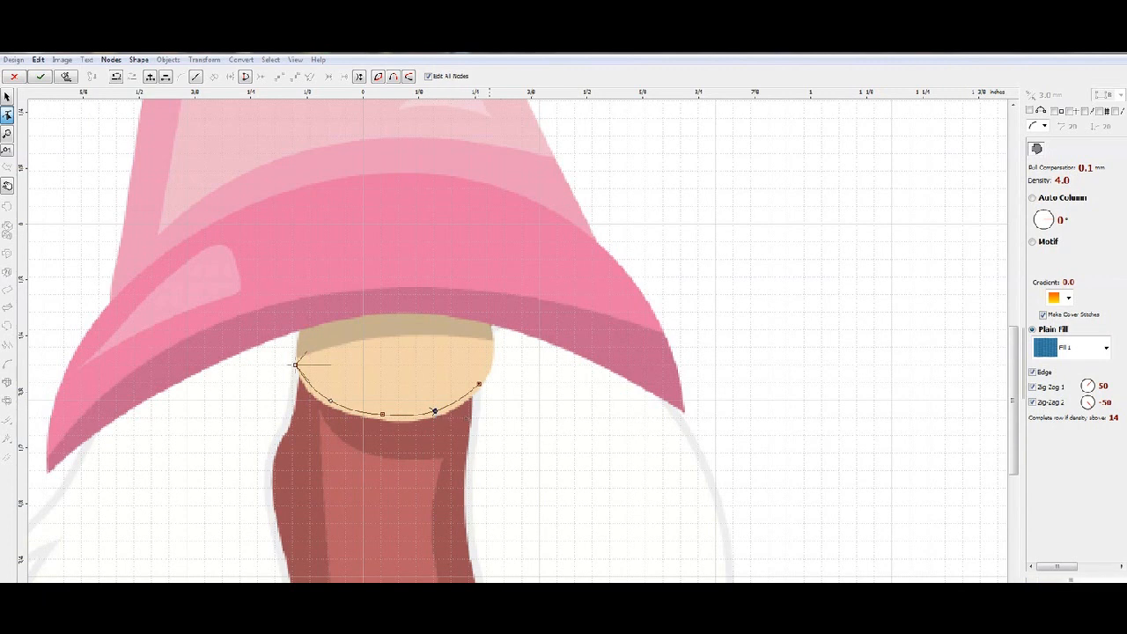
Continue the outline down the right edge of the red body, curving the segments to the lower right tuft
{"action": "left_click", "coordinate": [494, 605]}
{"action": "left_click_drag", "start_coordinate": [488, 498], "coordinate": [472, 520]}
{"action": "left_click_drag", "start_coordinate": [1017, 448], "coordinate": [1013, 528]}
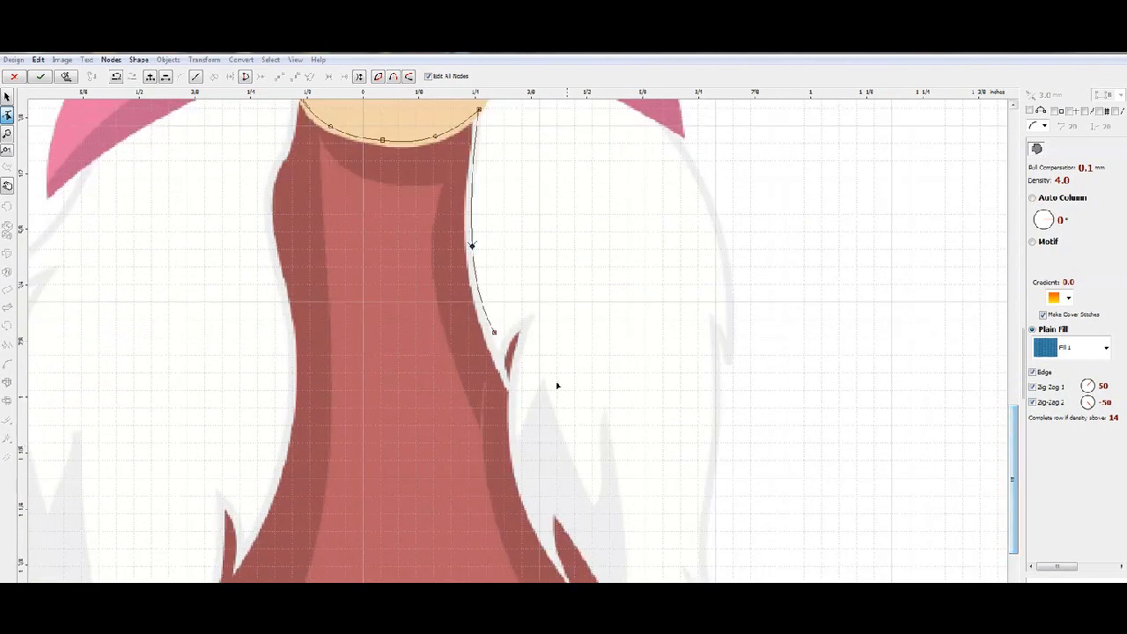
{"action": "left_click_drag", "start_coordinate": [494, 333], "coordinate": [501, 358]}
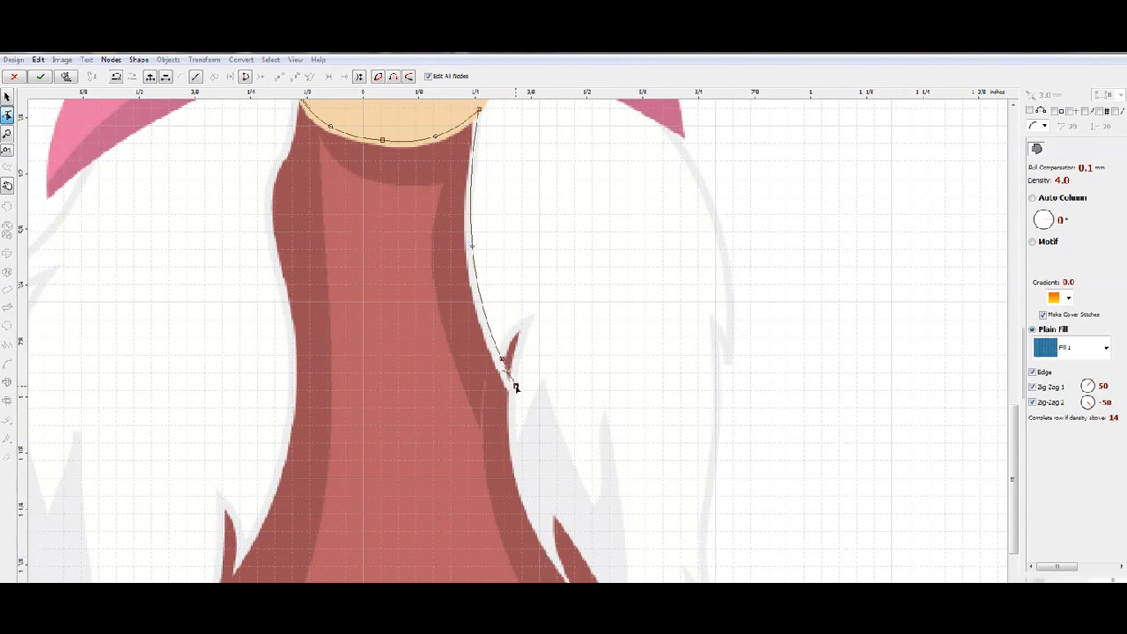
{"action": "left_click", "coordinate": [547, 551]}
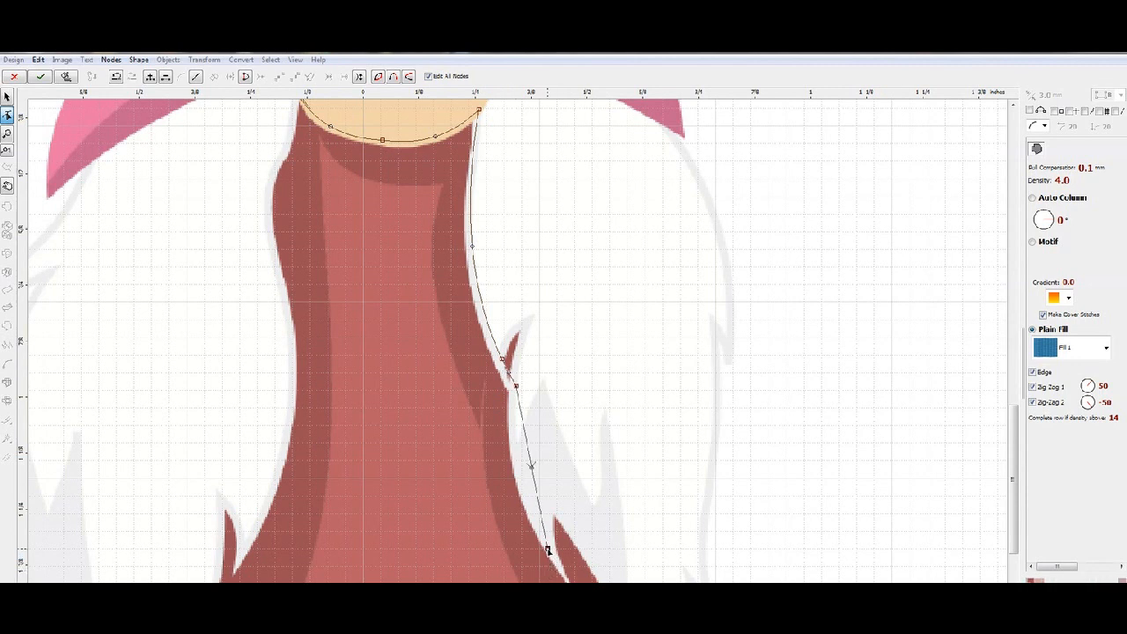
{"action": "left_click_drag", "start_coordinate": [532, 467], "coordinate": [520, 480]}
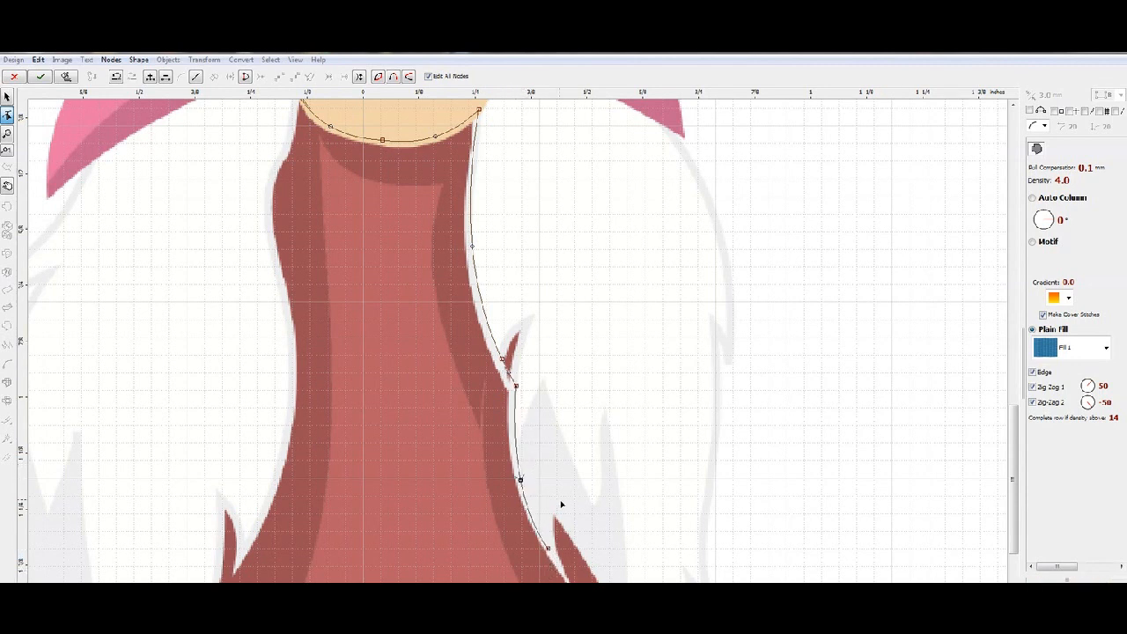
Trace the outline around the lower right tuft and along the body's curved bottom edge to its lower left corner
{"action": "left_click", "coordinate": [547, 547]}
{"action": "left_click_drag", "start_coordinate": [551, 528], "coordinate": [548, 526]}
{"action": "left_click_drag", "start_coordinate": [1014, 432], "coordinate": [1017, 496]}
{"action": "scroll", "coordinate": [706, 495], "scroll_direction": "down", "scroll_amount": 1}
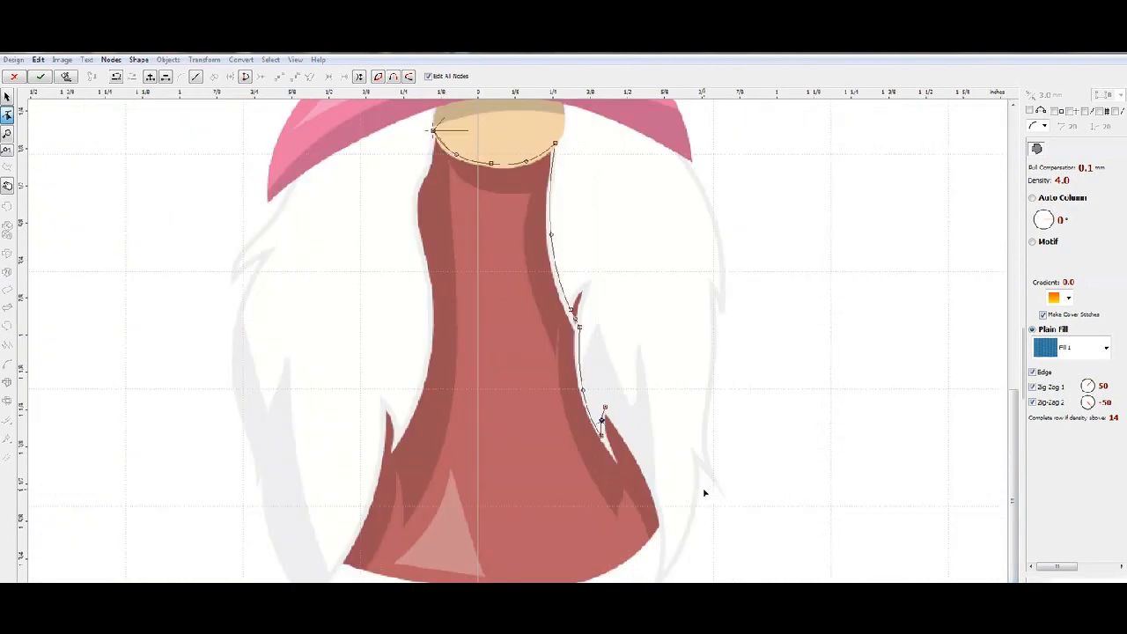
{"action": "left_click", "coordinate": [662, 519]}
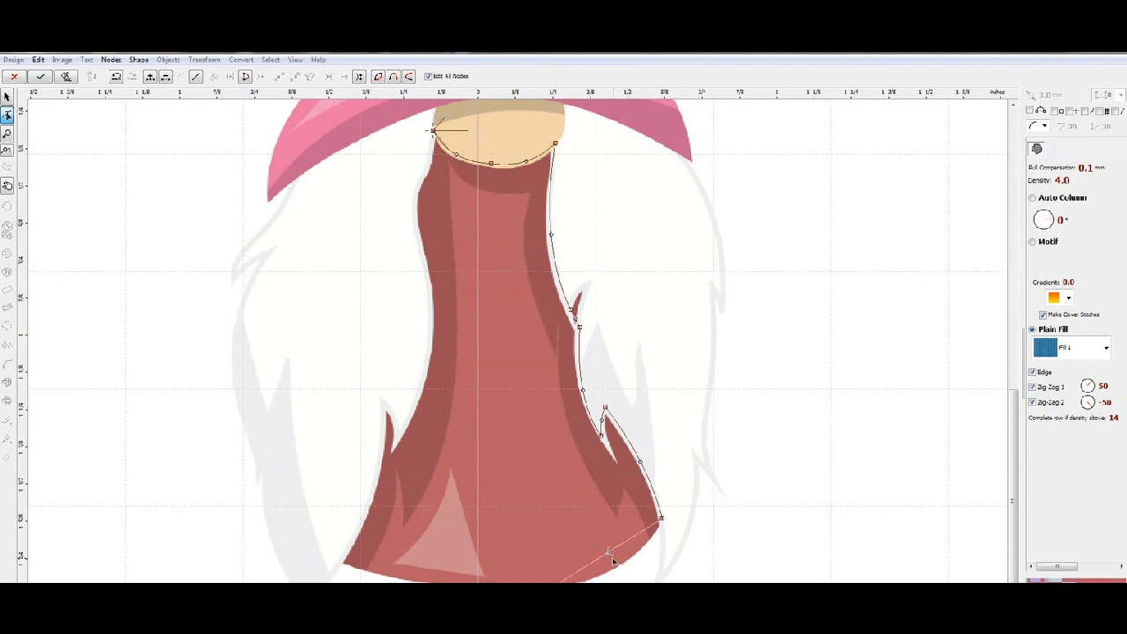
{"action": "left_click_drag", "start_coordinate": [607, 553], "coordinate": [620, 567]}
{"action": "left_click", "coordinate": [333, 561]}
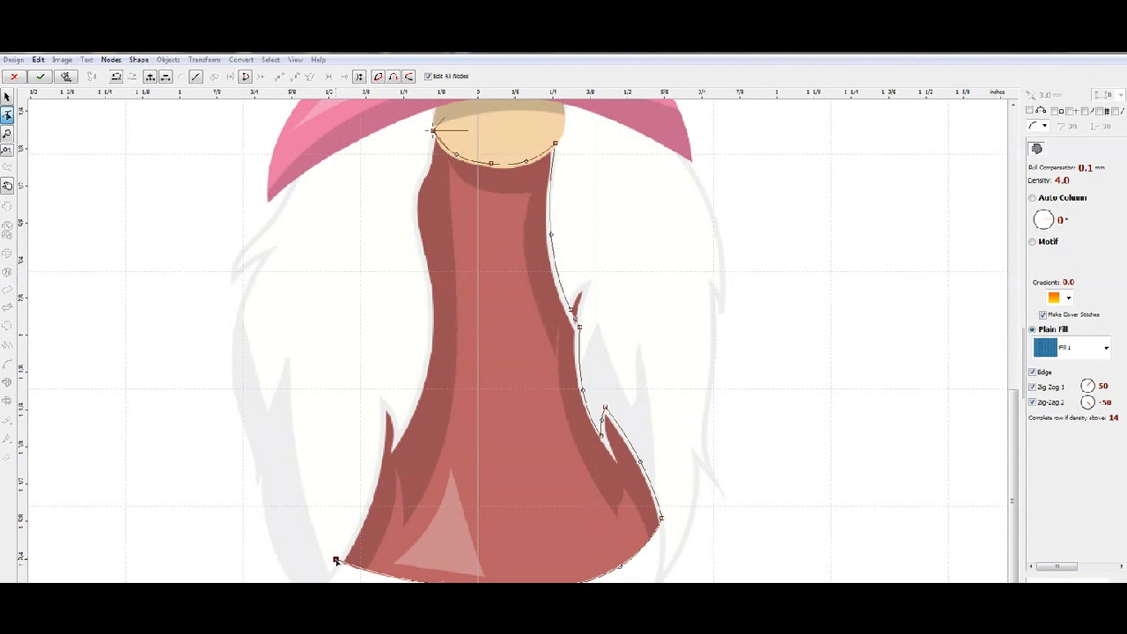
Trace the body's left edge upward around the left tuft, bending the segments to follow the picture
{"action": "left_click", "coordinate": [380, 408]}
{"action": "left_click_drag", "start_coordinate": [357, 486], "coordinate": [370, 487]}
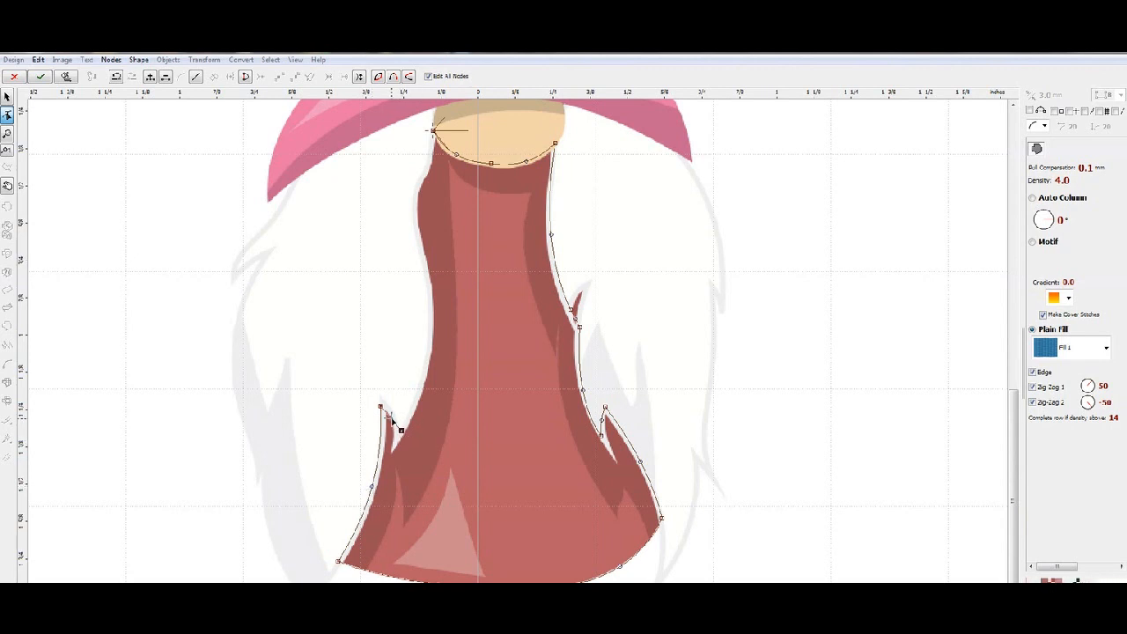
{"action": "left_click_drag", "start_coordinate": [390, 418], "coordinate": [398, 434]}
{"action": "left_click", "coordinate": [425, 336]}
{"action": "left_click_drag", "start_coordinate": [412, 386], "coordinate": [419, 386]}
Complete the outline along the body's upper left edge to the nose, adjusting nodes and curves to fit
{"action": "left_click", "coordinate": [412, 242]}
{"action": "left_click", "coordinate": [422, 161]}
{"action": "left_click_drag", "start_coordinate": [425, 204], "coordinate": [411, 205]}
{"action": "left_click_drag", "start_coordinate": [422, 301], "coordinate": [425, 289]}
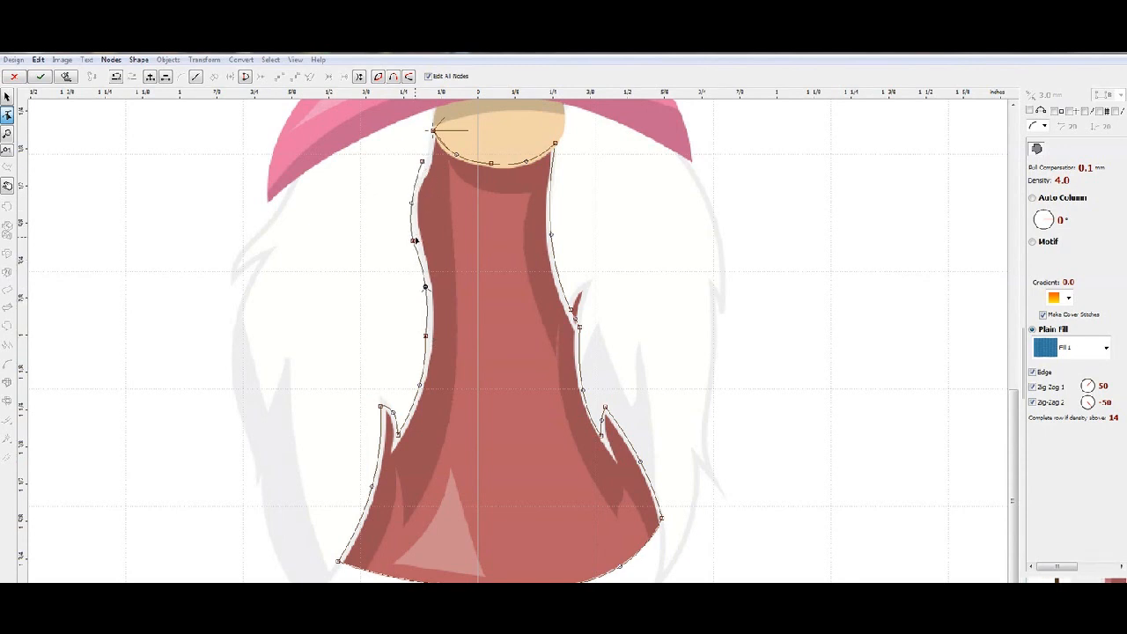
{"action": "left_click_drag", "start_coordinate": [413, 241], "coordinate": [416, 239]}
{"action": "left_click_drag", "start_coordinate": [421, 162], "coordinate": [428, 162]}
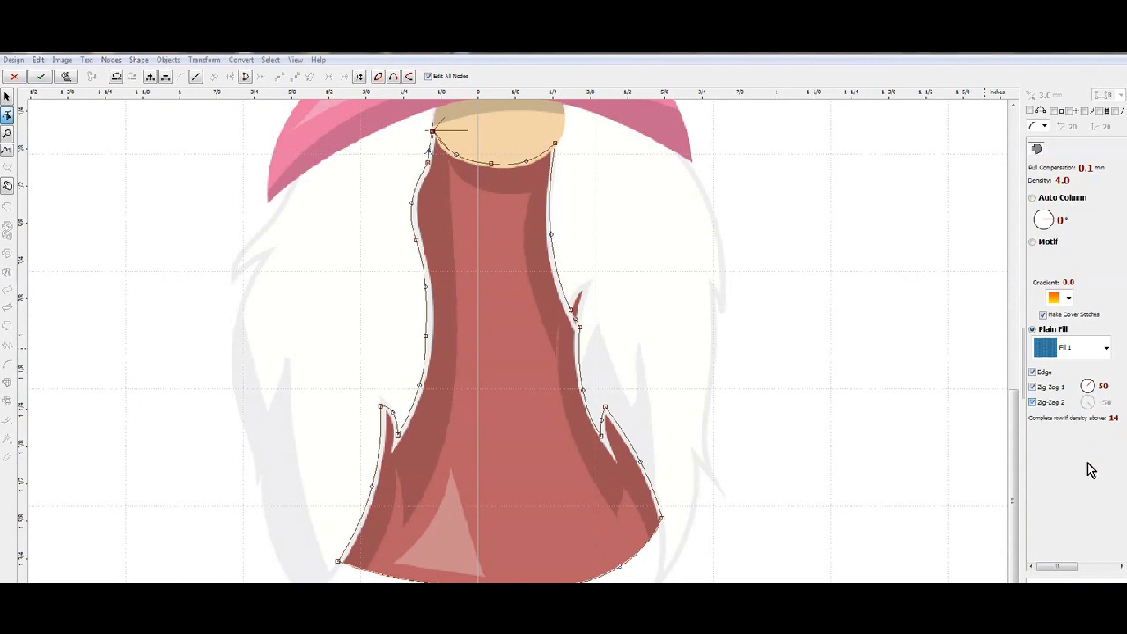
Set the zig-zag underlay spacing to 3.0 mm and generate the body fill's stitches
{"action": "left_click", "coordinate": [1094, 567]}
{"action": "left_click", "coordinate": [1046, 387]}
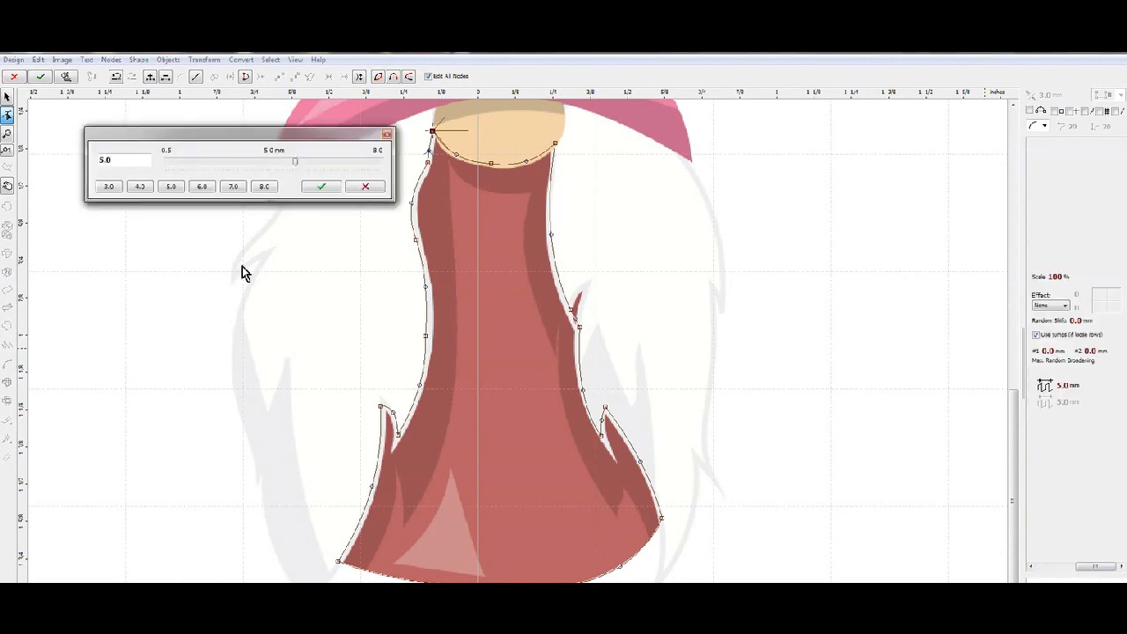
{"action": "left_click", "coordinate": [109, 186]}
{"action": "left_click", "coordinate": [333, 187]}
{"action": "right_click", "coordinate": [534, 318]}
{"action": "left_click", "coordinate": [584, 342]}
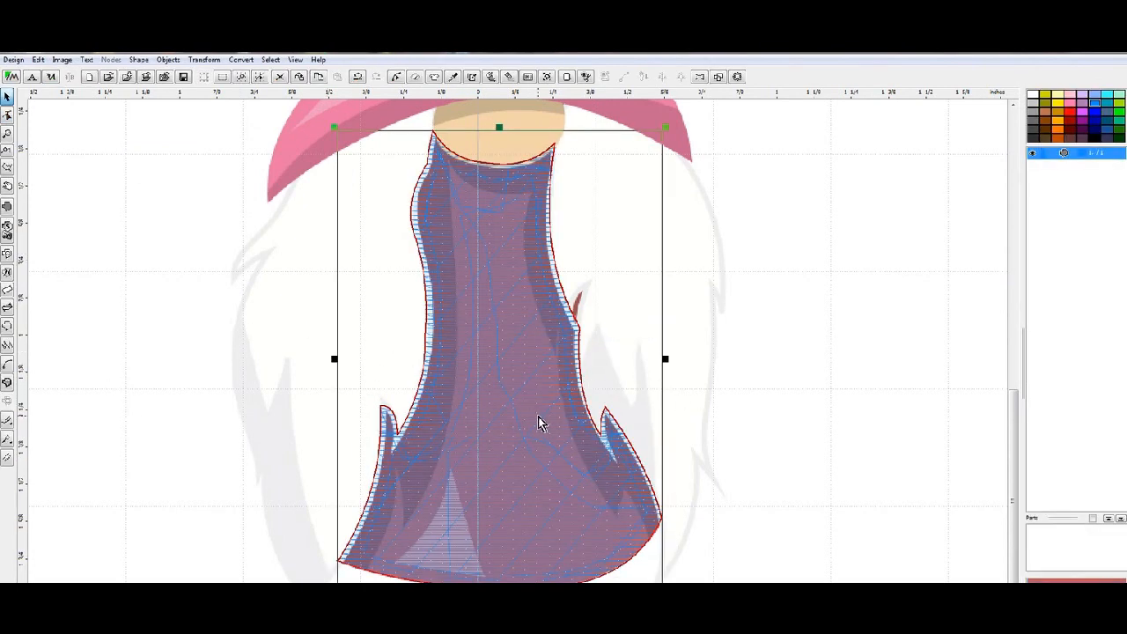
{"action": "right_click", "coordinate": [539, 421]}
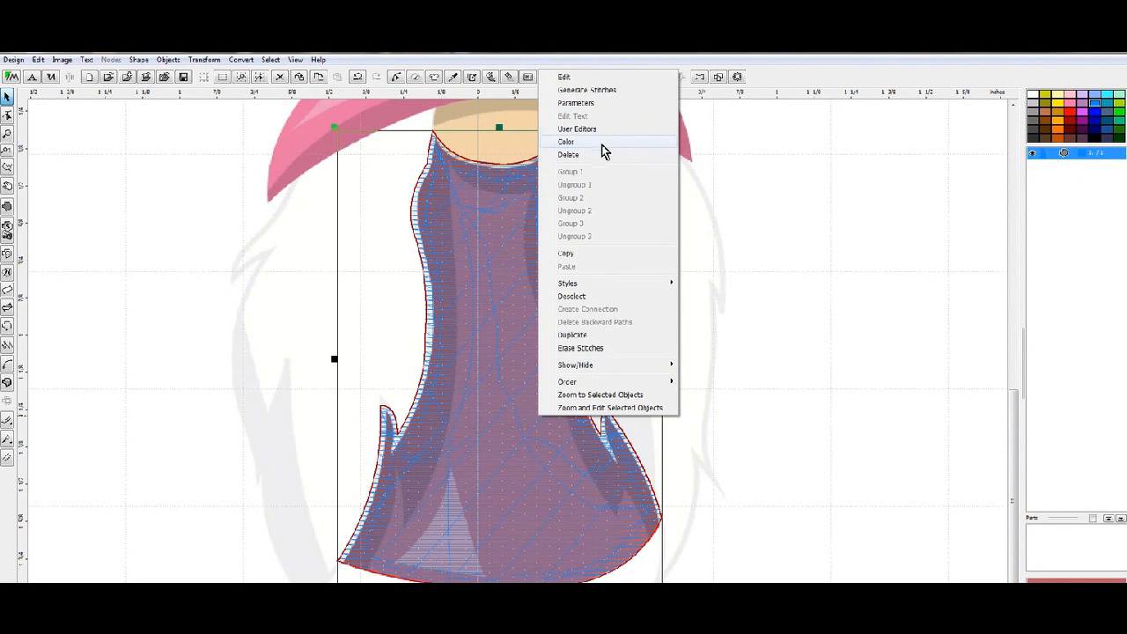
{"action": "mouse_move", "coordinate": [608, 143]}
{"action": "left_click", "coordinate": [720, 193]}
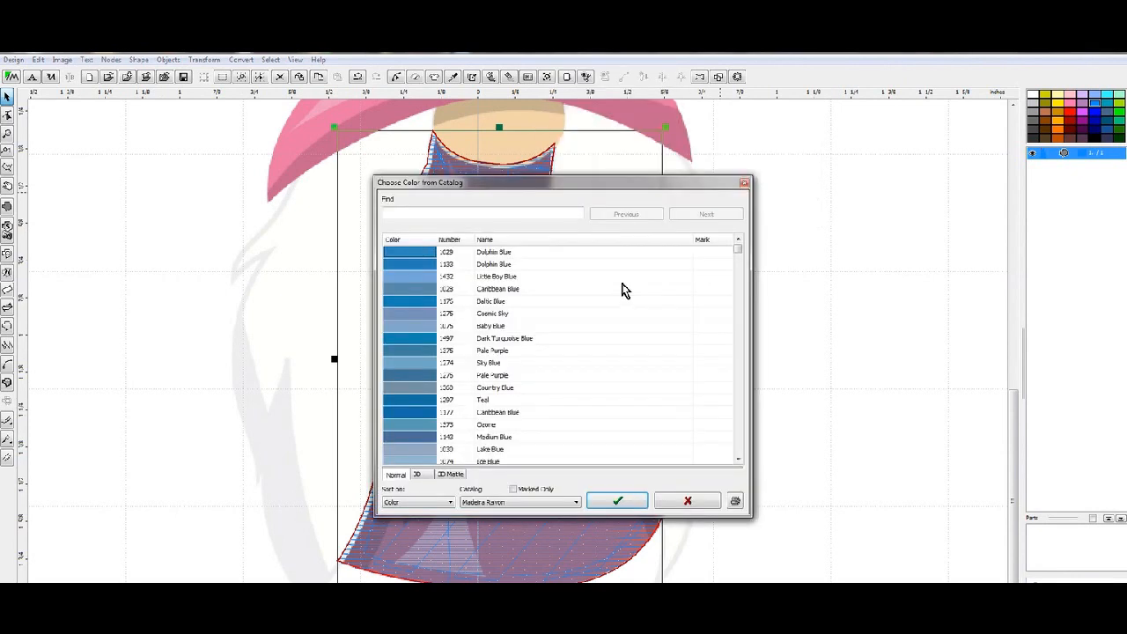
{"action": "left_click", "coordinate": [742, 186]}
Recolor the body fill with the color picked from the image
{"action": "right_click", "coordinate": [504, 287]}
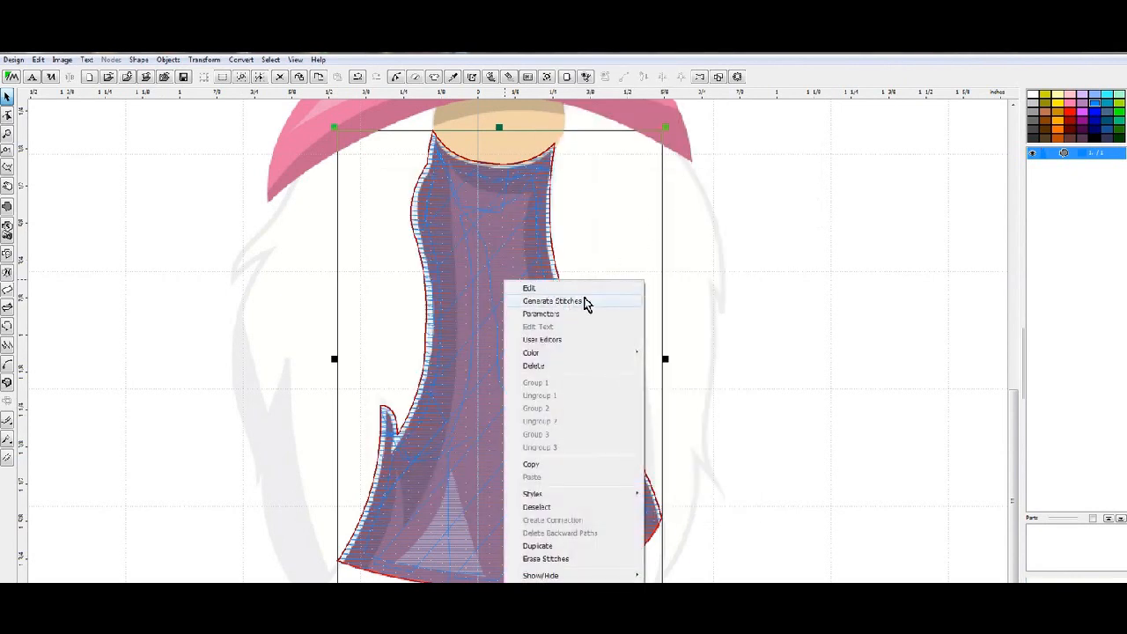
{"action": "mouse_move", "coordinate": [586, 354]}
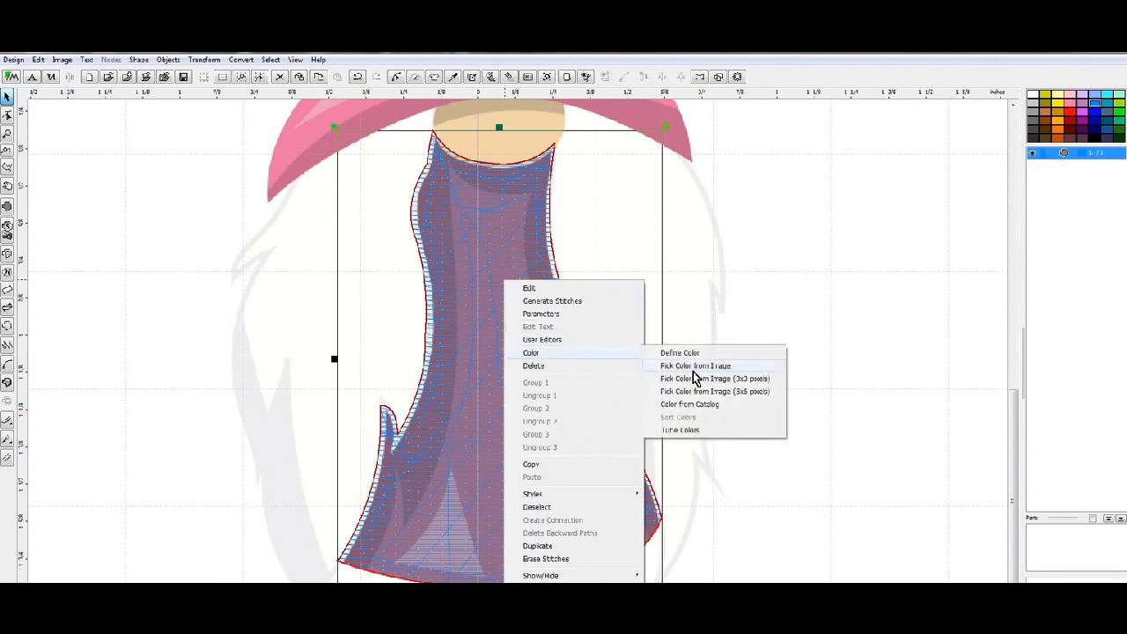
{"action": "left_click", "coordinate": [700, 366]}
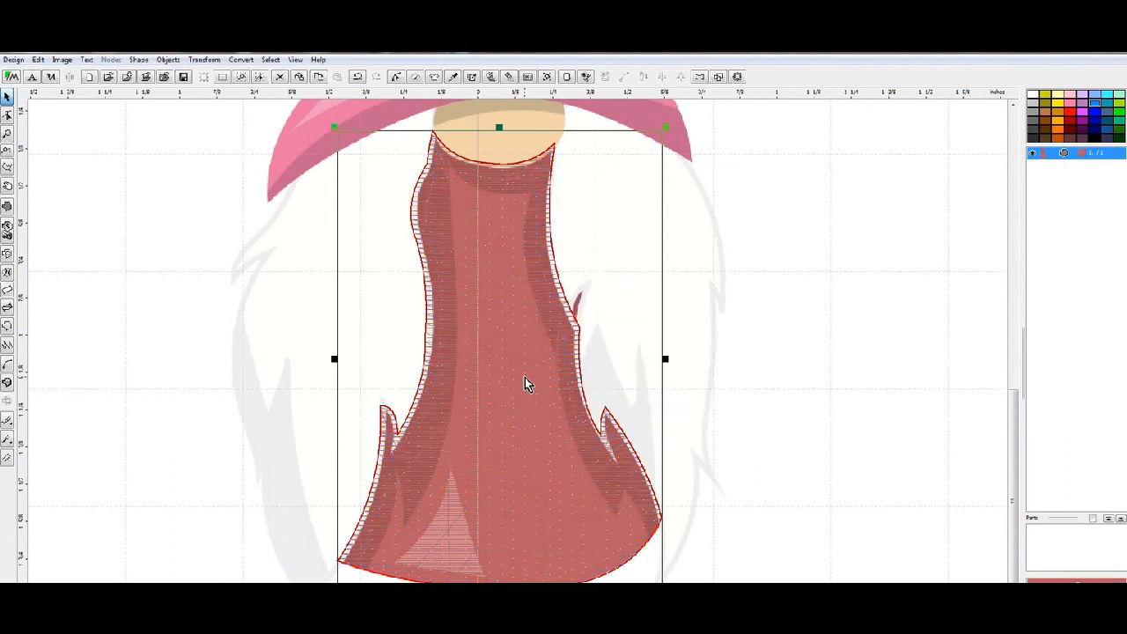
Switch the thread color catalog for the body fill from Madeira Rayon to Floriani
{"action": "right_click", "coordinate": [526, 381]}
{"action": "mouse_move", "coordinate": [599, 381]}
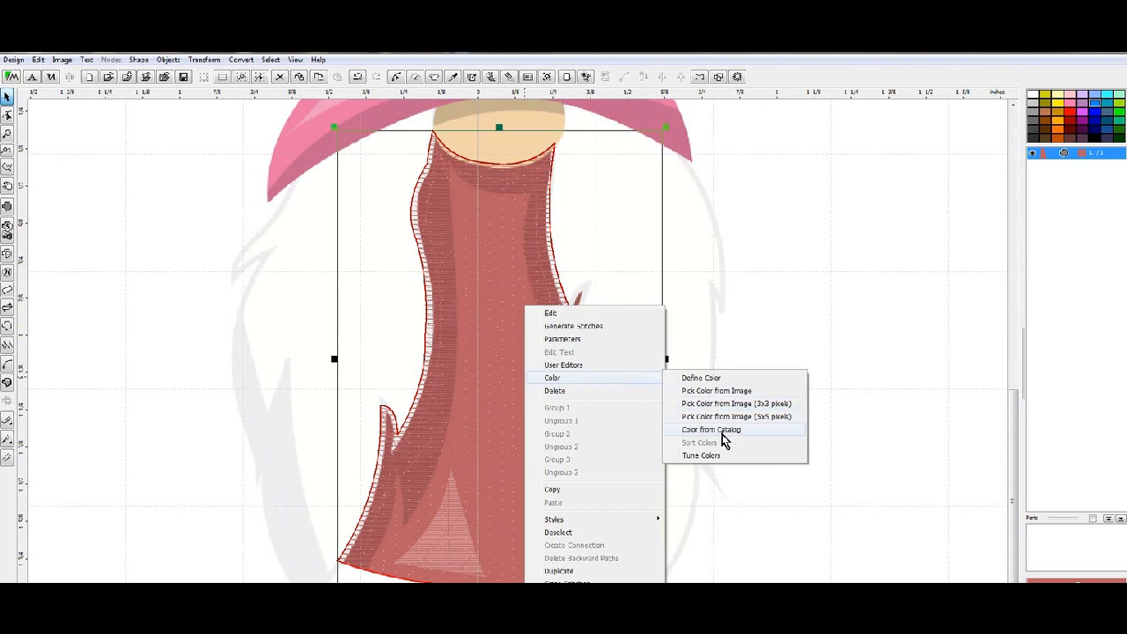
{"action": "left_click", "coordinate": [726, 431]}
{"action": "left_click", "coordinate": [543, 503]}
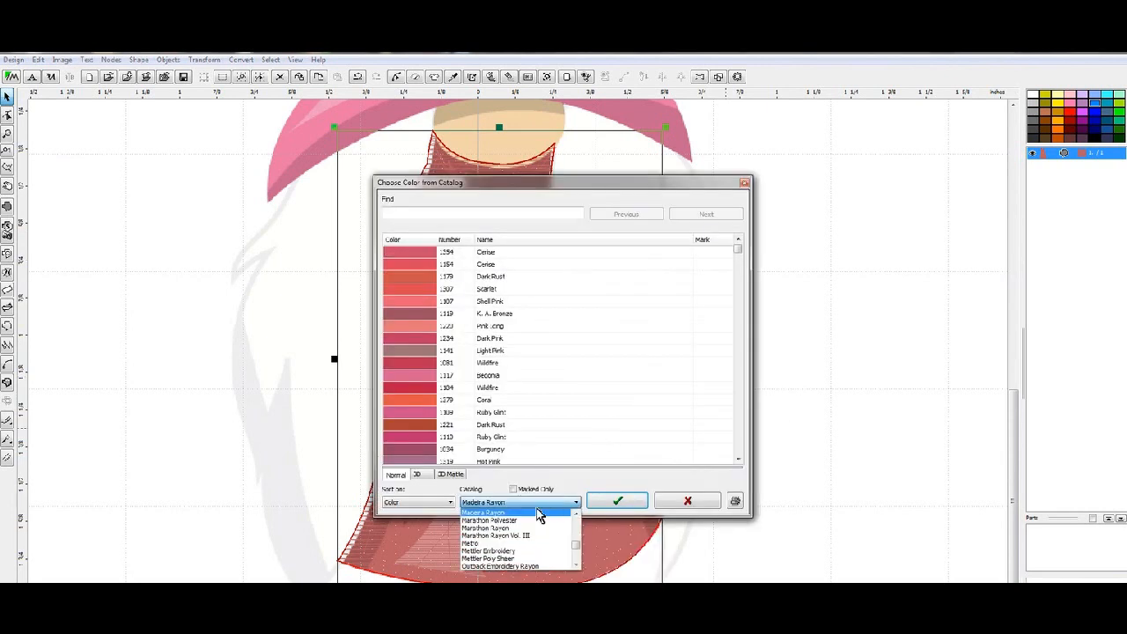
{"action": "scroll", "coordinate": [519, 539], "scroll_direction": "up", "scroll_amount": 4}
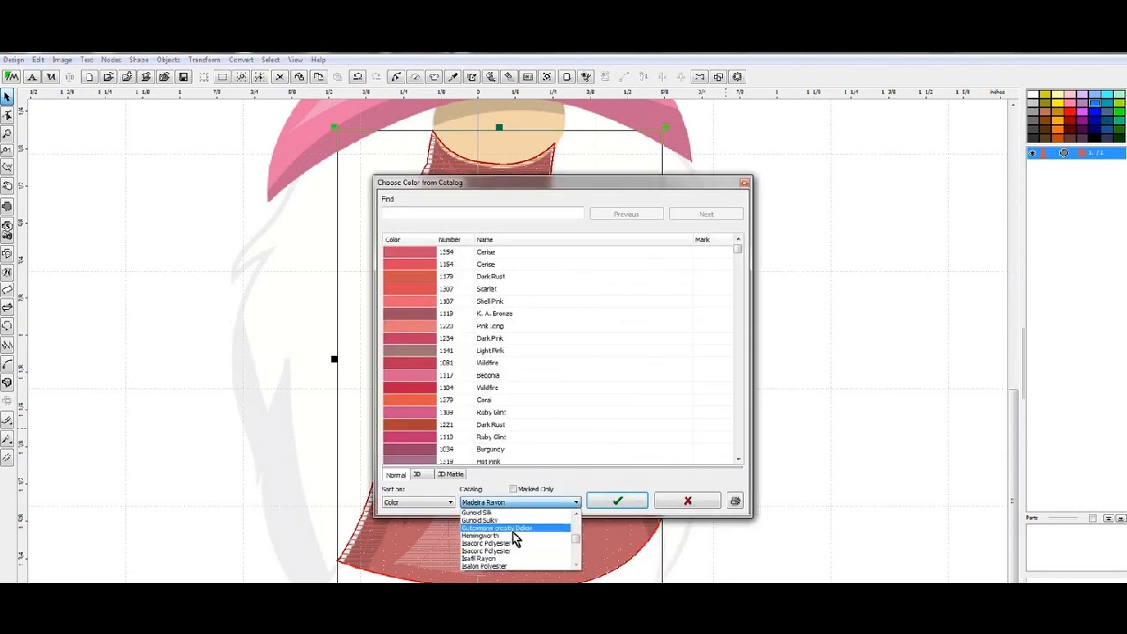
{"action": "scroll", "coordinate": [514, 533], "scroll_direction": "up", "scroll_amount": 5}
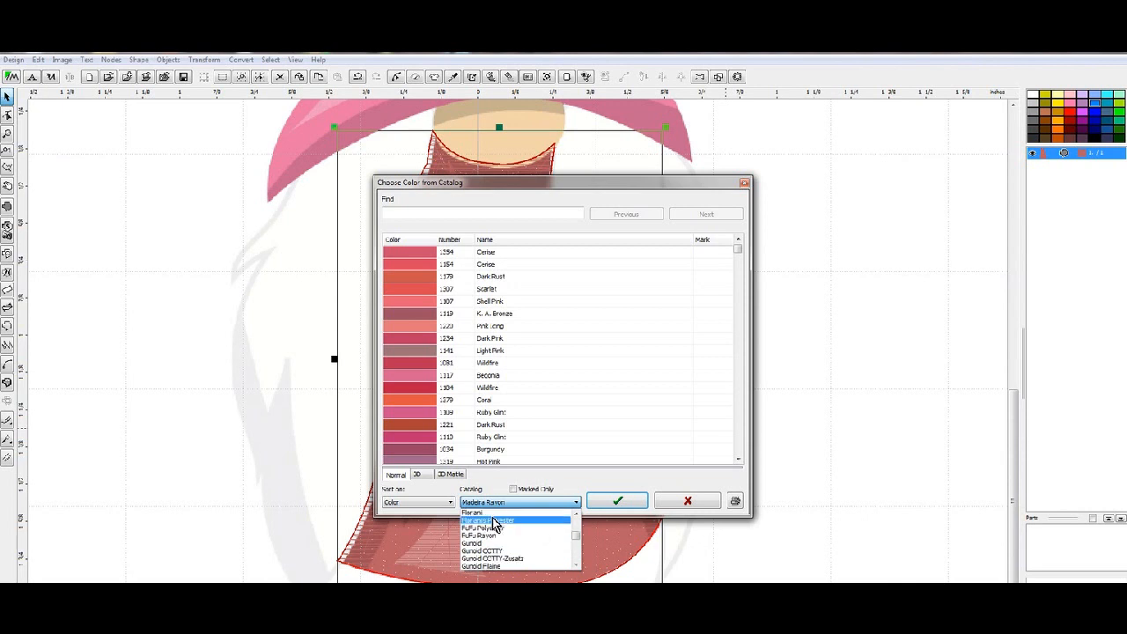
{"action": "left_click", "coordinate": [491, 514]}
{"action": "left_click", "coordinate": [634, 500]}
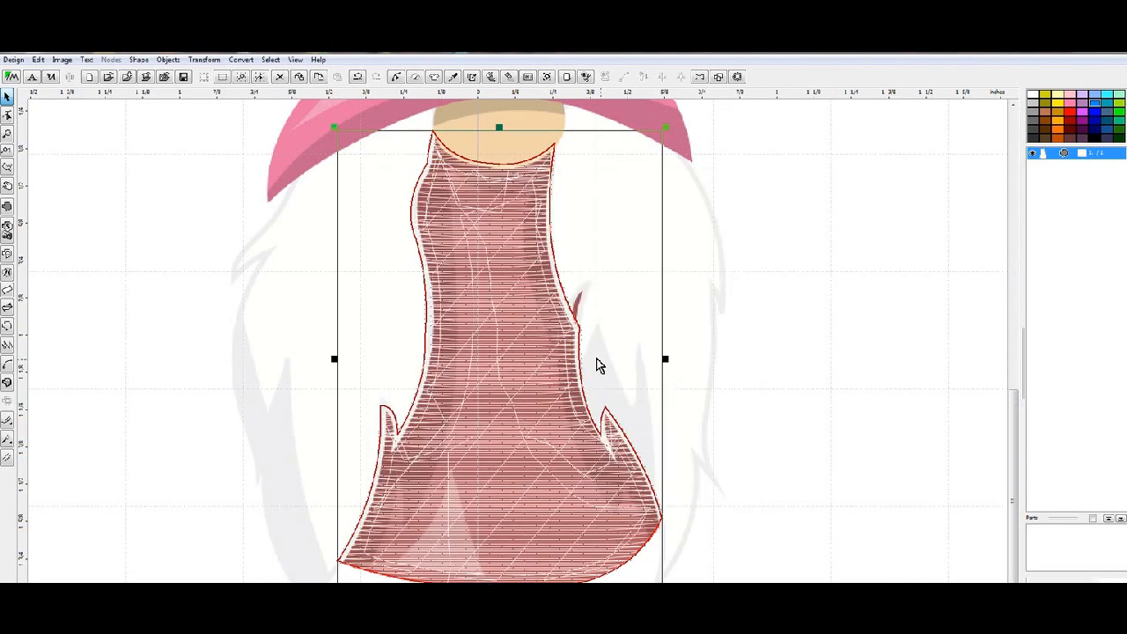
Pick the body fill's color from the image again and apply the matching Floriani catalog thread, PF 1602 Cameo
{"action": "right_click", "coordinate": [502, 308]}
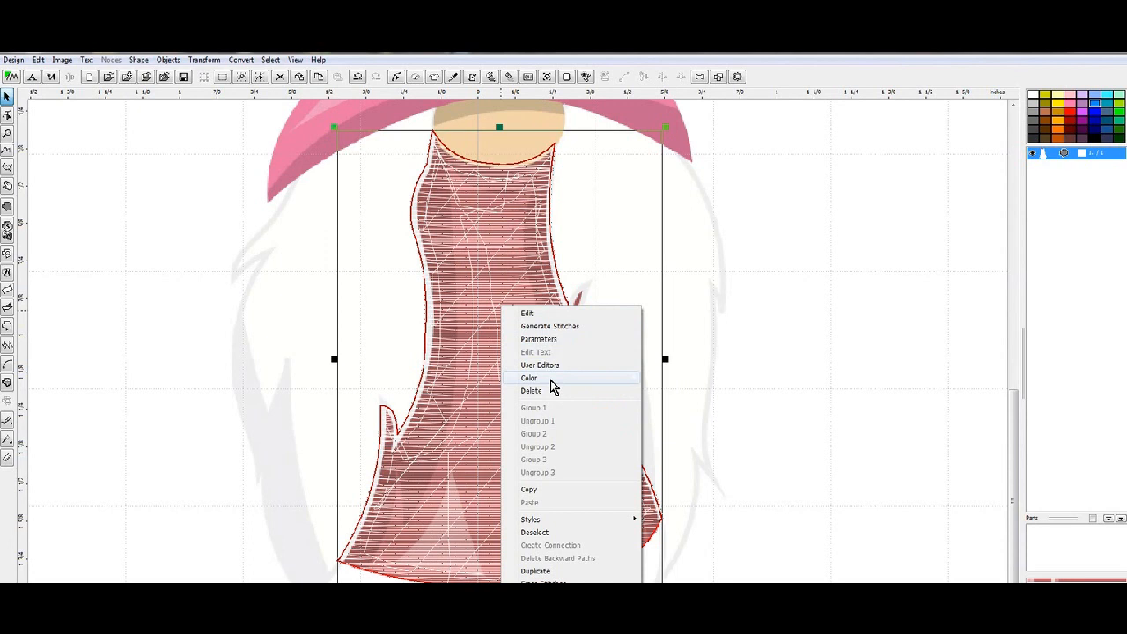
{"action": "mouse_move", "coordinate": [553, 386]}
{"action": "left_click", "coordinate": [705, 392]}
{"action": "right_click", "coordinate": [510, 377]}
{"action": "mouse_move", "coordinate": [564, 388]}
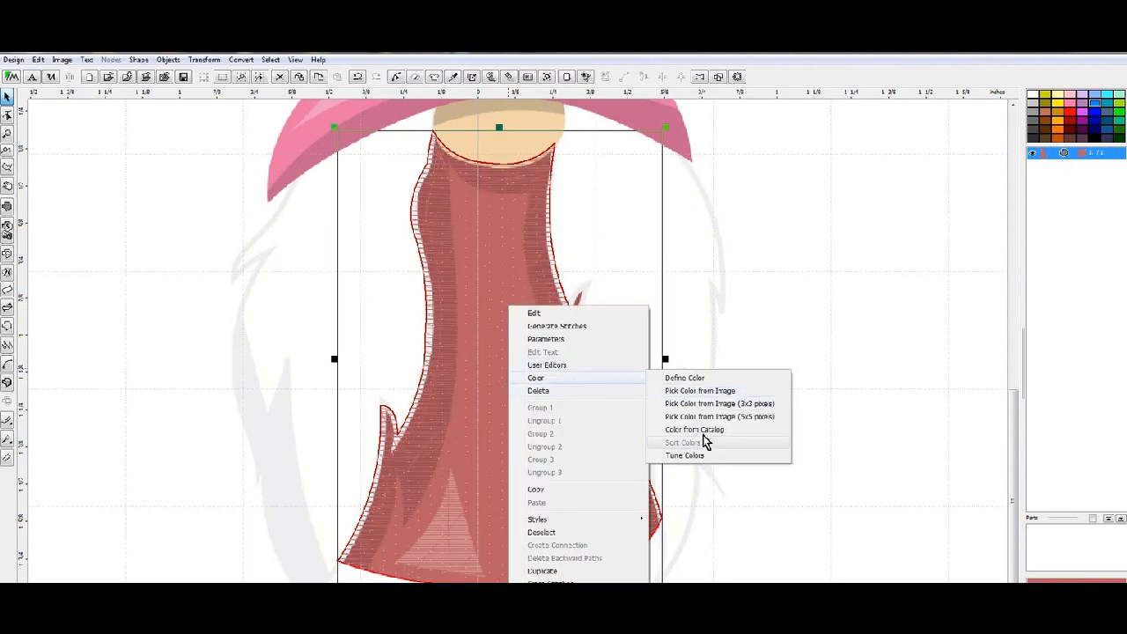
{"action": "left_click", "coordinate": [710, 431]}
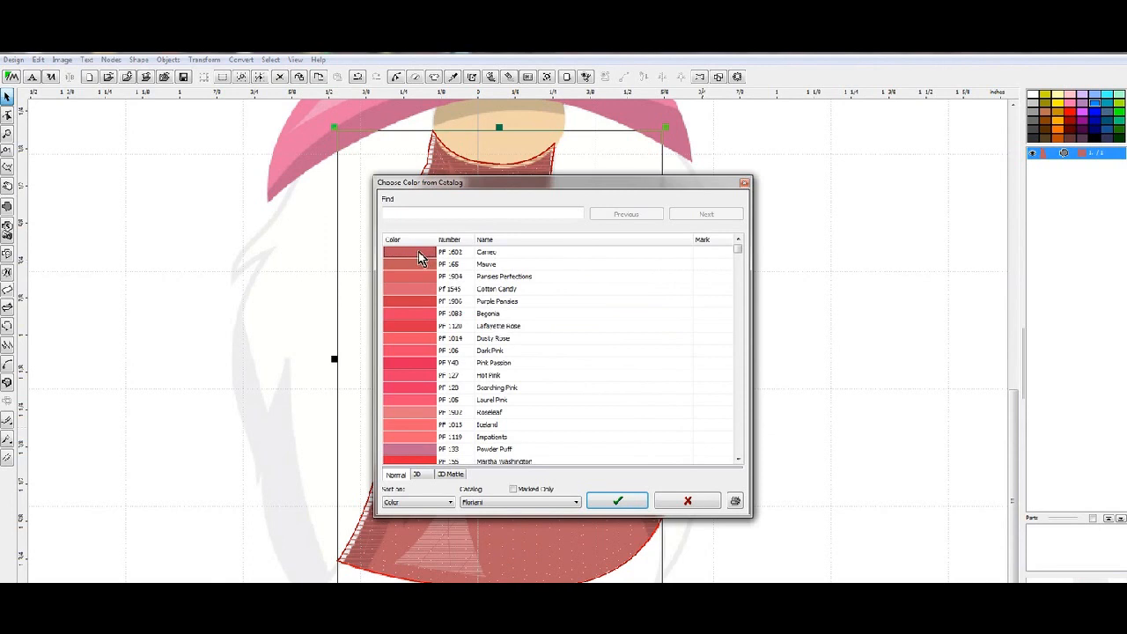
{"action": "left_click", "coordinate": [622, 504]}
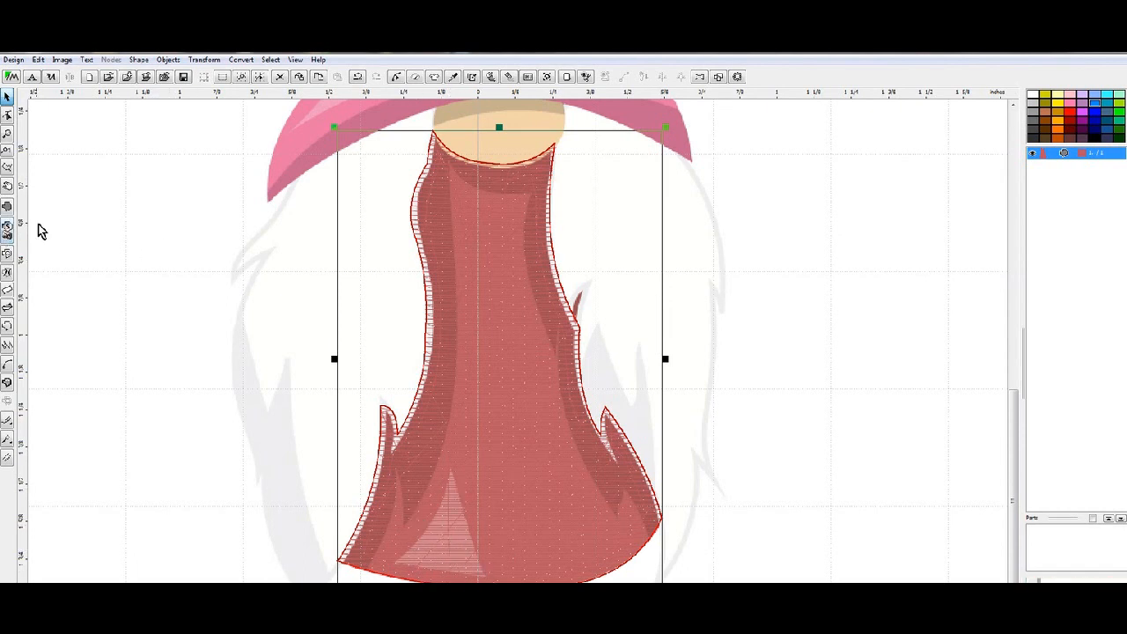
Trace the light triangular highlight at the body's lower left as a fill object, curving its left edge to match the picture
{"action": "left_click", "coordinate": [7, 206]}
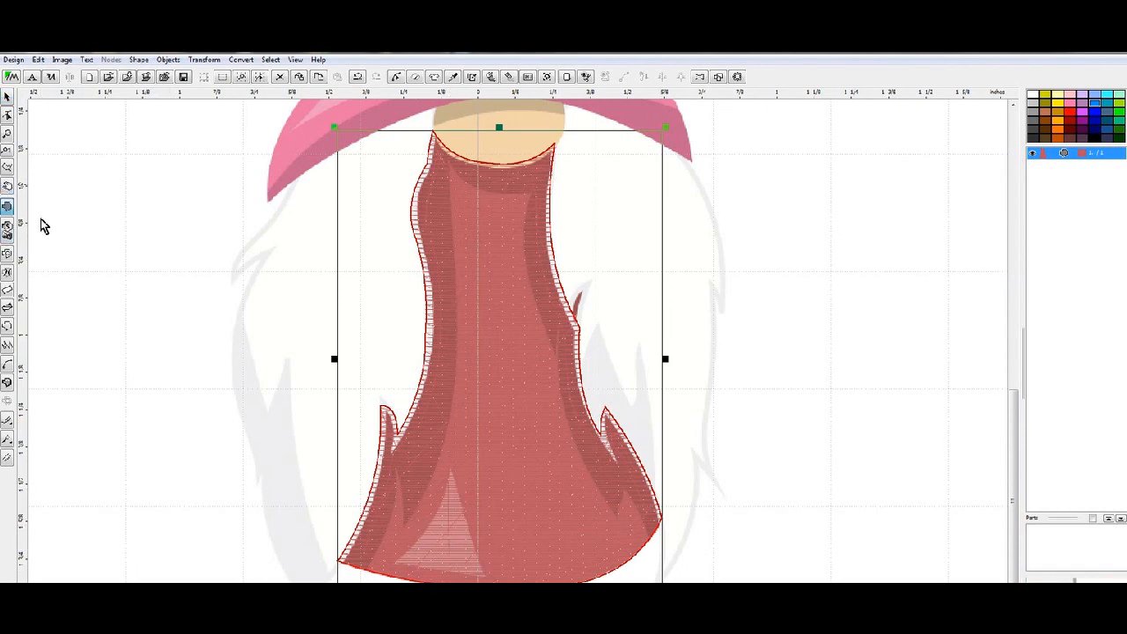
{"action": "left_click", "coordinate": [451, 470]}
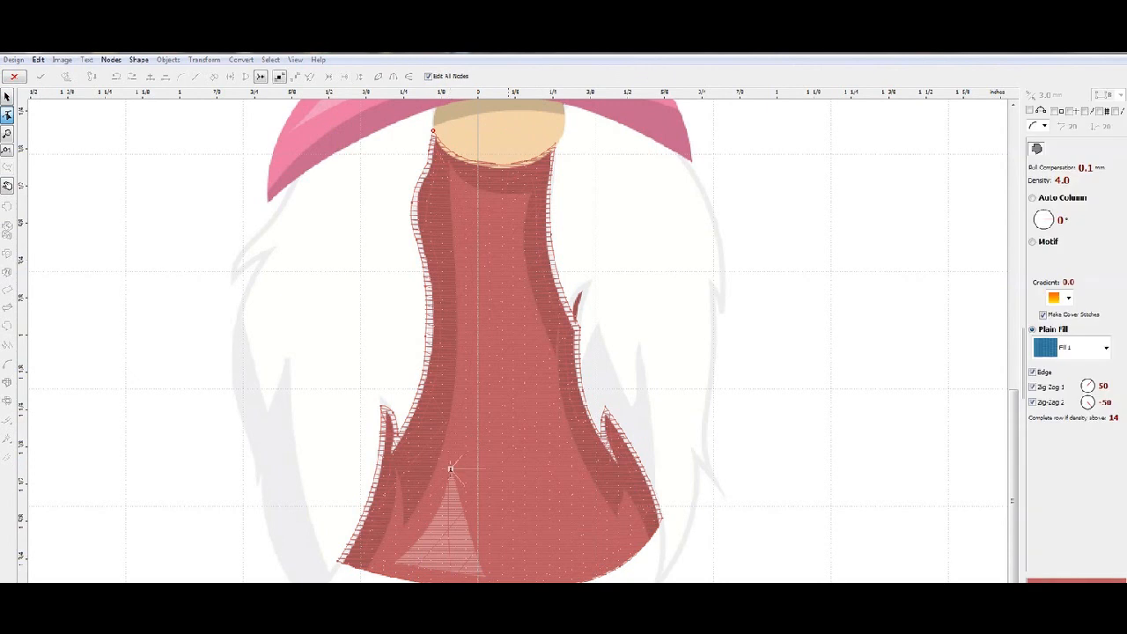
{"action": "left_click", "coordinate": [487, 578]}
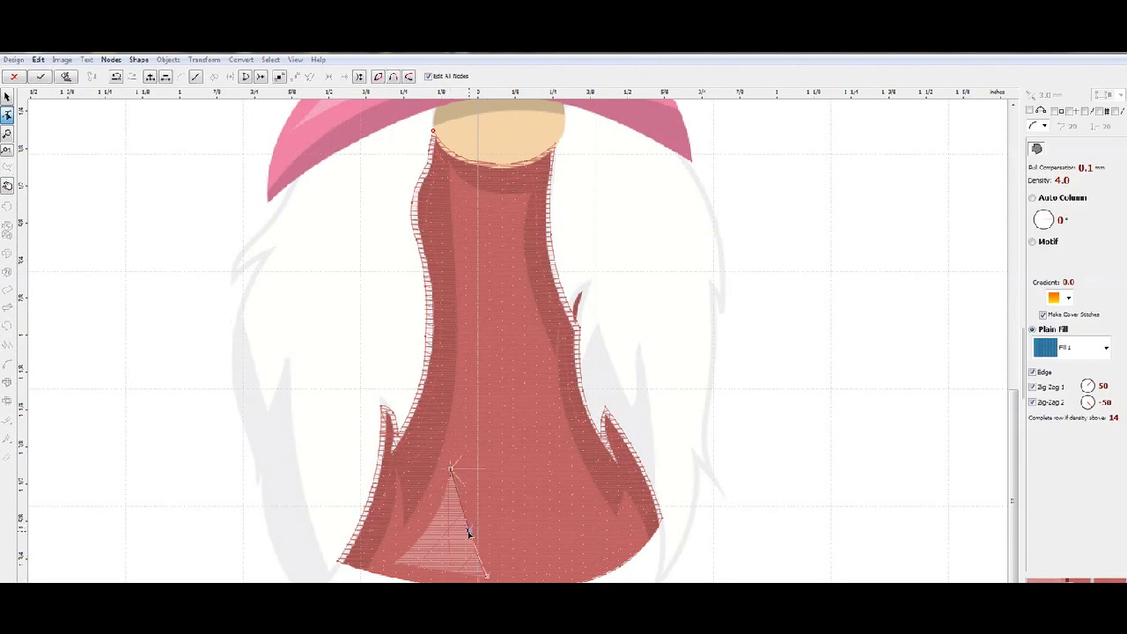
{"action": "left_click", "coordinate": [394, 565]}
{"action": "left_click_drag", "start_coordinate": [435, 506], "coordinate": [451, 470]}
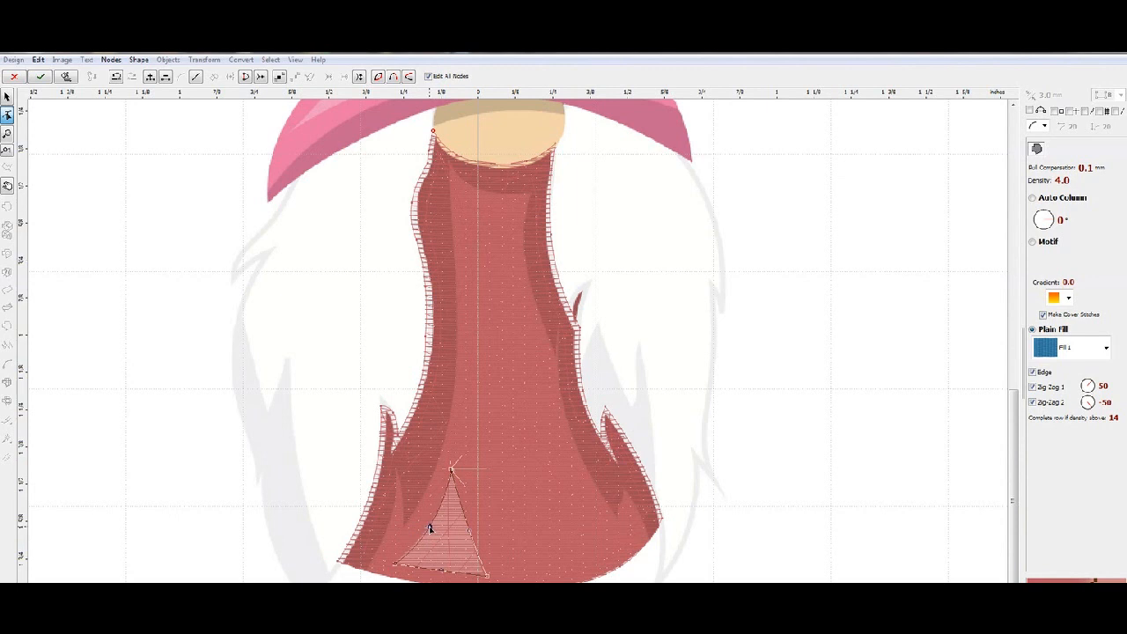
Turn off the edge and both zig-zag underlays of the triangle fill and set its density to 6.0
{"action": "left_click", "coordinate": [1033, 402]}
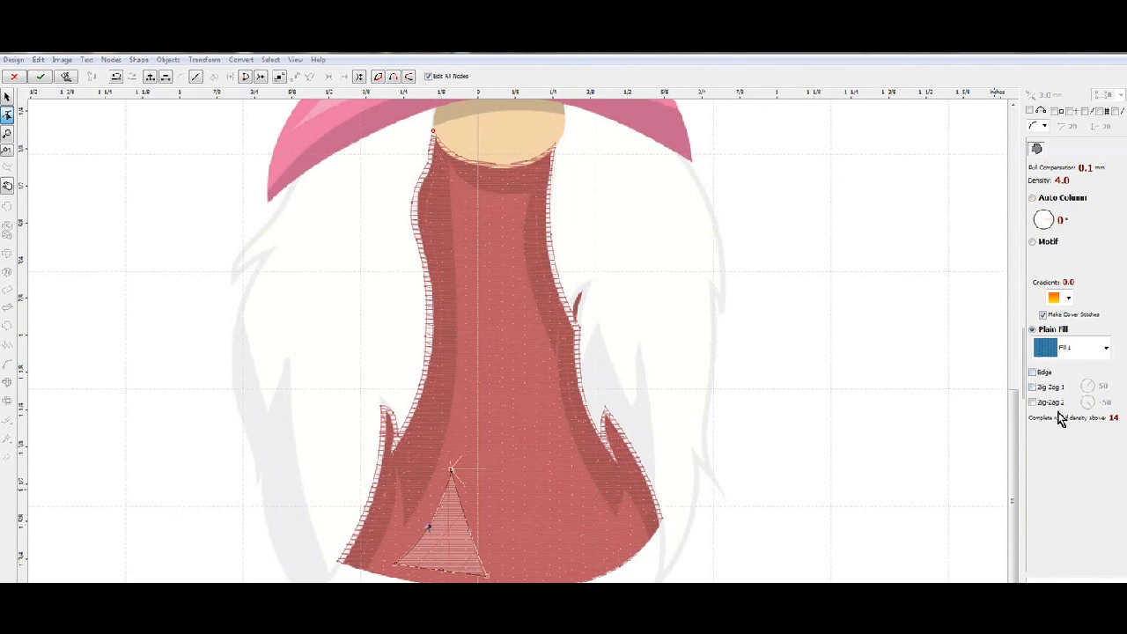
{"action": "left_click", "coordinate": [1032, 182]}
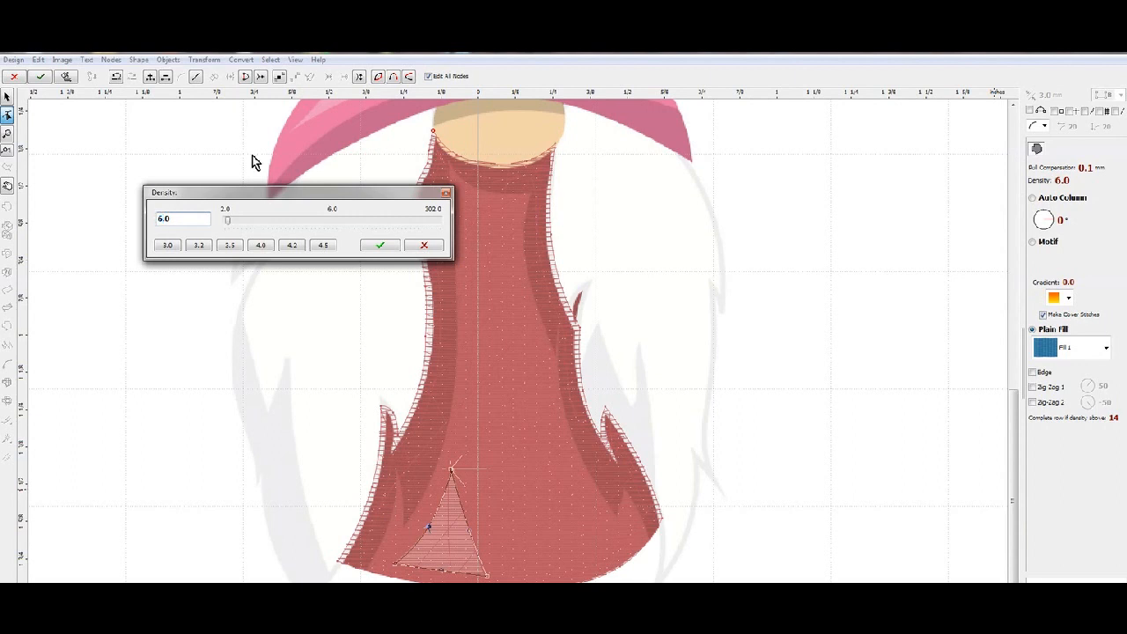
{"action": "left_click", "coordinate": [379, 244]}
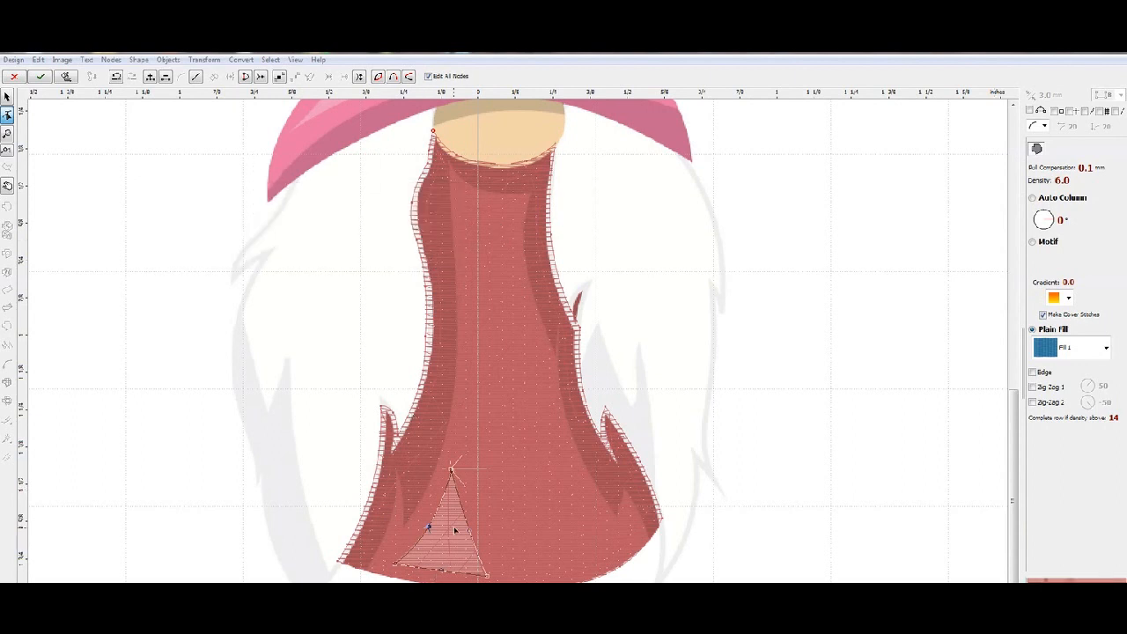
Place the triangle's fill end point at its lower right corner and finish the object
{"action": "right_click", "coordinate": [487, 579]}
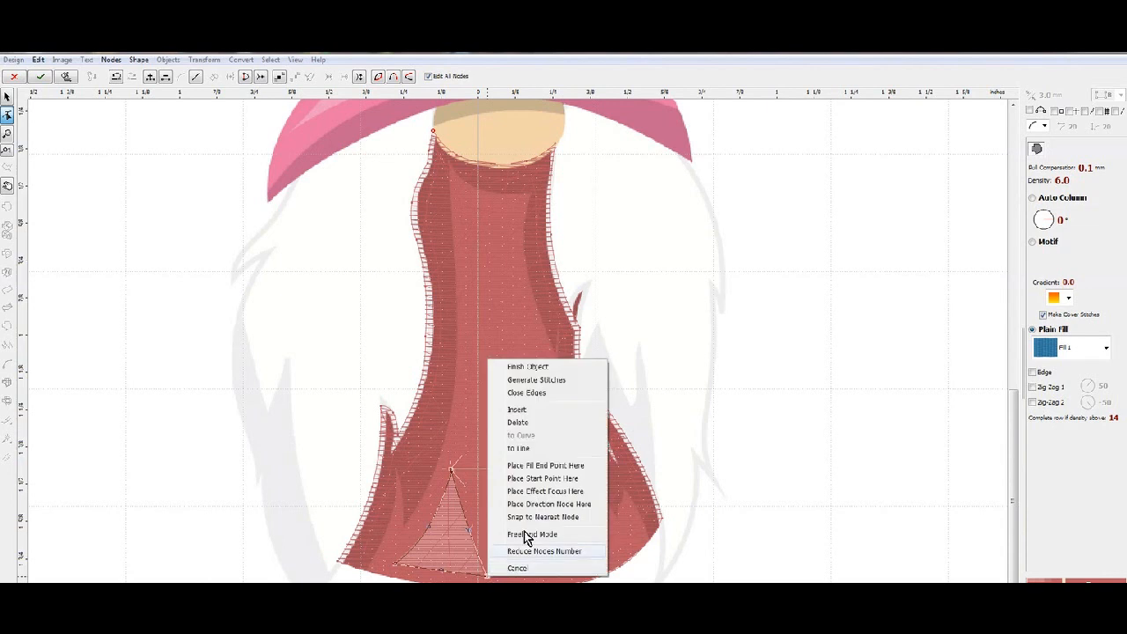
{"action": "left_click", "coordinate": [569, 466]}
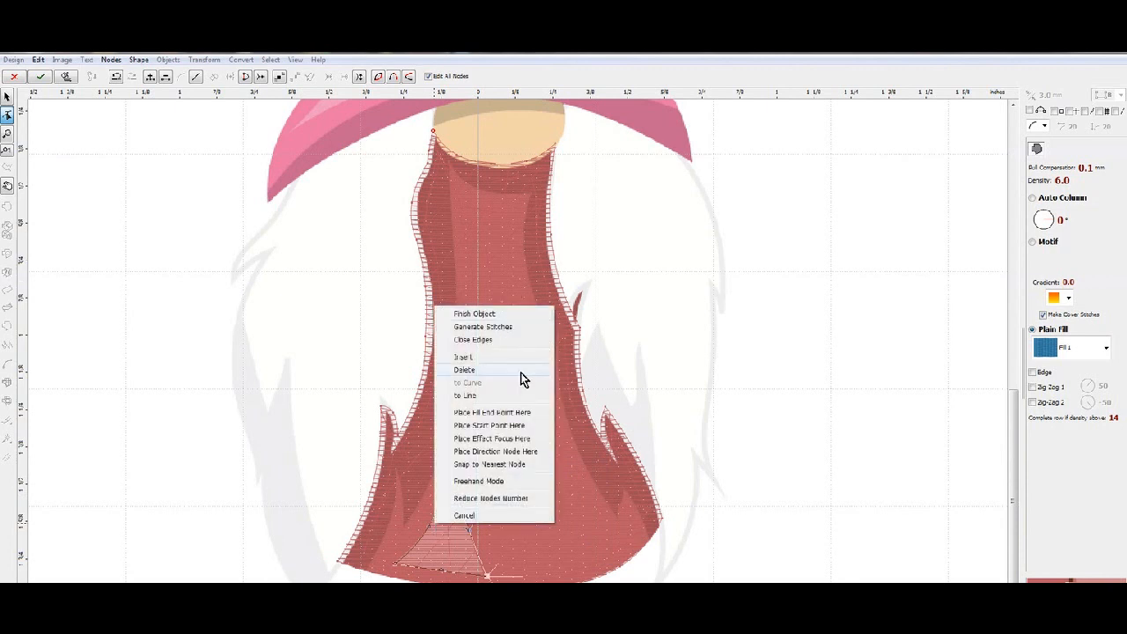
{"action": "left_click", "coordinate": [497, 314]}
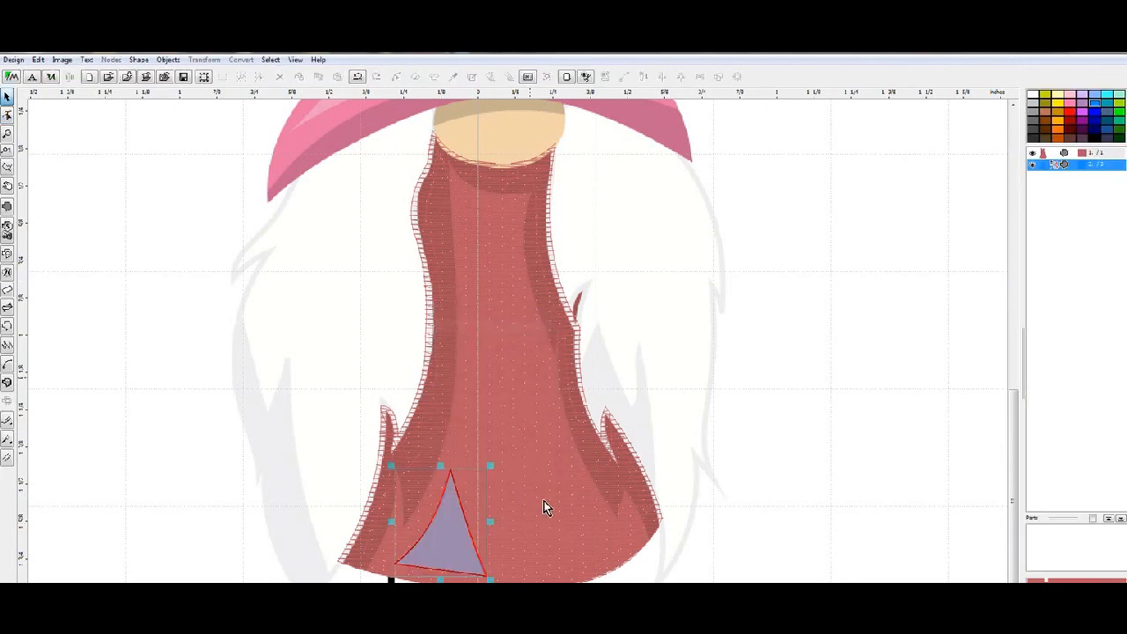
Recolor the triangle with the color picked from the image and apply the matching Floriani thread, PF 1600 Light Mulberry
{"action": "right_click", "coordinate": [456, 531]}
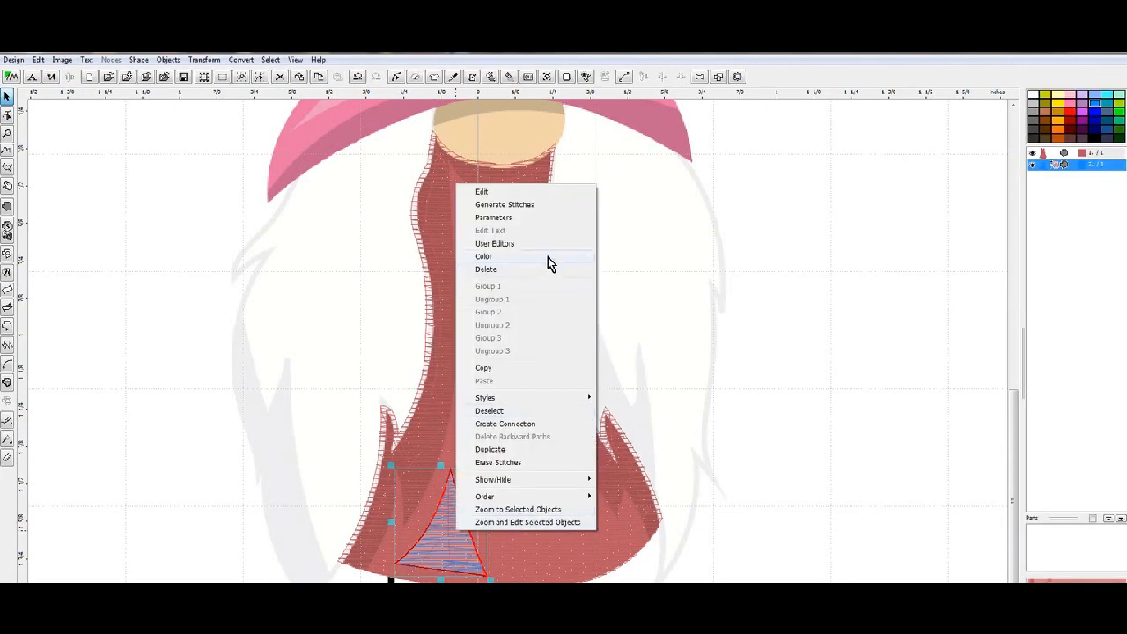
{"action": "mouse_move", "coordinate": [549, 258]}
{"action": "left_click", "coordinate": [634, 268]}
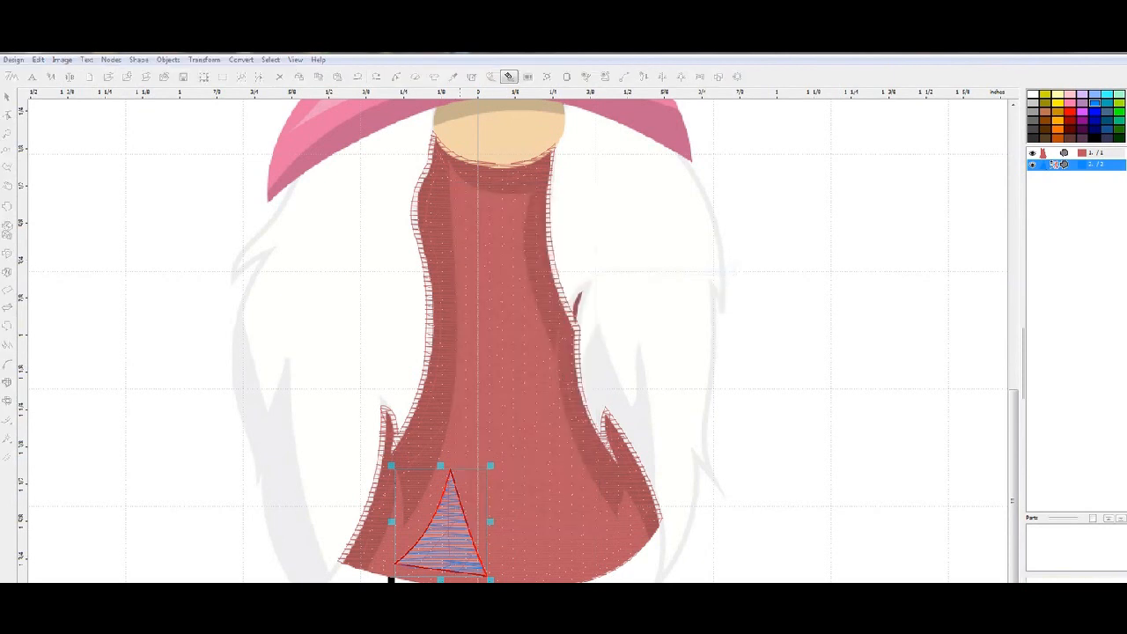
{"action": "right_click", "coordinate": [451, 543]}
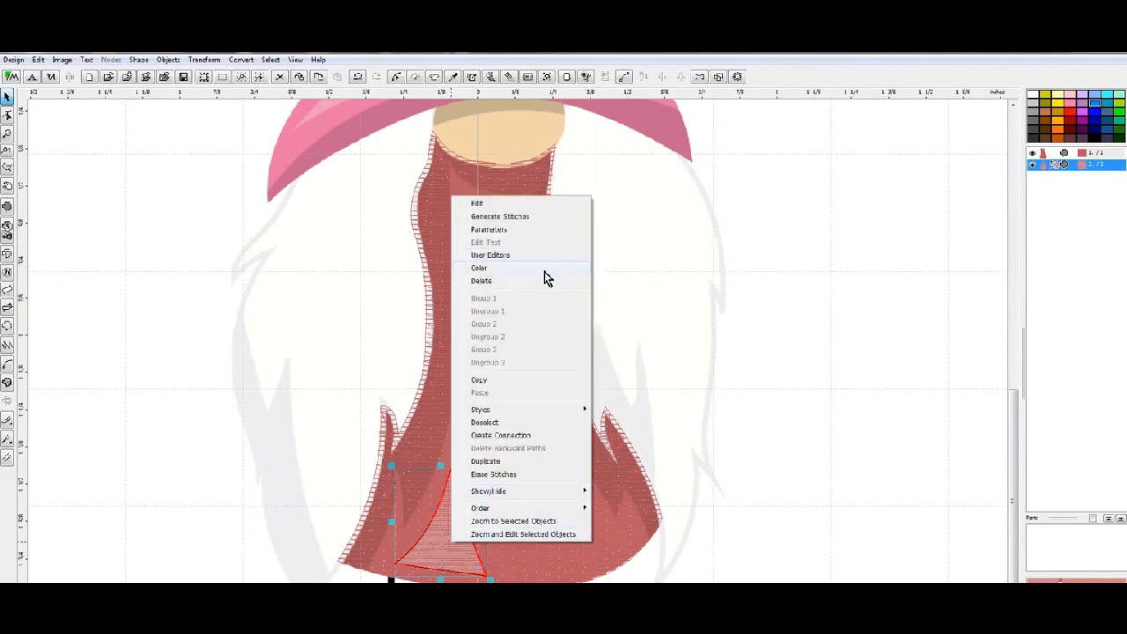
{"action": "mouse_move", "coordinate": [551, 267]}
{"action": "left_click", "coordinate": [642, 321]}
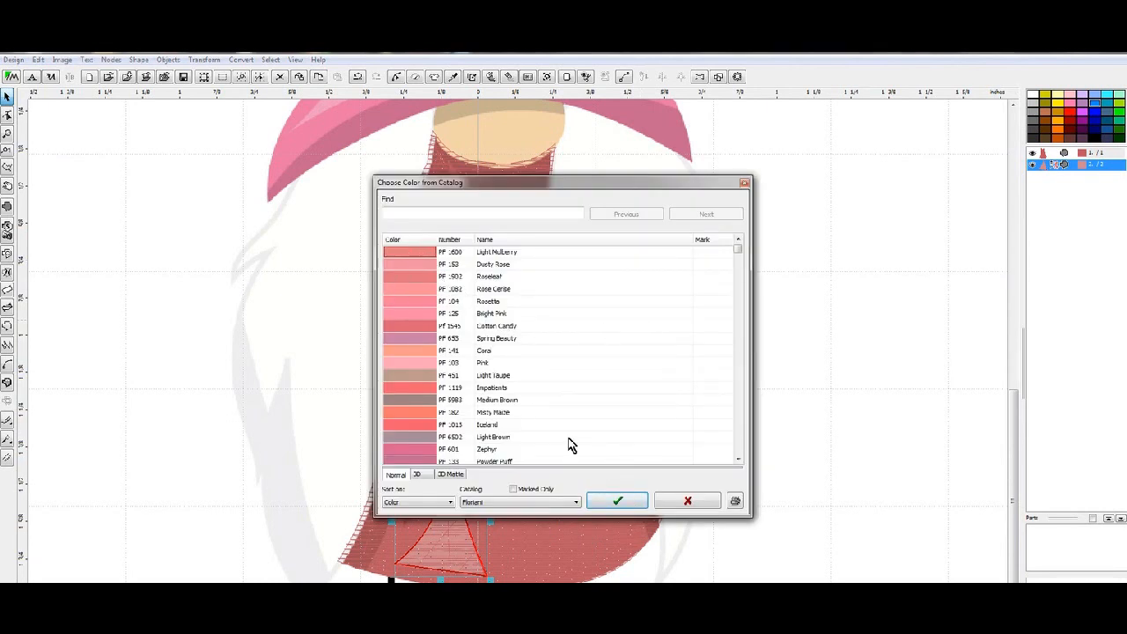
{"action": "left_click", "coordinate": [618, 502]}
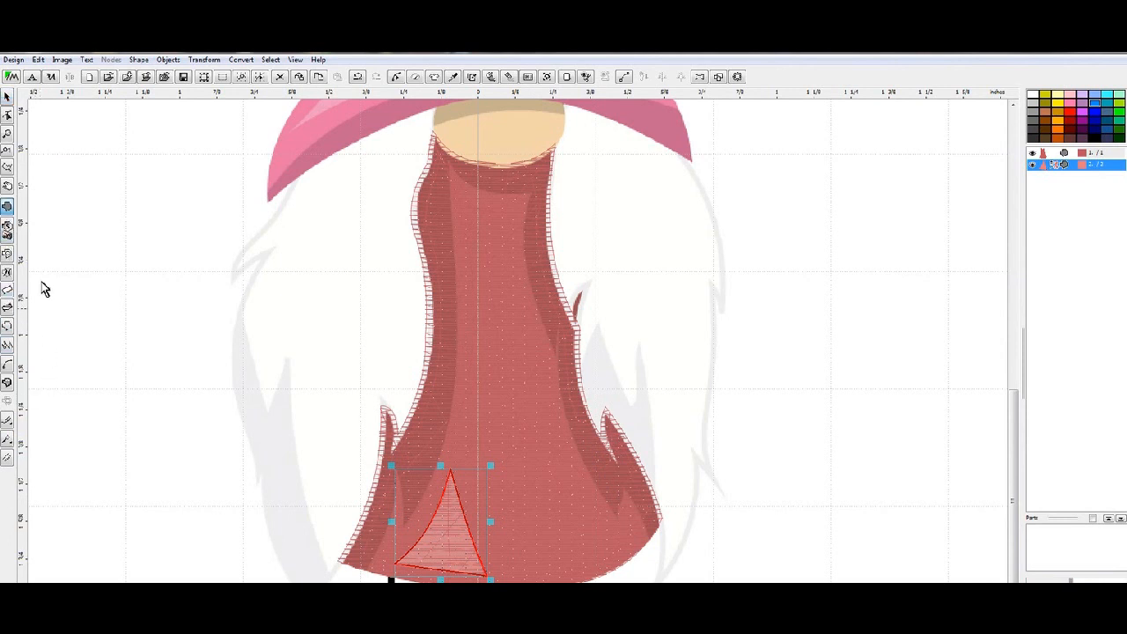
Start a fill object for the body's dark shading and trace its outer edge from the lower left corner up to the neckline
{"action": "left_click", "coordinate": [7, 114]}
{"action": "left_click", "coordinate": [343, 560]}
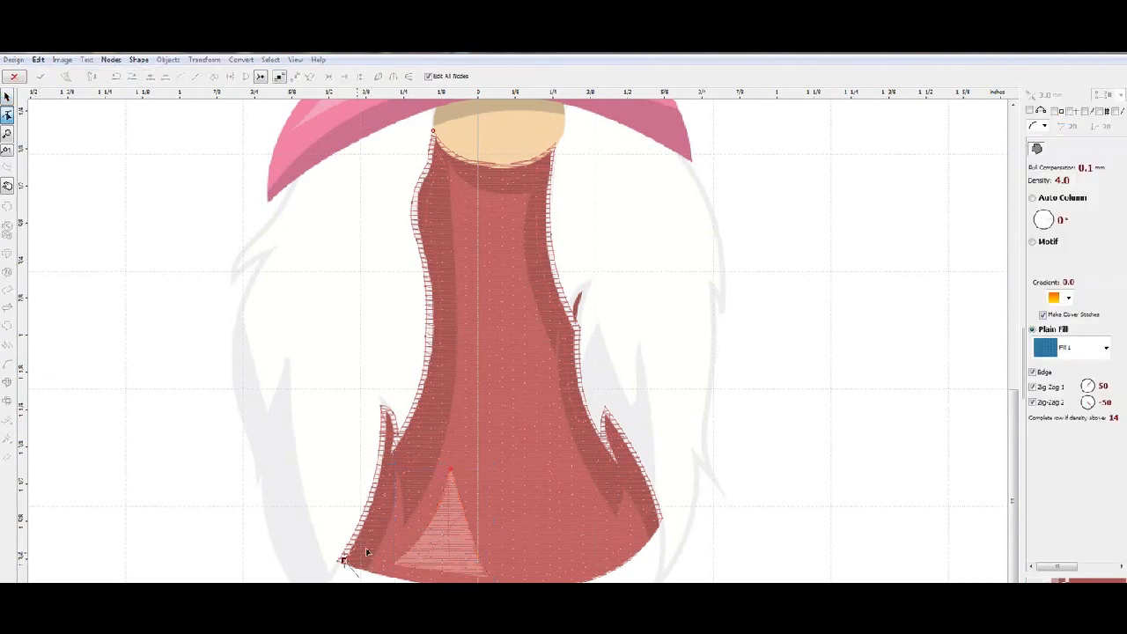
{"action": "left_click", "coordinate": [386, 412]}
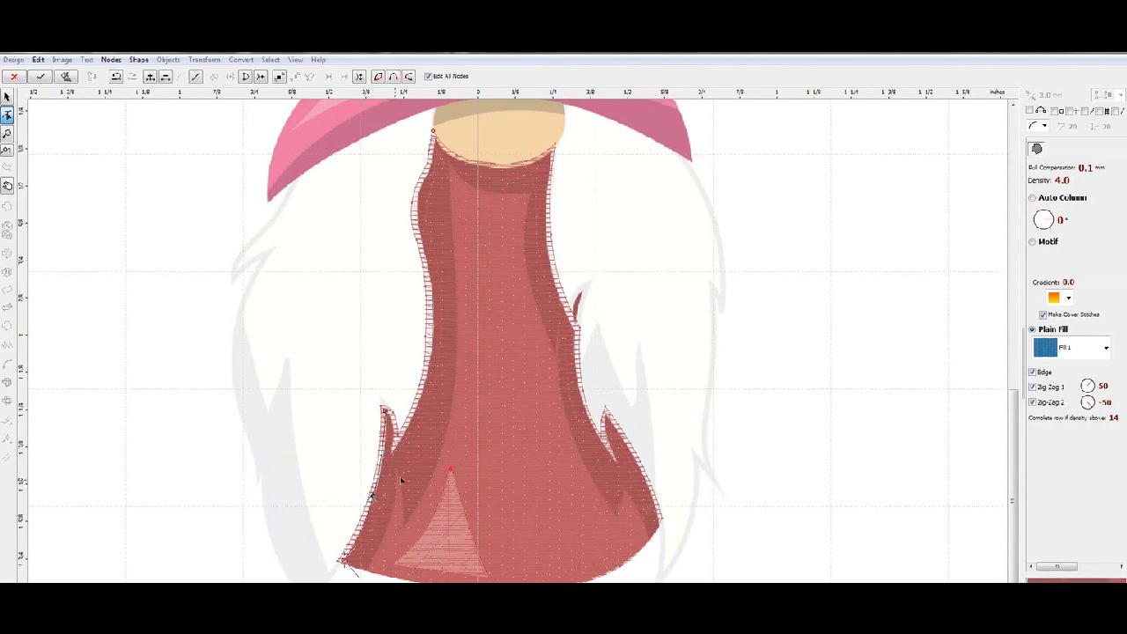
{"action": "left_click", "coordinate": [393, 457]}
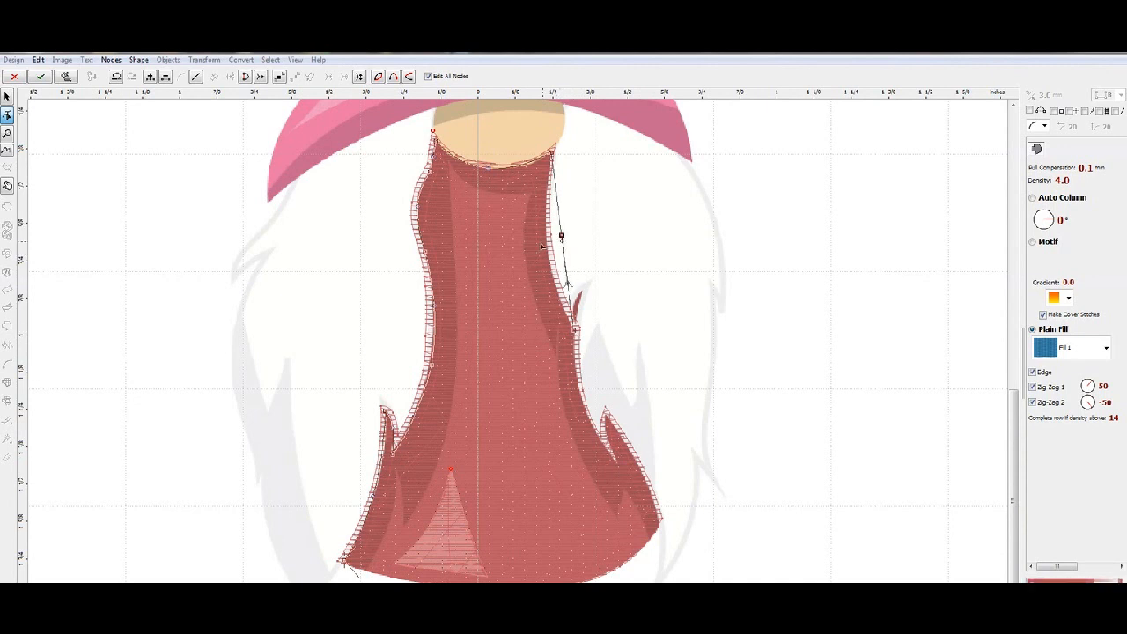
Delete the stray node beside the neck and curve the shading's outer right edge down to the lower notch
{"action": "right_click", "coordinate": [579, 239]}
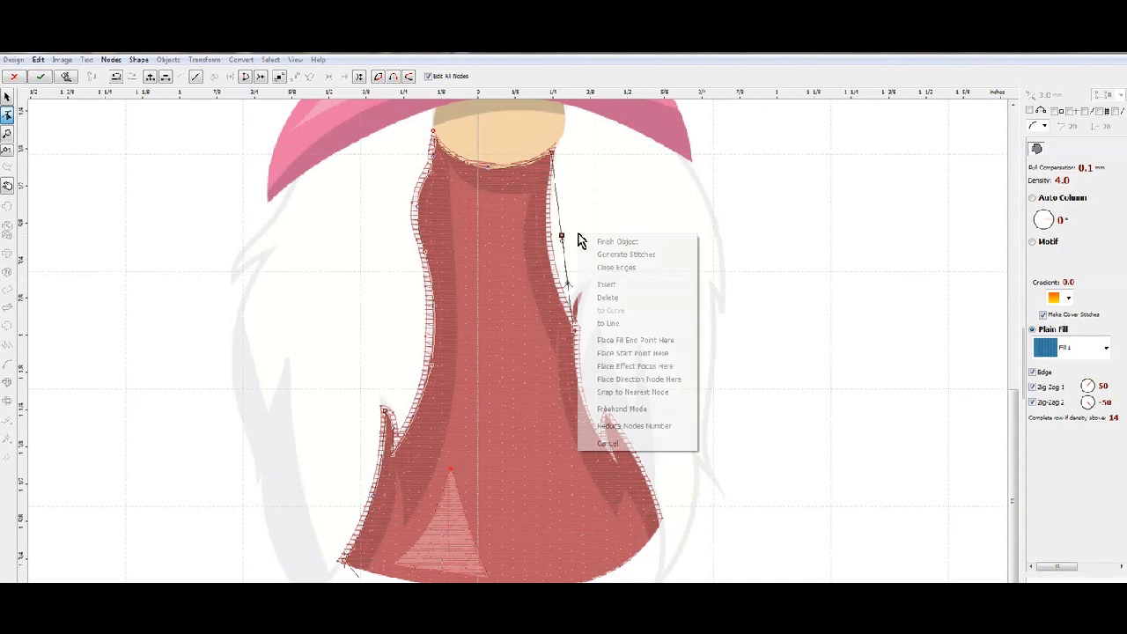
{"action": "left_click", "coordinate": [634, 298]}
{"action": "mouse_move", "coordinate": [565, 244]}
{"action": "left_mouse_down"}
{"action": "mouse_move", "coordinate": [548, 244]}
{"action": "mouse_move", "coordinate": [547, 256]}
{"action": "left_mouse_up"}
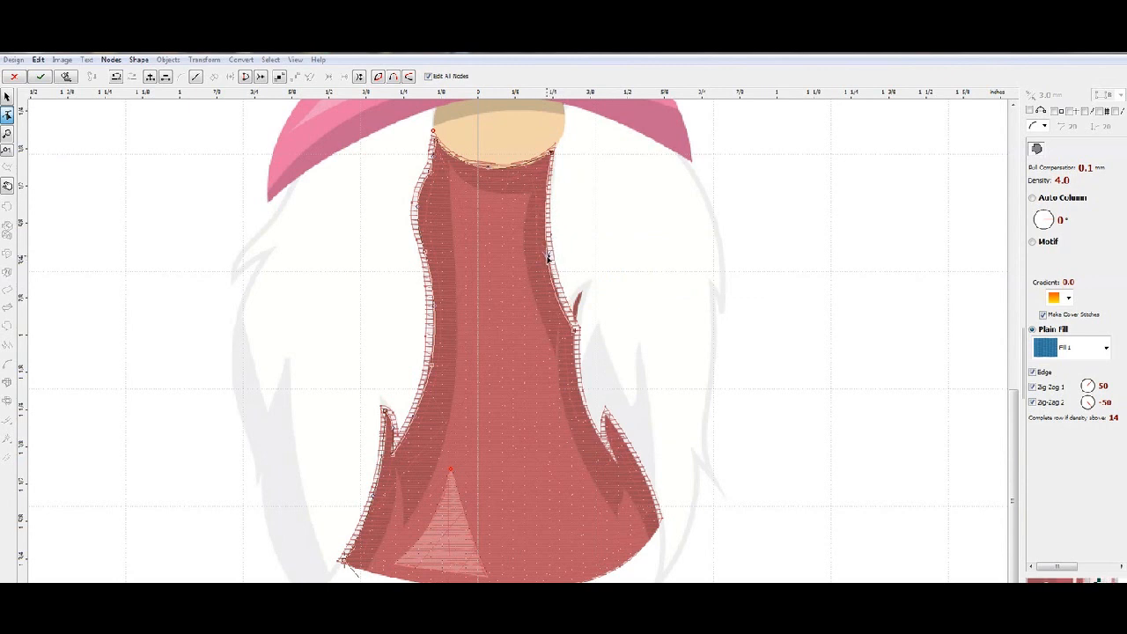
{"action": "left_click", "coordinate": [616, 462]}
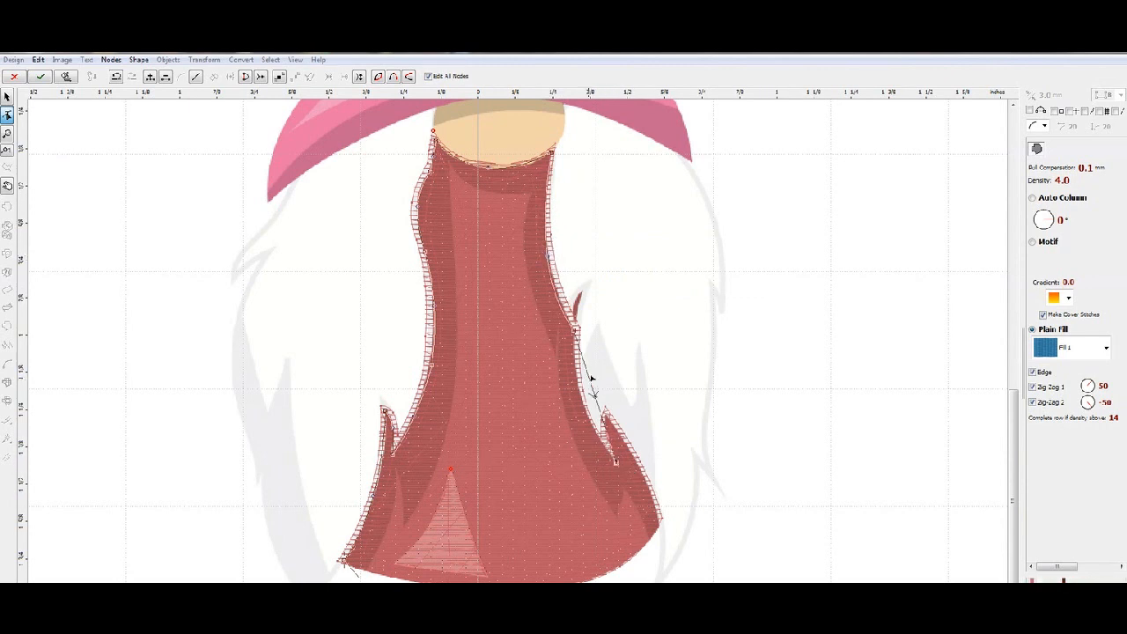
{"action": "left_click_drag", "start_coordinate": [595, 396], "coordinate": [585, 410]}
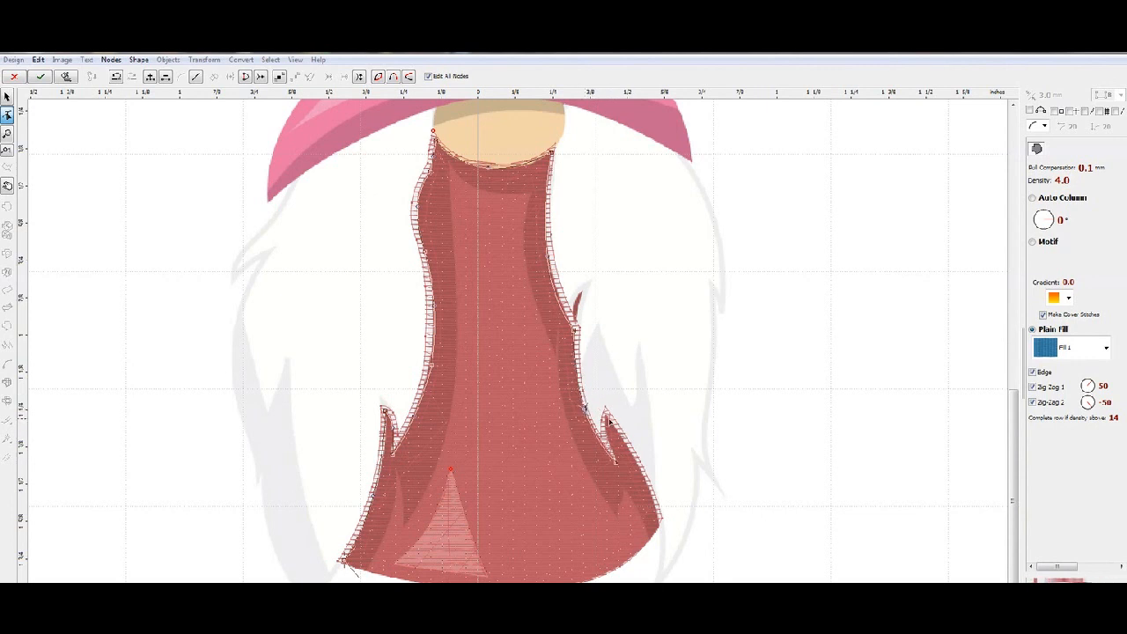
Extend the shading outline to the body's lower right corner and place the fill end point there
{"action": "left_click", "coordinate": [659, 526]}
{"action": "right_click", "coordinate": [651, 540]}
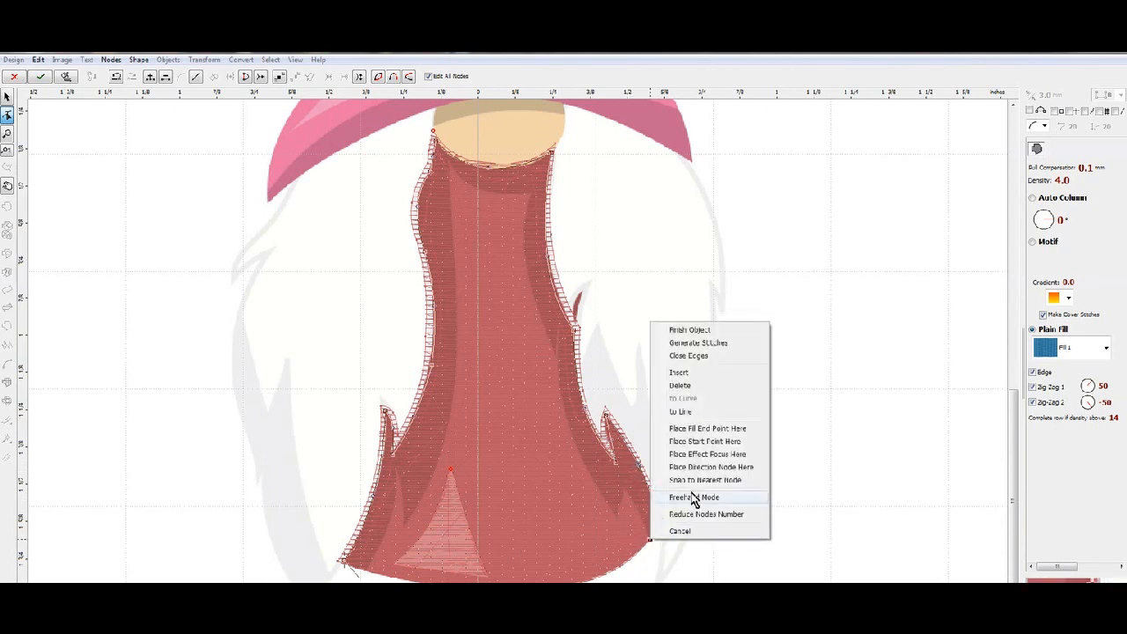
{"action": "left_click", "coordinate": [689, 430]}
Trace the pointed notch at the shading's lower right and the lower part of its inner right edge
{"action": "left_click", "coordinate": [624, 492]}
{"action": "left_click", "coordinate": [617, 520]}
{"action": "left_click_drag", "start_coordinate": [636, 517], "coordinate": [640, 516]}
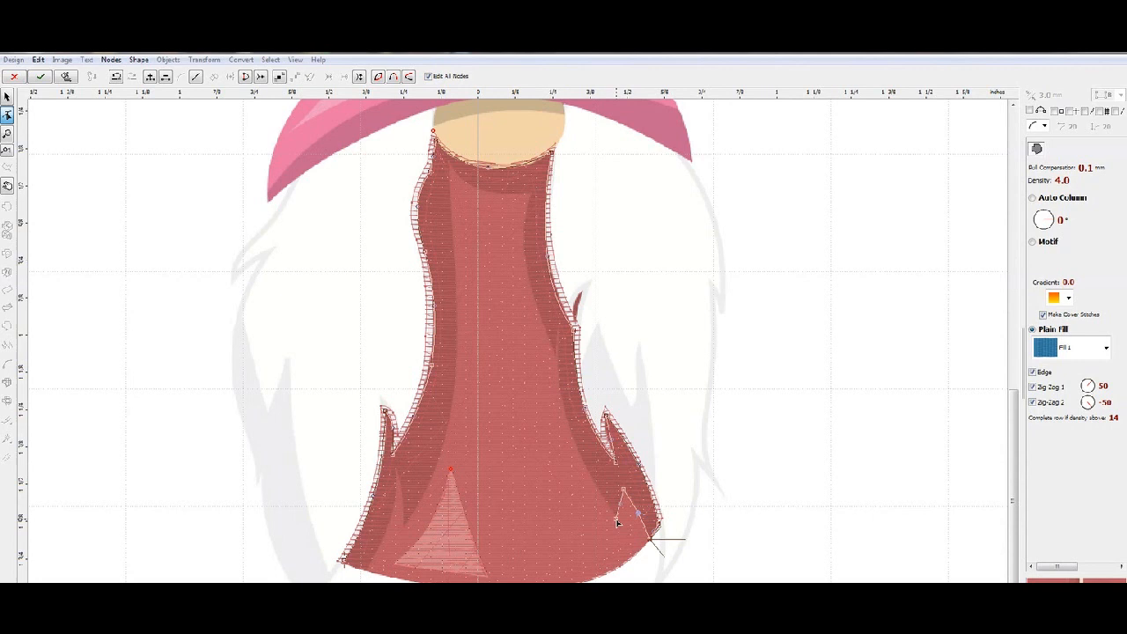
{"action": "left_click", "coordinate": [557, 361]}
{"action": "left_click_drag", "start_coordinate": [587, 440], "coordinate": [576, 445]}
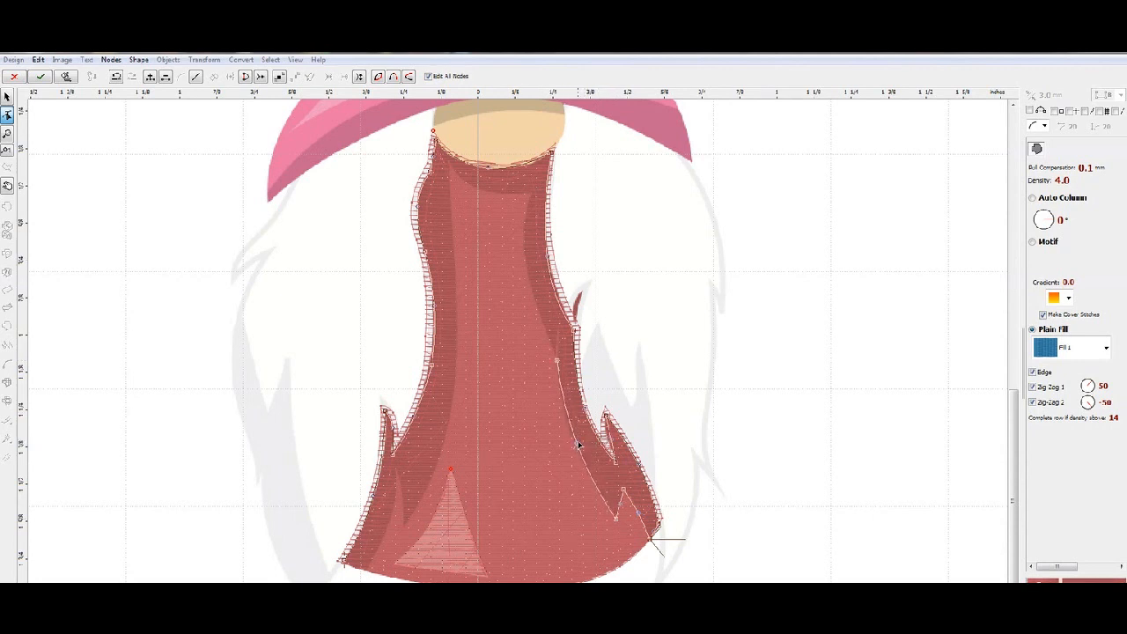
Trace the shading's upper inner right edge, the curve below the neckline, and the start of its inner left edge
{"action": "left_click", "coordinate": [531, 194]}
{"action": "left_click_drag", "start_coordinate": [543, 281], "coordinate": [526, 265]}
{"action": "left_click", "coordinate": [448, 165]}
{"action": "left_click_drag", "start_coordinate": [493, 183], "coordinate": [484, 192]}
{"action": "left_click", "coordinate": [457, 298]}
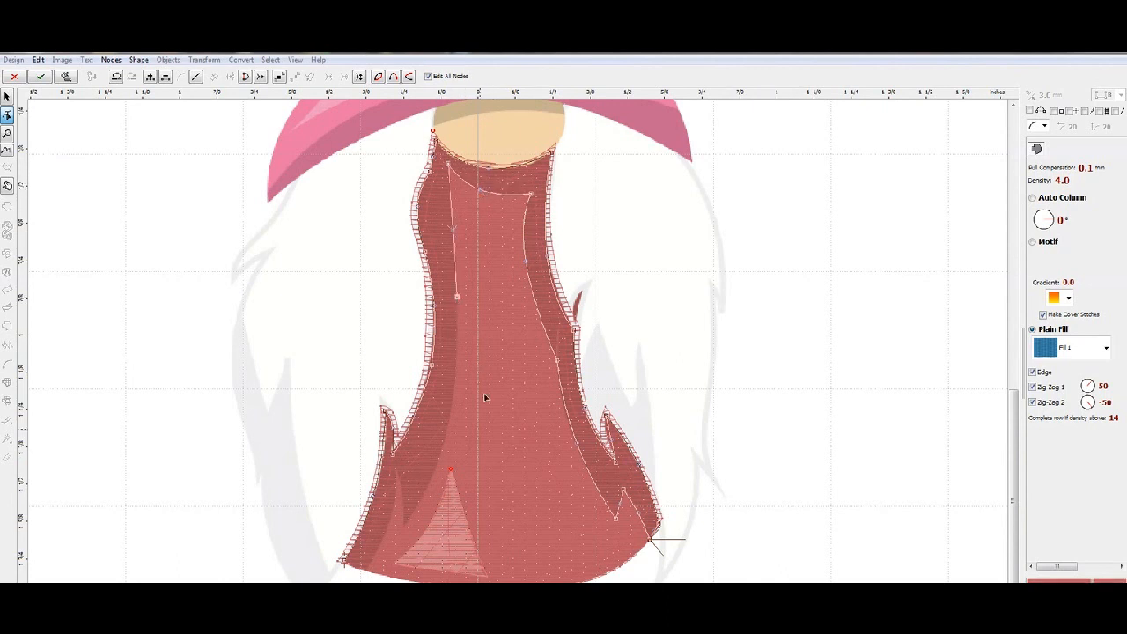
Trace the lower inner left edge and pointed notch of the shading down to the hem to complete its outline
{"action": "left_click", "coordinate": [406, 526]}
{"action": "left_click_drag", "start_coordinate": [431, 414], "coordinate": [448, 421]}
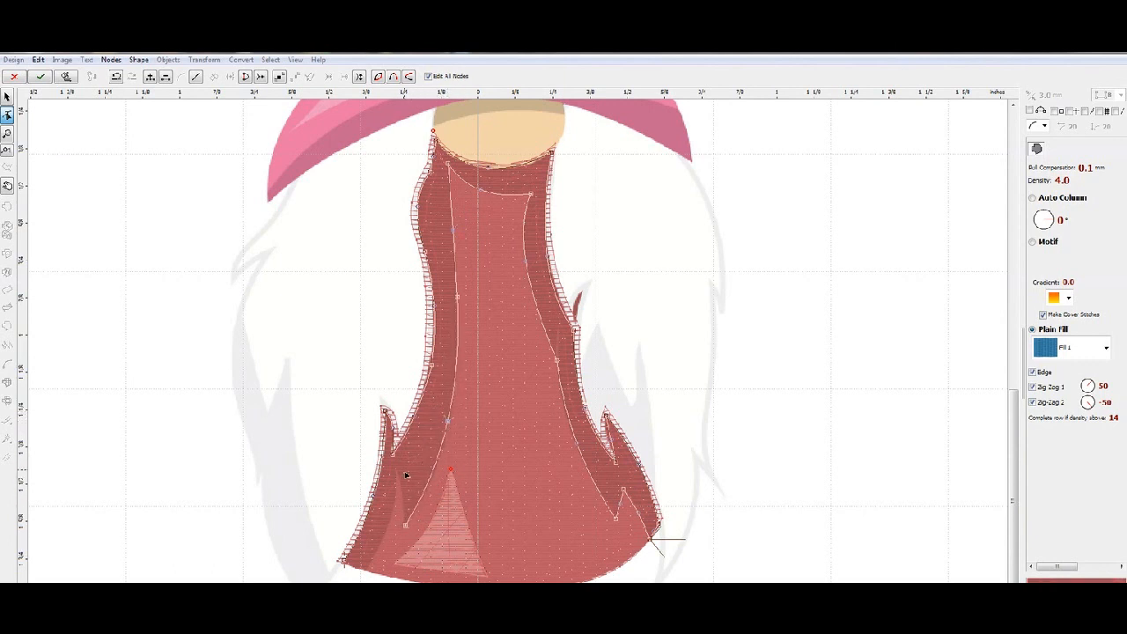
{"action": "left_click_drag", "start_coordinate": [383, 523], "coordinate": [389, 526]}
{"action": "left_click_drag", "start_coordinate": [343, 560], "coordinate": [344, 563]}
{"action": "left_click", "coordinate": [365, 571]}
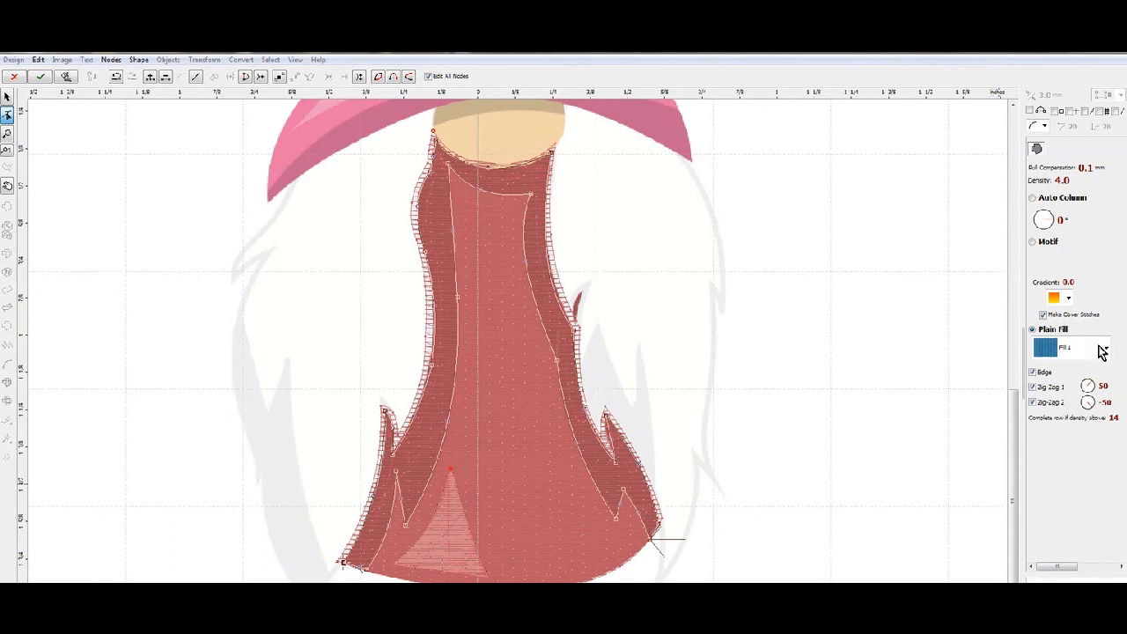
Turn off the edge and both zig-zag underlays of the shading fill and set its density to 6.0
{"action": "left_click", "coordinate": [1032, 402]}
{"action": "left_click", "coordinate": [1032, 387]}
{"action": "left_click", "coordinate": [1032, 372]}
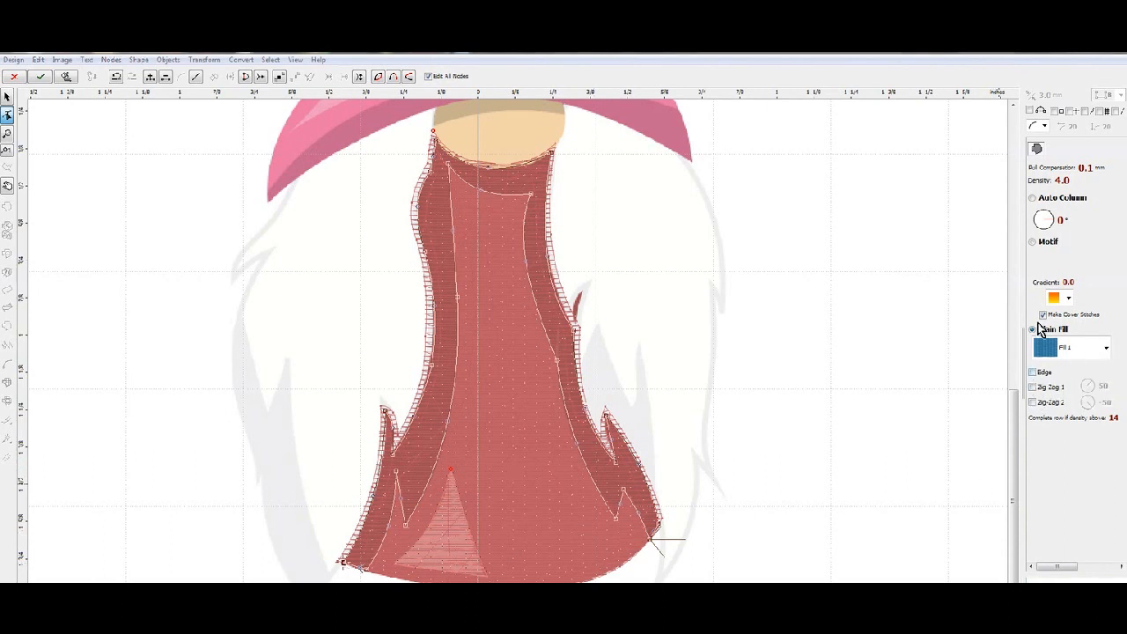
{"action": "left_click", "coordinate": [1044, 181]}
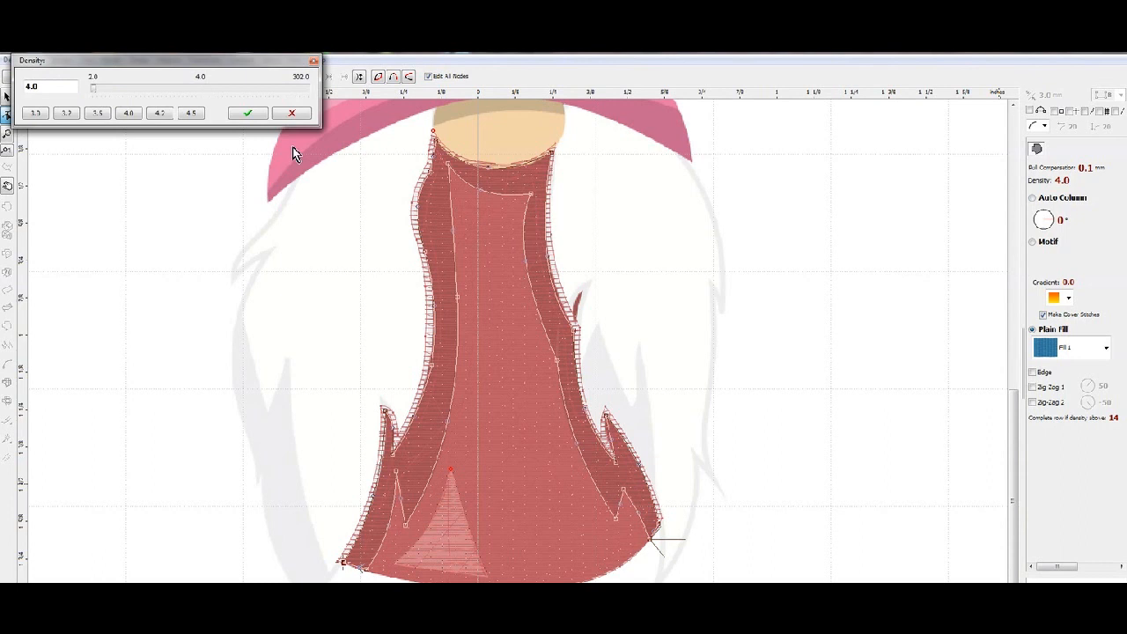
{"action": "left_click_drag", "start_coordinate": [26, 86], "coordinate": [31, 86]}
{"action": "type", "text": "6"}
{"action": "left_click", "coordinate": [249, 113]}
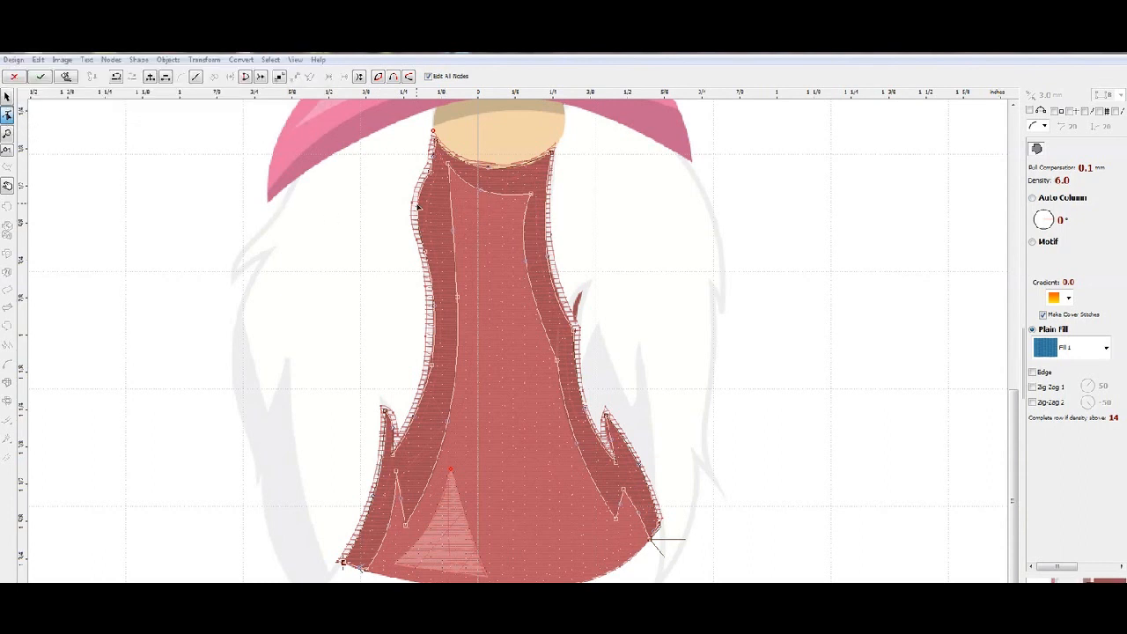
Finish the shading object, turn off Make Cover Stitches in its parameters, and regenerate its stitches
{"action": "right_click", "coordinate": [424, 204]}
{"action": "left_click", "coordinate": [466, 224]}
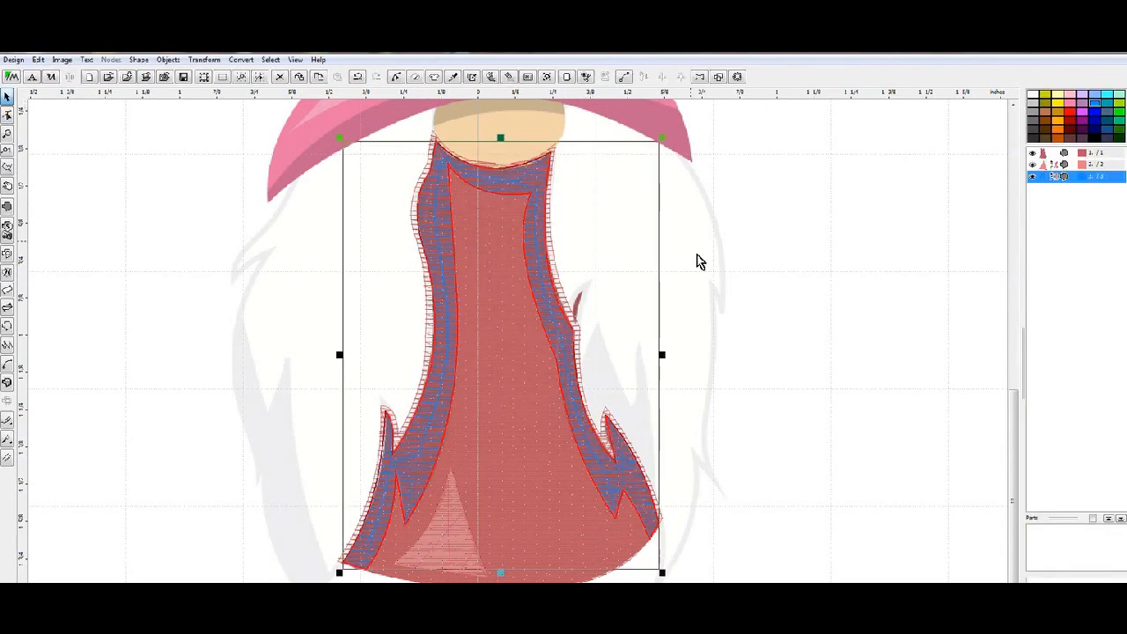
{"action": "right_click", "coordinate": [546, 282]}
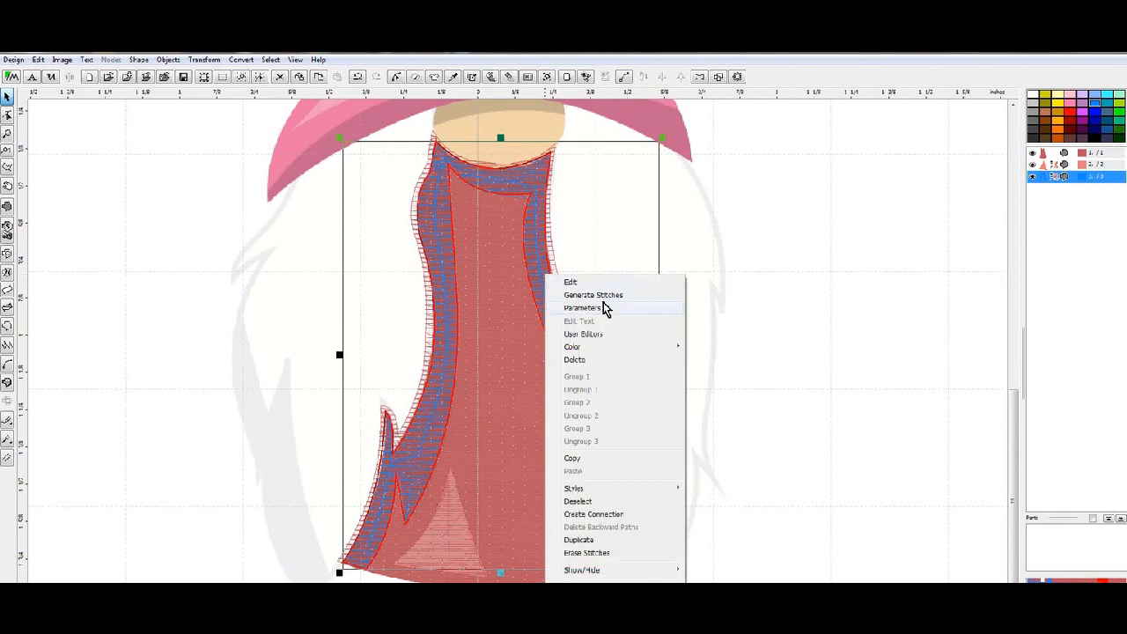
{"action": "left_click", "coordinate": [583, 308]}
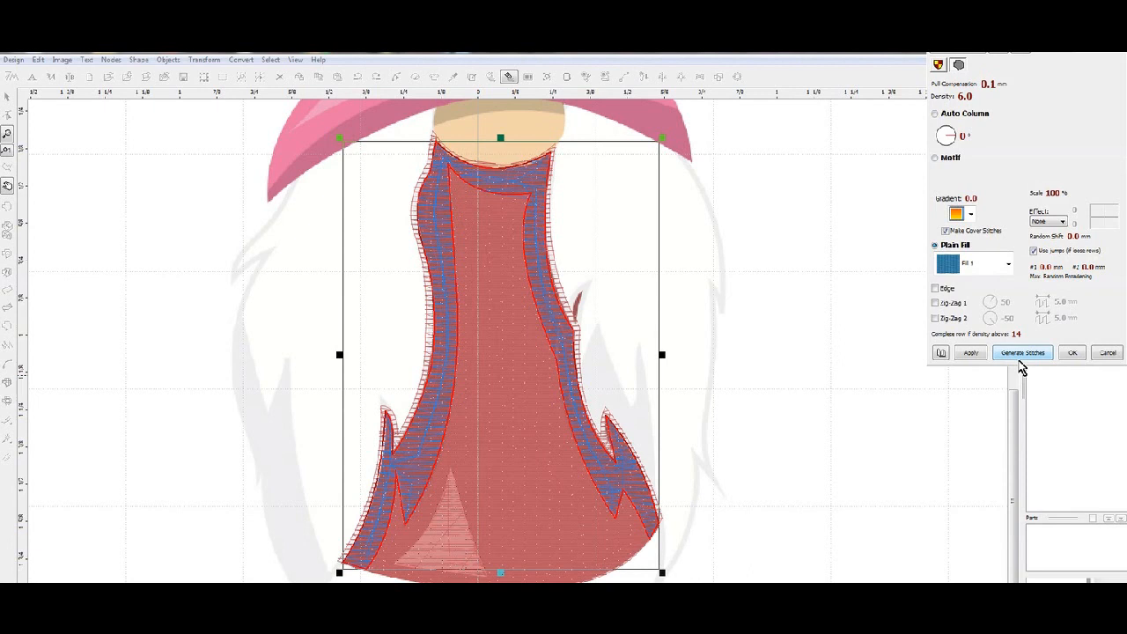
{"action": "left_click", "coordinate": [994, 231]}
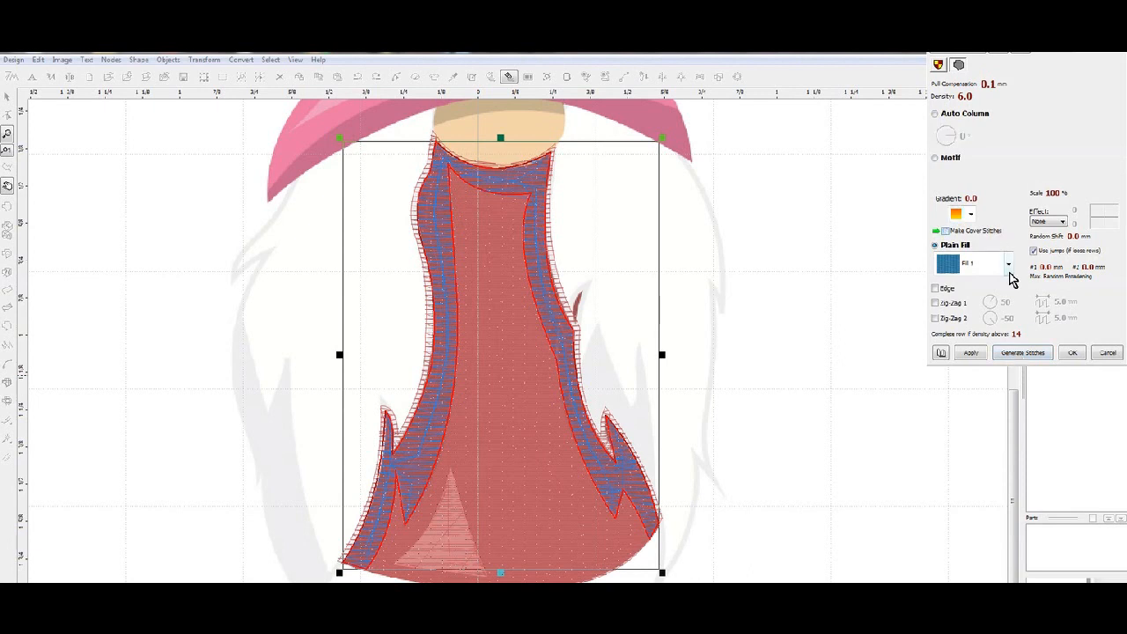
{"action": "left_click", "coordinate": [1024, 354]}
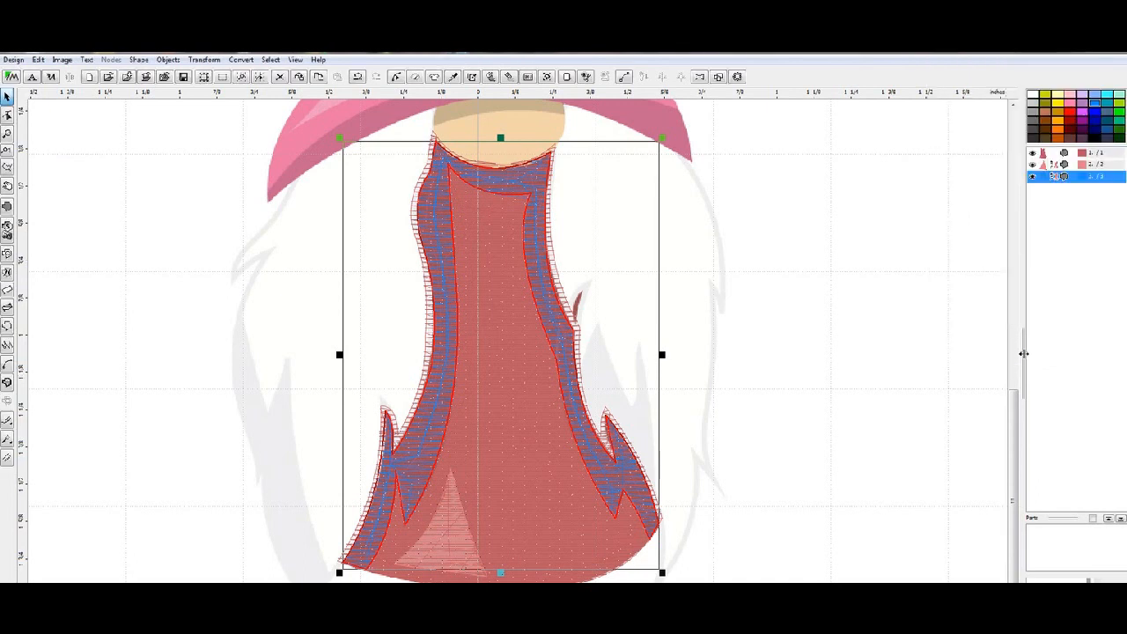
Recolor the shading fill by sampling the dark red shading in the background picture
{"action": "right_click", "coordinate": [566, 335]}
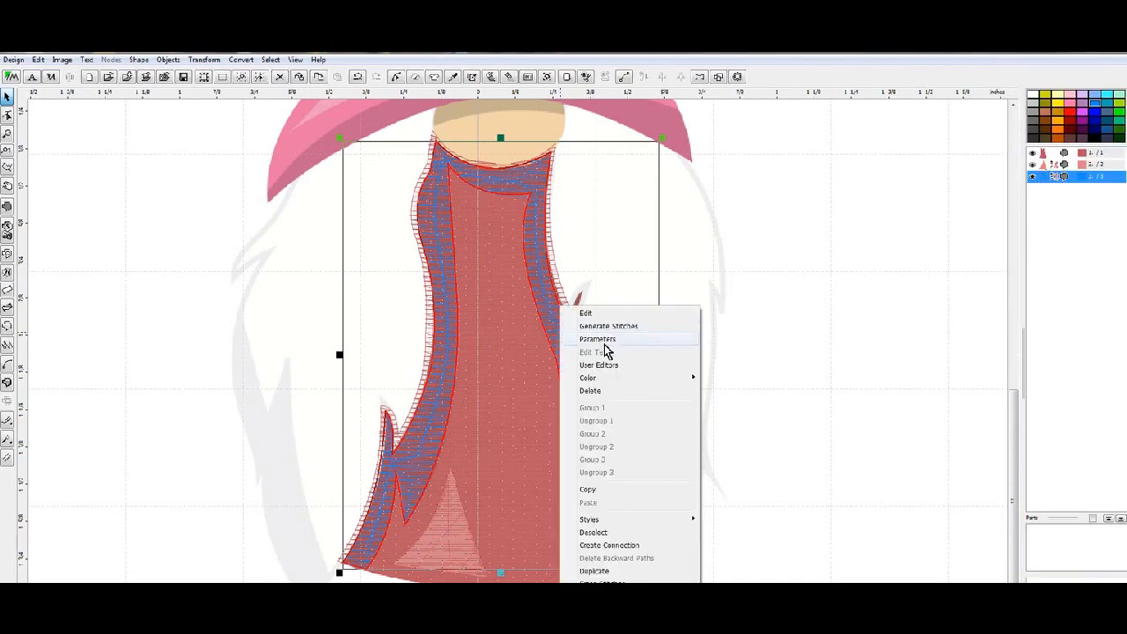
{"action": "mouse_move", "coordinate": [684, 384]}
{"action": "left_click", "coordinate": [760, 394]}
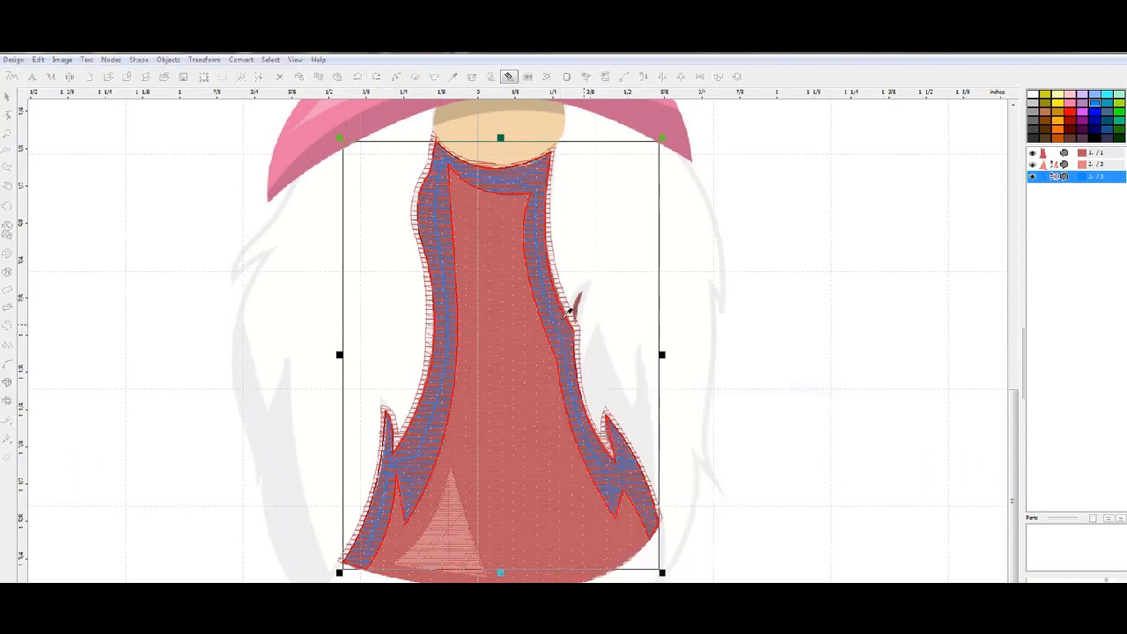
{"action": "left_click", "coordinate": [551, 299]}
Match the shading to the Floriani thread Dark Mulberry and preview the stitched body in 3D
{"action": "right_click", "coordinate": [550, 304]}
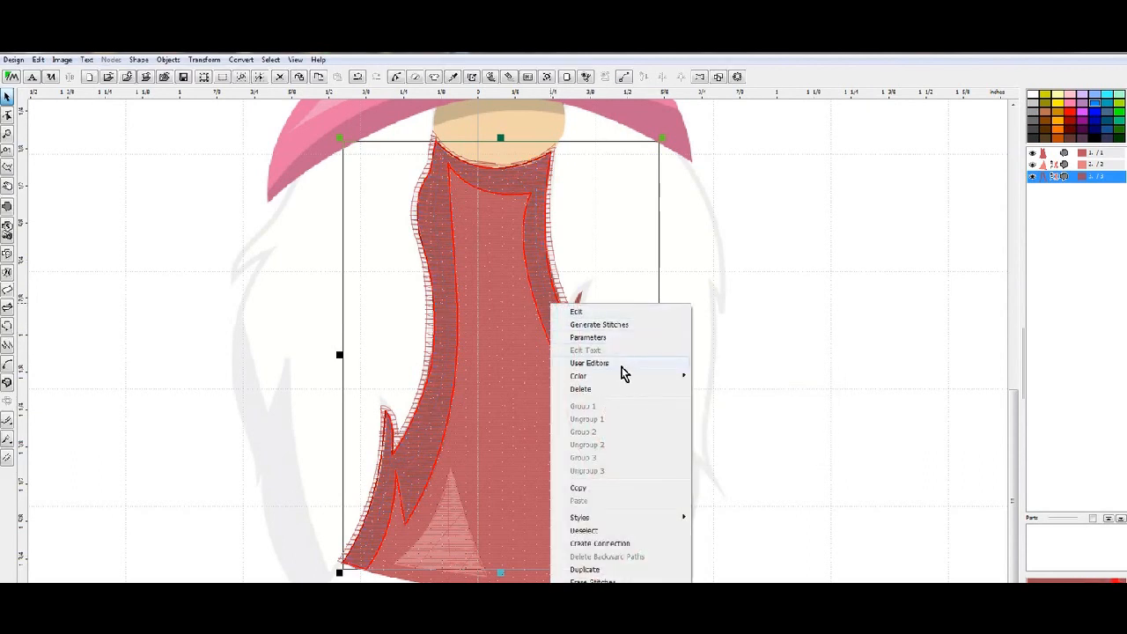
{"action": "mouse_move", "coordinate": [621, 382]}
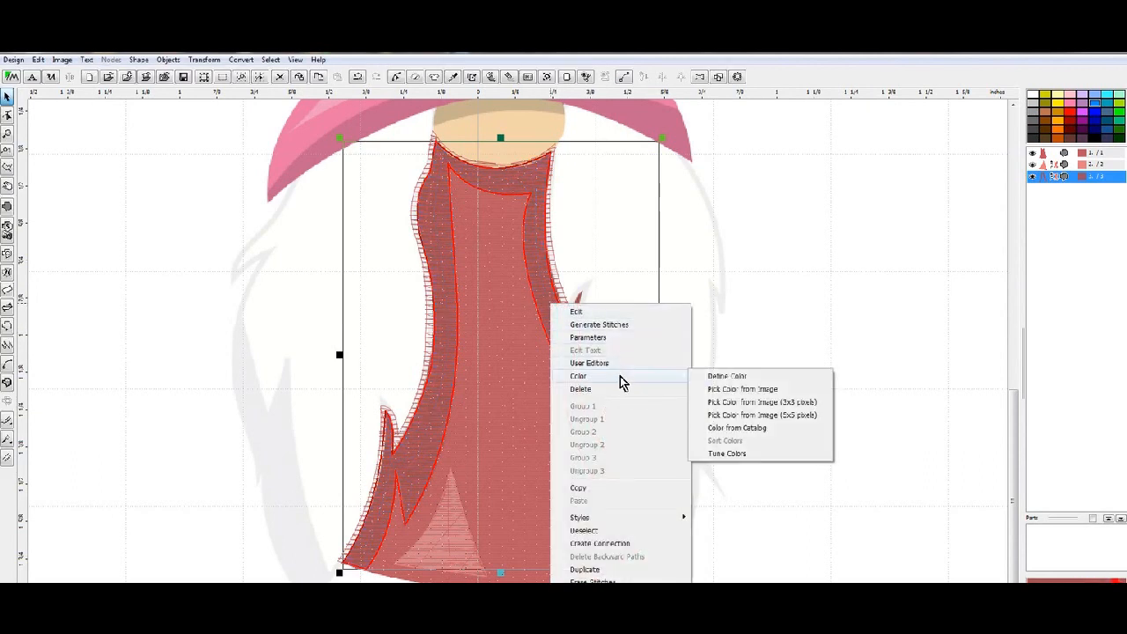
{"action": "left_click", "coordinate": [748, 430]}
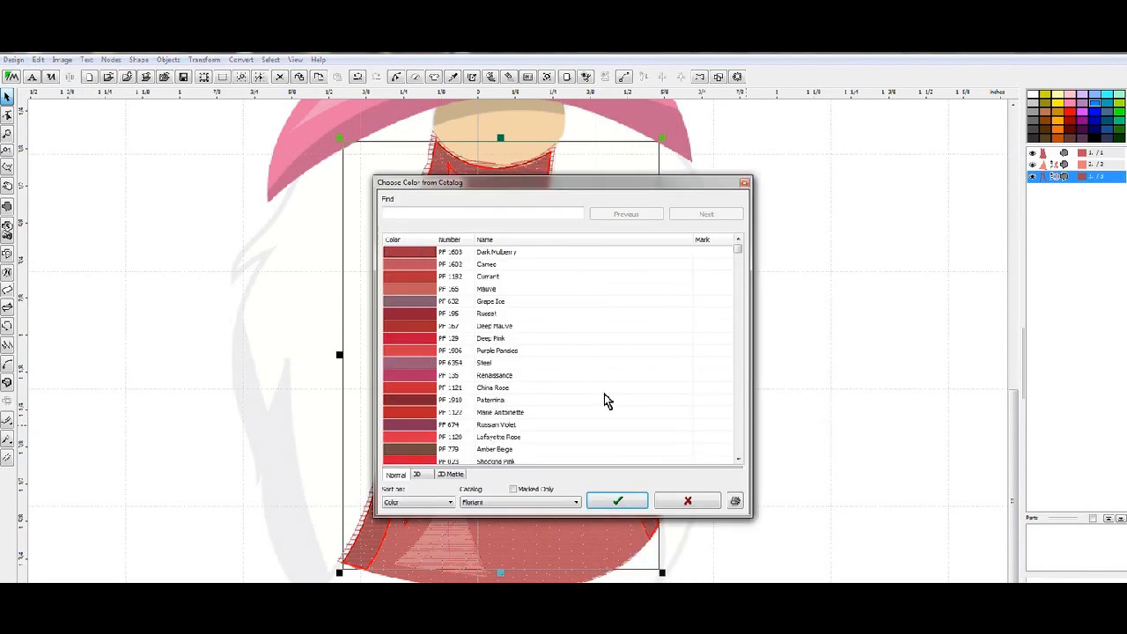
{"action": "left_click", "coordinate": [640, 502]}
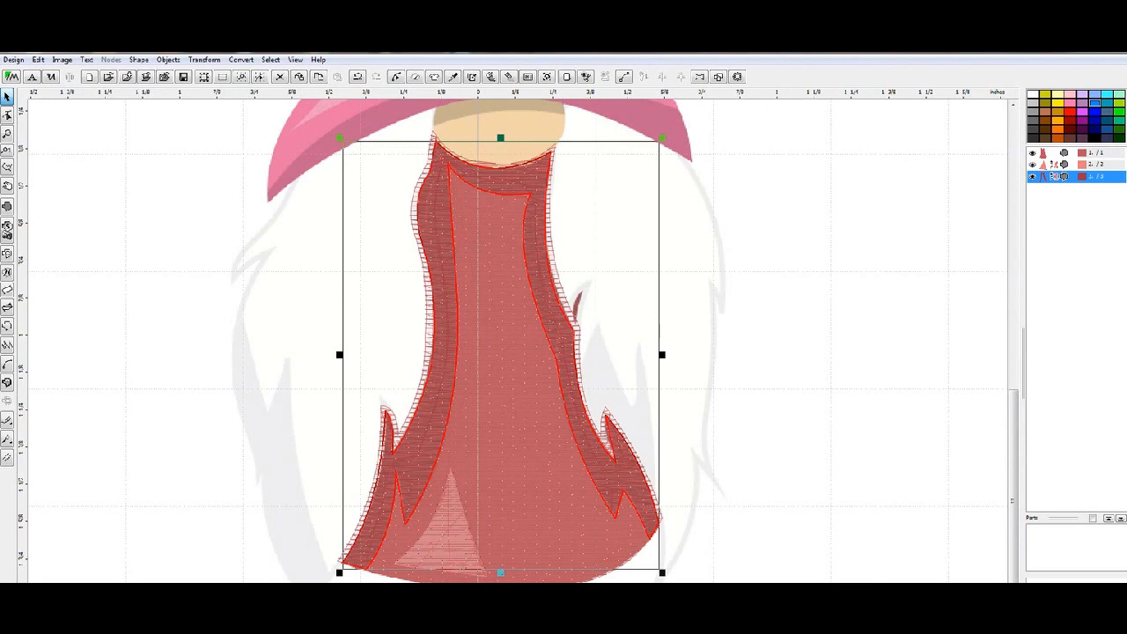
{"action": "key", "text": "F3"}
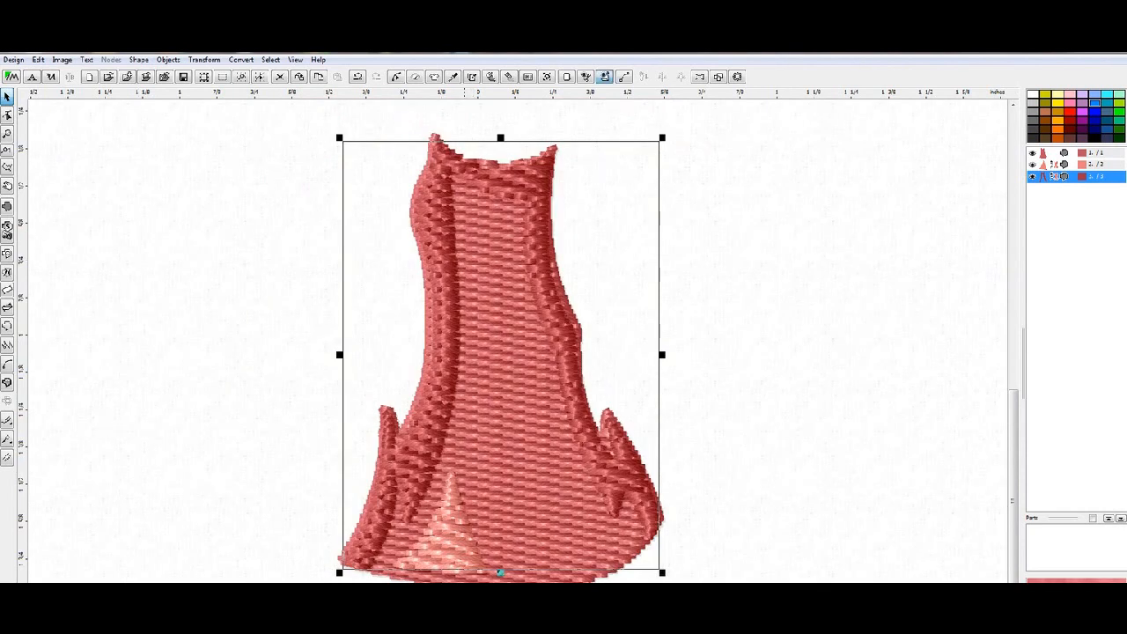
{"action": "scroll", "coordinate": [520, 352], "scroll_direction": "down", "scroll_amount": 1}
{"action": "scroll", "coordinate": [565, 478], "scroll_direction": "up", "scroll_amount": 1}
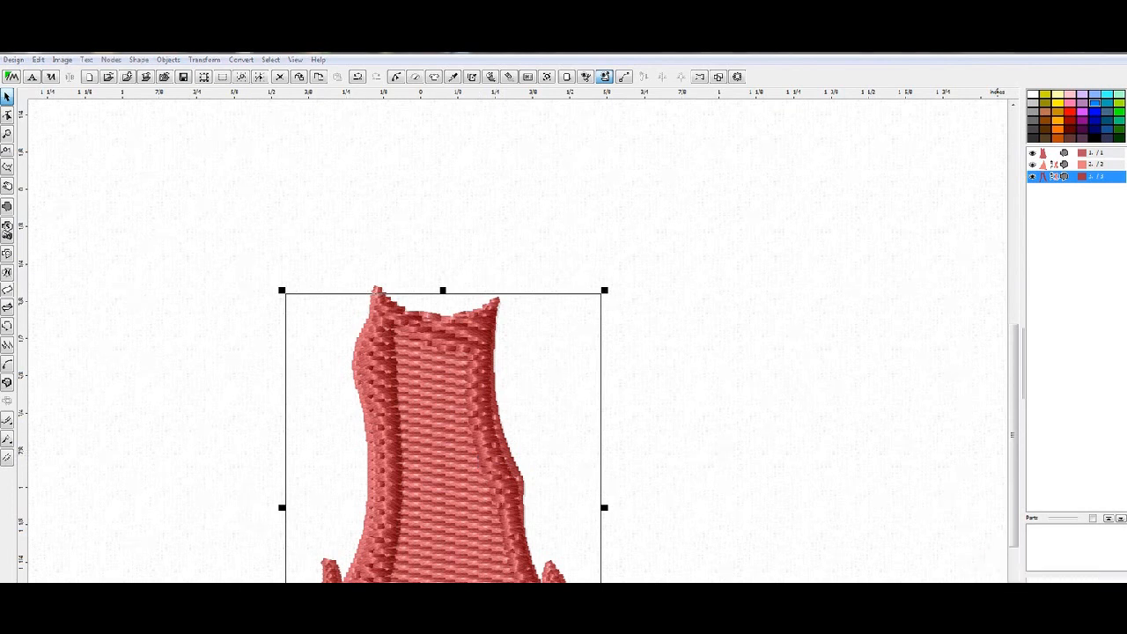
{"action": "key", "text": "Escape"}
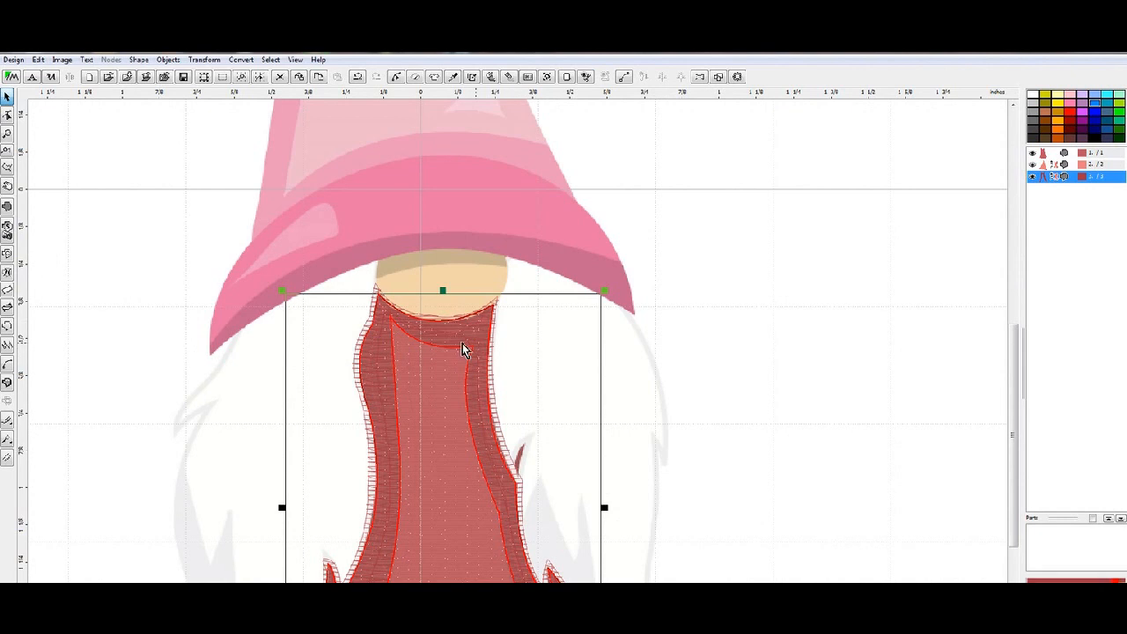
Trace the nose beneath the hat brim as a closed fill shape, curving its sides, bottom and upper edge to the picture
{"action": "scroll", "coordinate": [412, 337], "scroll_direction": "up", "scroll_amount": 1}
{"action": "scroll", "coordinate": [414, 339], "scroll_direction": "up", "scroll_amount": 1}
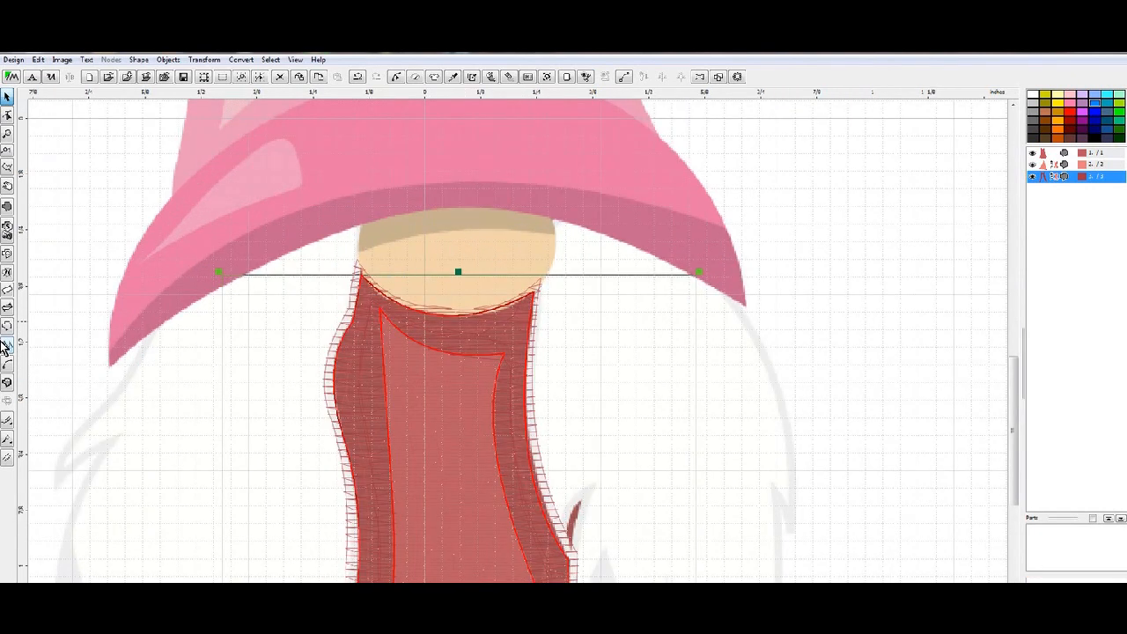
{"action": "left_click", "coordinate": [9, 209]}
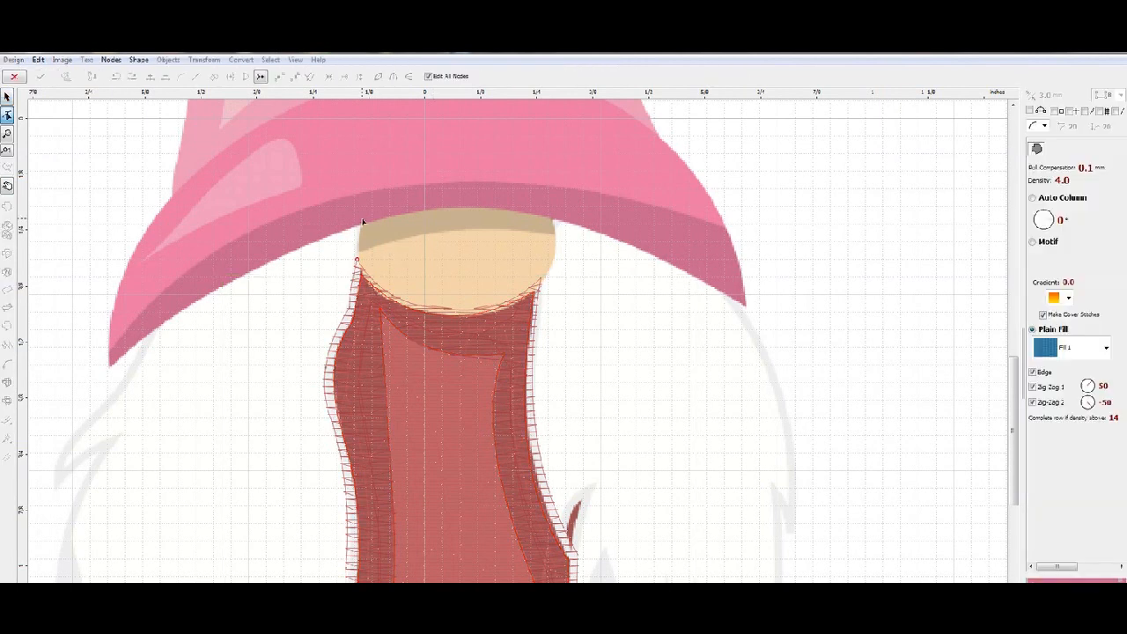
{"action": "left_click", "coordinate": [359, 222]}
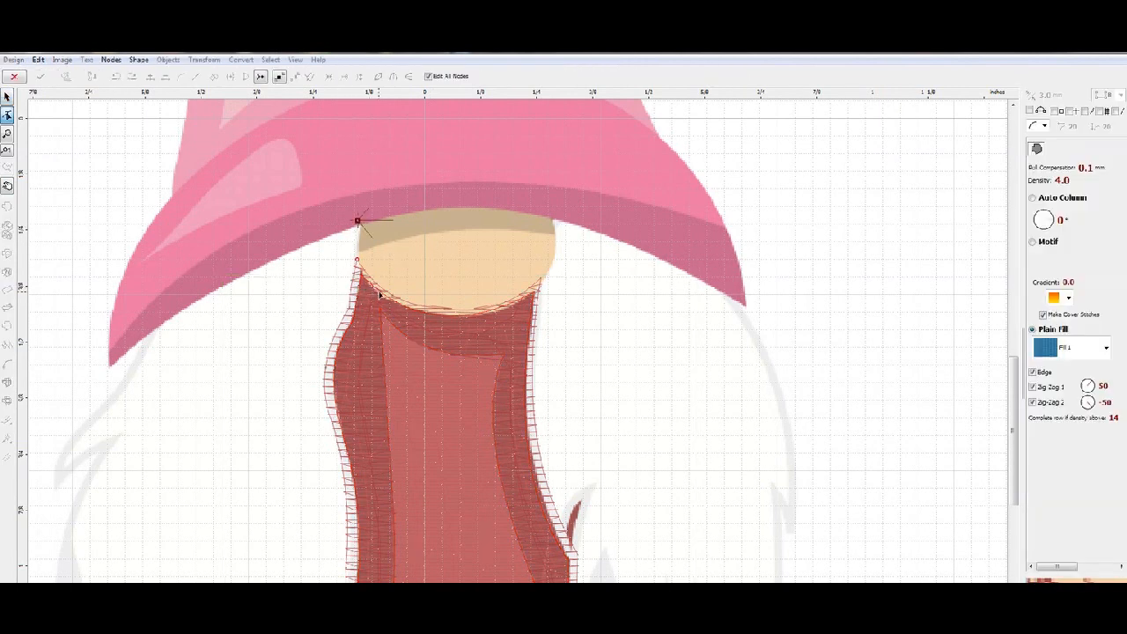
{"action": "left_click_drag", "start_coordinate": [378, 295], "coordinate": [357, 261]}
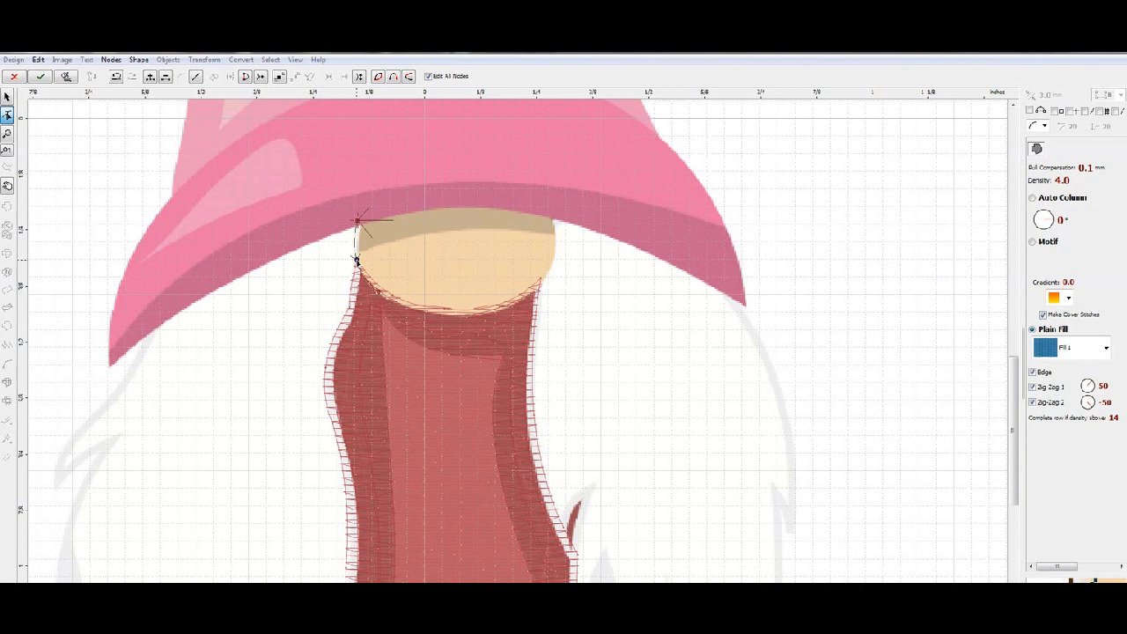
{"action": "left_click", "coordinate": [537, 291]}
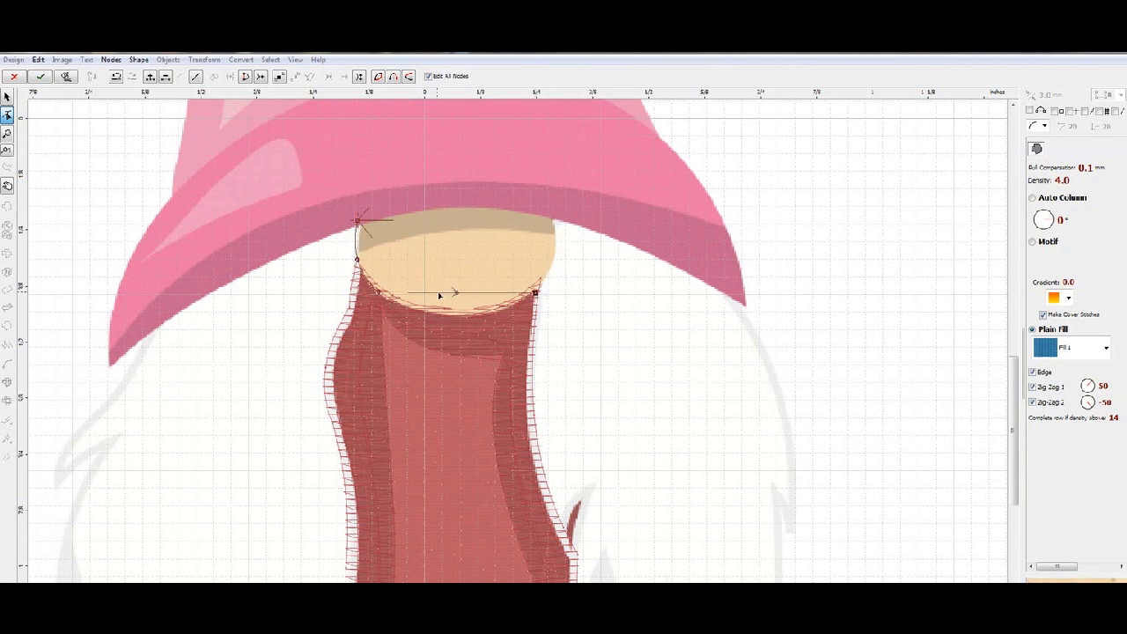
{"action": "left_click_drag", "start_coordinate": [456, 295], "coordinate": [459, 317]}
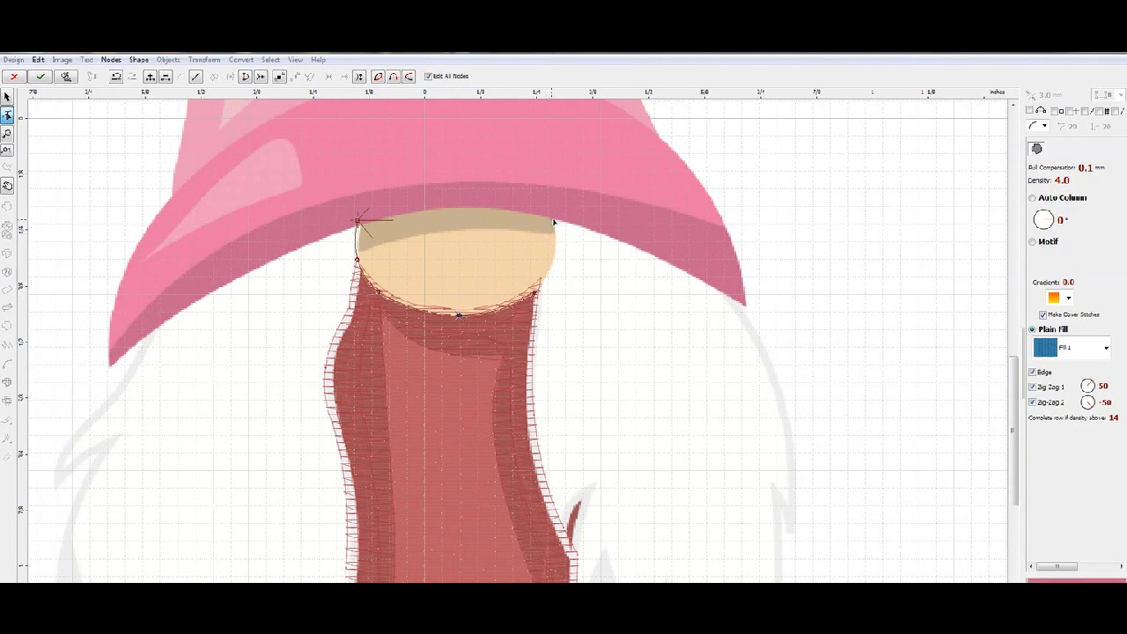
{"action": "left_click_drag", "start_coordinate": [551, 217], "coordinate": [557, 253]}
{"action": "left_click", "coordinate": [391, 214]}
{"action": "left_click_drag", "start_coordinate": [390, 214], "coordinate": [461, 206]}
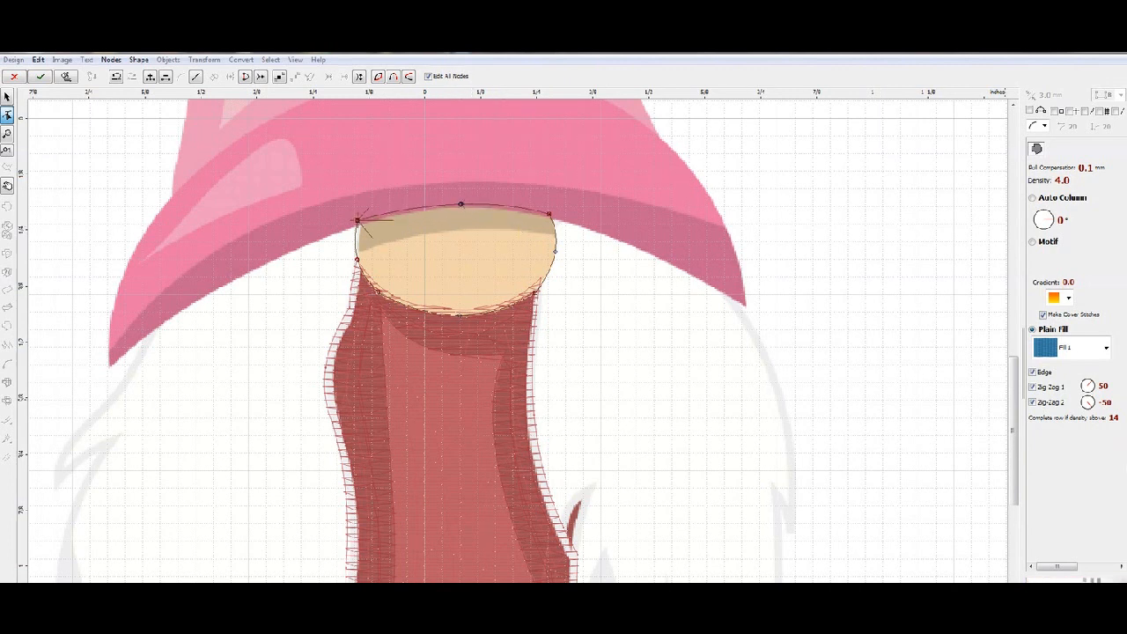
Set the nose fill's stitch angle to 90°, turn off Zig-Zag 2 and adjust the Zig-Zag 1 angle
{"action": "left_click", "coordinate": [1046, 221]}
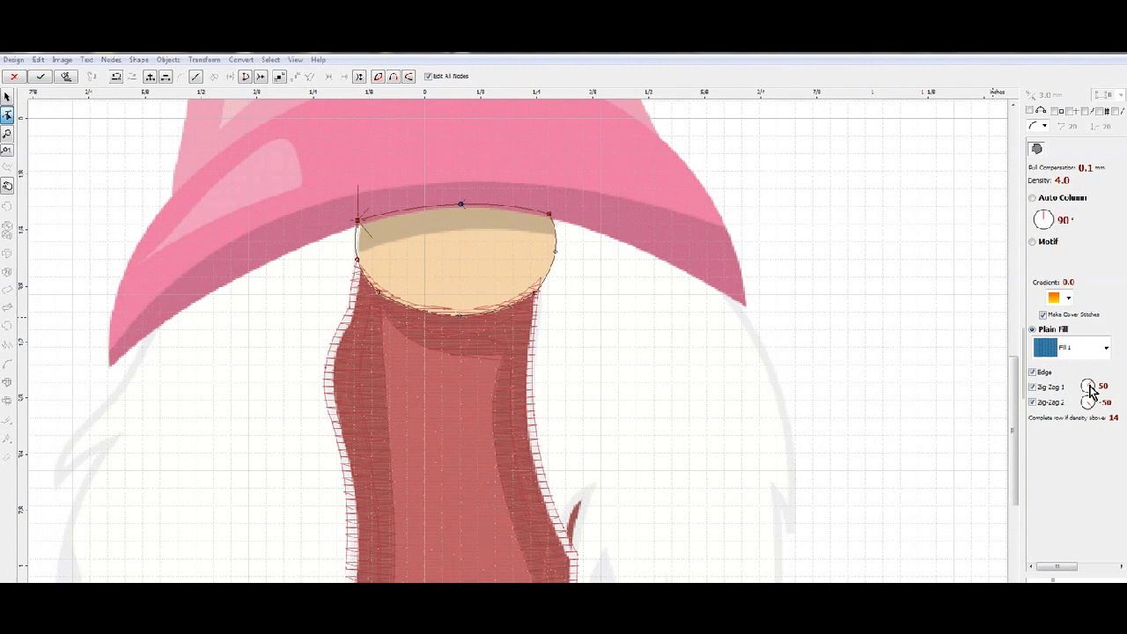
{"action": "left_click", "coordinate": [1032, 402]}
{"action": "left_click_drag", "start_coordinate": [1091, 389], "coordinate": [1095, 392]}
Set the nose's Zig-Zag 1 underlay spacing to 3.0 mm and generate the nose's stitches
{"action": "left_click", "coordinate": [1097, 566]}
{"action": "left_click", "coordinate": [1046, 387]}
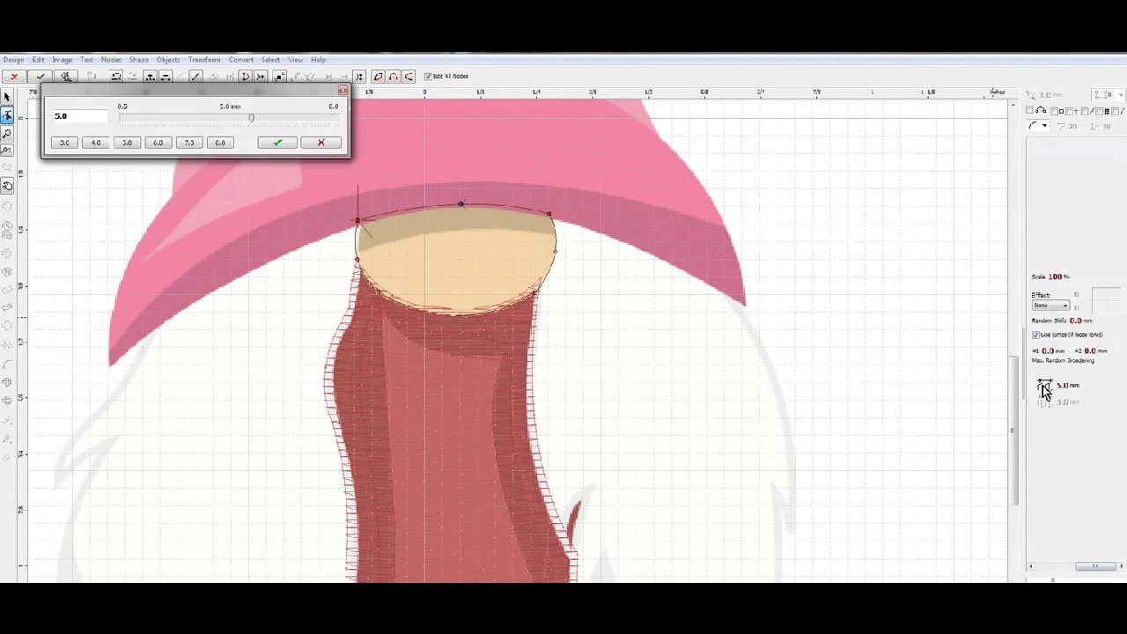
{"action": "left_click", "coordinate": [64, 142]}
{"action": "left_click", "coordinate": [280, 143]}
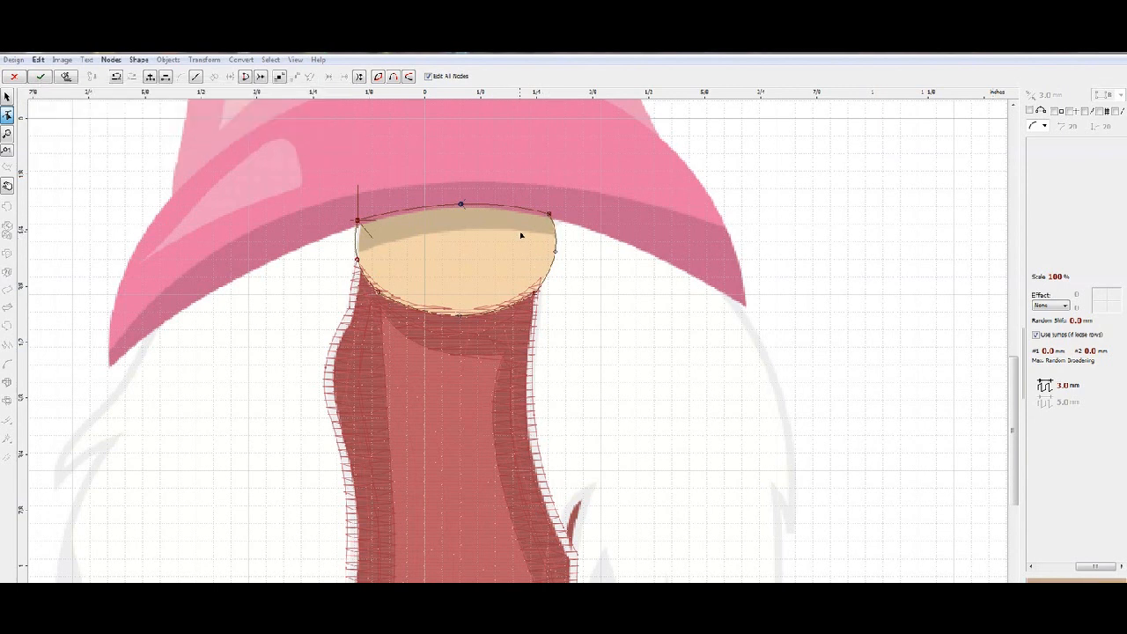
{"action": "right_click", "coordinate": [520, 235]}
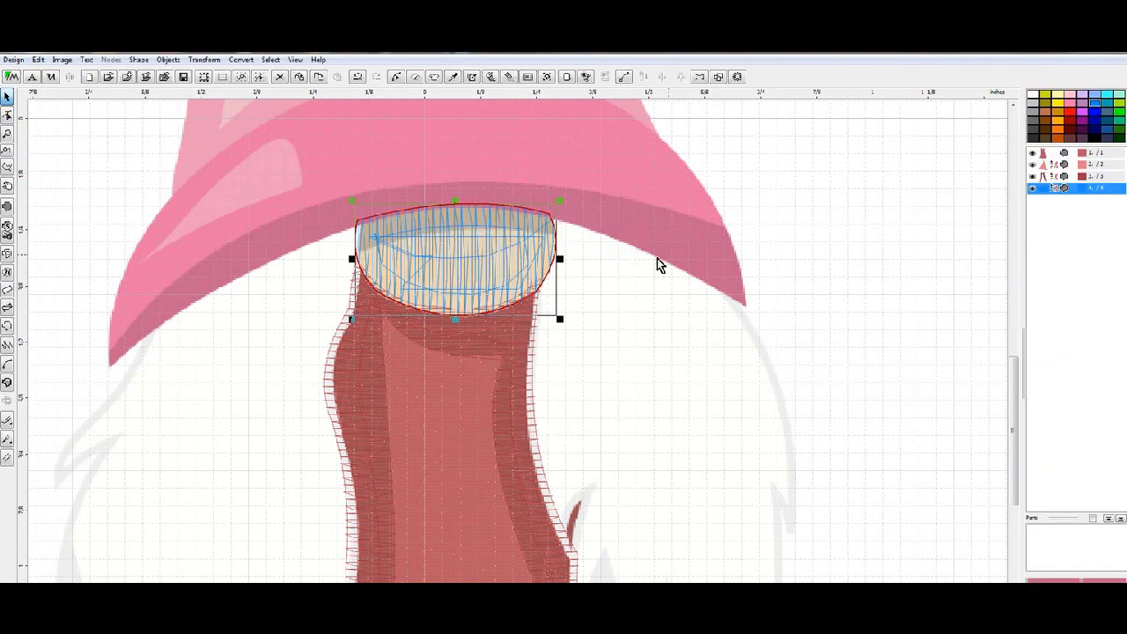
Recolor the nose fill by sampling the skin tone from the background picture
{"action": "right_click", "coordinate": [425, 253]}
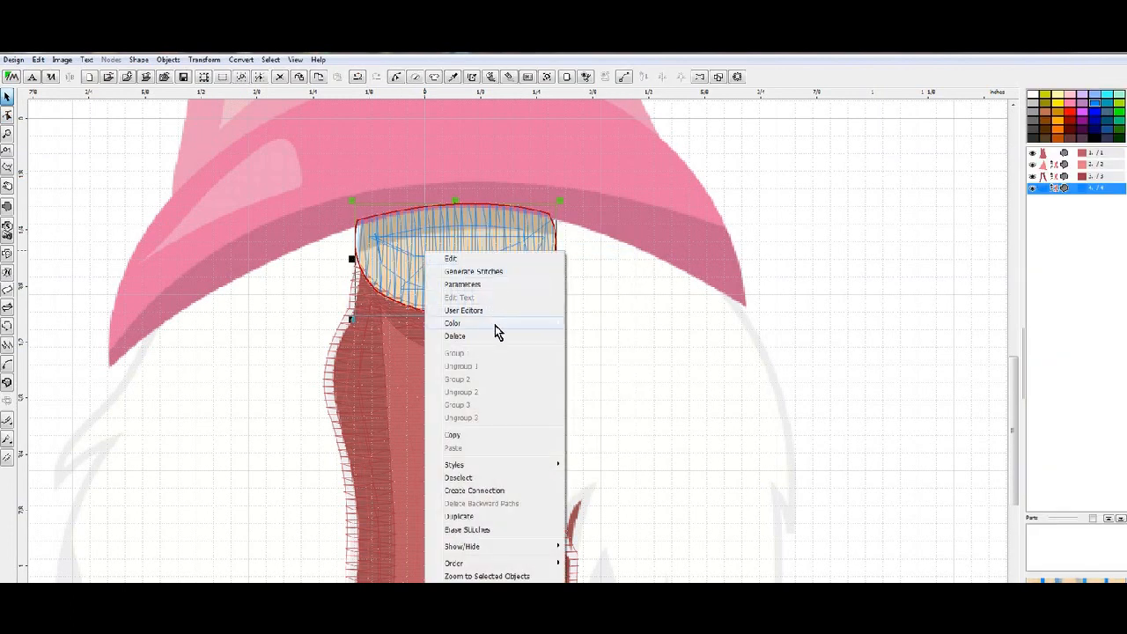
{"action": "mouse_move", "coordinate": [495, 324]}
{"action": "left_click", "coordinate": [581, 338]}
{"action": "left_click", "coordinate": [489, 286]}
Match the nose fill to the Floriani thread Light Peach from the color catalog
{"action": "right_click", "coordinate": [490, 286]}
{"action": "mouse_move", "coordinate": [536, 351]}
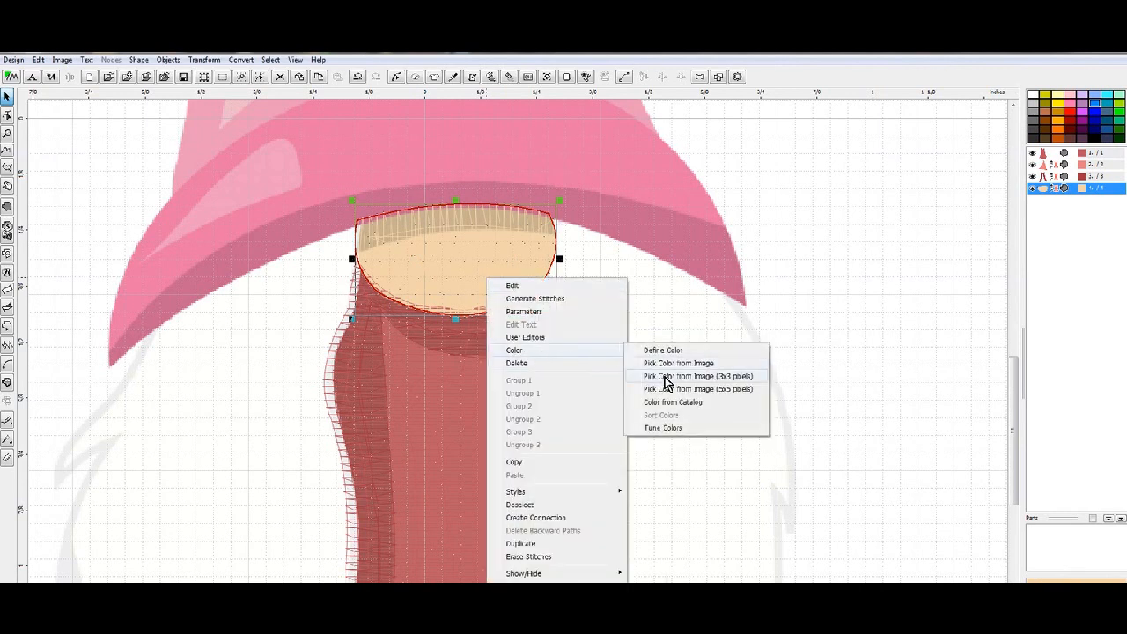
{"action": "left_click", "coordinate": [678, 402]}
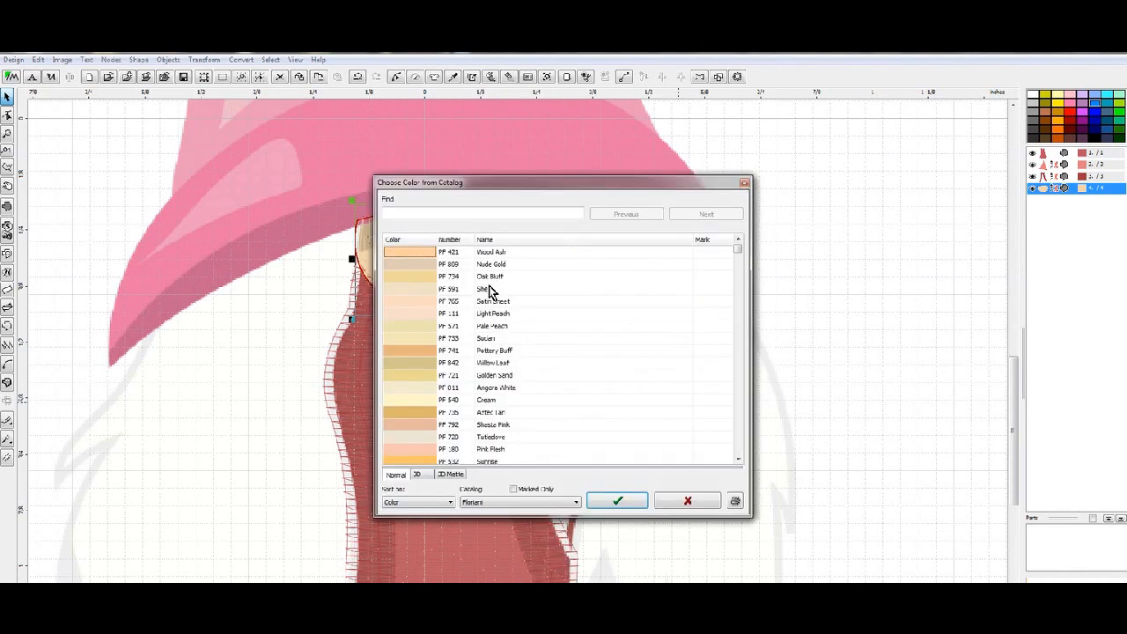
{"action": "left_click", "coordinate": [416, 315]}
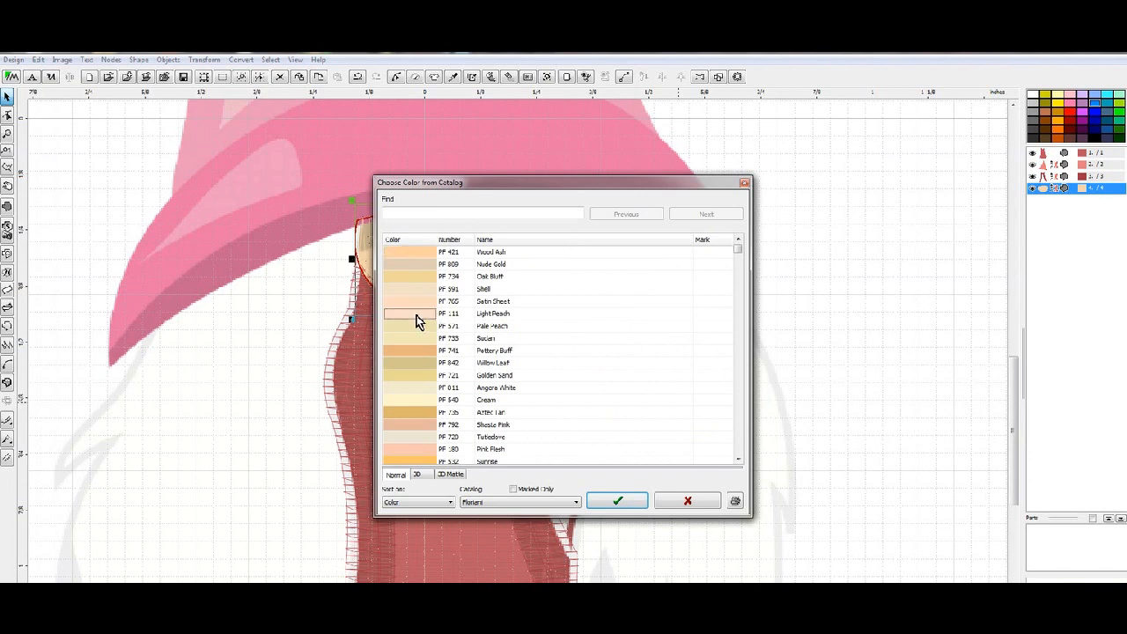
{"action": "left_click", "coordinate": [632, 507]}
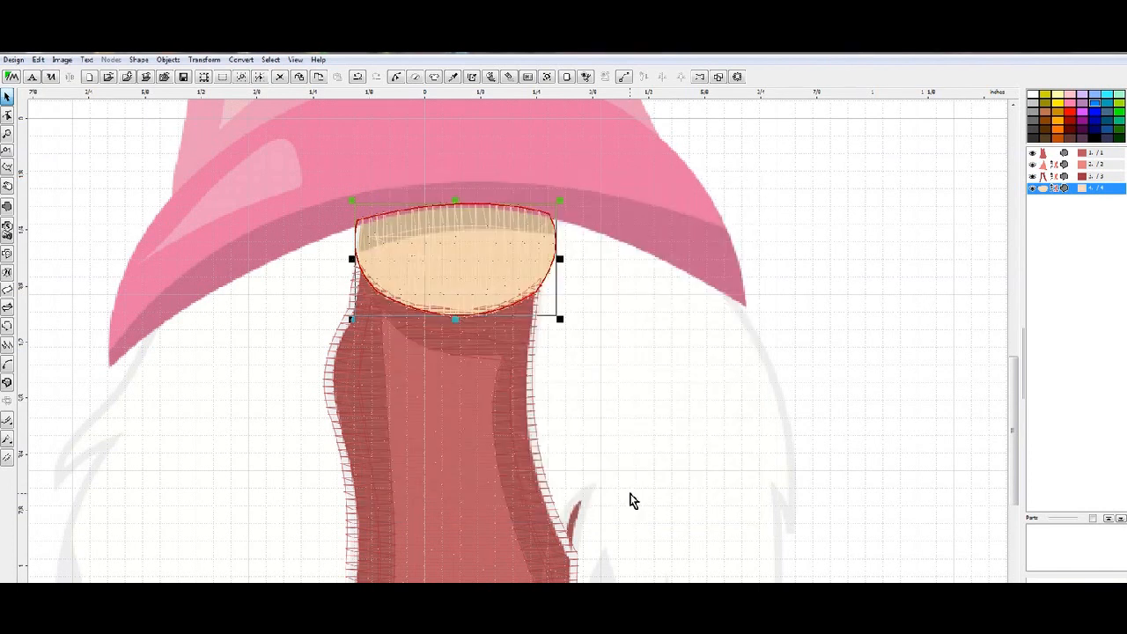
Start a fill outline at the nose's left corner and trace the left hair section's inner edge down to the body's lower-left corner
{"action": "scroll", "coordinate": [575, 447], "scroll_direction": "down", "scroll_amount": 2}
{"action": "scroll", "coordinate": [452, 503], "scroll_direction": "up", "scroll_amount": 1}
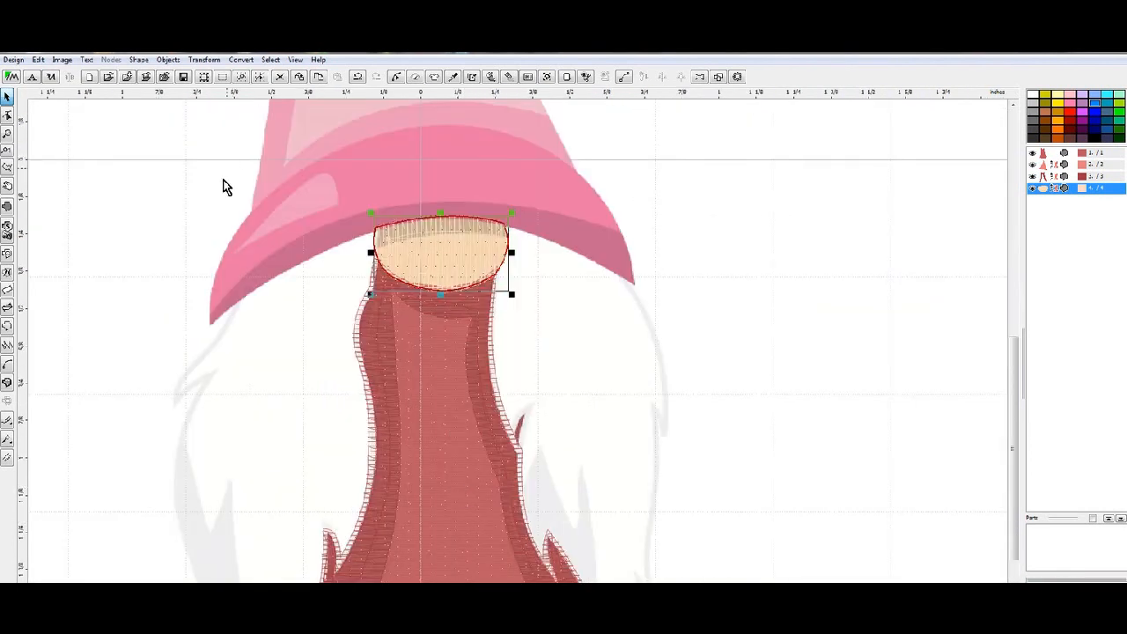
{"action": "left_click", "coordinate": [7, 209]}
{"action": "left_click", "coordinate": [379, 230]}
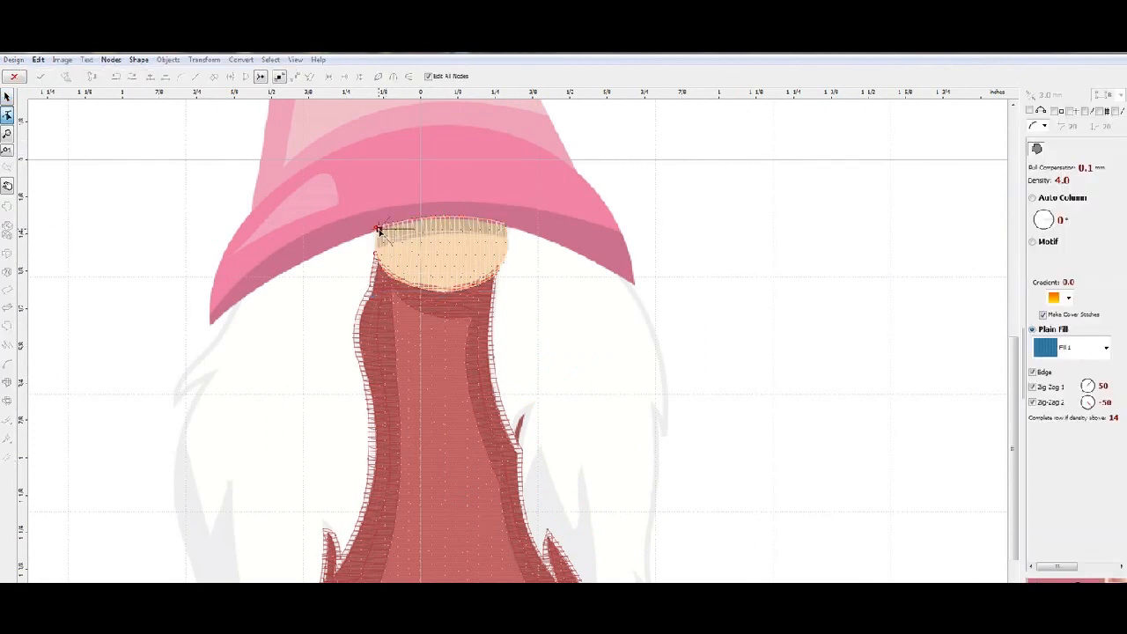
{"action": "left_click", "coordinate": [372, 298]}
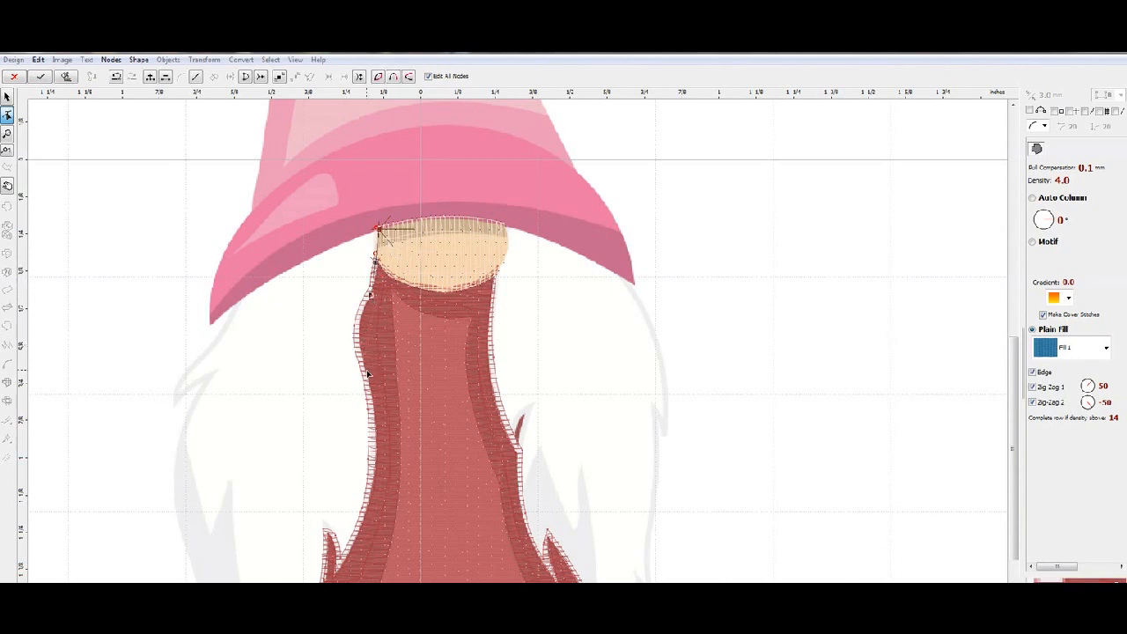
{"action": "left_click_drag", "start_coordinate": [370, 335], "coordinate": [358, 328]}
{"action": "left_click", "coordinate": [374, 475]}
{"action": "left_click_drag", "start_coordinate": [370, 422], "coordinate": [375, 426]}
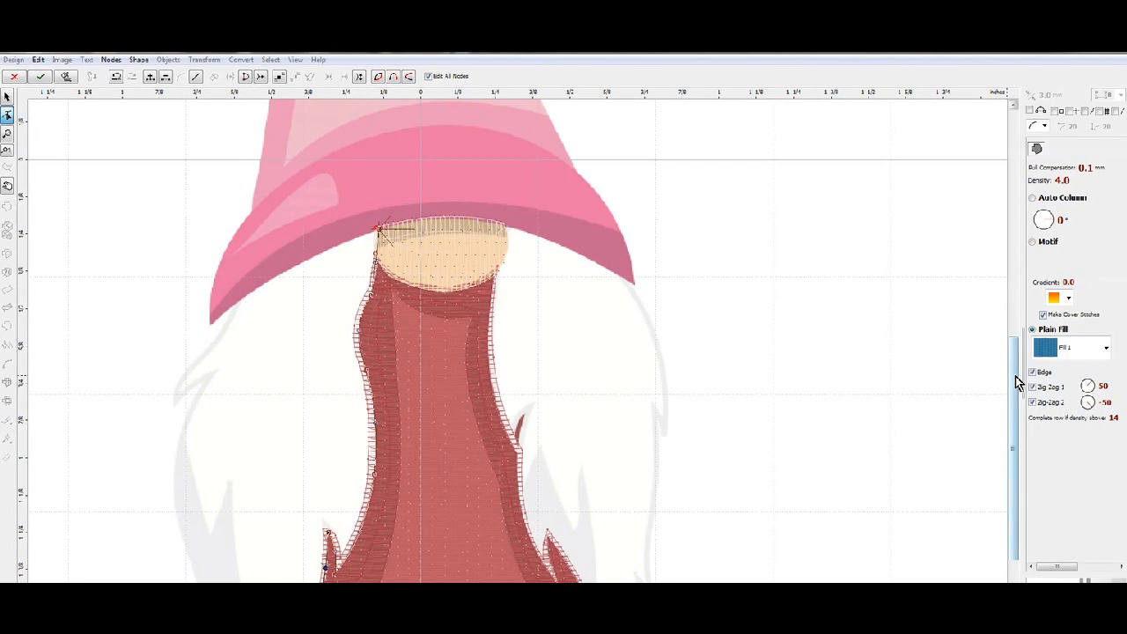
{"action": "left_click_drag", "start_coordinate": [1014, 379], "coordinate": [1031, 546]}
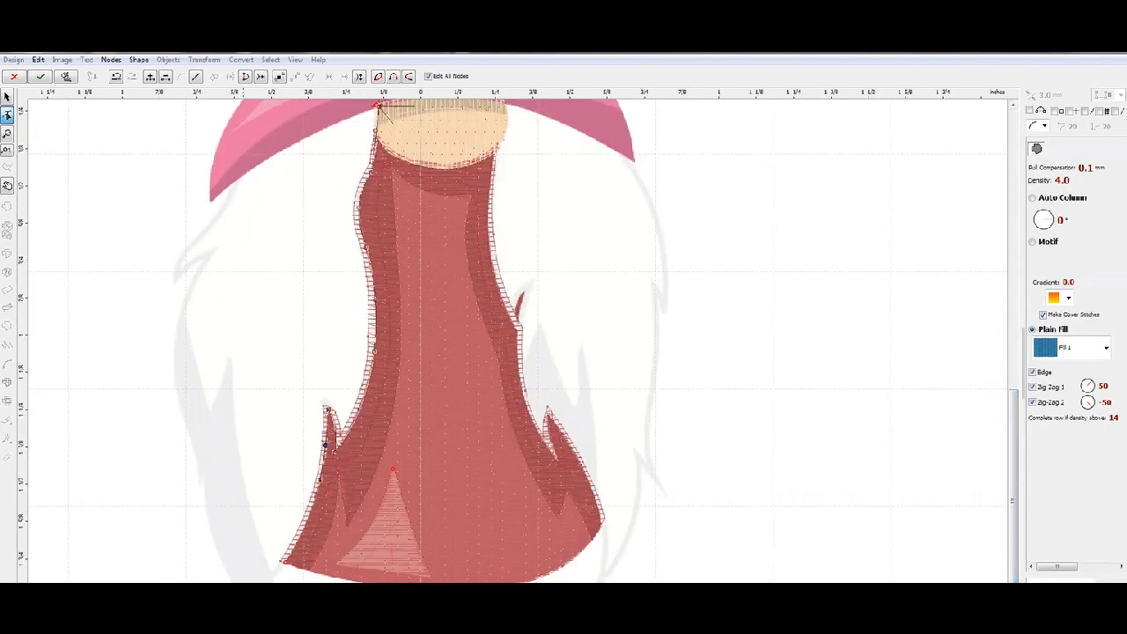
{"action": "left_click", "coordinate": [285, 544]}
{"action": "left_click_drag", "start_coordinate": [286, 544], "coordinate": [290, 551]}
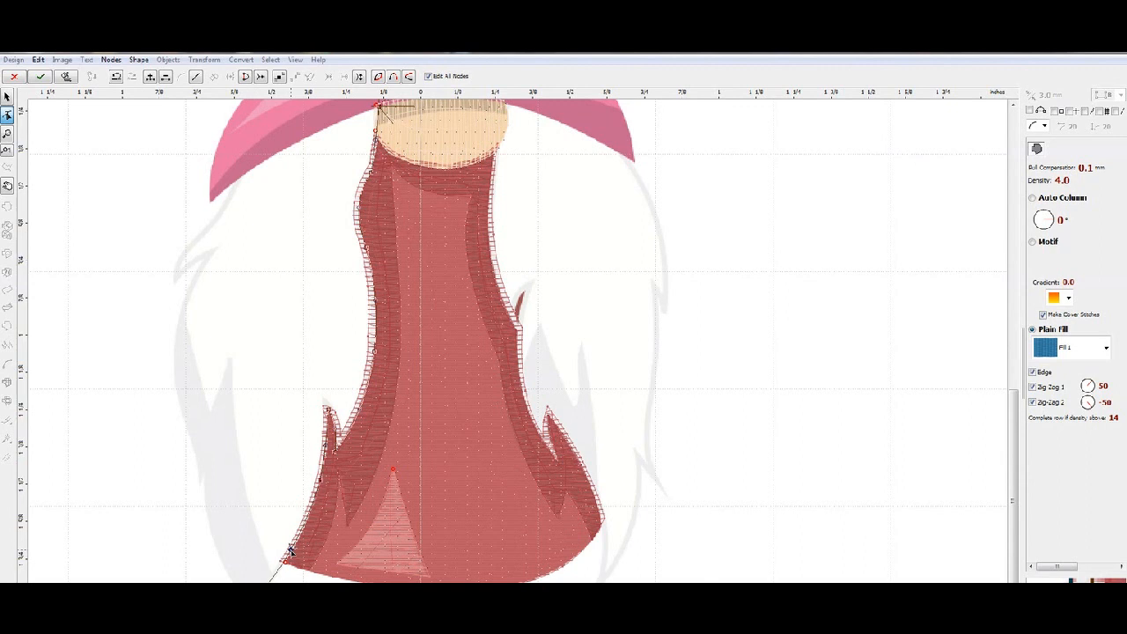
Trace the lower outer edge of the left hair section, from its bottom tip up past the small notch, curving the segments to the picture
{"action": "left_click", "coordinate": [203, 481]}
{"action": "left_click_drag", "start_coordinate": [226, 537], "coordinate": [216, 550]}
{"action": "left_click", "coordinate": [197, 494]}
{"action": "left_click", "coordinate": [189, 440]}
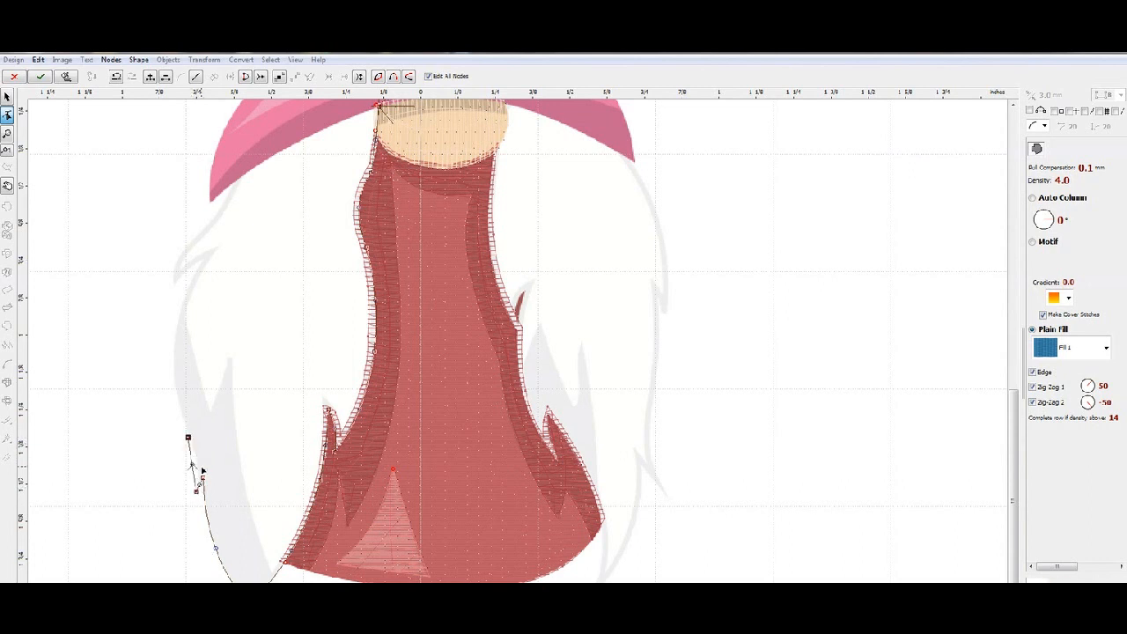
{"action": "left_click", "coordinate": [182, 308]}
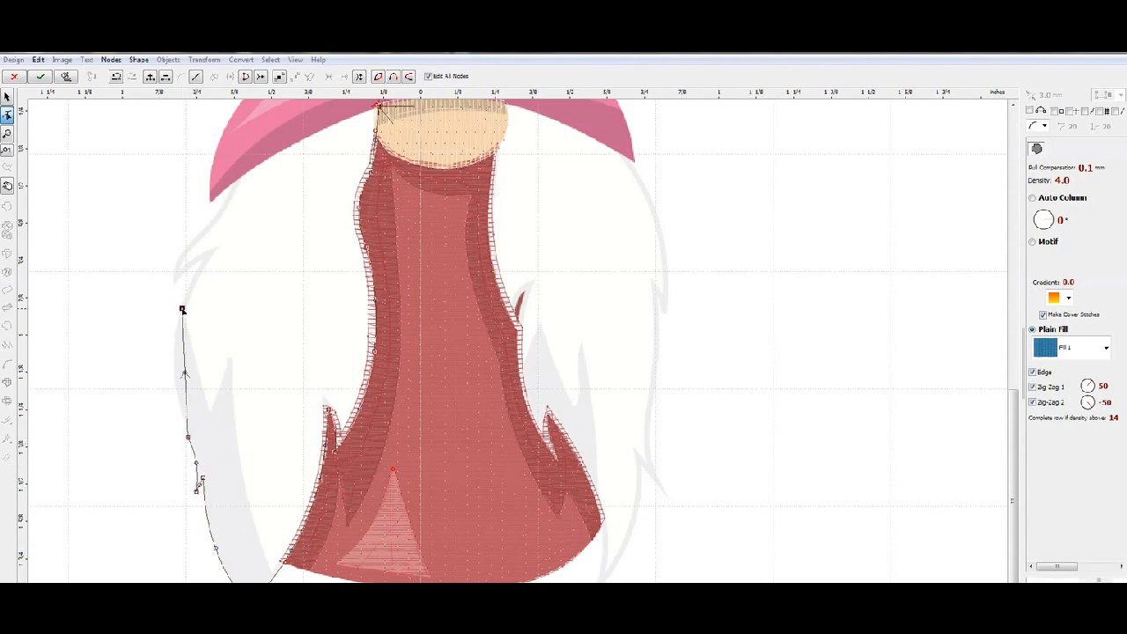
{"action": "left_click_drag", "start_coordinate": [185, 374], "coordinate": [174, 377]}
Outline the left hair's pointed outer tuft and follow the curved hat brim back to the nose to close the shape
{"action": "left_click", "coordinate": [203, 261]}
{"action": "left_click_drag", "start_coordinate": [193, 285], "coordinate": [173, 284]}
{"action": "left_click", "coordinate": [201, 232]}
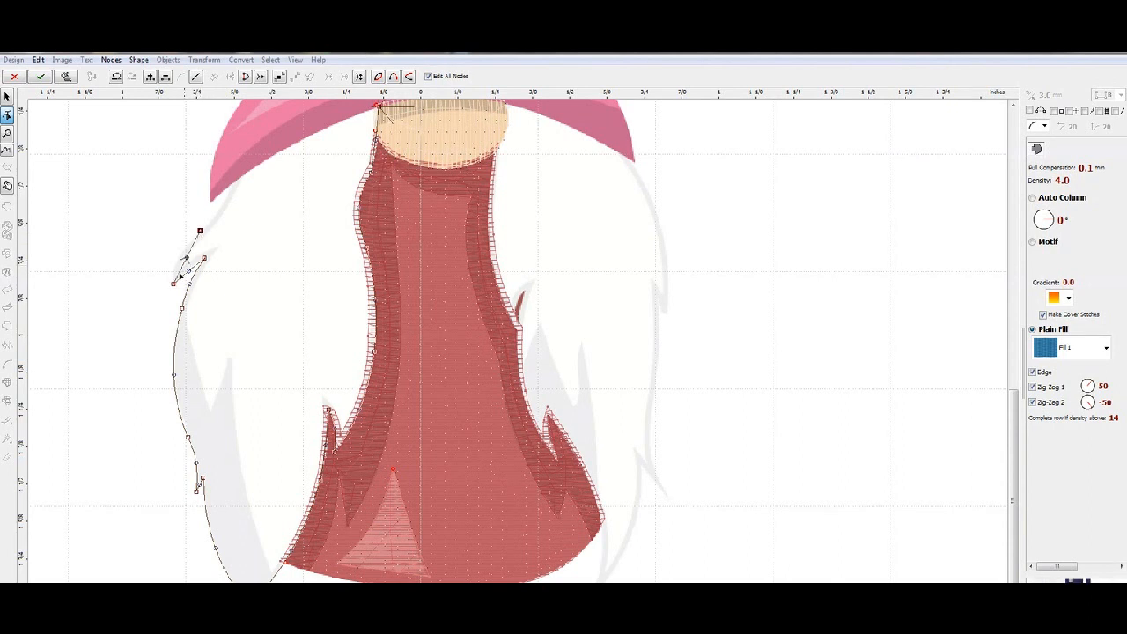
{"action": "left_click_drag", "start_coordinate": [187, 258], "coordinate": [177, 259]}
{"action": "left_click", "coordinate": [225, 202]}
{"action": "left_click", "coordinate": [231, 177]}
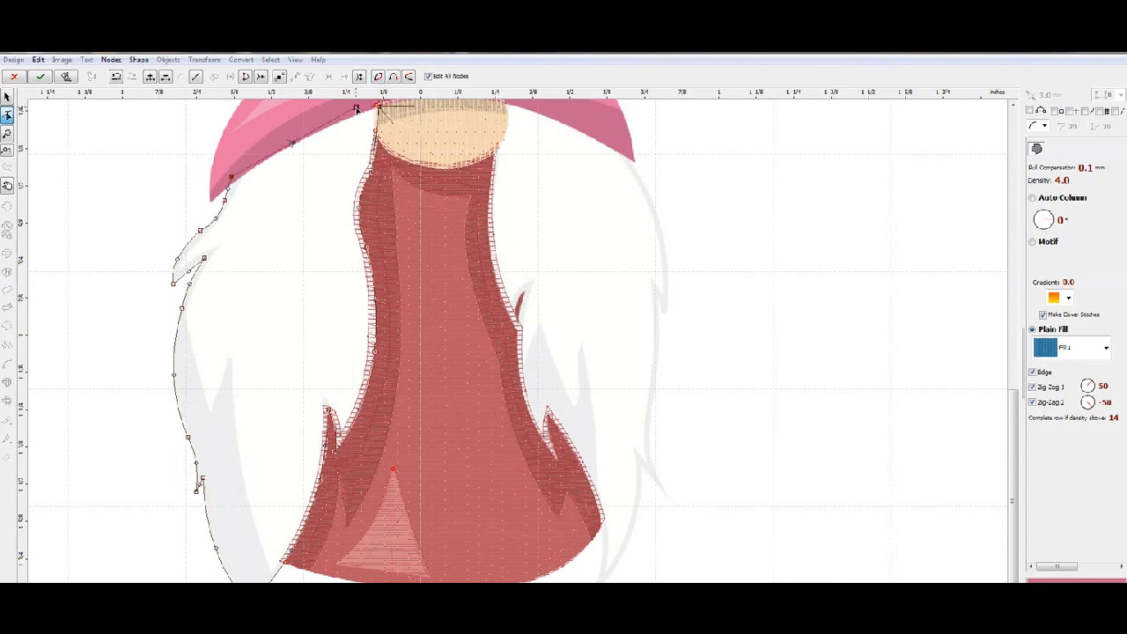
{"action": "scroll", "coordinate": [370, 123], "scroll_direction": "up", "scroll_amount": 2}
{"action": "left_click", "coordinate": [378, 195]}
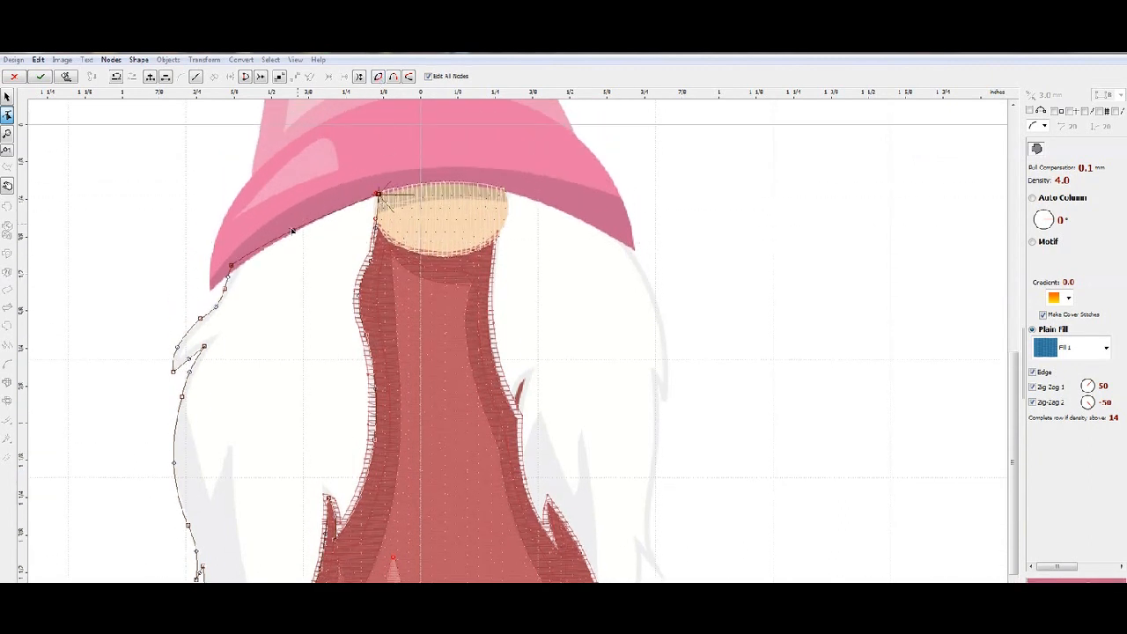
{"action": "left_click_drag", "start_coordinate": [291, 232], "coordinate": [299, 226]}
Set the left hair fill's stitch angle to -5° and turn off Zig-Zag 2 underlay
{"action": "left_click", "coordinate": [1051, 221]}
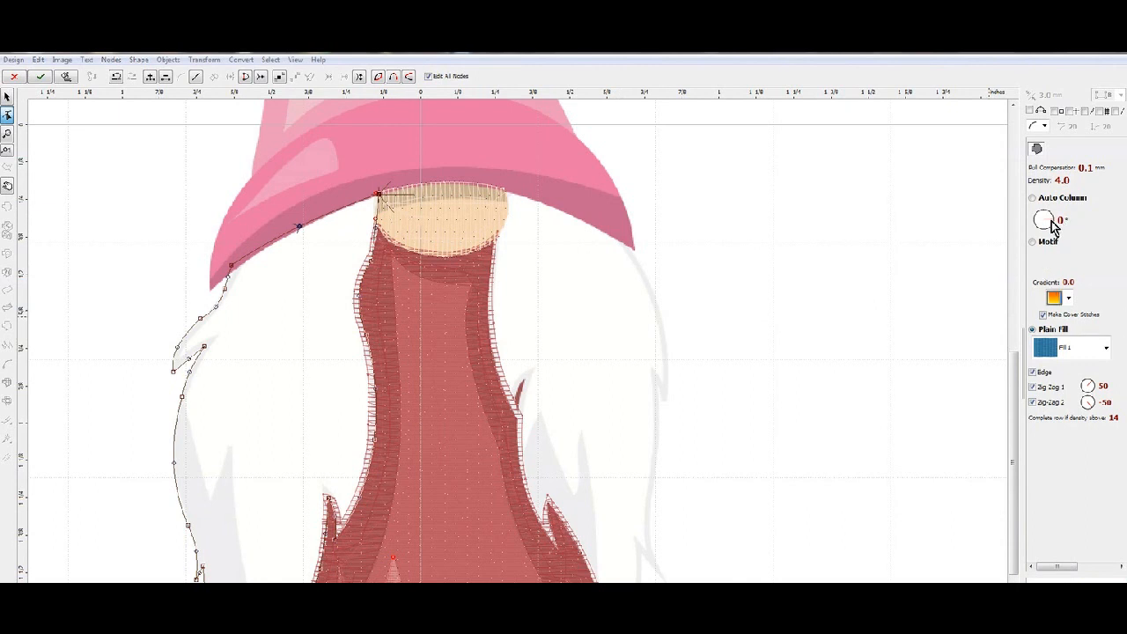
{"action": "left_click", "coordinate": [1051, 221]}
{"action": "left_click", "coordinate": [1054, 226]}
{"action": "left_click", "coordinate": [1053, 225]}
{"action": "left_click", "coordinate": [1033, 402]}
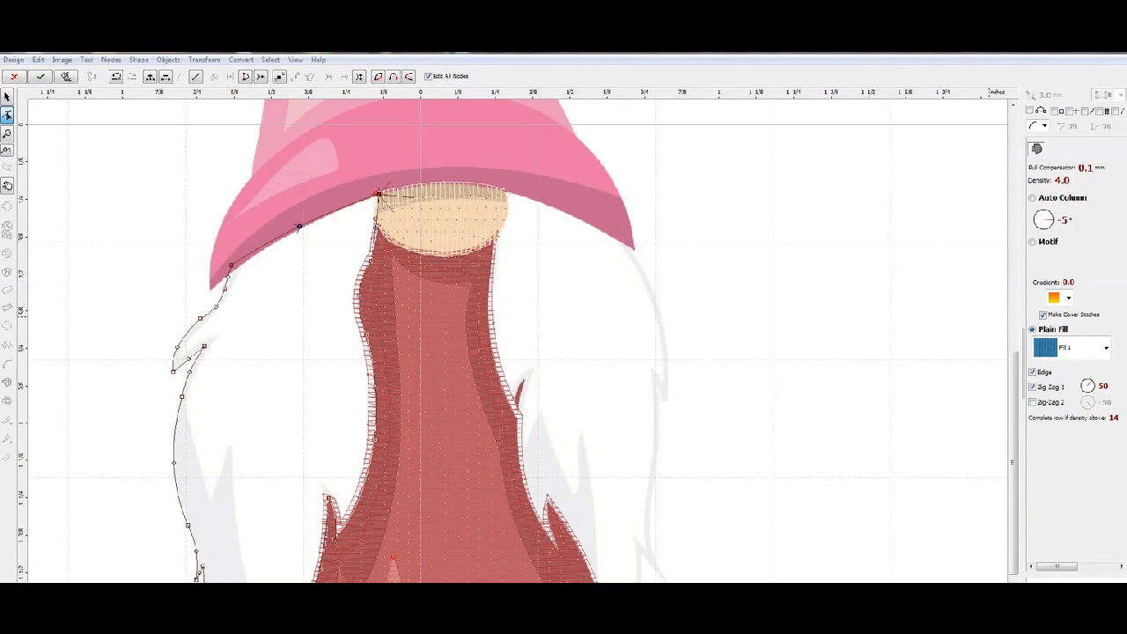
Set the left hair's Zig-Zag 1 underlay spacing to 3.0 mm and generate its stitches
{"action": "left_click", "coordinate": [1087, 567]}
{"action": "left_click", "coordinate": [1045, 389]}
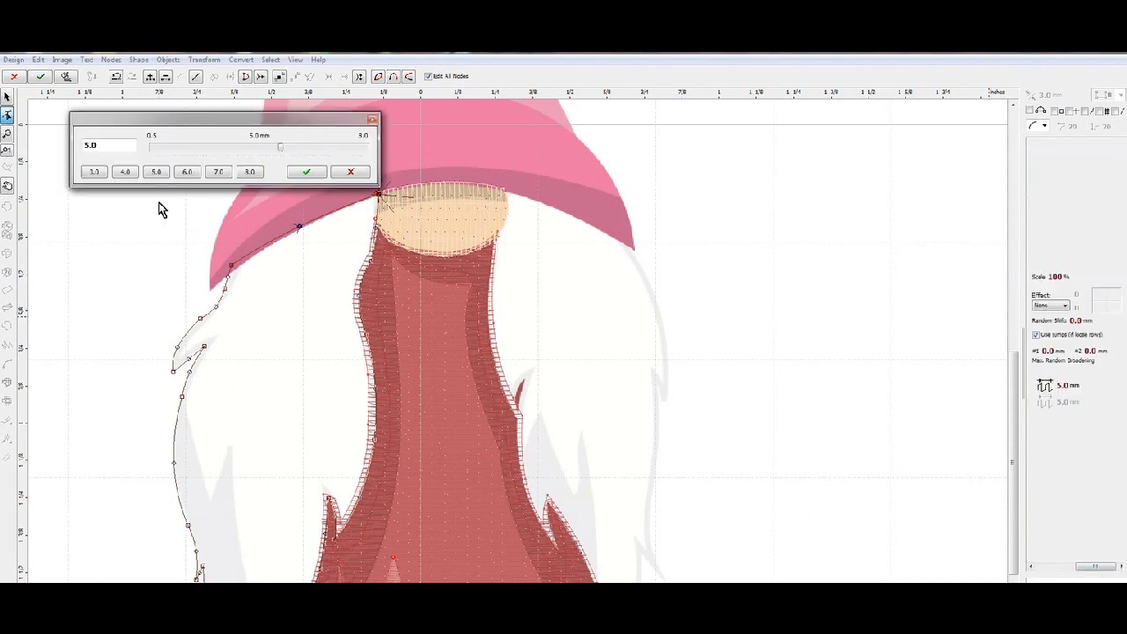
{"action": "left_click", "coordinate": [91, 172]}
{"action": "left_click", "coordinate": [312, 172]}
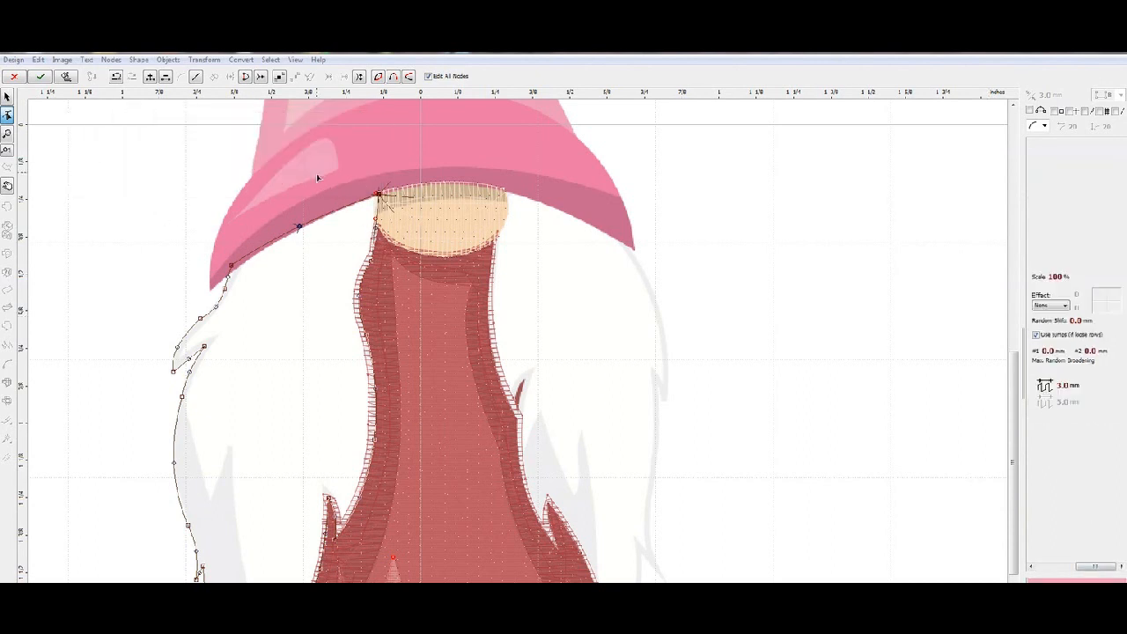
{"action": "right_click", "coordinate": [293, 294]}
{"action": "left_click", "coordinate": [346, 310]}
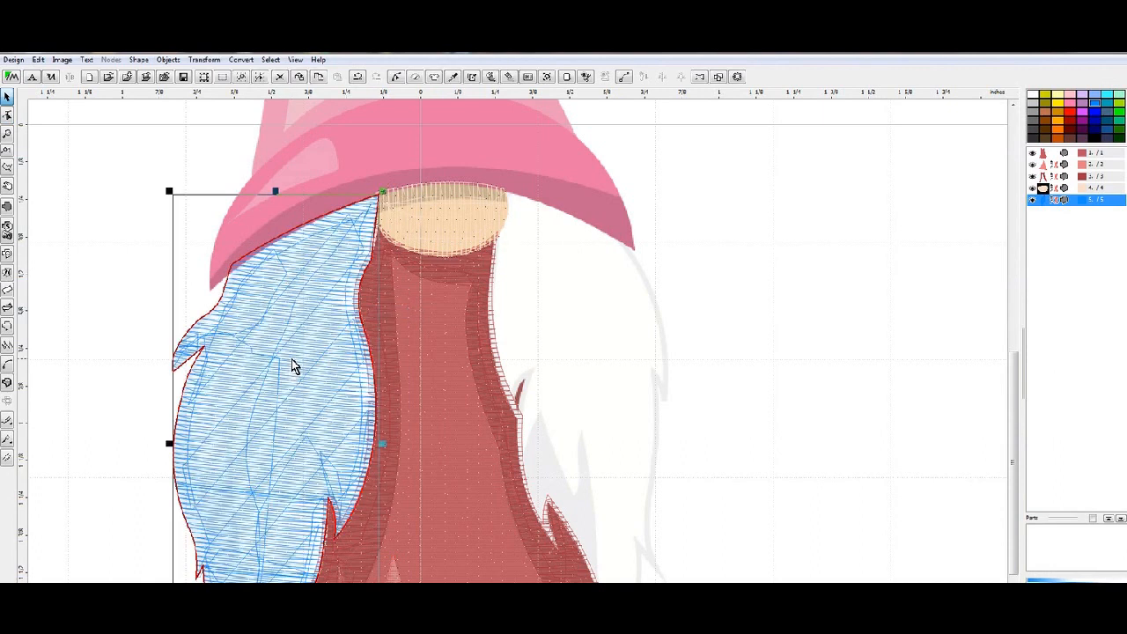
Recolor the left hair fill with Floriani thread PF 801 Ice Cap from the color catalog
{"action": "right_click", "coordinate": [295, 369]}
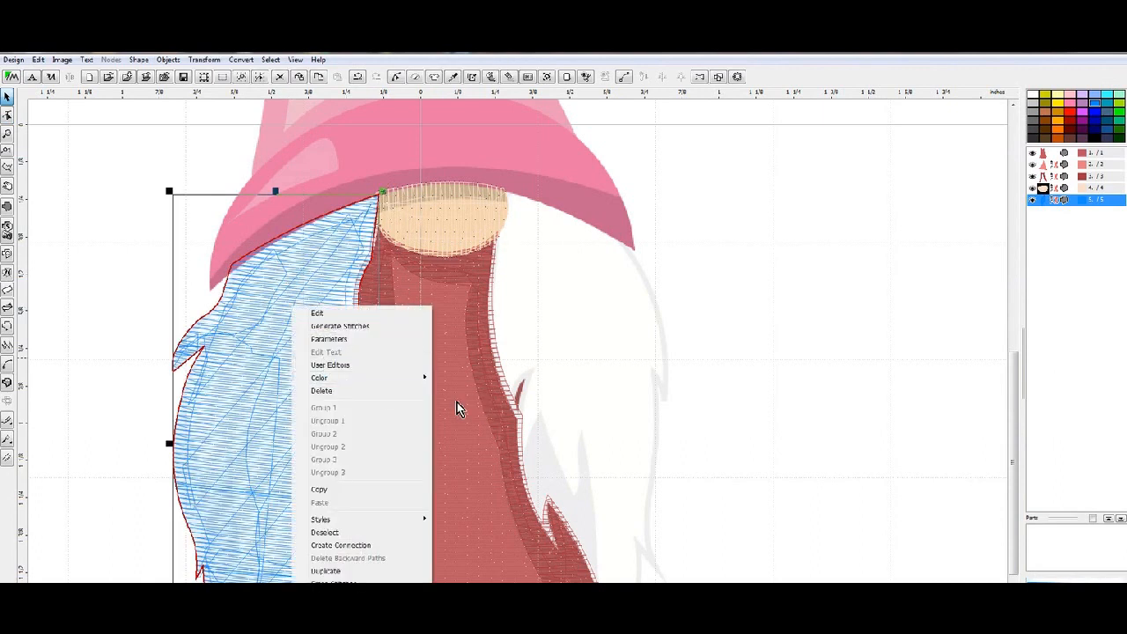
{"action": "mouse_move", "coordinate": [379, 385]}
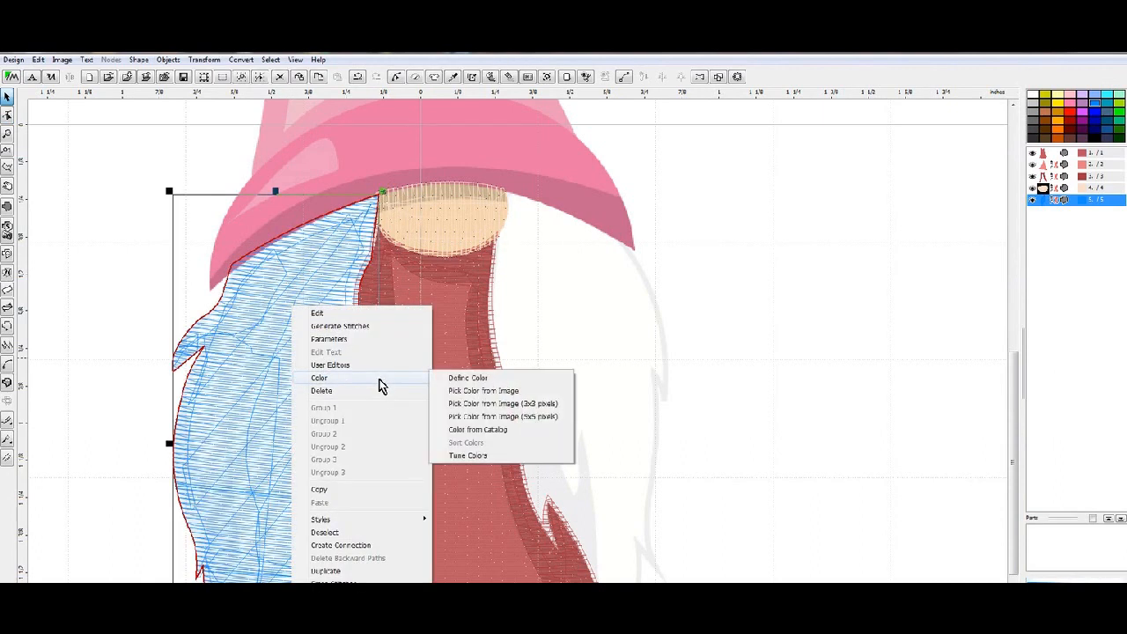
{"action": "left_click", "coordinate": [498, 429]}
{"action": "left_click", "coordinate": [407, 212]}
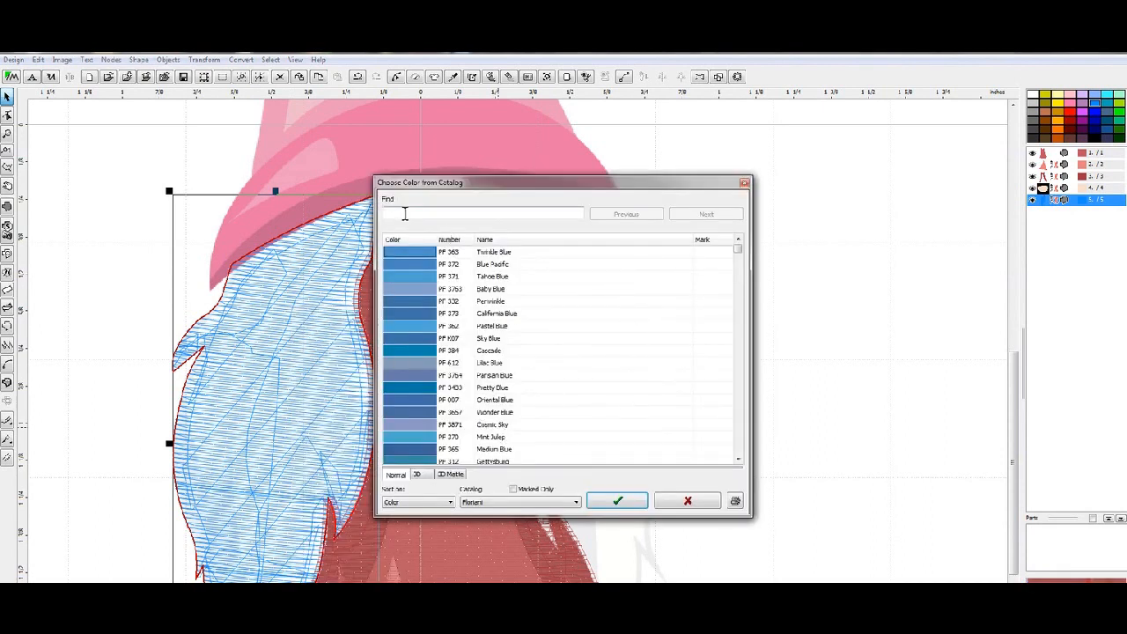
{"action": "type", "text": "pf801"}
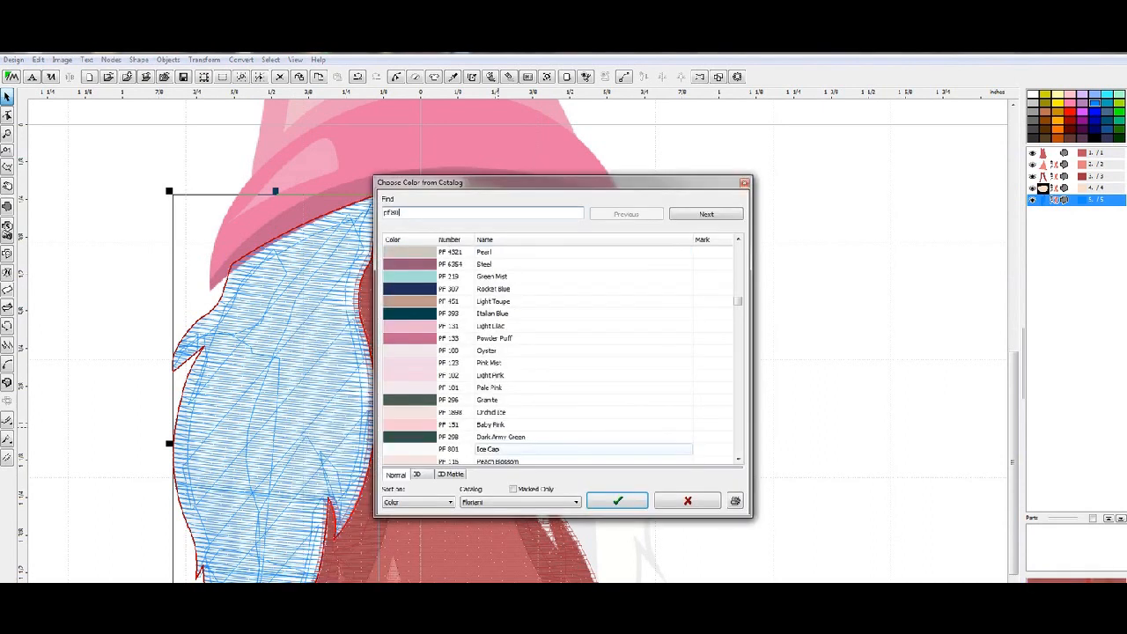
{"action": "left_click", "coordinate": [408, 448]}
{"action": "left_click", "coordinate": [631, 508]}
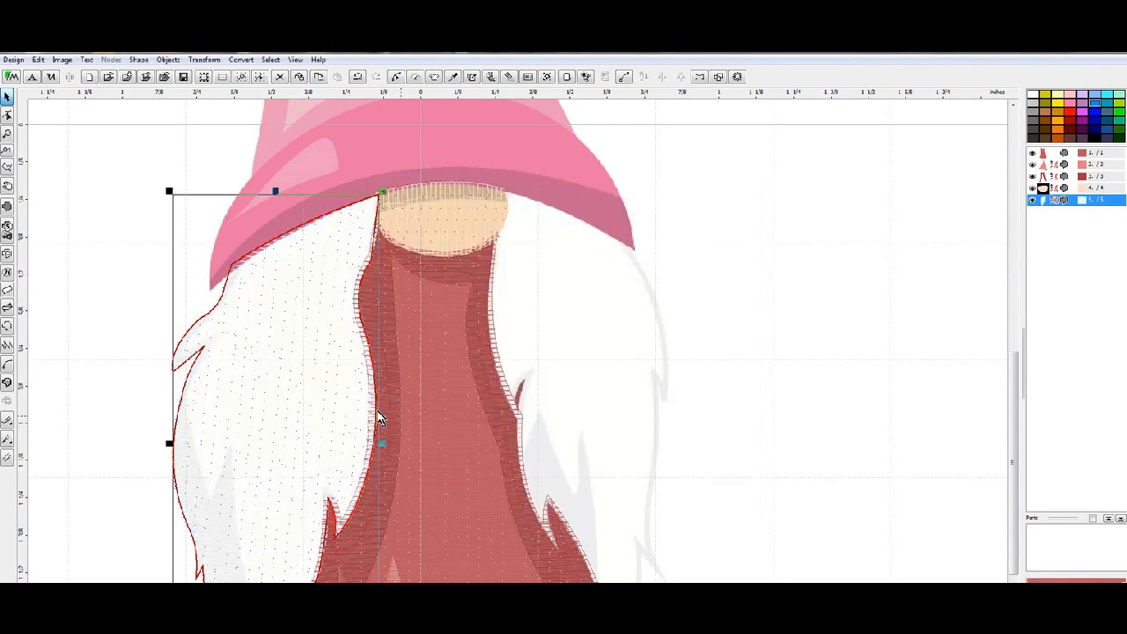
Check the stitched design in the realistic 3D preview and return to the normal view
{"action": "scroll", "coordinate": [445, 405], "scroll_direction": "down", "scroll_amount": 2}
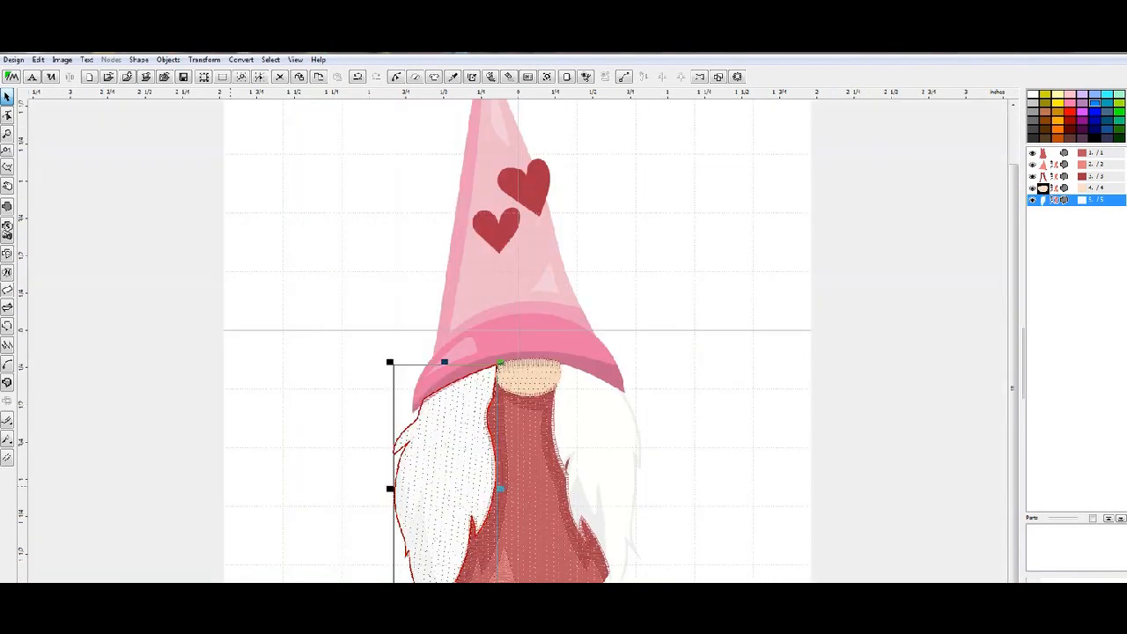
{"action": "key", "text": "r"}
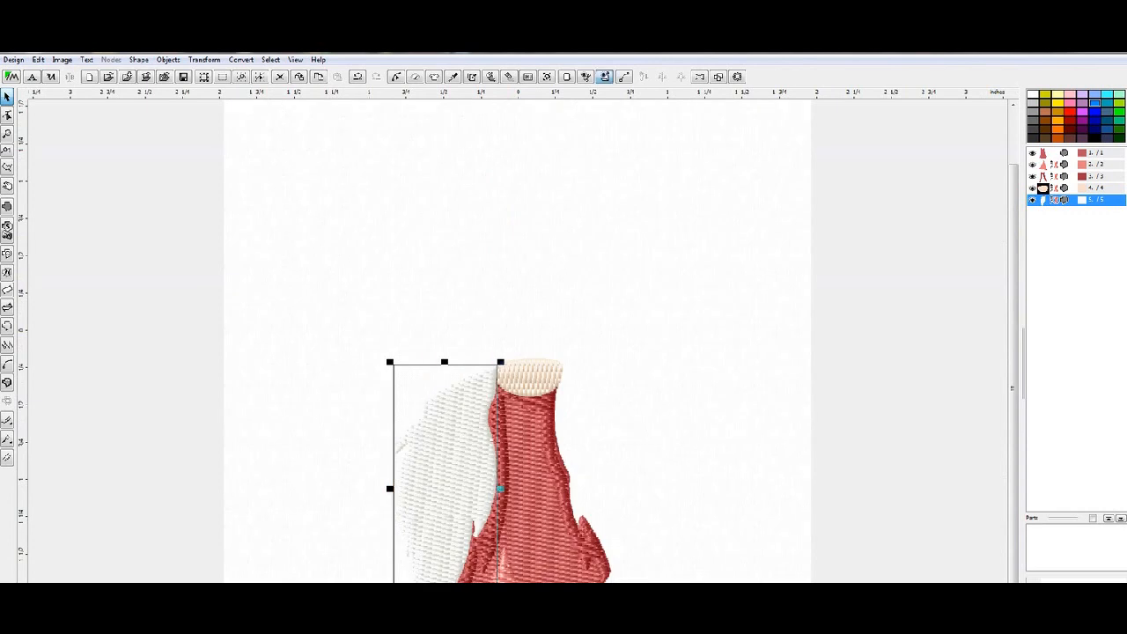
{"action": "key", "text": "r"}
Start a fill outline at the nose's right corner, tracing along the hat brim and down the right hair's upper outer edge past its first tuft
{"action": "scroll", "coordinate": [613, 445], "scroll_direction": "up", "scroll_amount": 2}
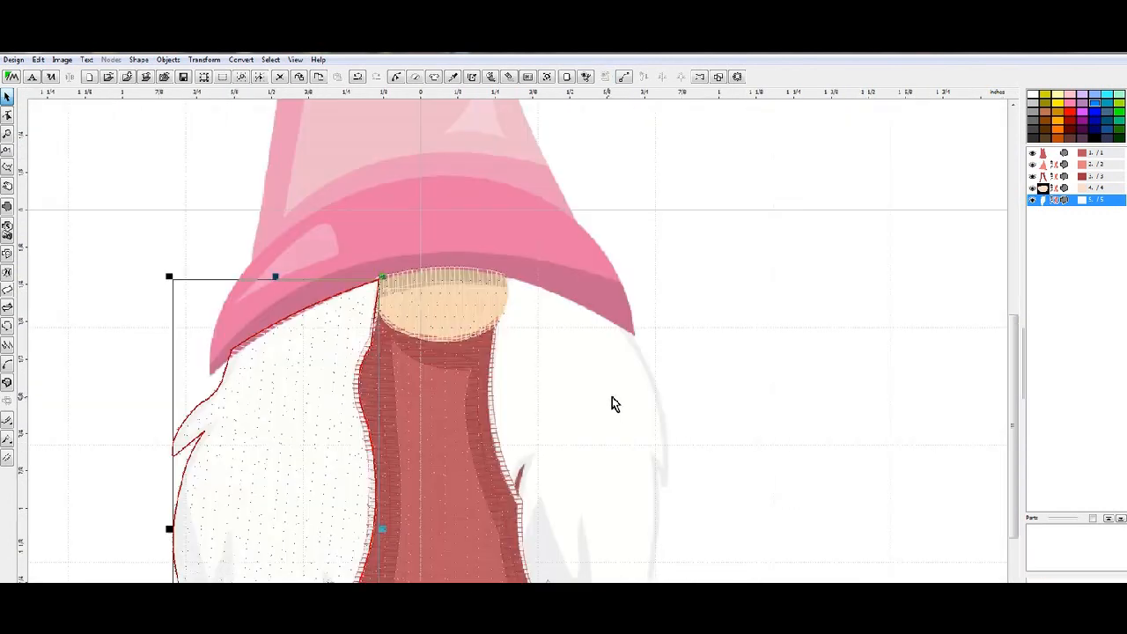
{"action": "left_click", "coordinate": [6, 211]}
{"action": "left_click", "coordinate": [504, 271]}
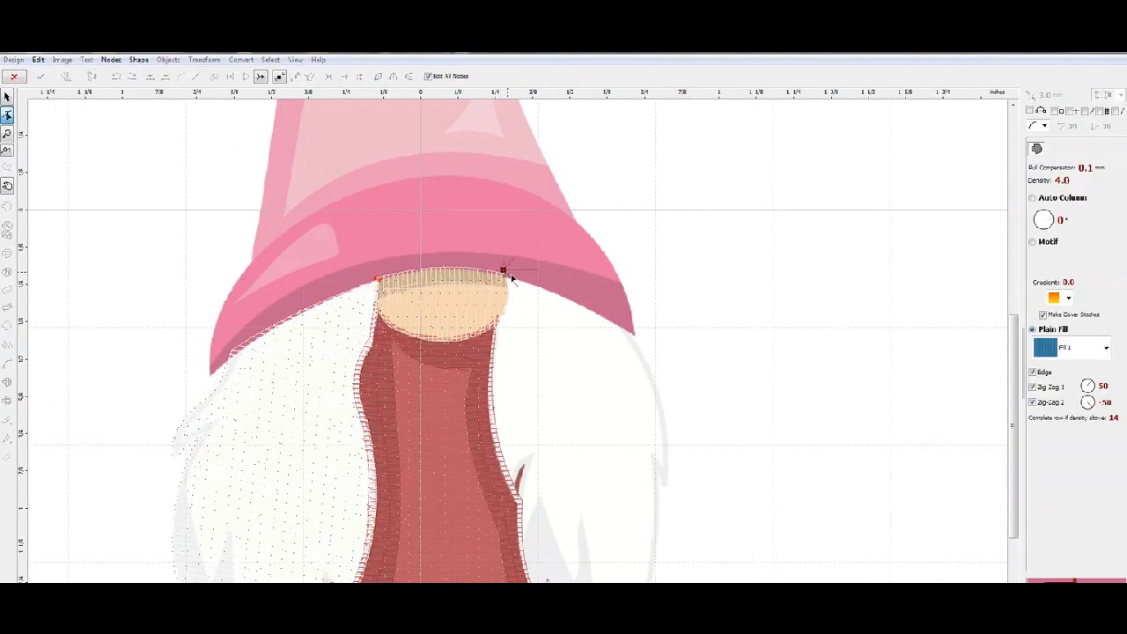
{"action": "left_click", "coordinate": [622, 327]}
{"action": "left_click", "coordinate": [567, 299]}
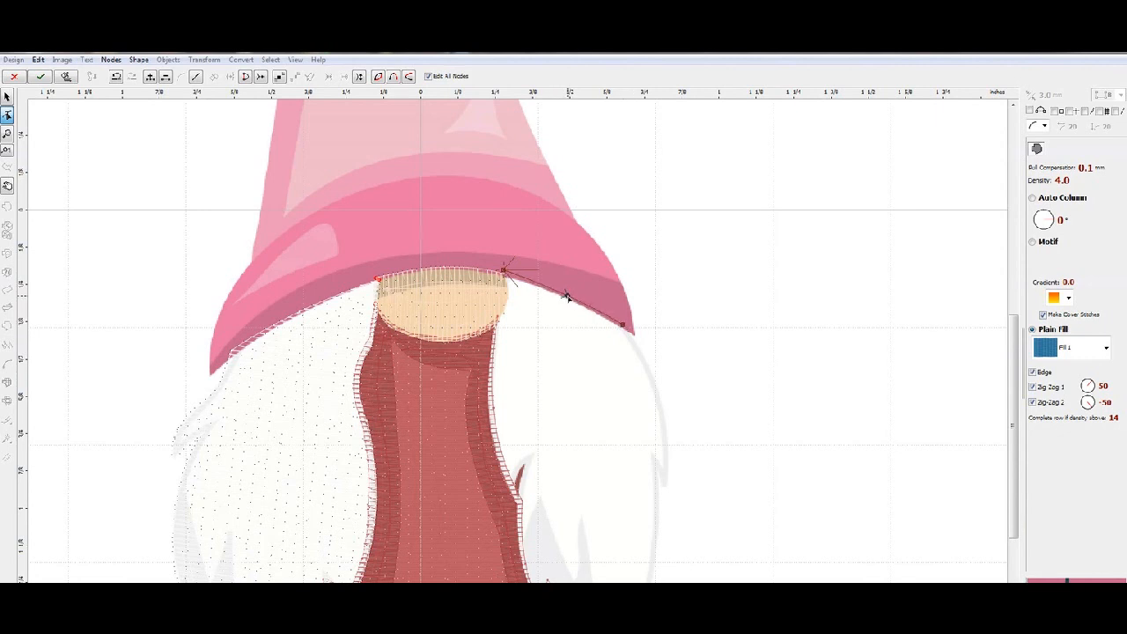
{"action": "left_click", "coordinate": [665, 483]}
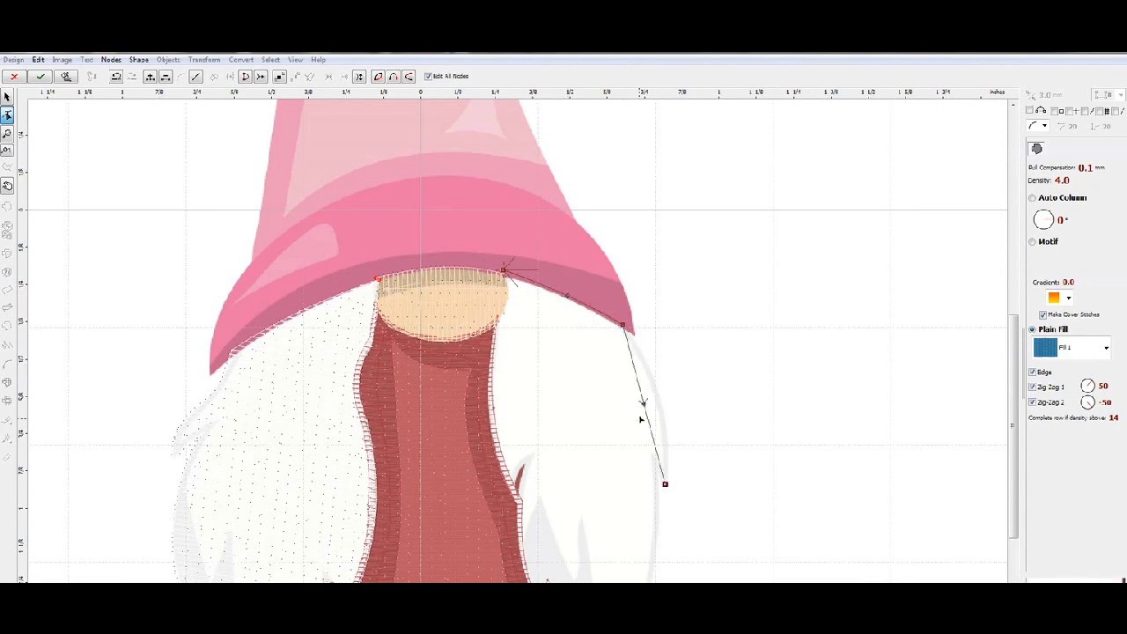
{"action": "left_click_drag", "start_coordinate": [642, 405], "coordinate": [660, 402]}
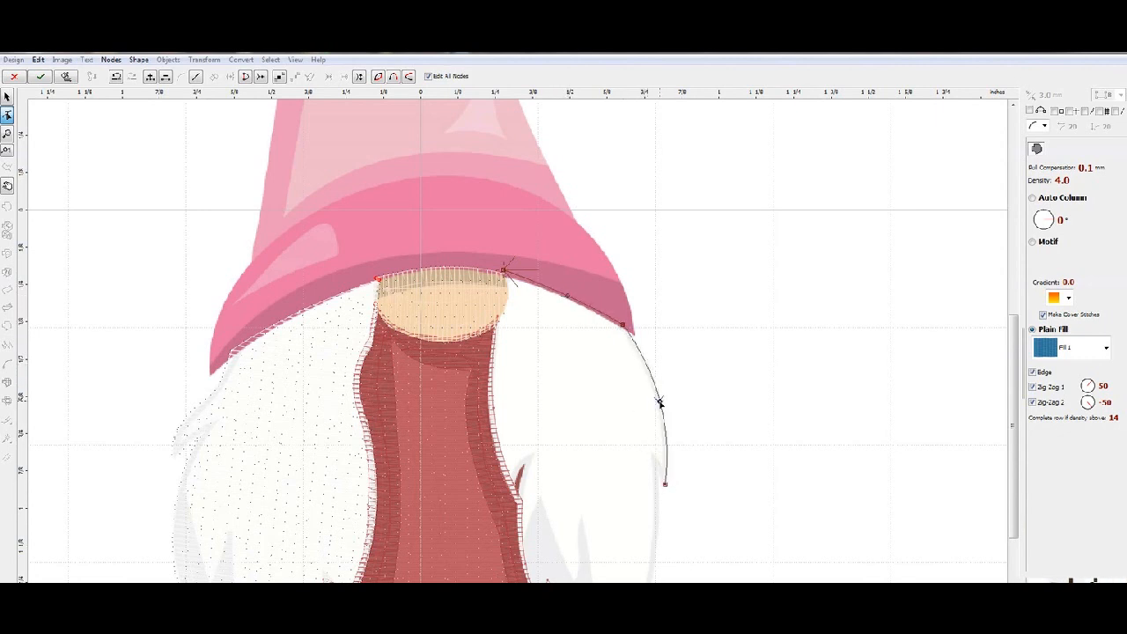
{"action": "left_click", "coordinate": [647, 456]}
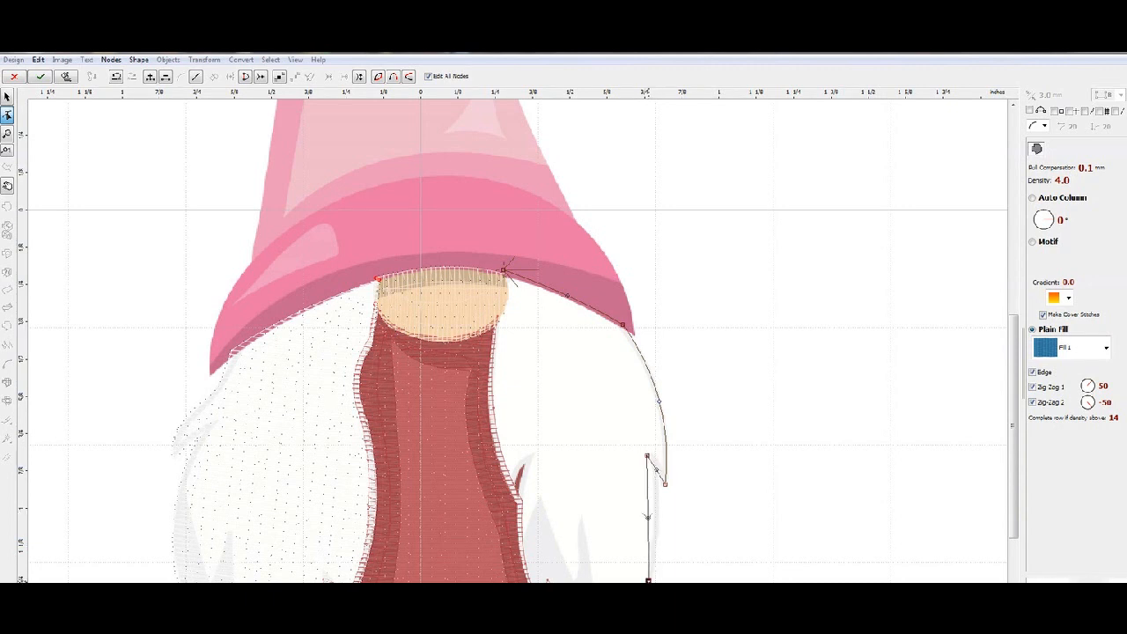
{"action": "left_click_drag", "start_coordinate": [648, 516], "coordinate": [653, 517]}
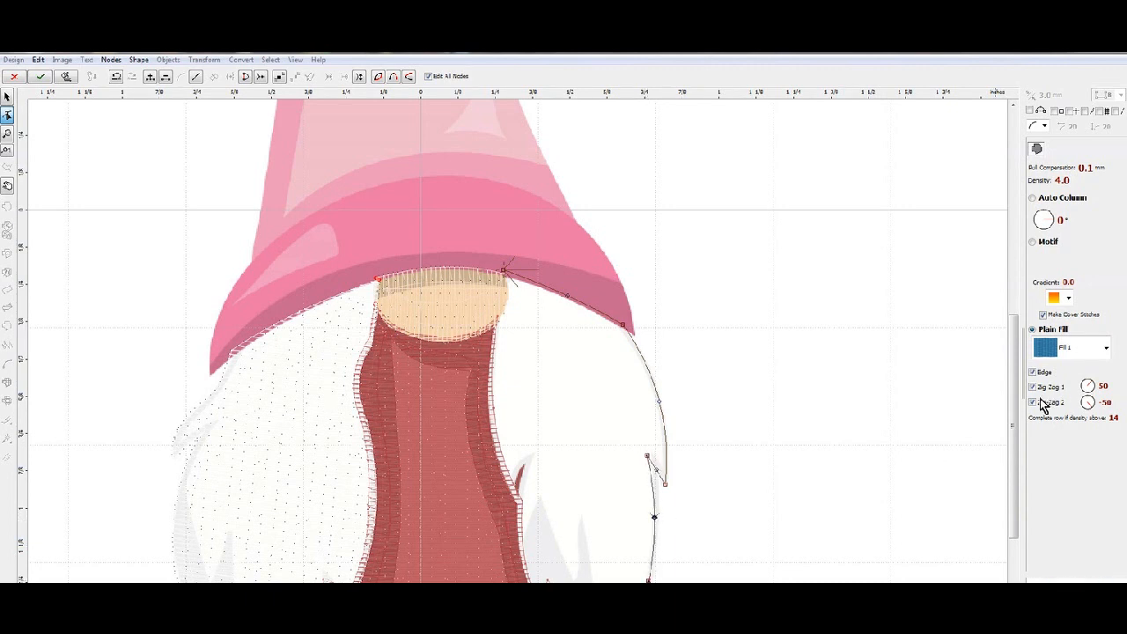
Trace the right hair section's lower outer edge around the second pointed tuft and curve it down to the bottom tip
{"action": "left_click_drag", "start_coordinate": [1011, 427], "coordinate": [1024, 563]}
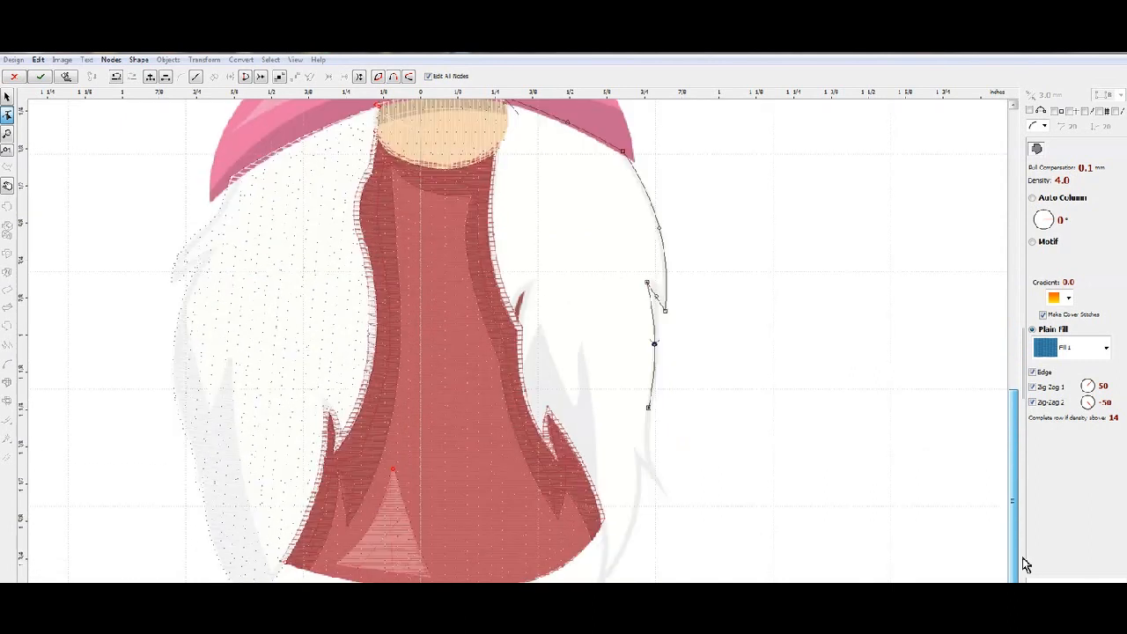
{"action": "left_click", "coordinate": [668, 501]}
{"action": "left_click_drag", "start_coordinate": [657, 454], "coordinate": [654, 457]}
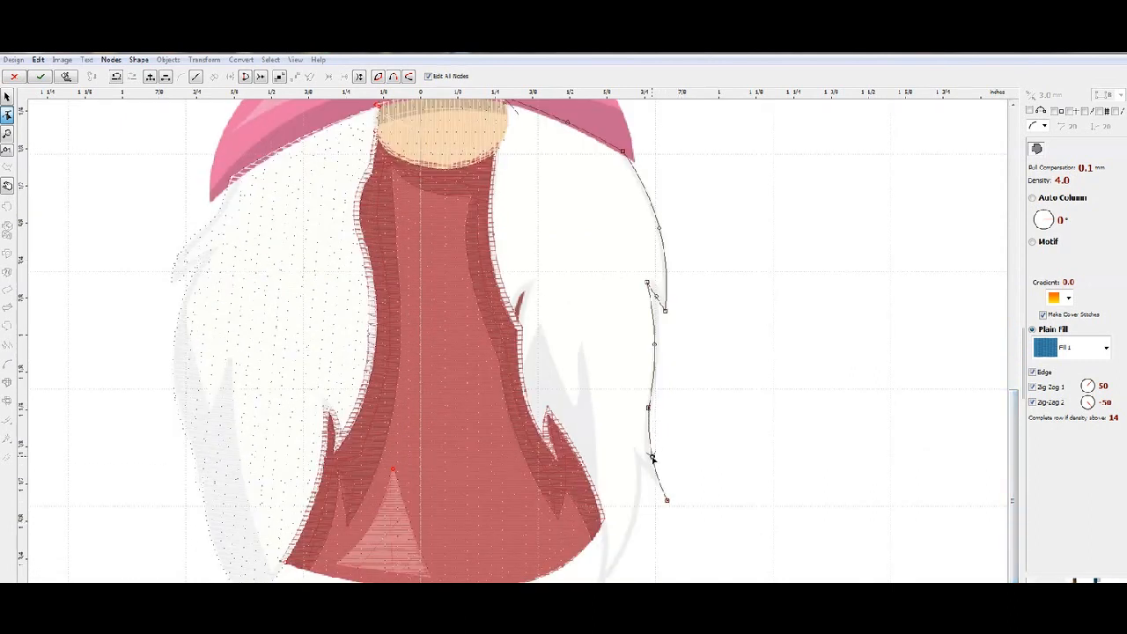
{"action": "left_click", "coordinate": [637, 460]}
{"action": "left_click", "coordinate": [595, 590]}
{"action": "left_click_drag", "start_coordinate": [614, 529], "coordinate": [633, 533]}
Trace the right hair section's inner edge from the bottom up around the dark notch and along the body to the nose's right side
{"action": "left_click", "coordinate": [602, 525]}
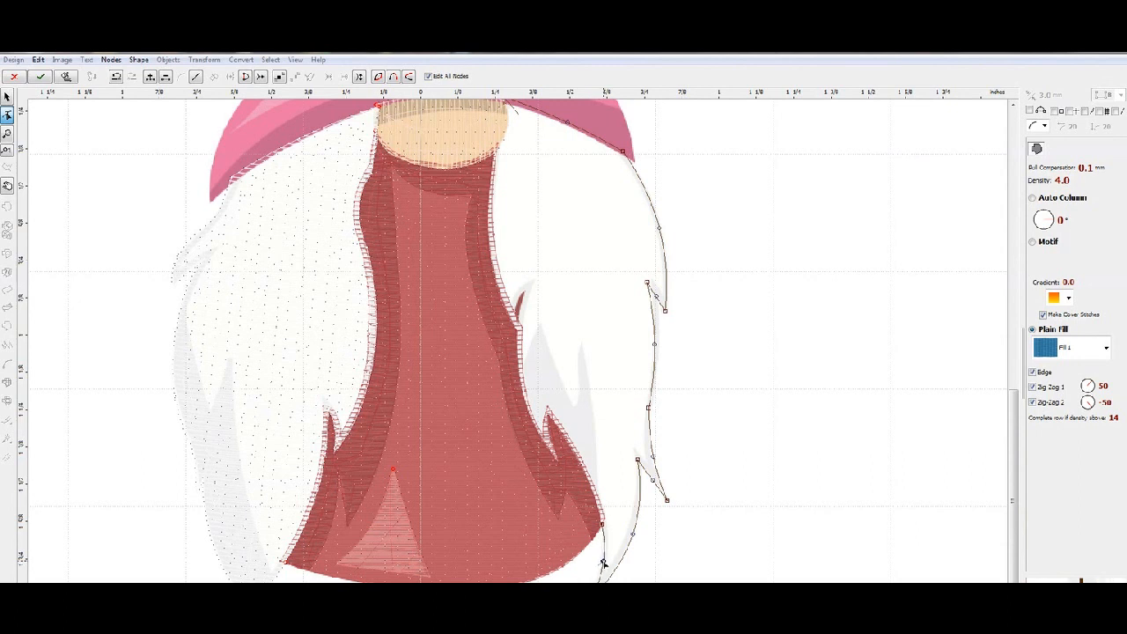
{"action": "left_click", "coordinate": [548, 414]}
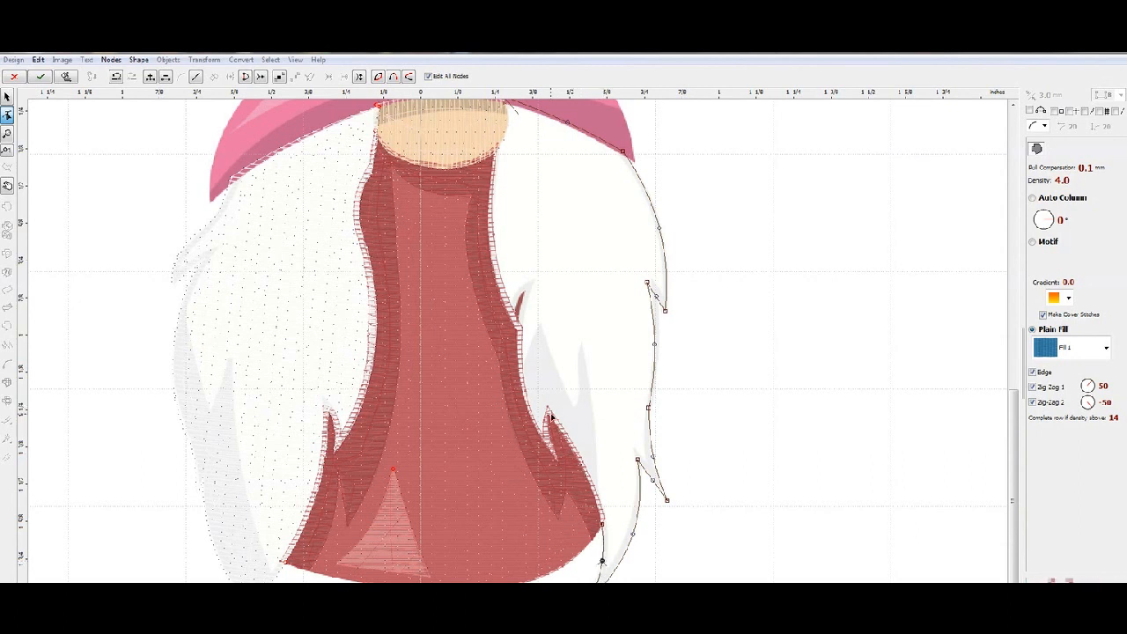
{"action": "left_click", "coordinate": [558, 460]}
{"action": "left_click_drag", "start_coordinate": [553, 437], "coordinate": [548, 435]}
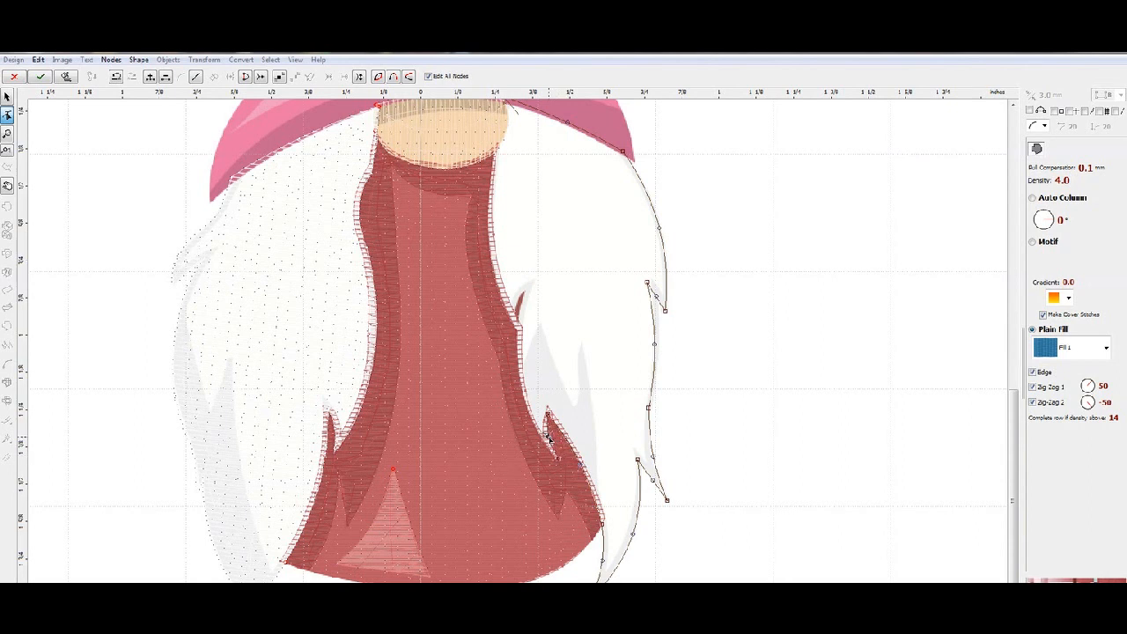
{"action": "left_click", "coordinate": [519, 331]}
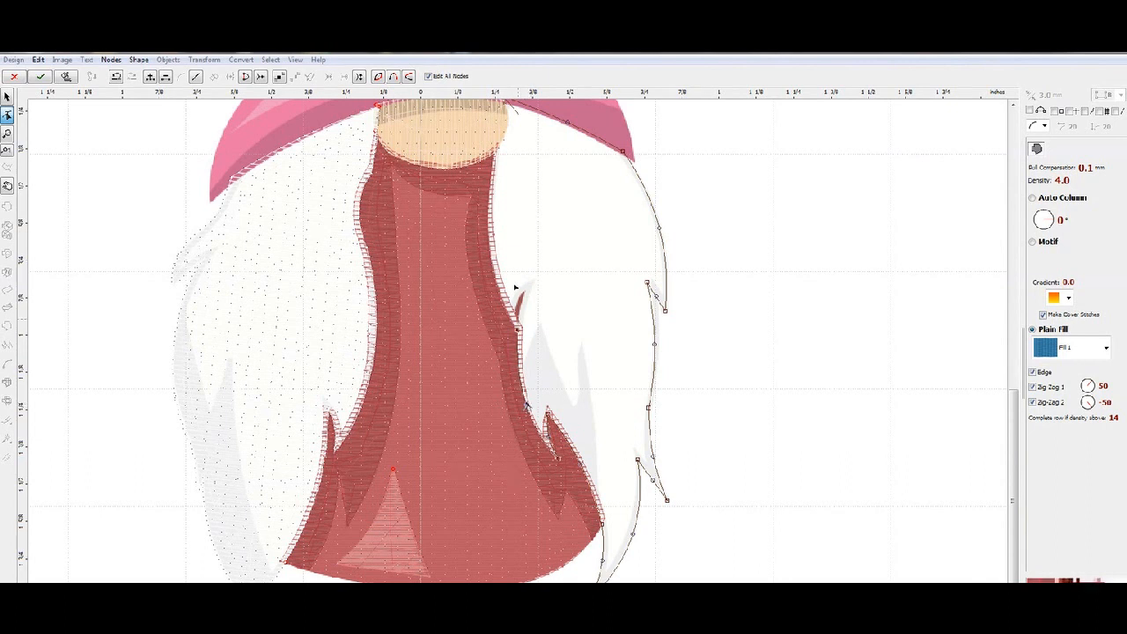
{"action": "left_click", "coordinate": [495, 154]}
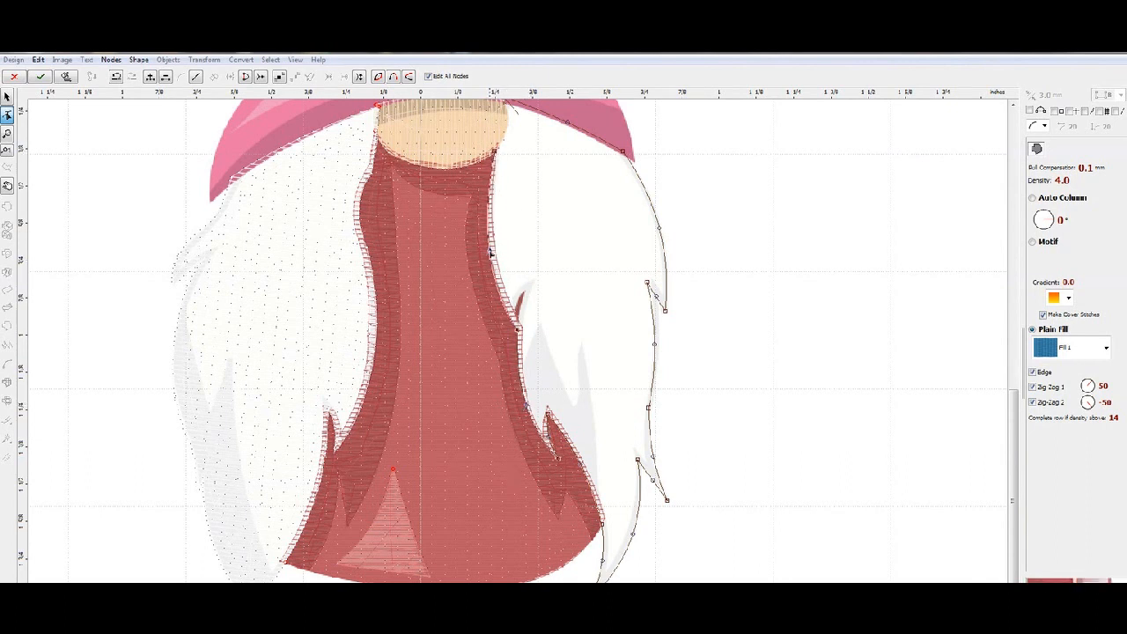
{"action": "left_click", "coordinate": [510, 120]}
Set the right hair fill's stitch angle to -170°, turn off its Zig-Zag 2 underlay and generate the stitches
{"action": "left_click_drag", "start_coordinate": [1015, 407], "coordinate": [1015, 368]}
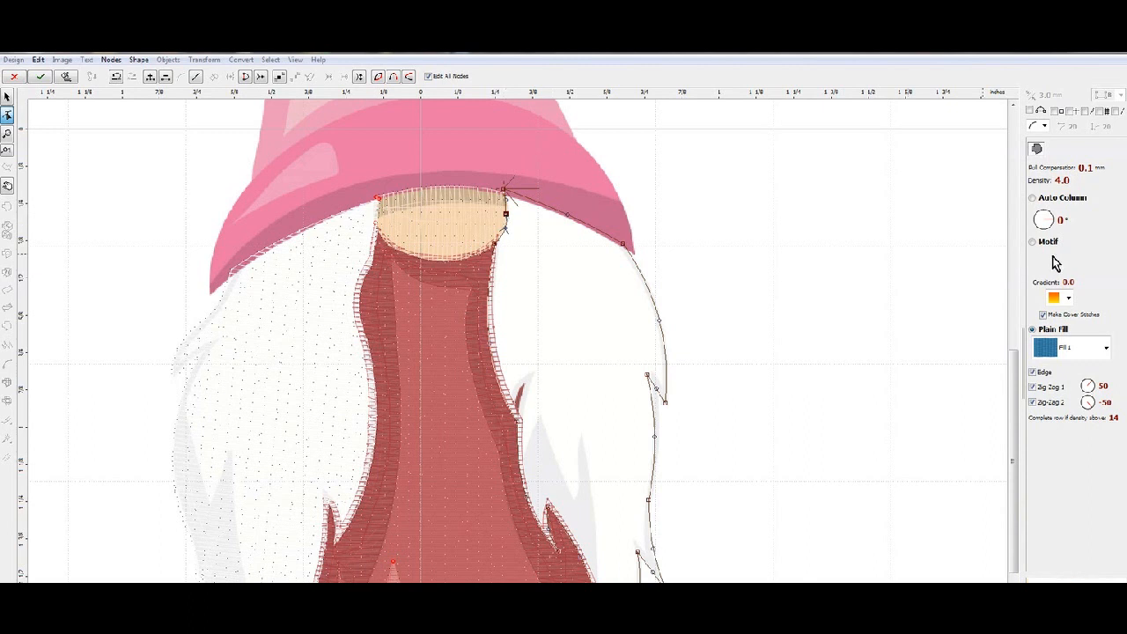
{"action": "left_click_drag", "start_coordinate": [1054, 226], "coordinate": [1039, 228]}
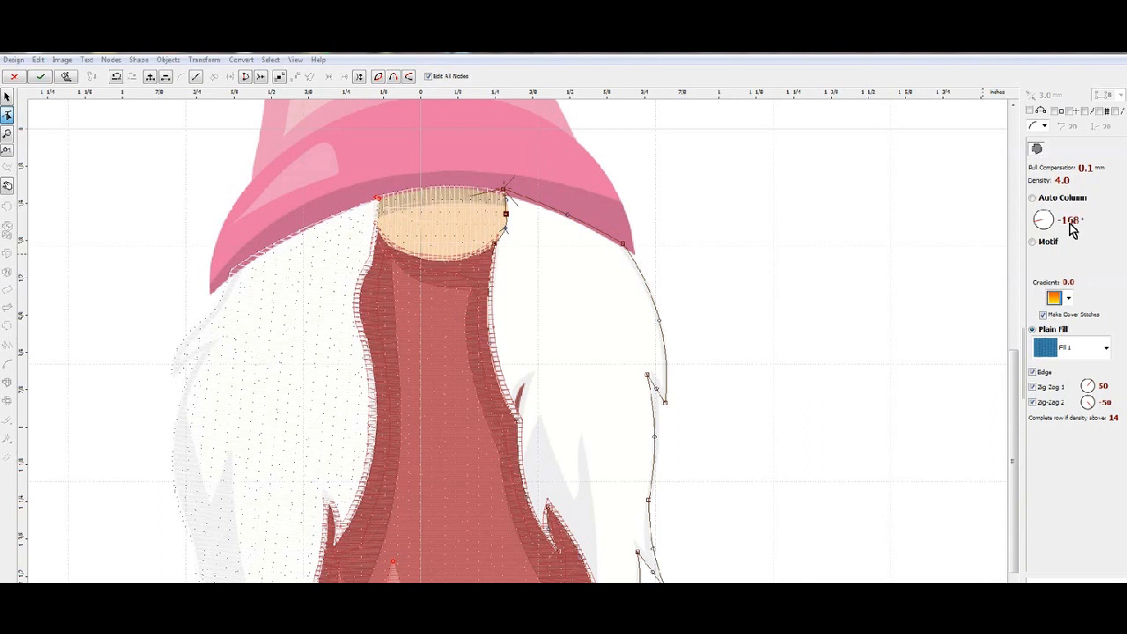
{"action": "left_click", "coordinate": [1034, 403]}
{"action": "right_click", "coordinate": [593, 310]}
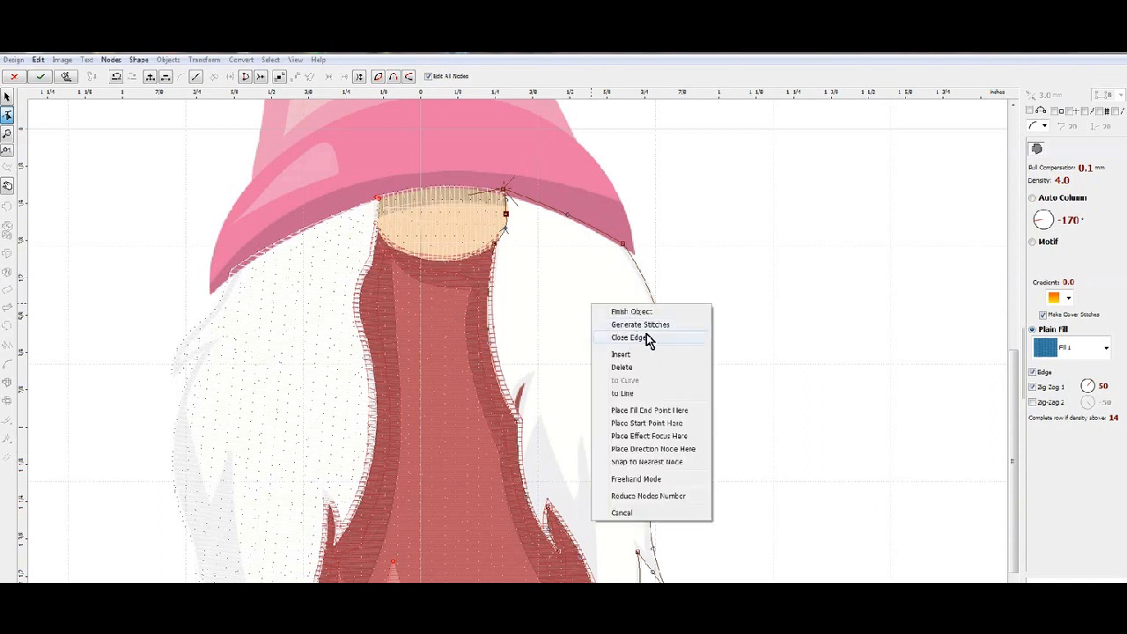
{"action": "left_click", "coordinate": [652, 326]}
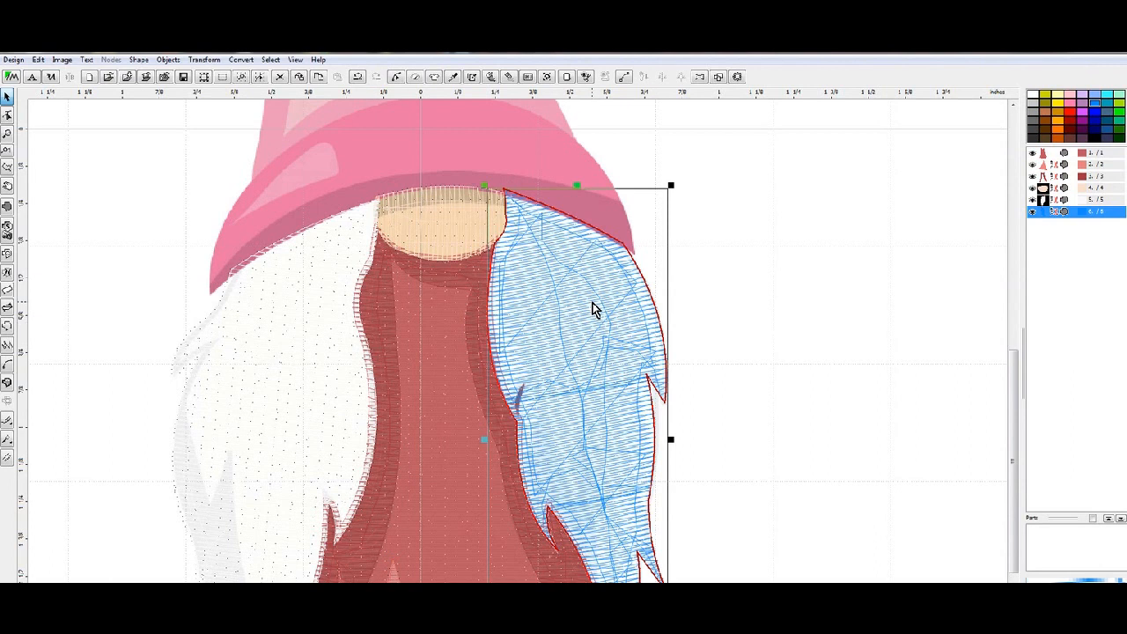
Set the right hair fill's Zig-Zag 1 underlay stitch length to 3.0 mm and regenerate its stitches
{"action": "right_click", "coordinate": [592, 310]}
{"action": "left_click", "coordinate": [647, 322]}
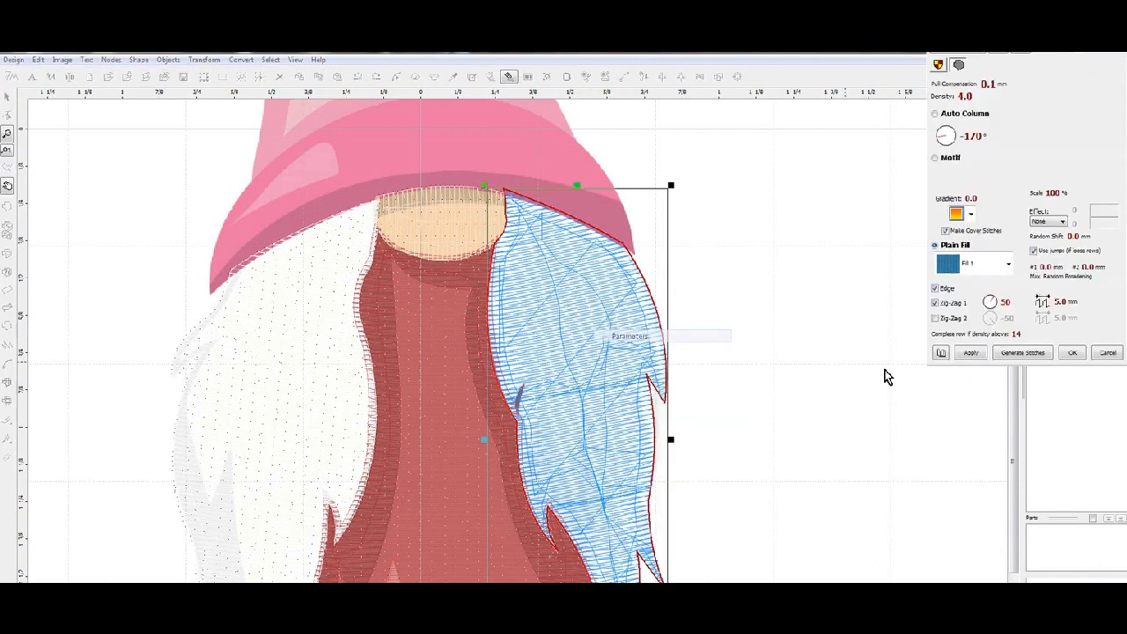
{"action": "left_click", "coordinate": [1043, 303]}
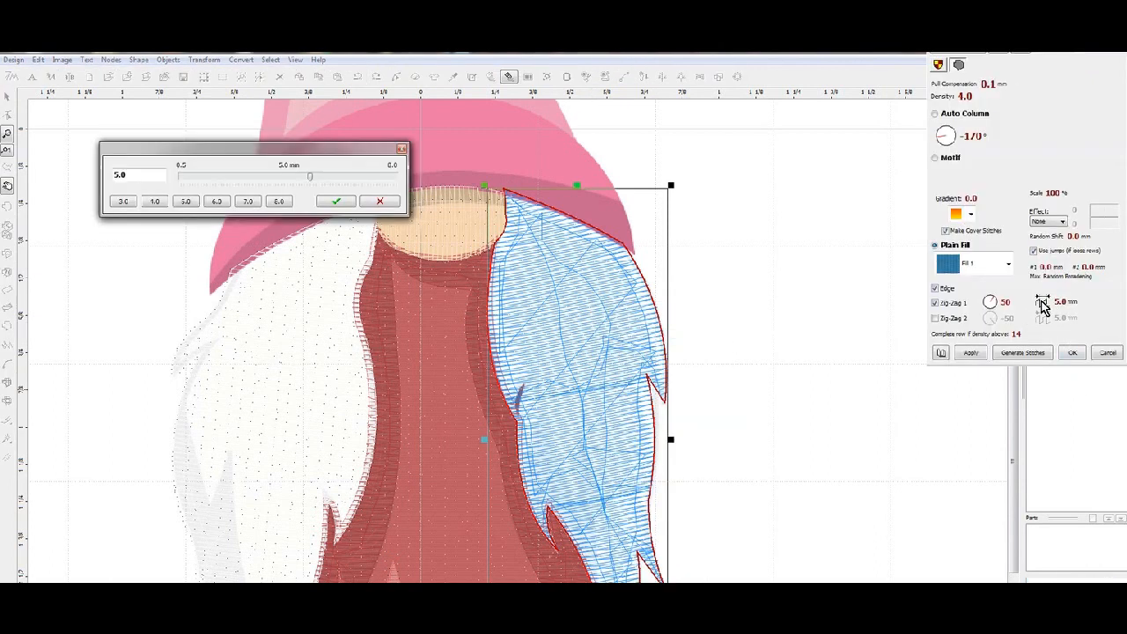
{"action": "left_click", "coordinate": [125, 202]}
{"action": "left_click", "coordinate": [351, 202]}
{"action": "left_click", "coordinate": [1031, 354]}
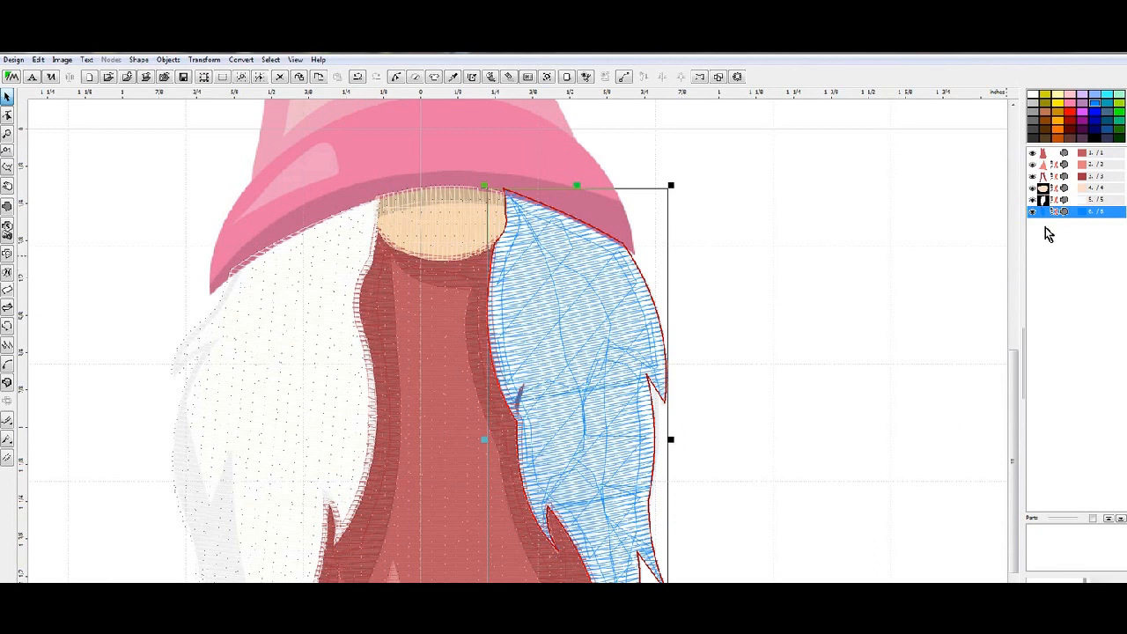
Recolor both hair fills together with Floriani thread PF 801 Ice Cap from the catalog and regenerate their stitches
{"action": "left_click", "coordinate": [1046, 201], "text": "shift"}
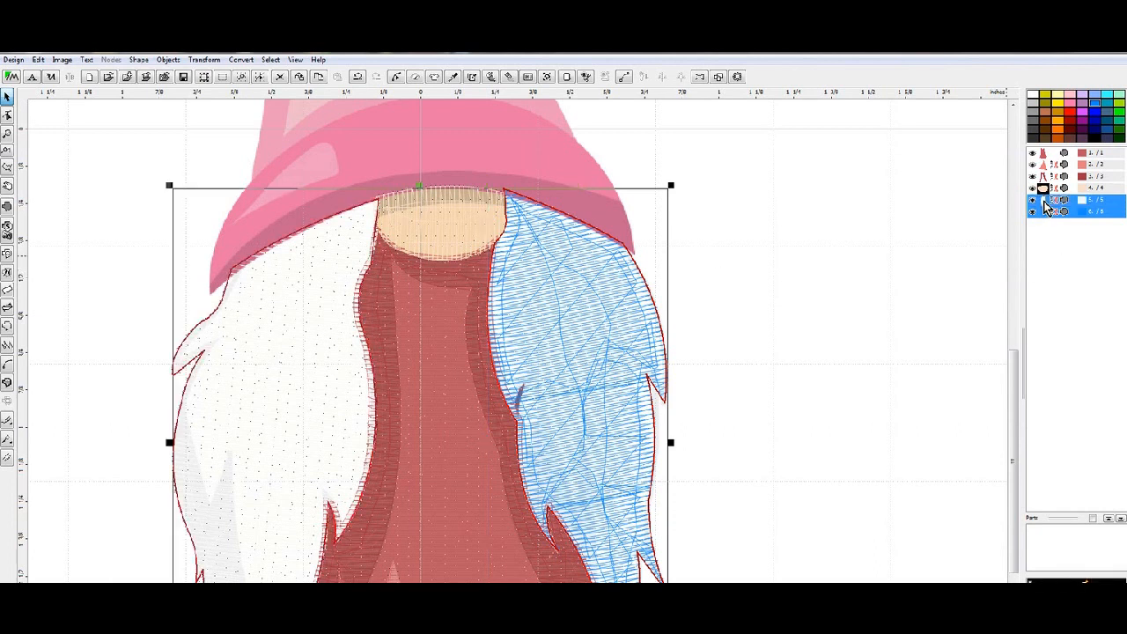
{"action": "right_click", "coordinate": [1045, 205]}
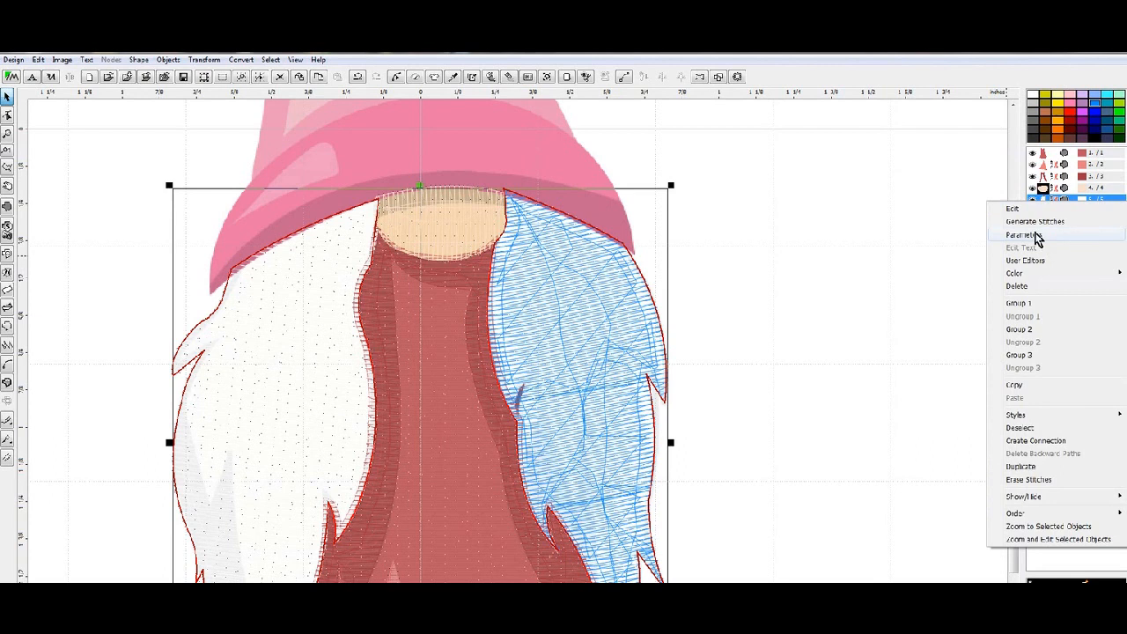
{"action": "mouse_move", "coordinate": [1032, 277]}
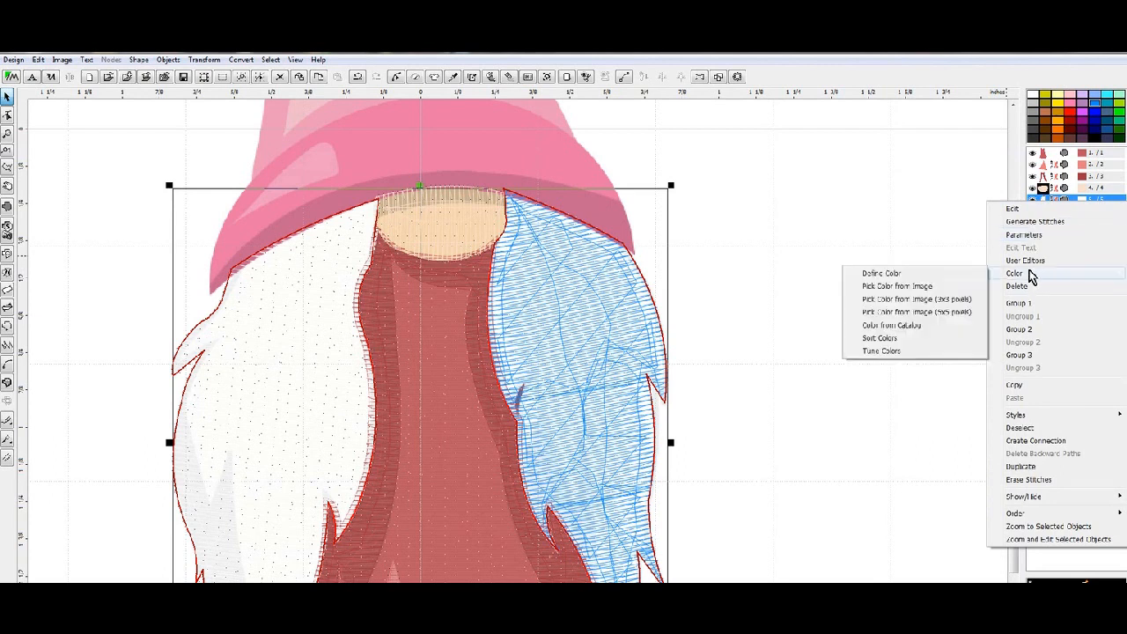
{"action": "left_click", "coordinate": [907, 325]}
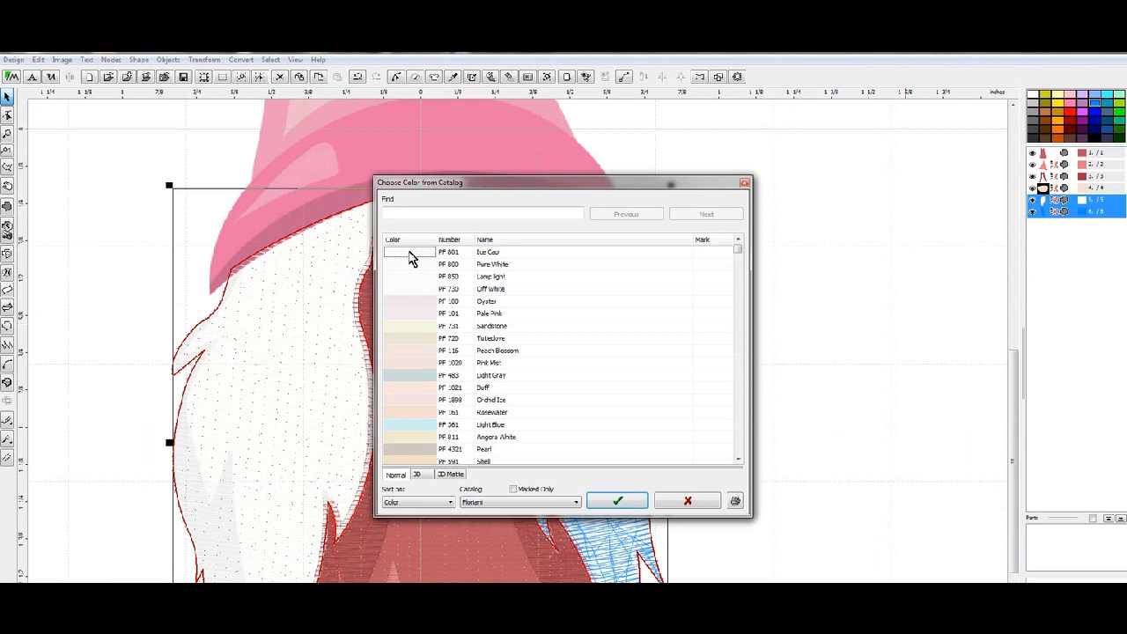
{"action": "left_click", "coordinate": [618, 501]}
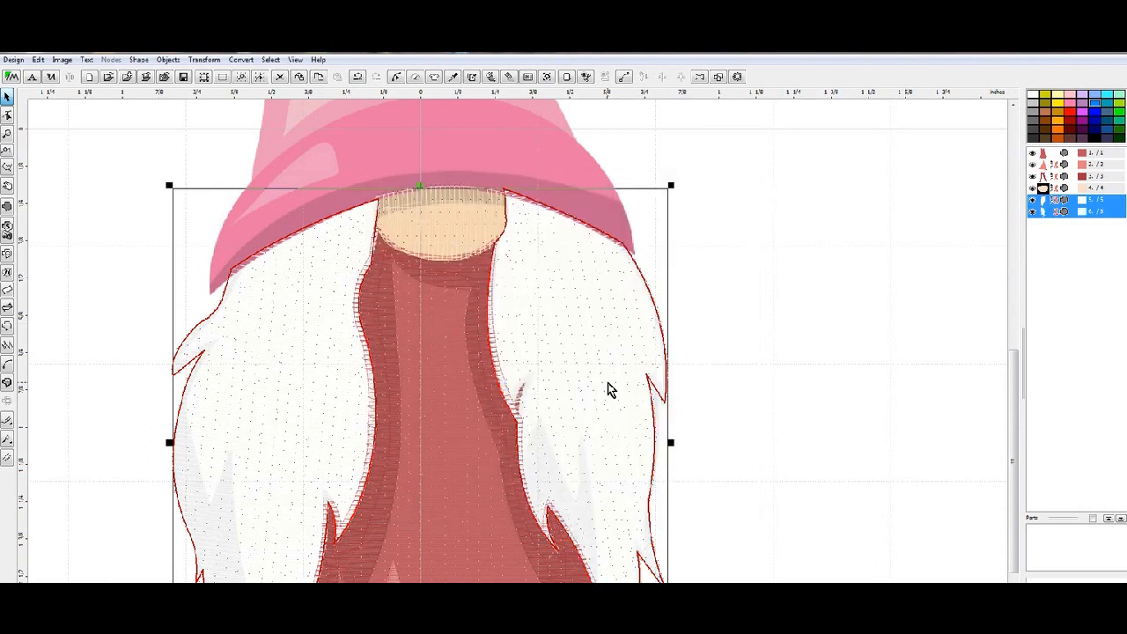
{"action": "right_click", "coordinate": [594, 377]}
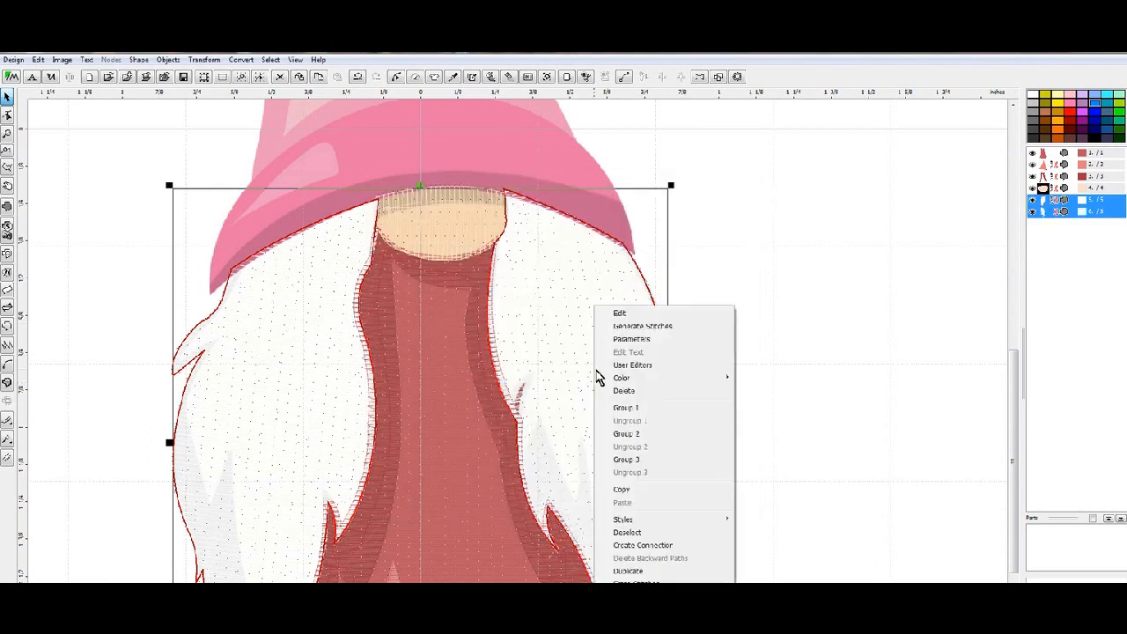
{"action": "left_click", "coordinate": [642, 326]}
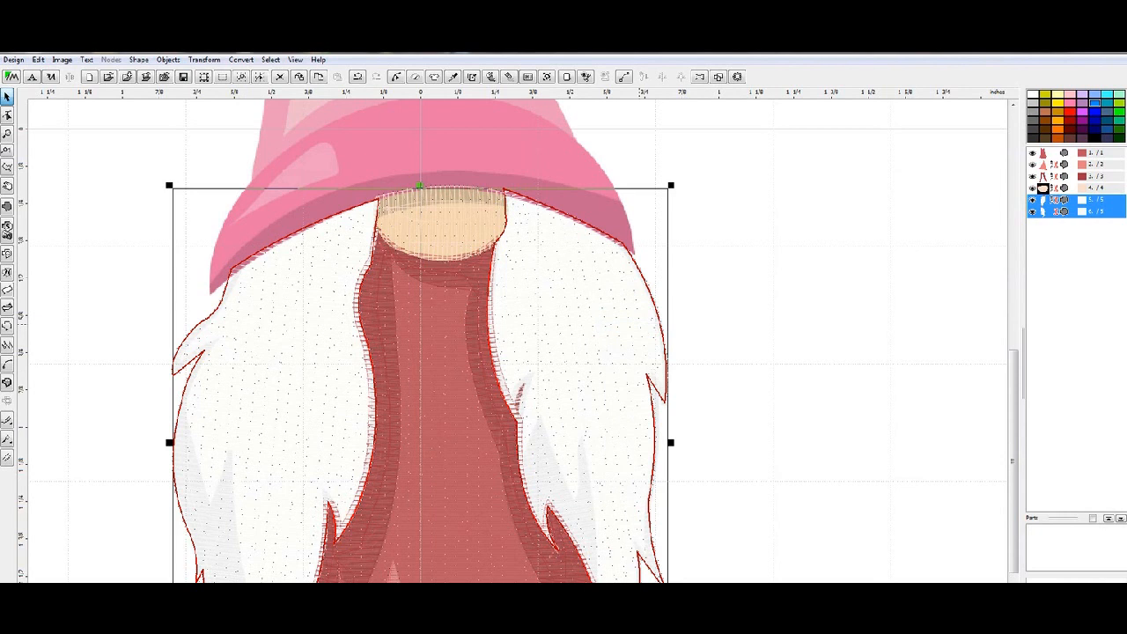
Inspect both hair sections in the realistic 3D preview and return to the normal view
{"action": "key", "text": "3"}
{"action": "scroll", "coordinate": [496, 473], "scroll_direction": "down", "scroll_amount": 2}
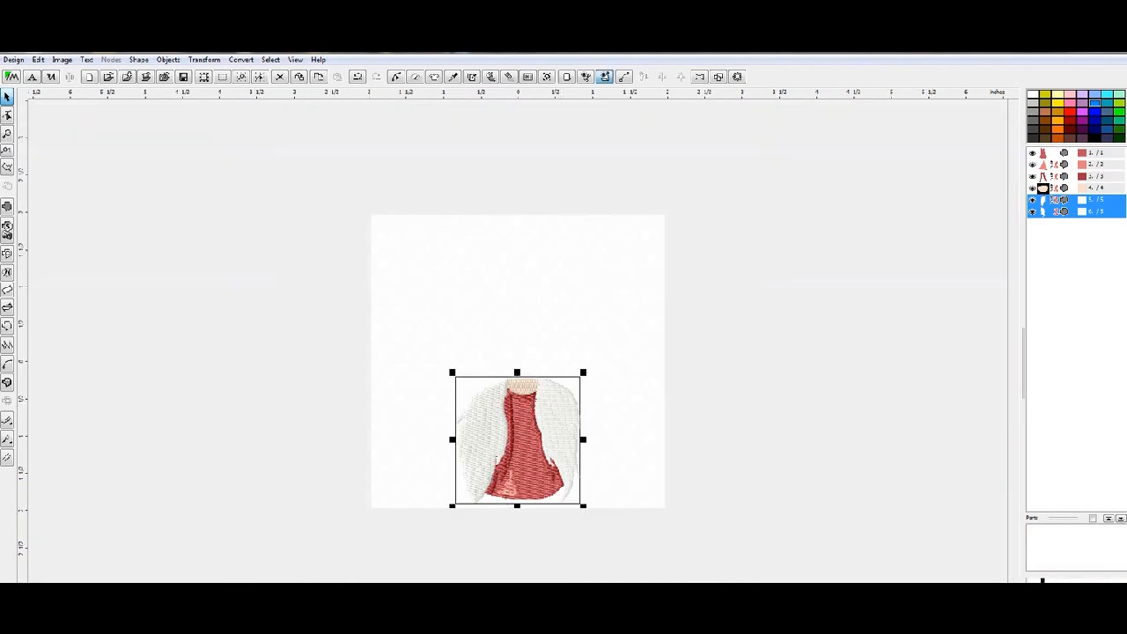
{"action": "key", "text": "3"}
{"action": "scroll", "coordinate": [457, 473], "scroll_direction": "up", "scroll_amount": 4}
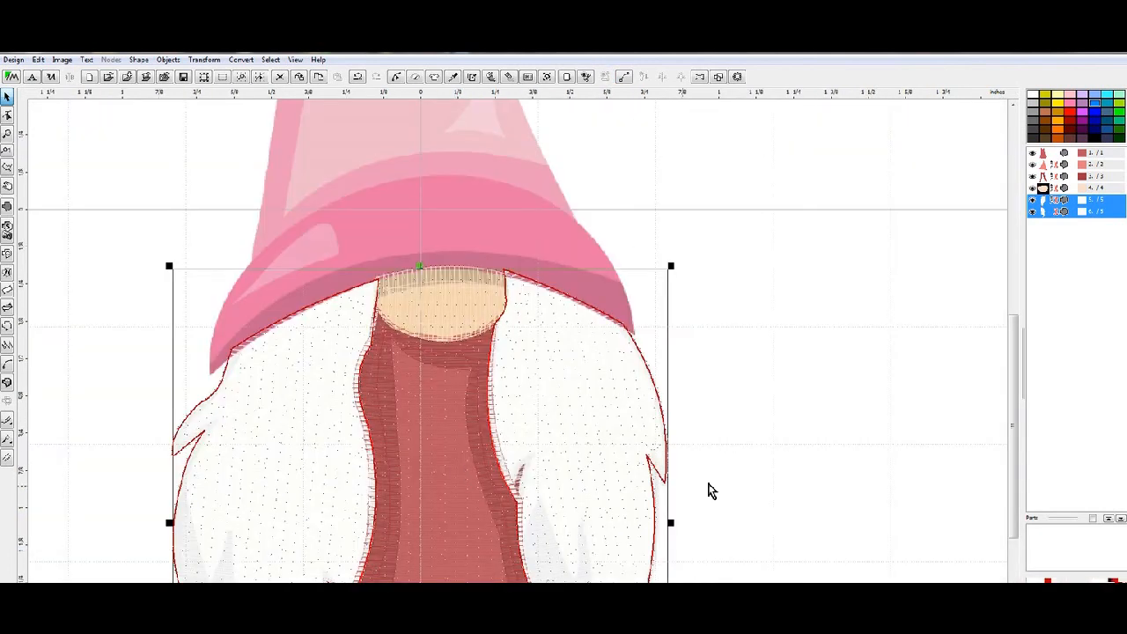
Start a fill outline for the left hair's gray shading at its bottom tip, tracing up the outer edge past the small pointed tuft
{"action": "left_click_drag", "start_coordinate": [1009, 382], "coordinate": [918, 491]}
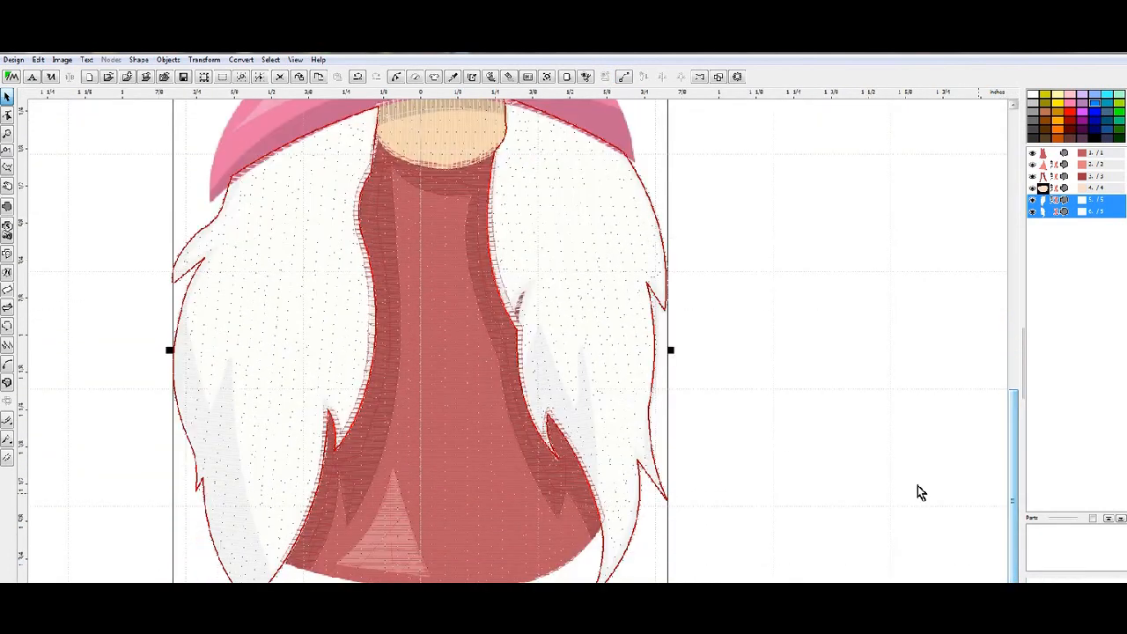
{"action": "left_click", "coordinate": [7, 206]}
{"action": "left_click", "coordinate": [211, 434]}
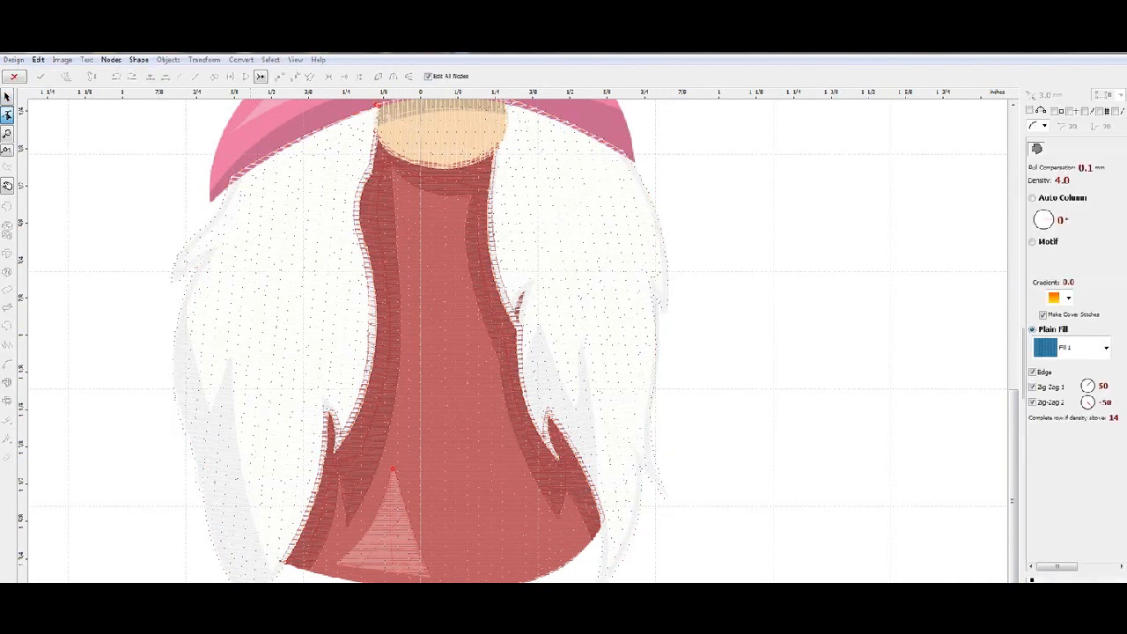
{"action": "left_click", "coordinate": [203, 477]}
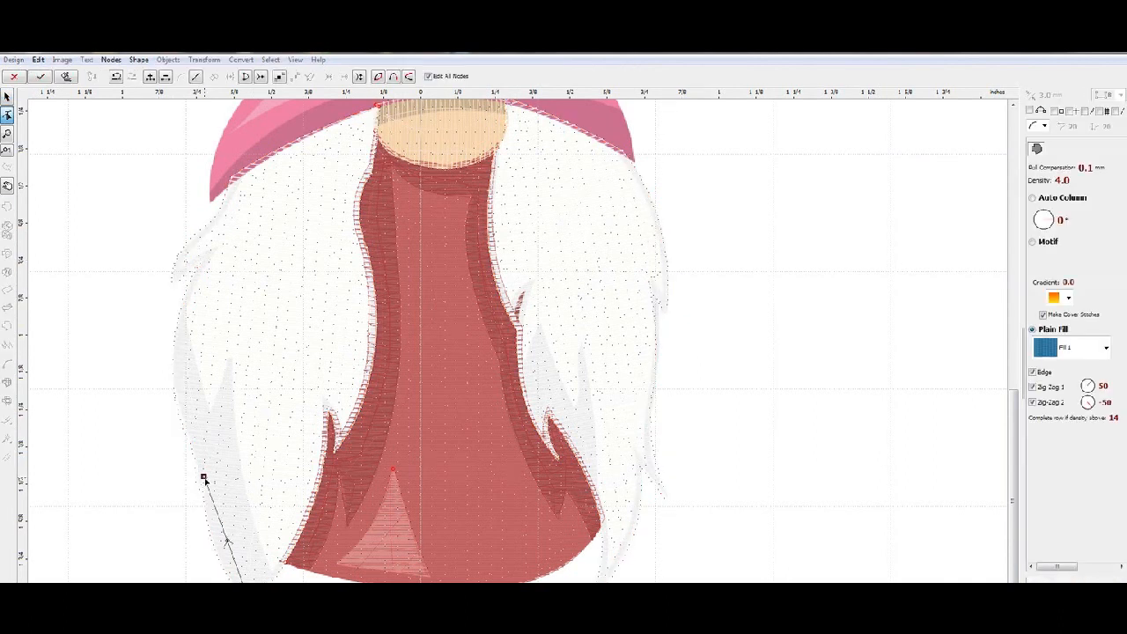
{"action": "left_click_drag", "start_coordinate": [227, 543], "coordinate": [216, 550]}
{"action": "left_click", "coordinate": [195, 494]}
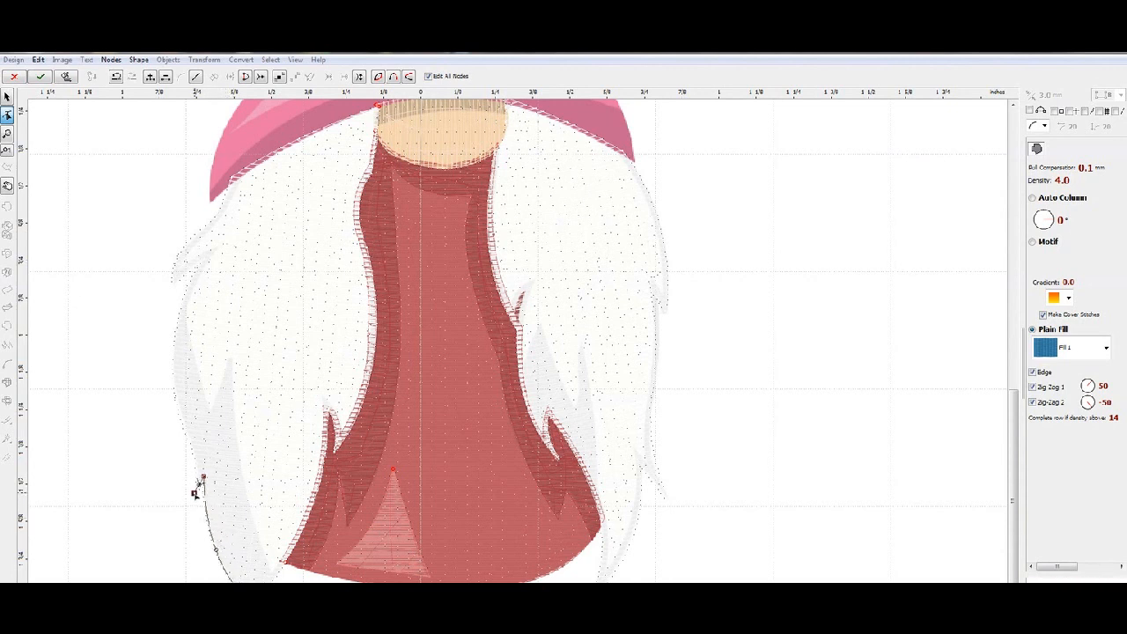
{"action": "left_click", "coordinate": [188, 438]}
{"action": "left_click_drag", "start_coordinate": [192, 467], "coordinate": [197, 465]}
Trace the gray shading up to its top point, around the valley and second spike, and down its inner edge to the hair's bottom
{"action": "left_click", "coordinate": [185, 295]}
{"action": "left_click_drag", "start_coordinate": [187, 368], "coordinate": [175, 373]}
{"action": "left_click", "coordinate": [210, 408]}
{"action": "left_click_drag", "start_coordinate": [197, 351], "coordinate": [219, 384]}
{"action": "left_click", "coordinate": [227, 359]}
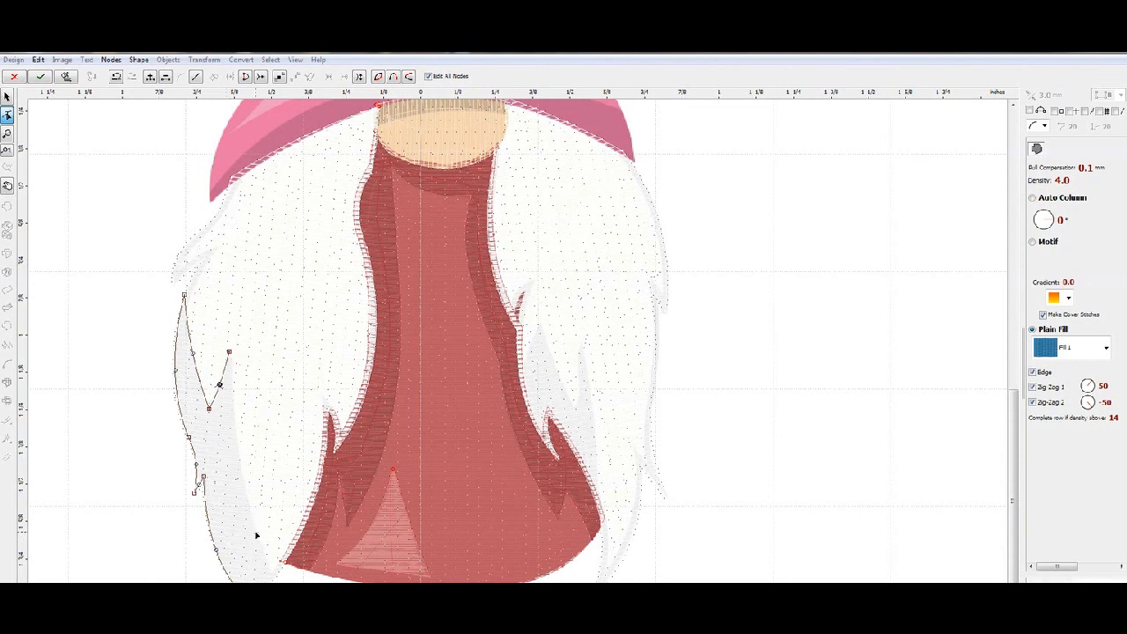
{"action": "left_click", "coordinate": [276, 573]}
{"action": "left_click_drag", "start_coordinate": [251, 458], "coordinate": [242, 476]}
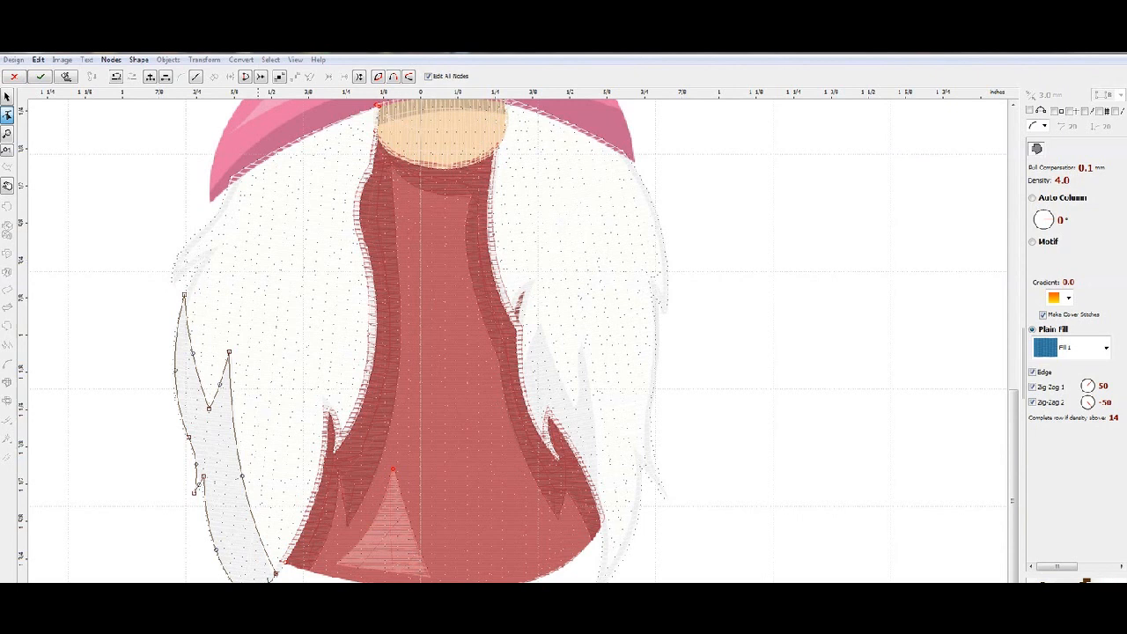
Turn off the shading's Edge, Zig-Zag 1 and Zig-Zag 2 underlays and set its stitch angle to -170°
{"action": "left_click", "coordinate": [1032, 402]}
{"action": "left_click", "coordinate": [1033, 387]}
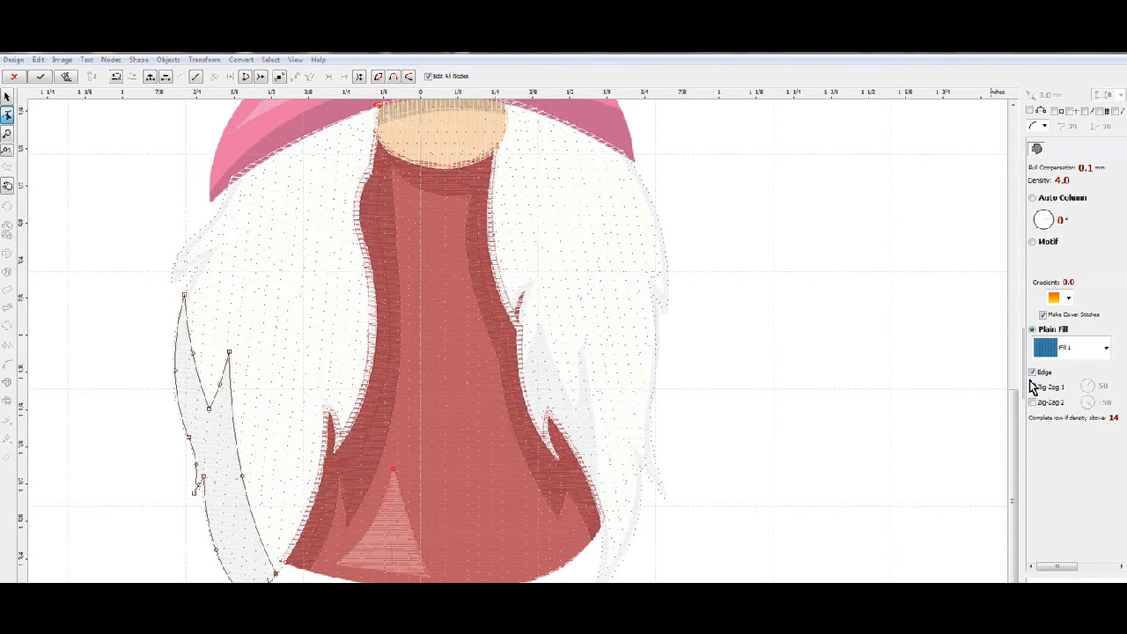
{"action": "left_click_drag", "start_coordinate": [1039, 221], "coordinate": [1040, 227]}
{"action": "double_click", "coordinate": [1040, 226]}
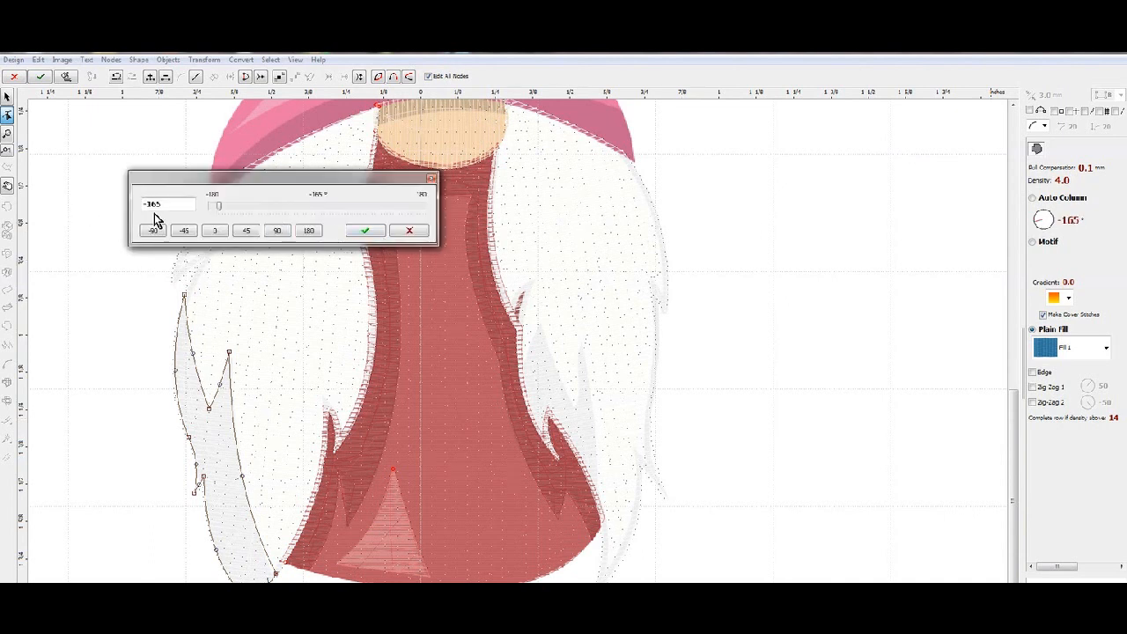
{"action": "left_click_drag", "start_coordinate": [152, 206], "coordinate": [177, 208]}
{"action": "type", "text": "170"}
{"action": "left_click", "coordinate": [370, 232]}
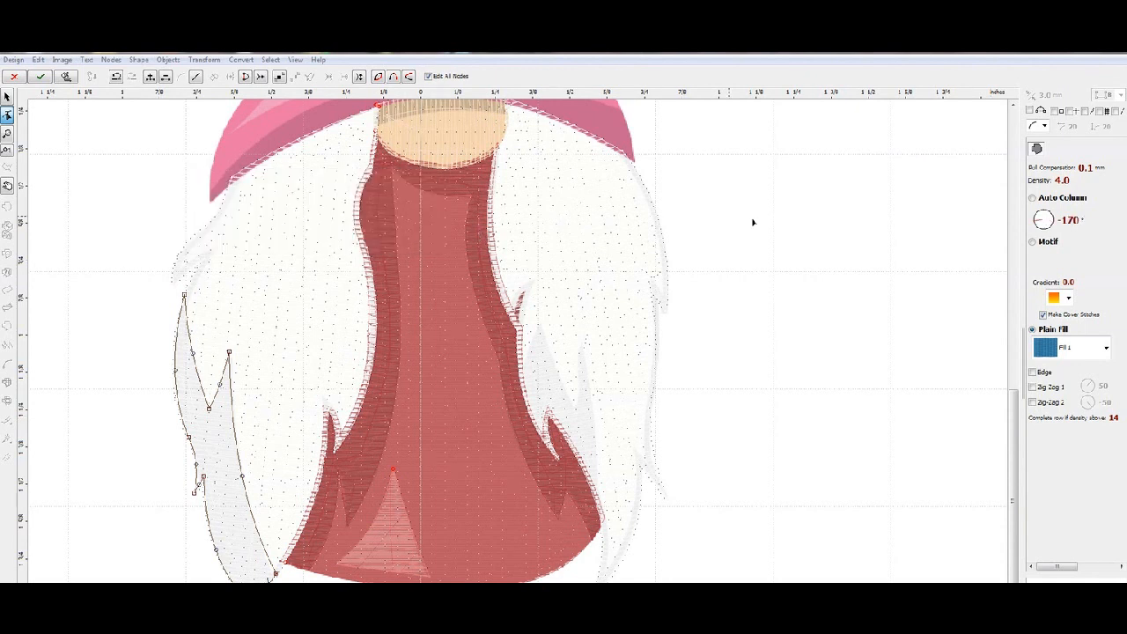
Set the left hair shading's fill density to 6.0 and generate its stitches
{"action": "left_click", "coordinate": [1037, 182]}
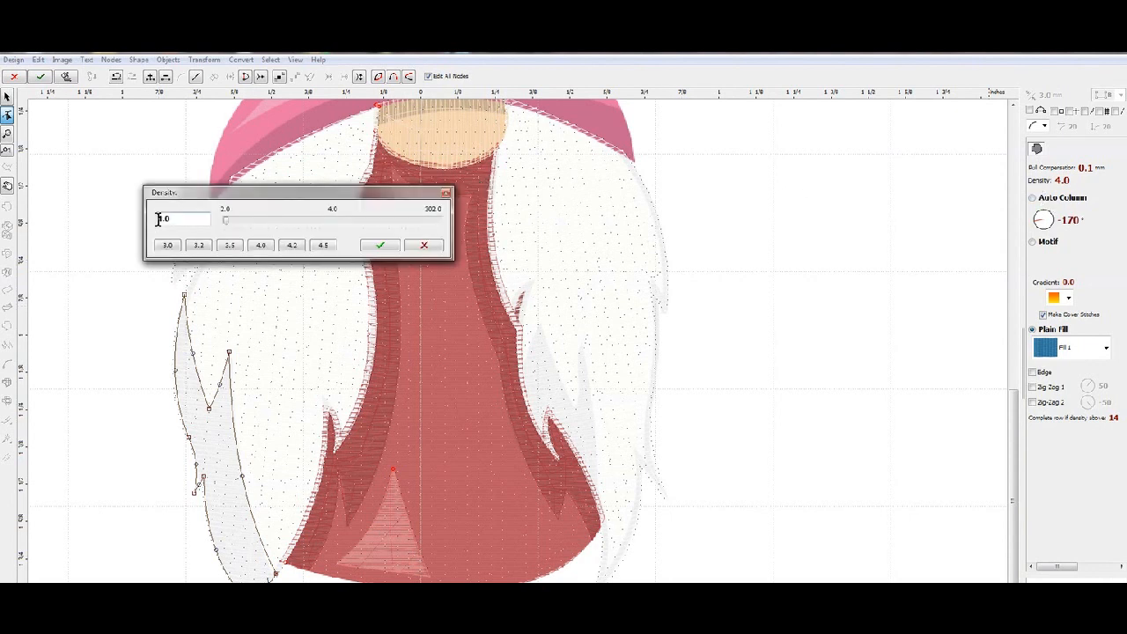
{"action": "left_click", "coordinate": [380, 245]}
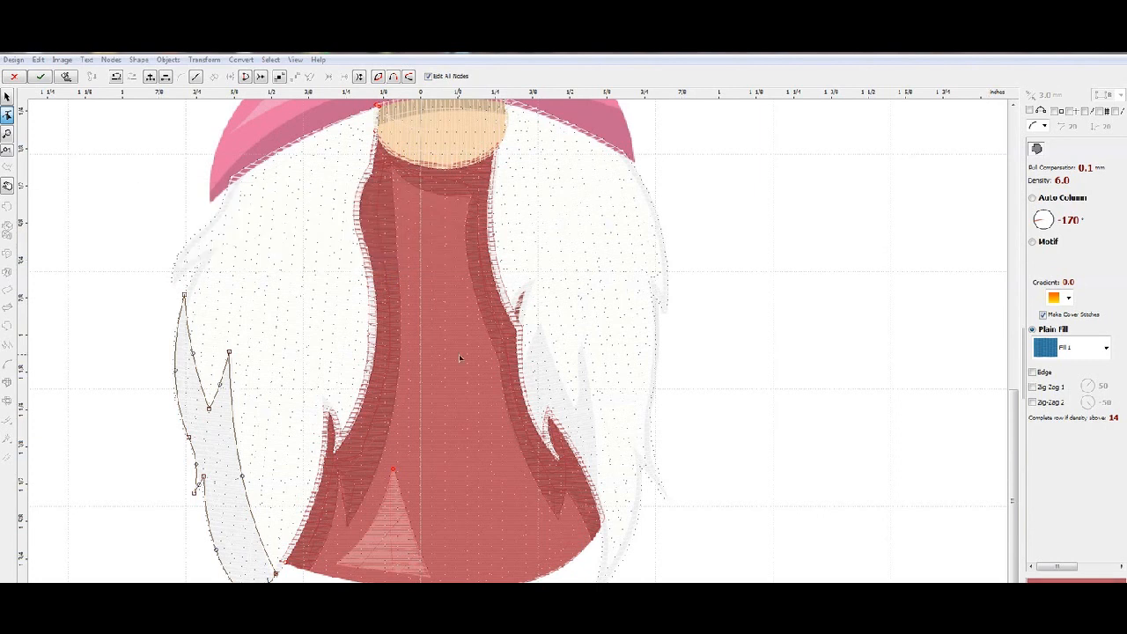
{"action": "right_click", "coordinate": [232, 509]}
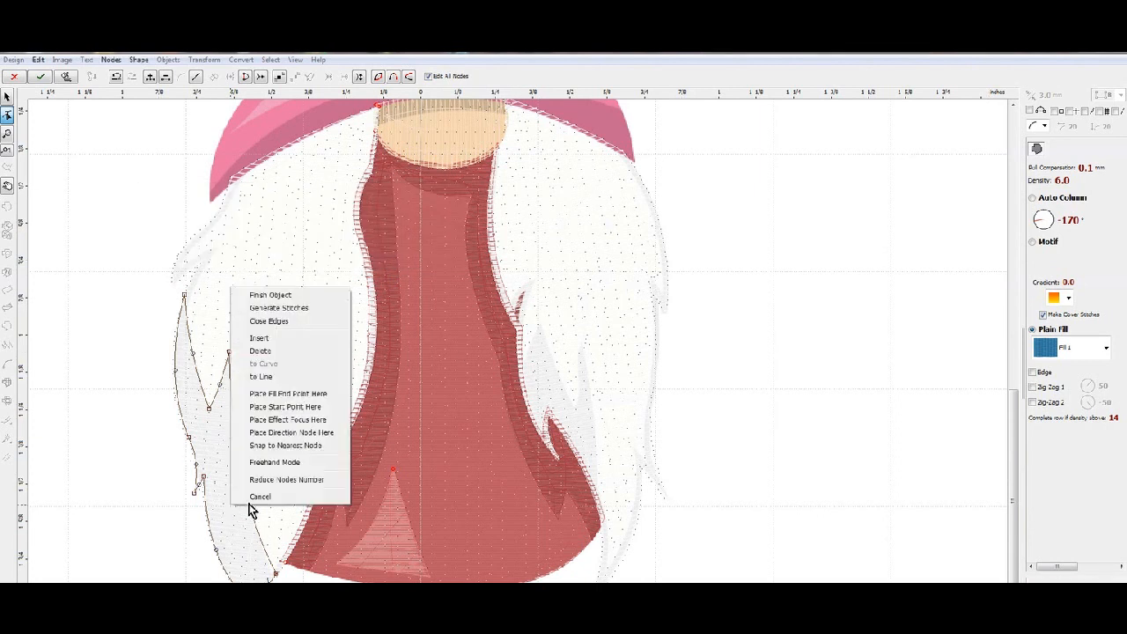
{"action": "left_click", "coordinate": [322, 310]}
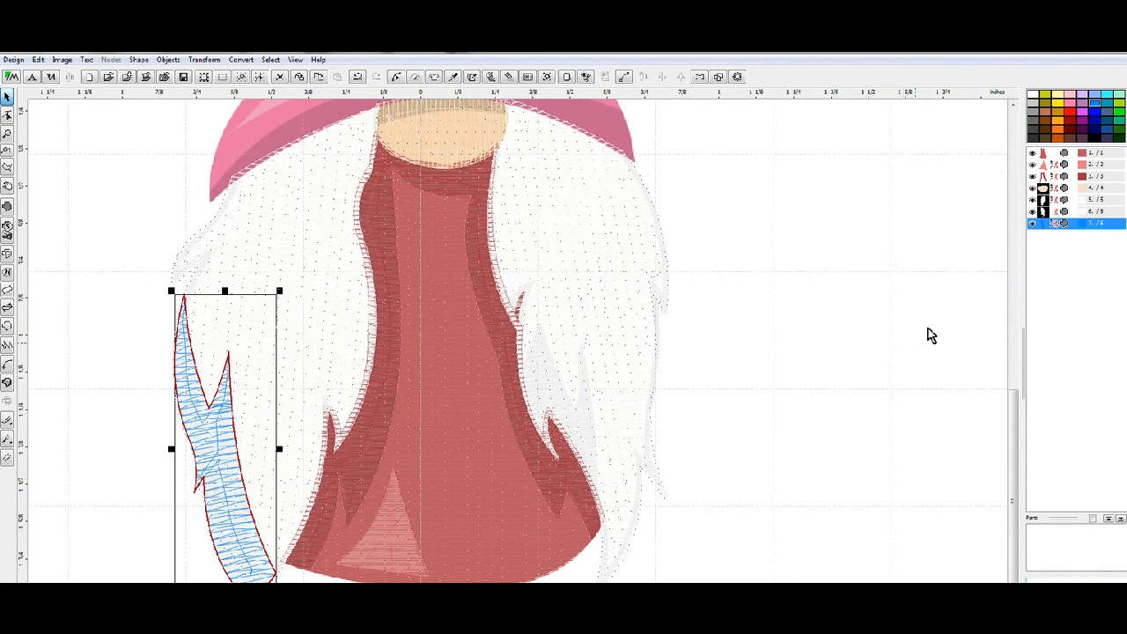
Assign the Floriani thread PF 801 Ice Cap to the left white hair section and its shading together
{"action": "left_click", "coordinate": [1055, 200], "text": "ctrl"}
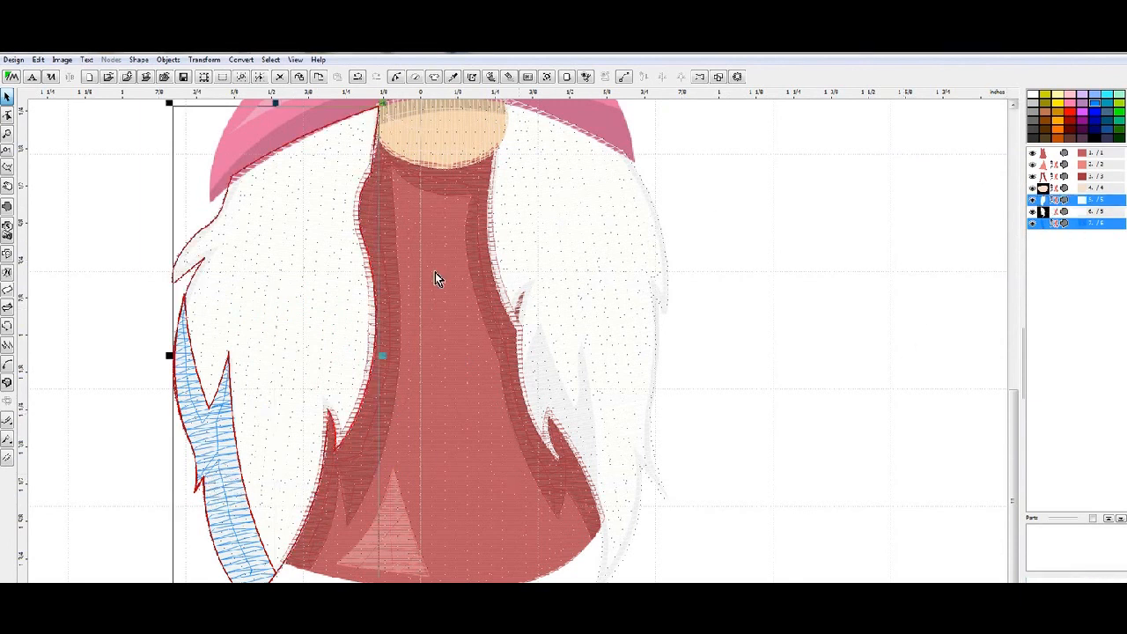
{"action": "right_click", "coordinate": [267, 322]}
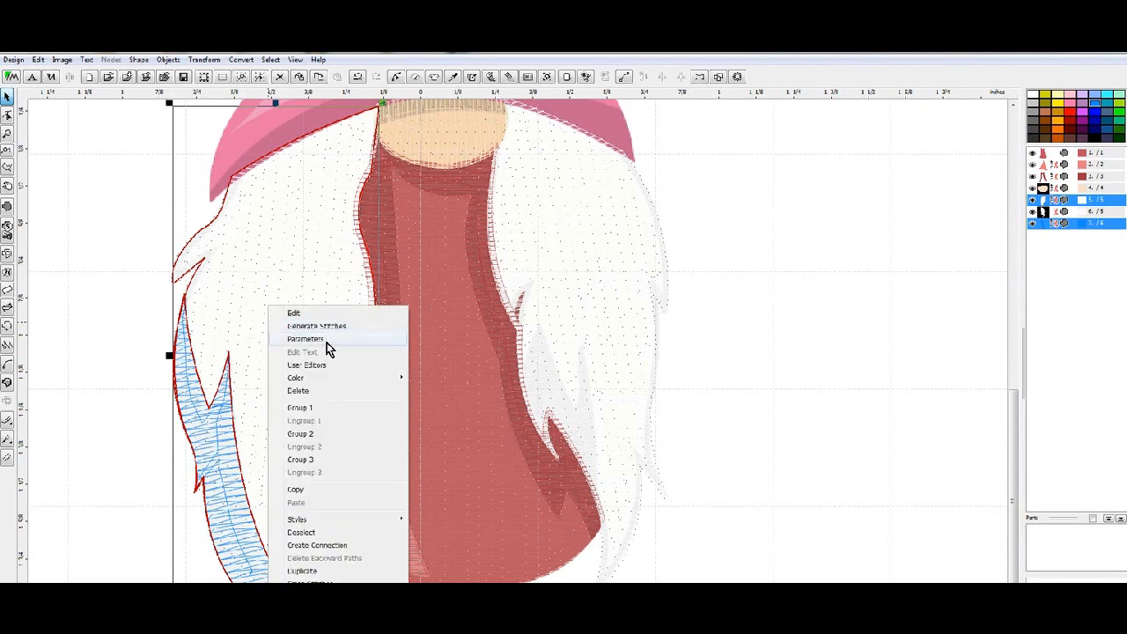
{"action": "mouse_move", "coordinate": [344, 385]}
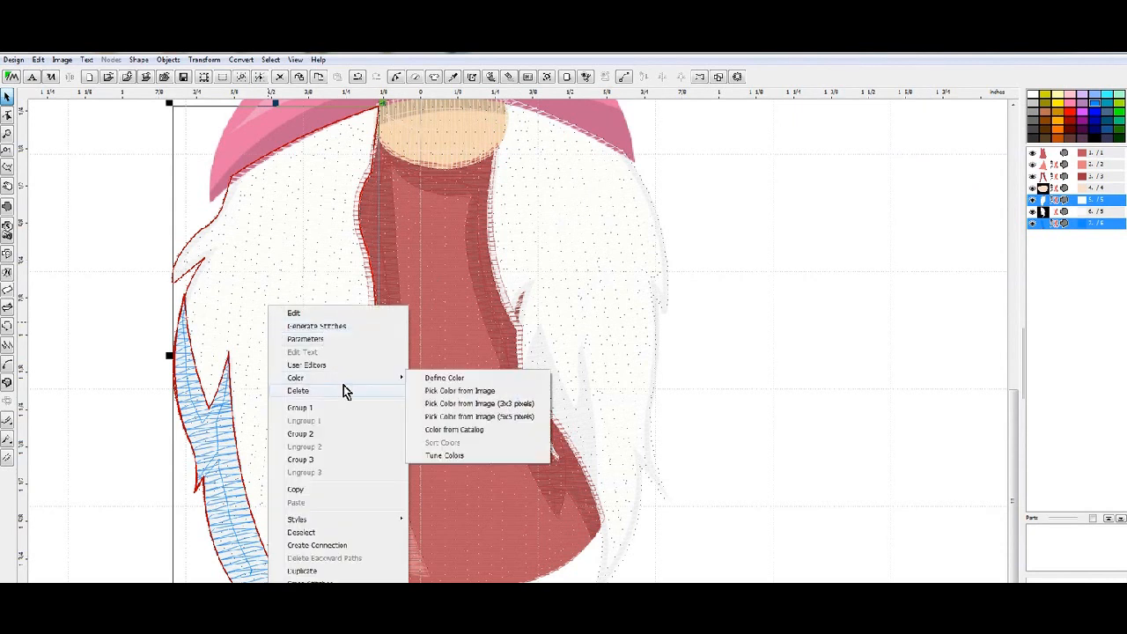
{"action": "left_click", "coordinate": [461, 430]}
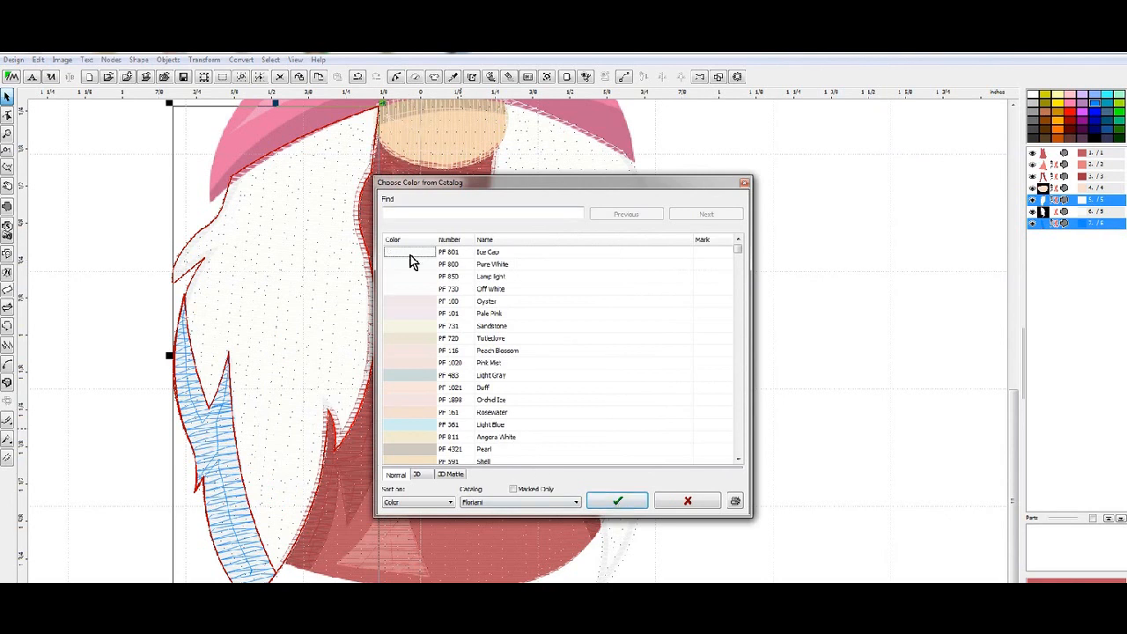
{"action": "left_click", "coordinate": [629, 499]}
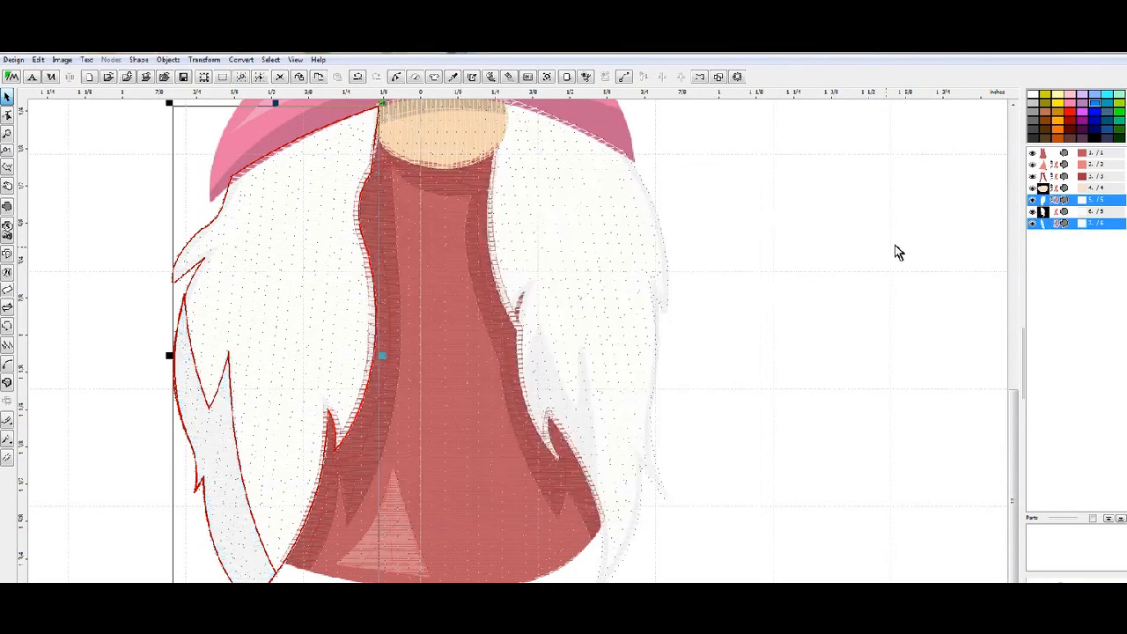
Recolor only the left hair shading with the Floriani thread PF 100 Oyster
{"action": "left_click", "coordinate": [1044, 224]}
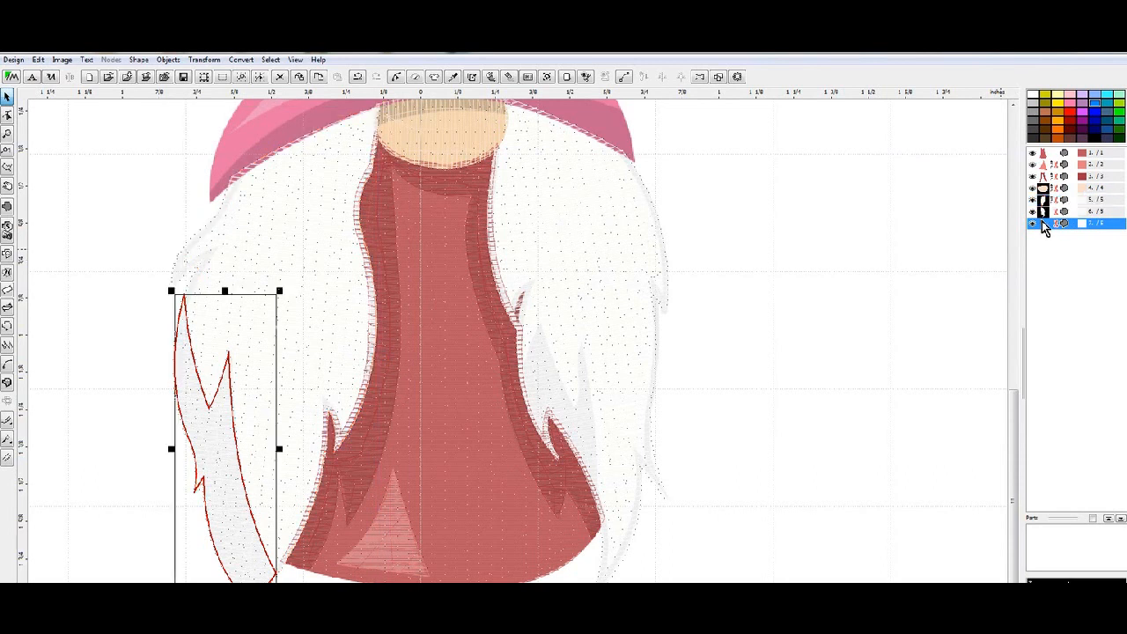
{"action": "right_click", "coordinate": [1043, 225]}
{"action": "mouse_move", "coordinate": [1024, 296]}
{"action": "left_click", "coordinate": [898, 346]}
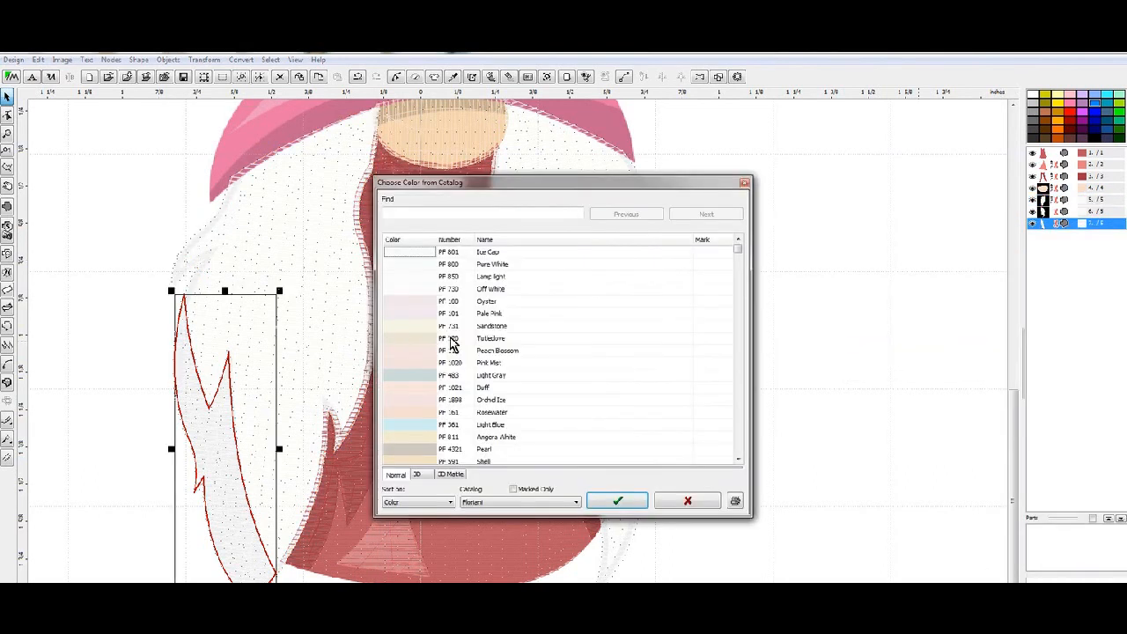
{"action": "left_click", "coordinate": [426, 302]}
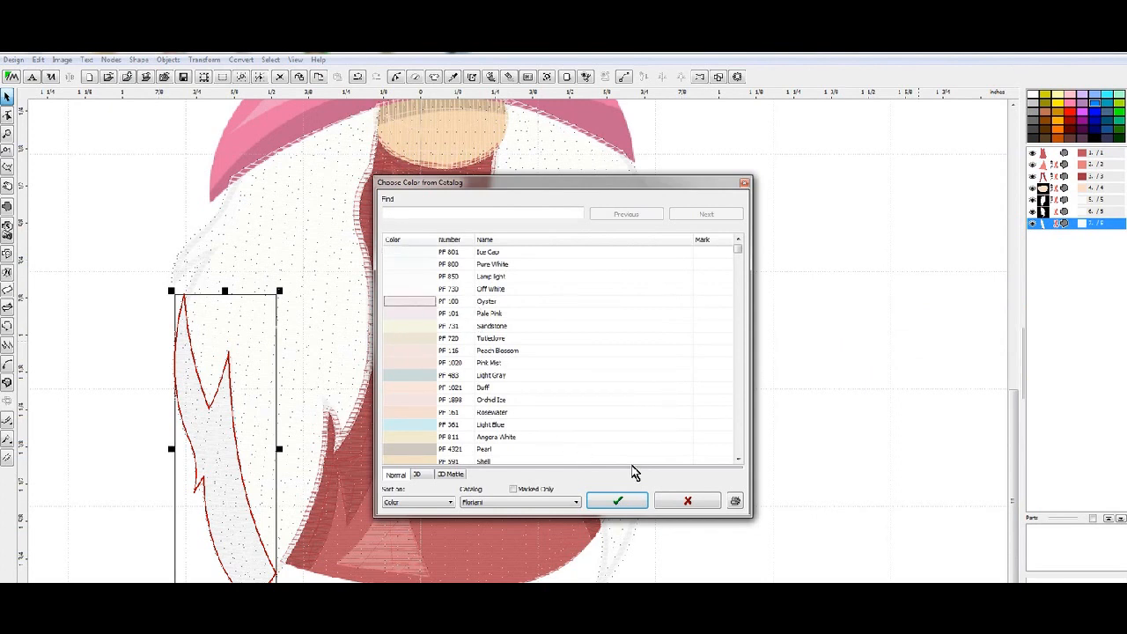
{"action": "left_click", "coordinate": [635, 501]}
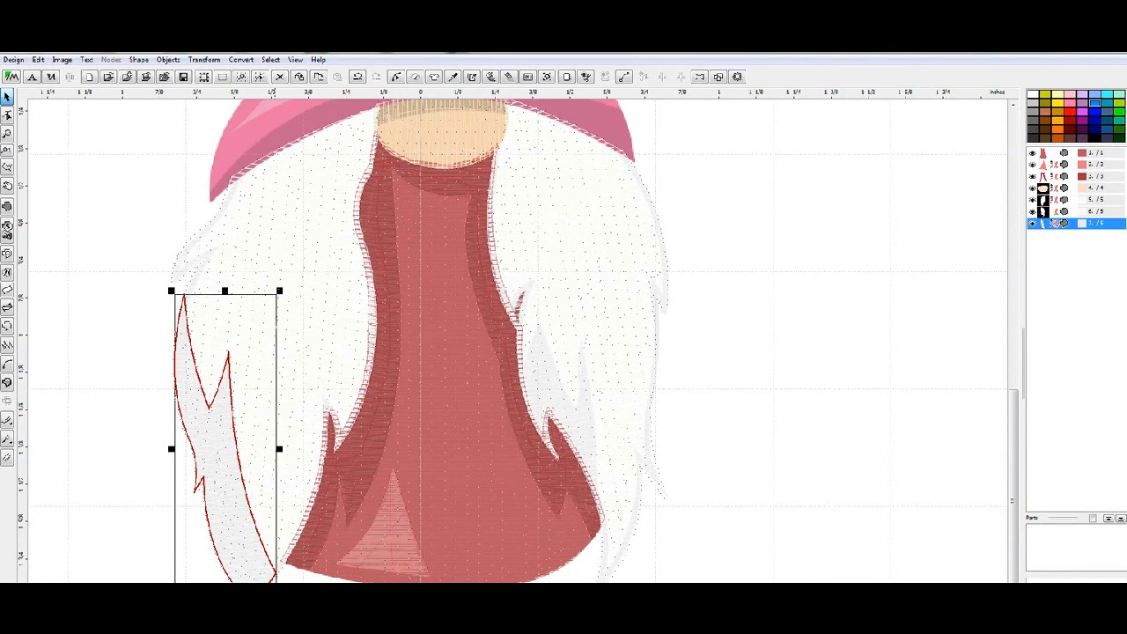
Check the left hair shading in the 3D stitch preview, then set its stitch angle to -10° and regenerate its stitches
{"action": "key", "text": "3"}
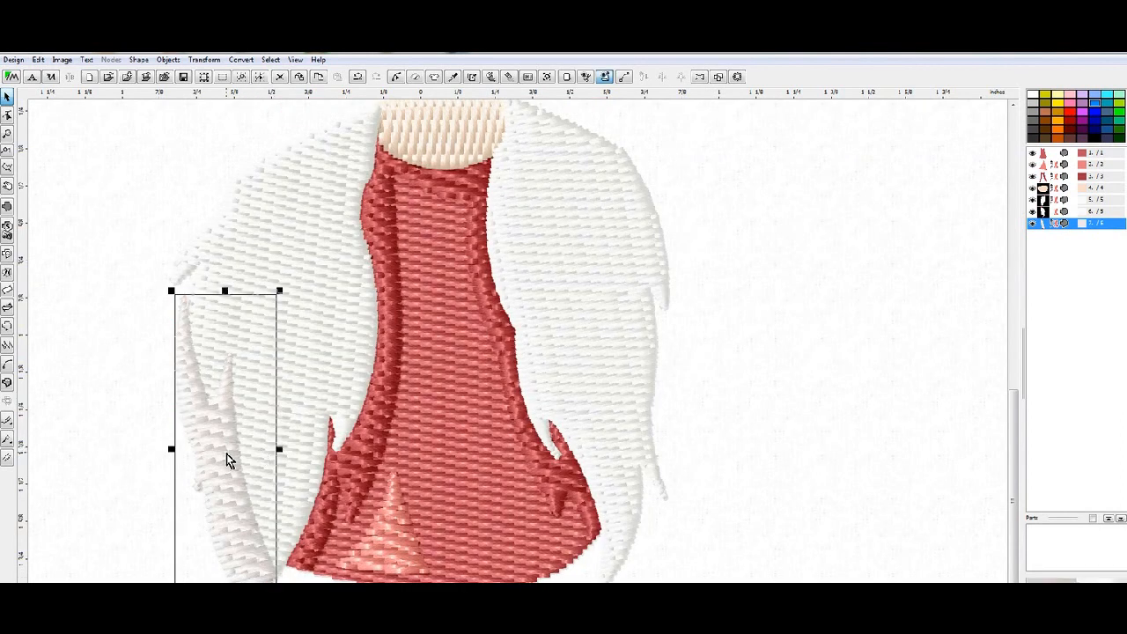
{"action": "right_click", "coordinate": [229, 459]}
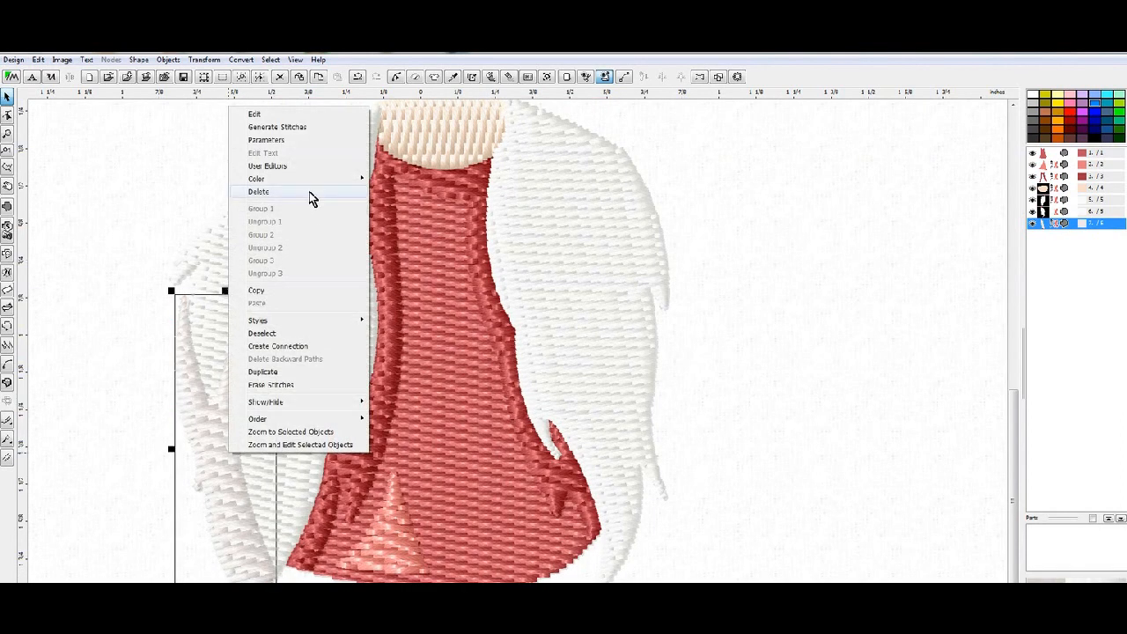
{"action": "left_click", "coordinate": [331, 142]}
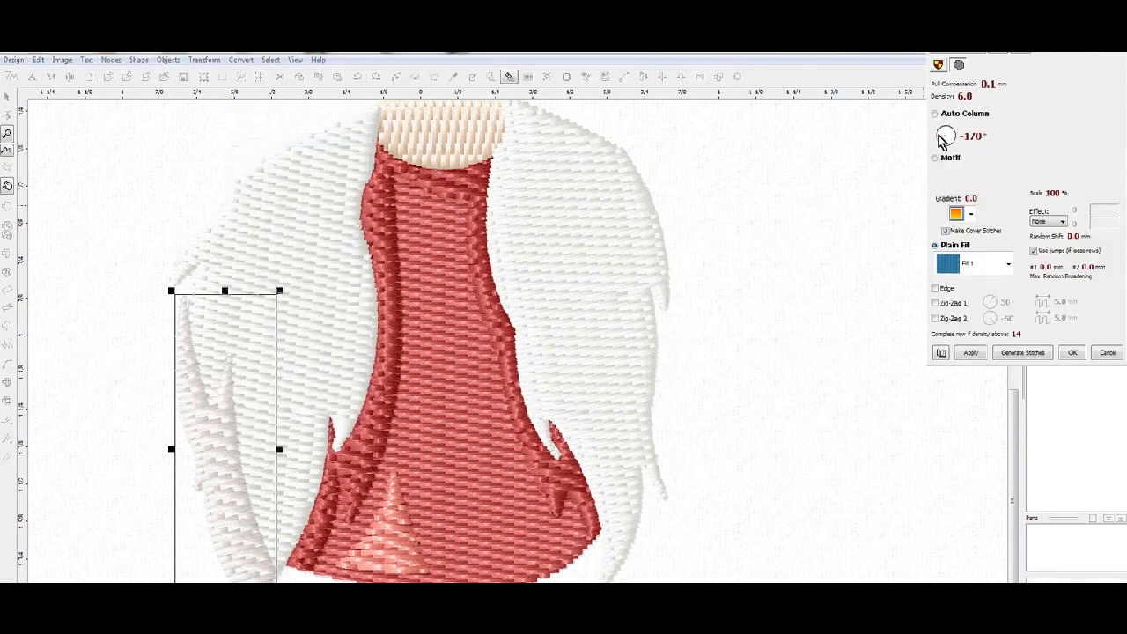
{"action": "left_click_drag", "start_coordinate": [939, 146], "coordinate": [958, 146]}
{"action": "left_click", "coordinate": [1039, 352]}
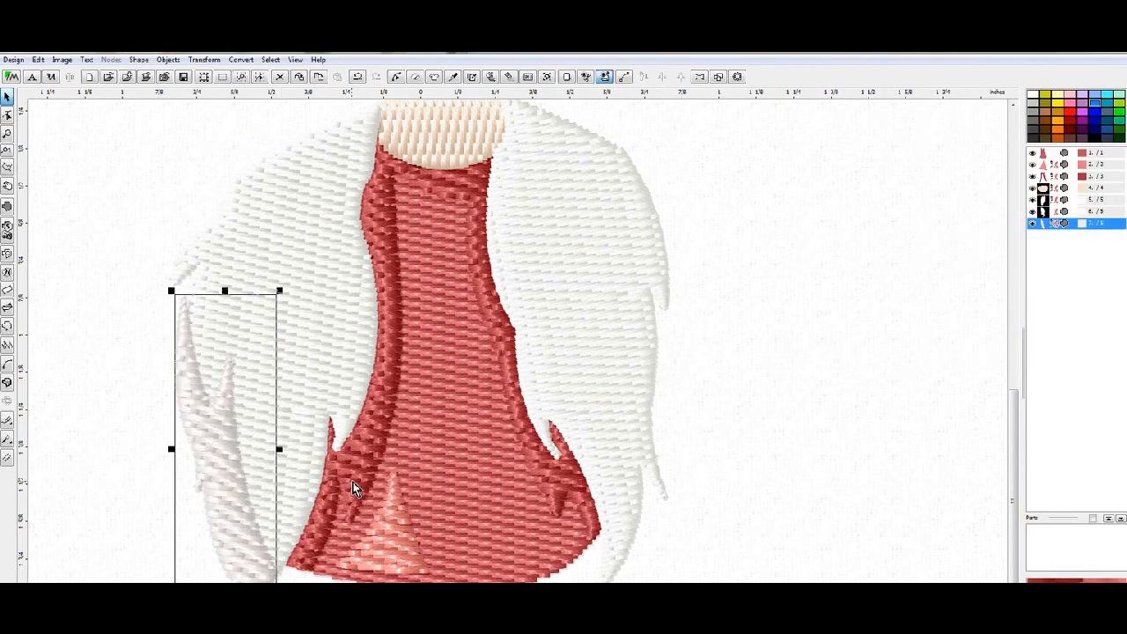
Leave the 3D preview and start a fill outline for the right hair's gray shading, tracing its first spike, valley and second spike's tip
{"action": "scroll", "coordinate": [362, 391], "scroll_direction": "down", "scroll_amount": 1}
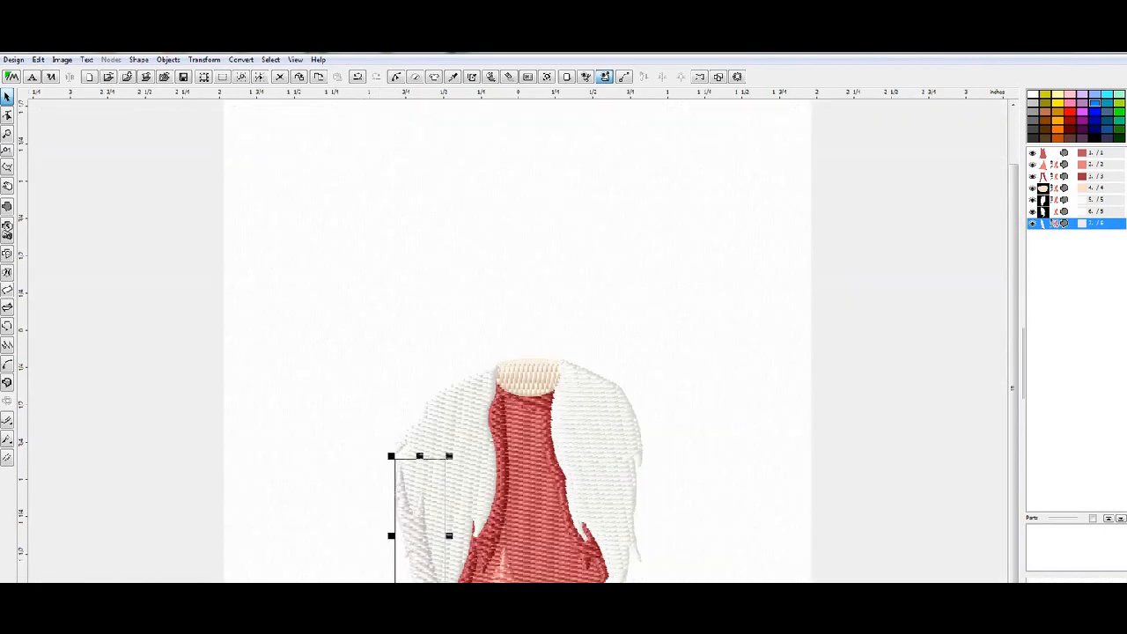
{"action": "key", "text": "F3"}
{"action": "scroll", "coordinate": [669, 522], "scroll_direction": "up", "scroll_amount": 2}
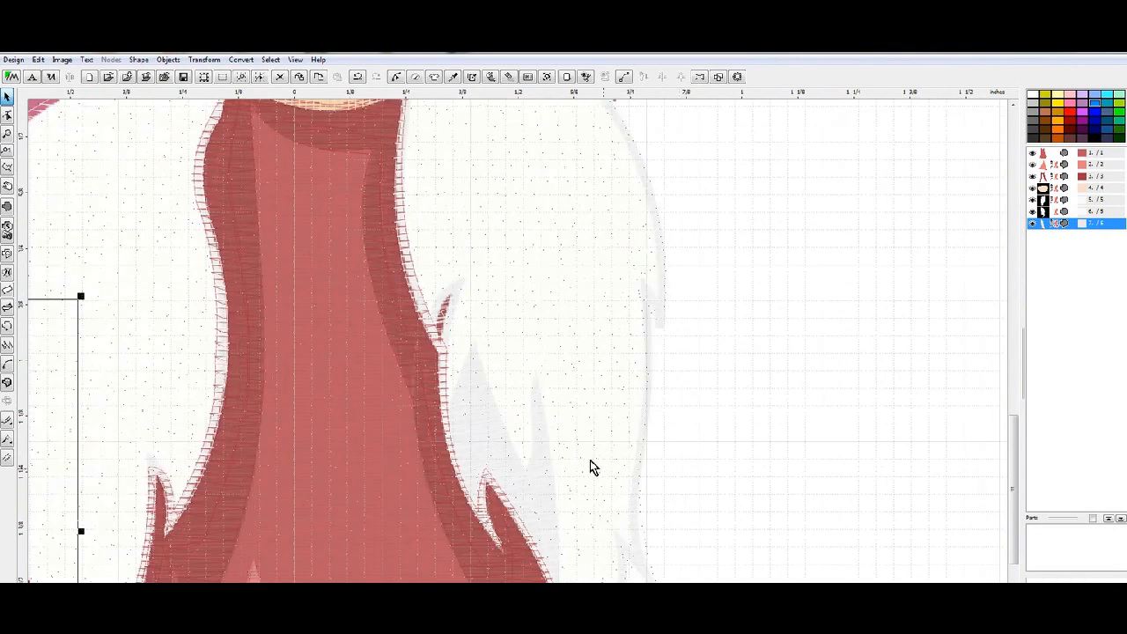
{"action": "left_click", "coordinate": [7, 206]}
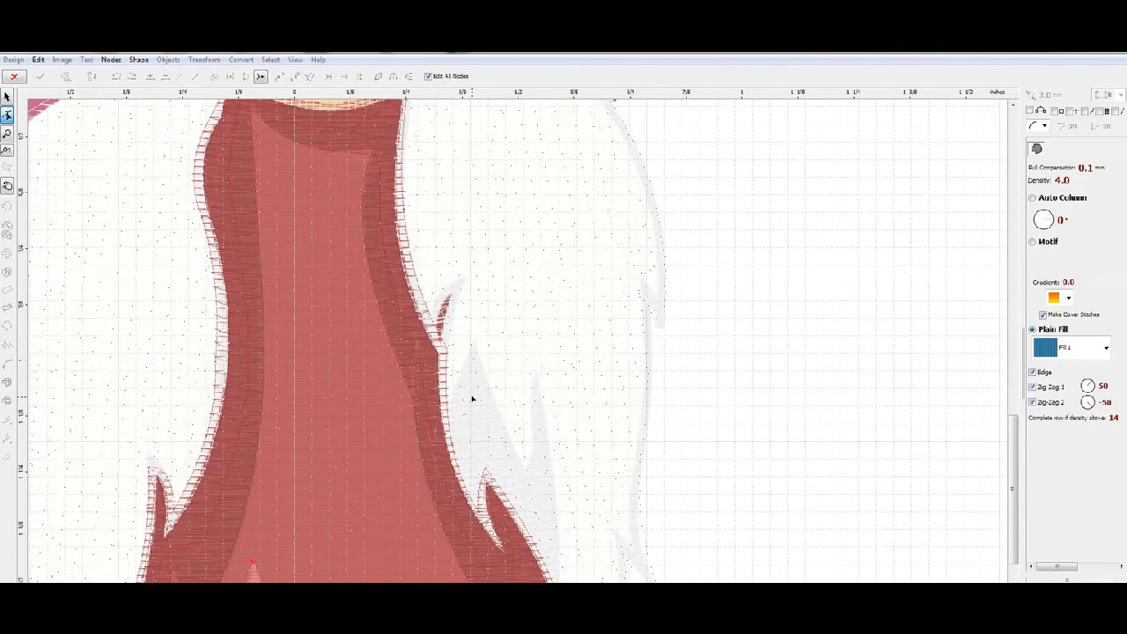
{"action": "left_click", "coordinate": [443, 424]}
{"action": "left_click", "coordinate": [474, 343]}
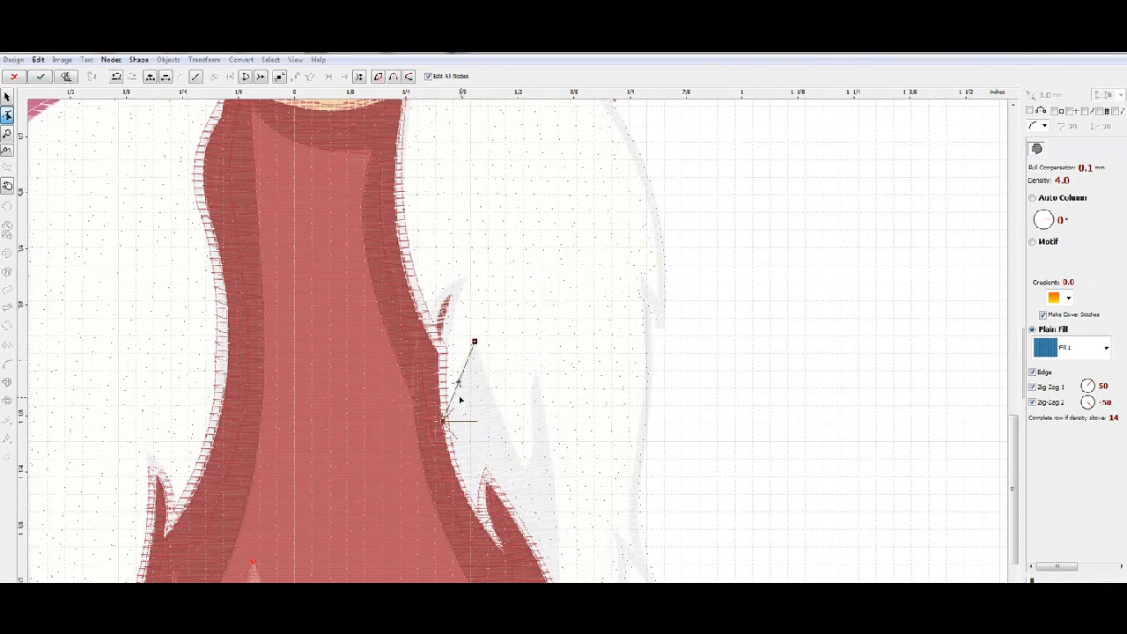
{"action": "left_click", "coordinate": [524, 467]}
{"action": "left_click", "coordinate": [498, 408]}
{"action": "left_click", "coordinate": [531, 416]}
{"action": "left_click", "coordinate": [534, 374]}
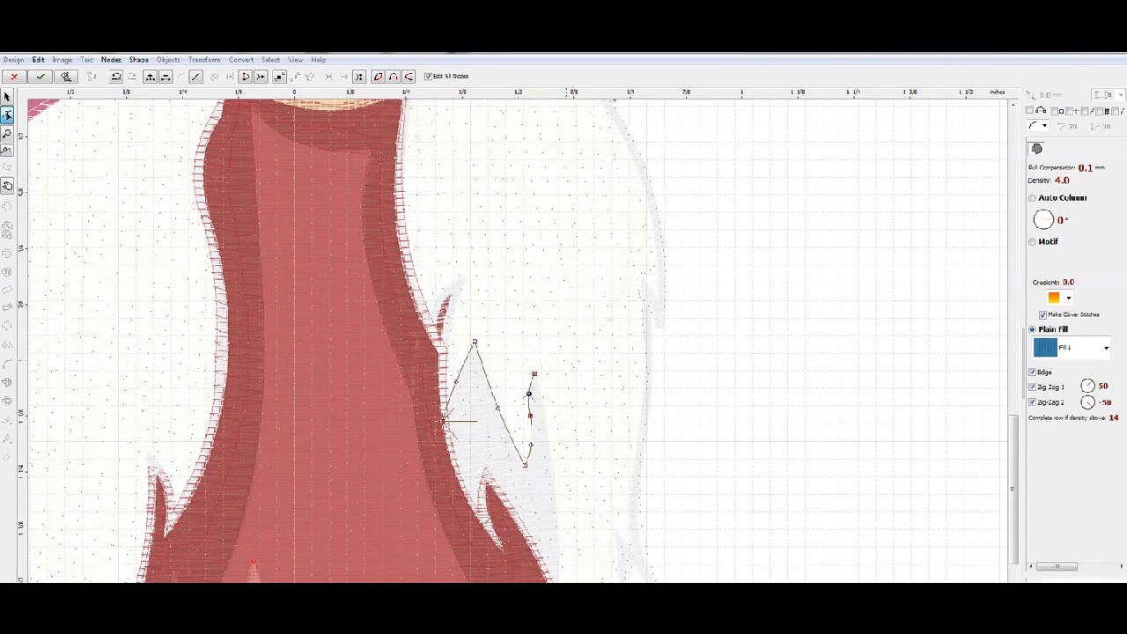
Trace the right shading down its outer edge to the bottom tip and back up along the body's notched edge to the first node
{"action": "left_click", "coordinate": [554, 488]}
{"action": "left_click_drag", "start_coordinate": [1009, 421], "coordinate": [1024, 574]}
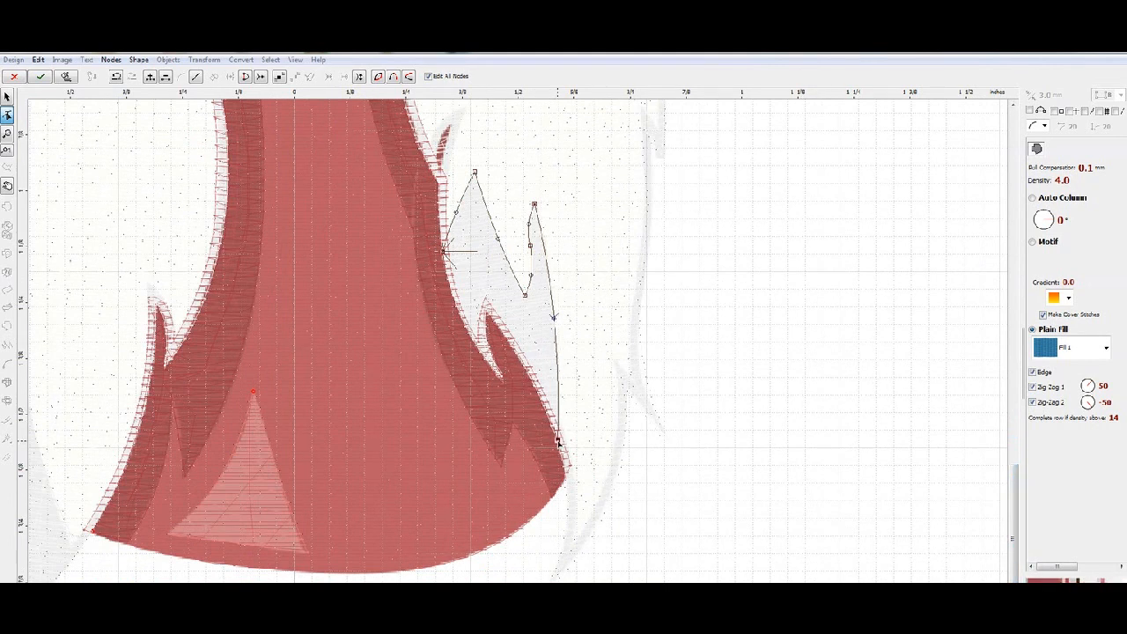
{"action": "left_click", "coordinate": [558, 439]}
{"action": "left_click", "coordinate": [502, 379]}
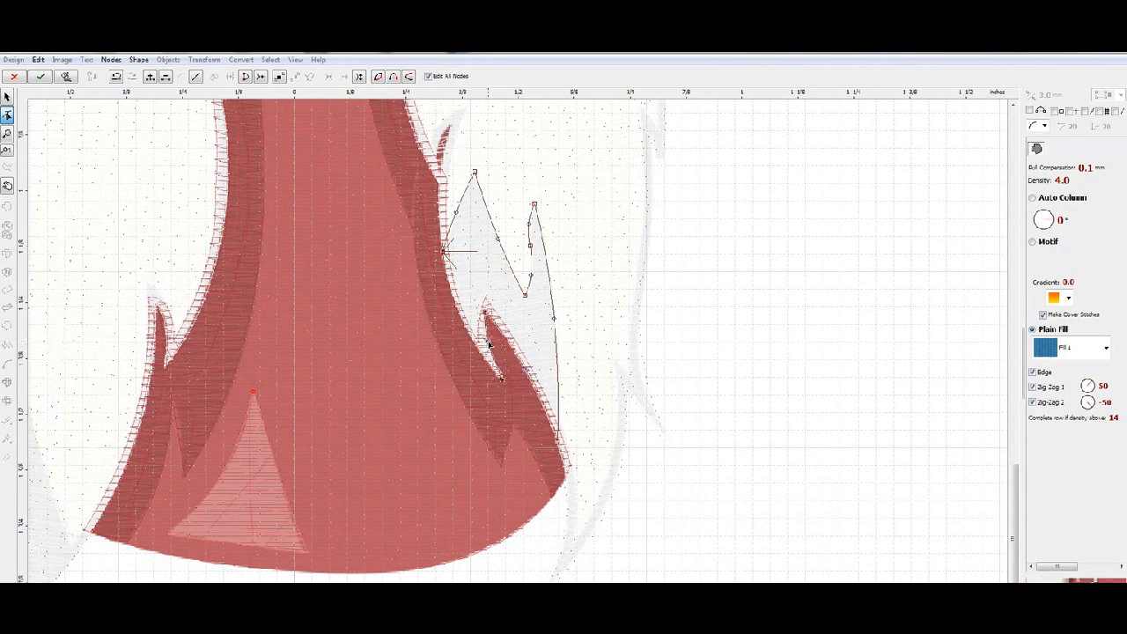
{"action": "left_click_drag", "start_coordinate": [441, 256], "coordinate": [443, 252]}
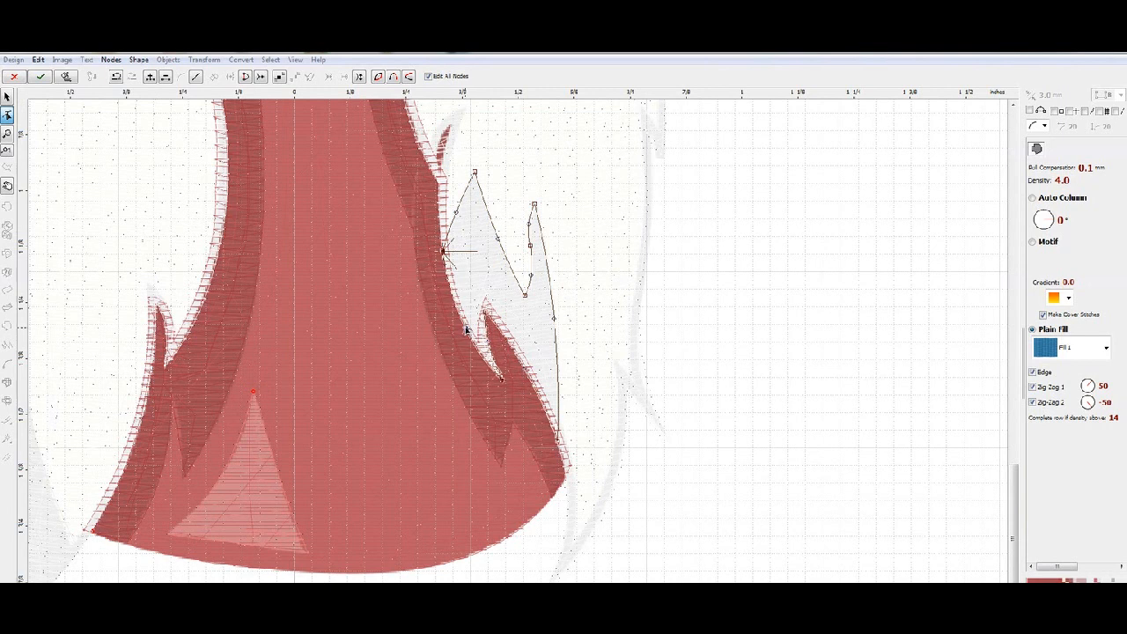
Place the right shading's start point at its tallest tip and its fill end point at its bottom tip
{"action": "right_click", "coordinate": [477, 172]}
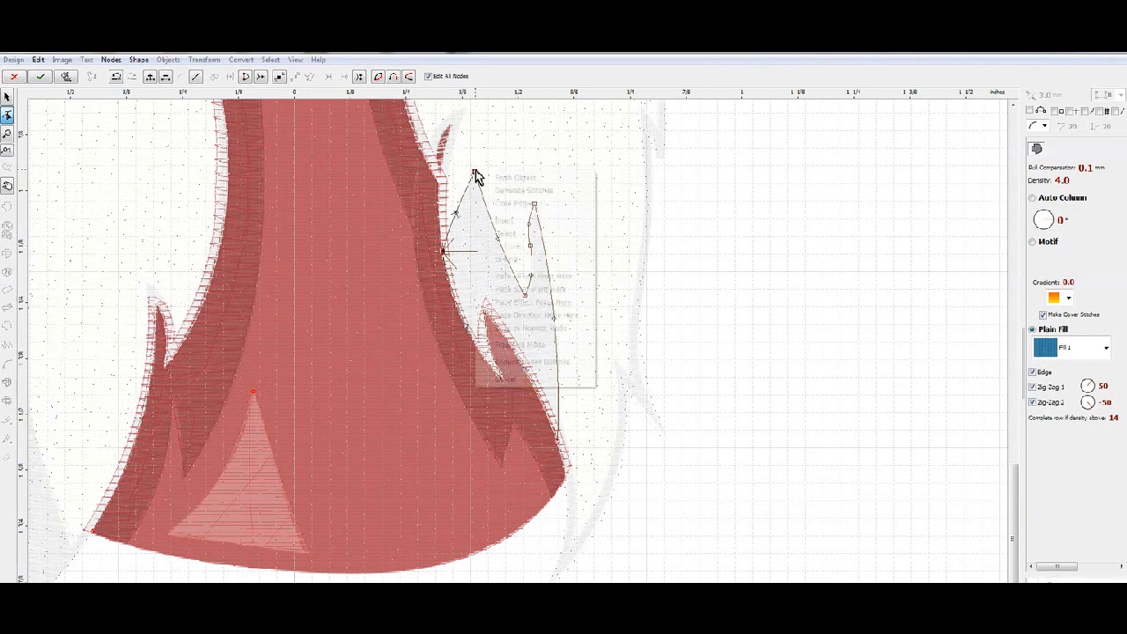
{"action": "left_click", "coordinate": [538, 294]}
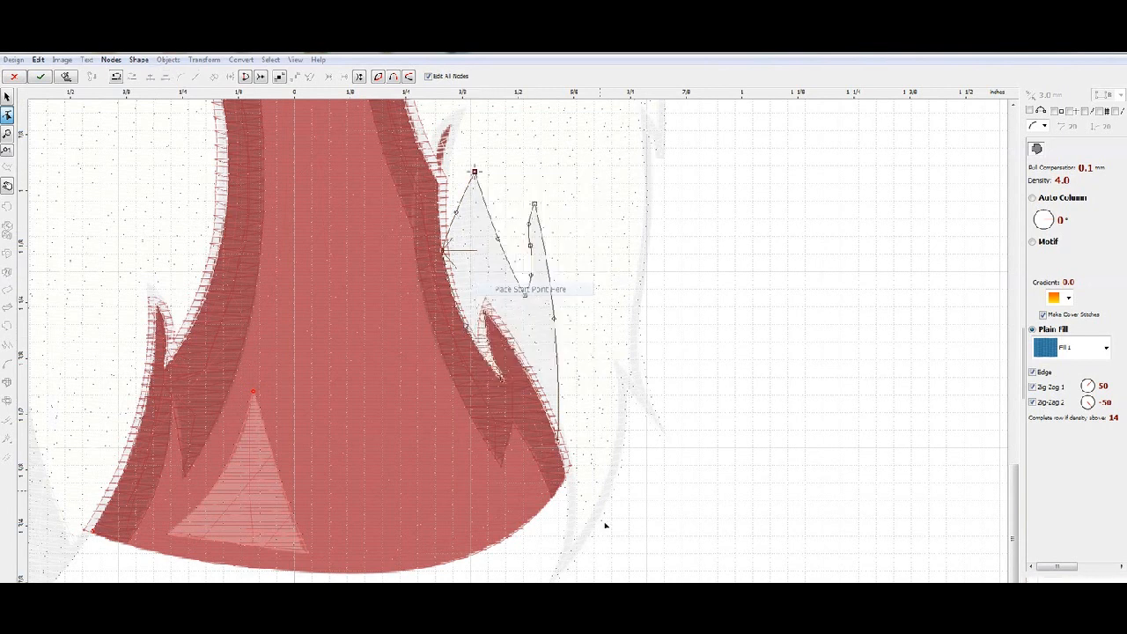
{"action": "right_click", "coordinate": [558, 443]}
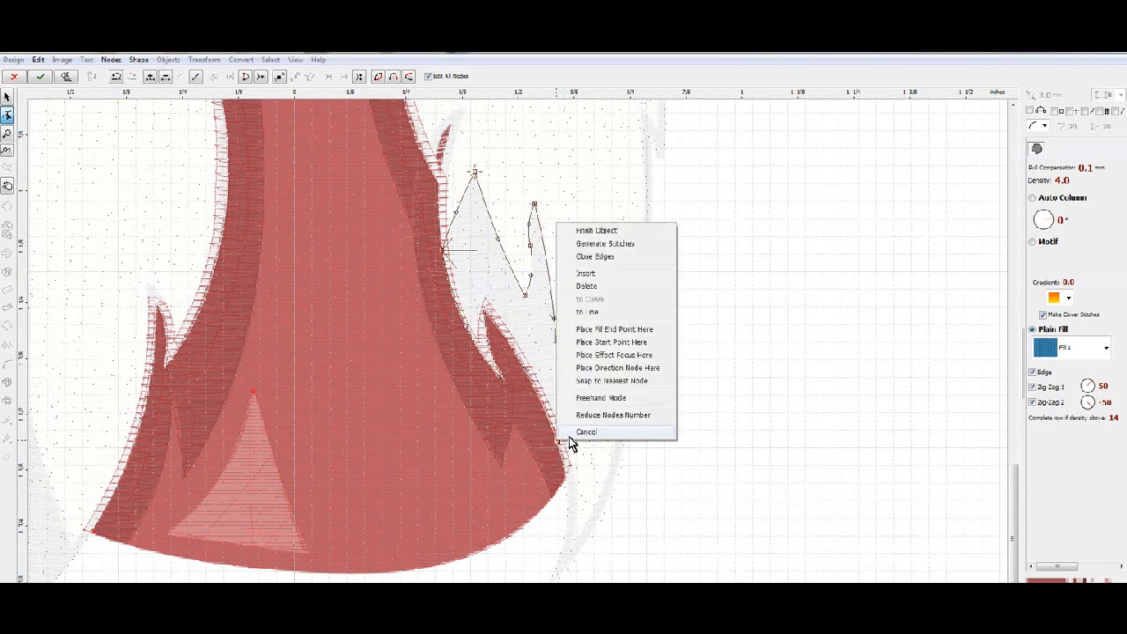
{"action": "left_click", "coordinate": [633, 335]}
Turn off the right shading's Edge, Zig-Zag 1 and Zig-Zag 2 underlays, set its angle to -170° and generate its stitches
{"action": "left_click", "coordinate": [1032, 402]}
{"action": "left_click", "coordinate": [1032, 387]}
{"action": "left_click", "coordinate": [1032, 371]}
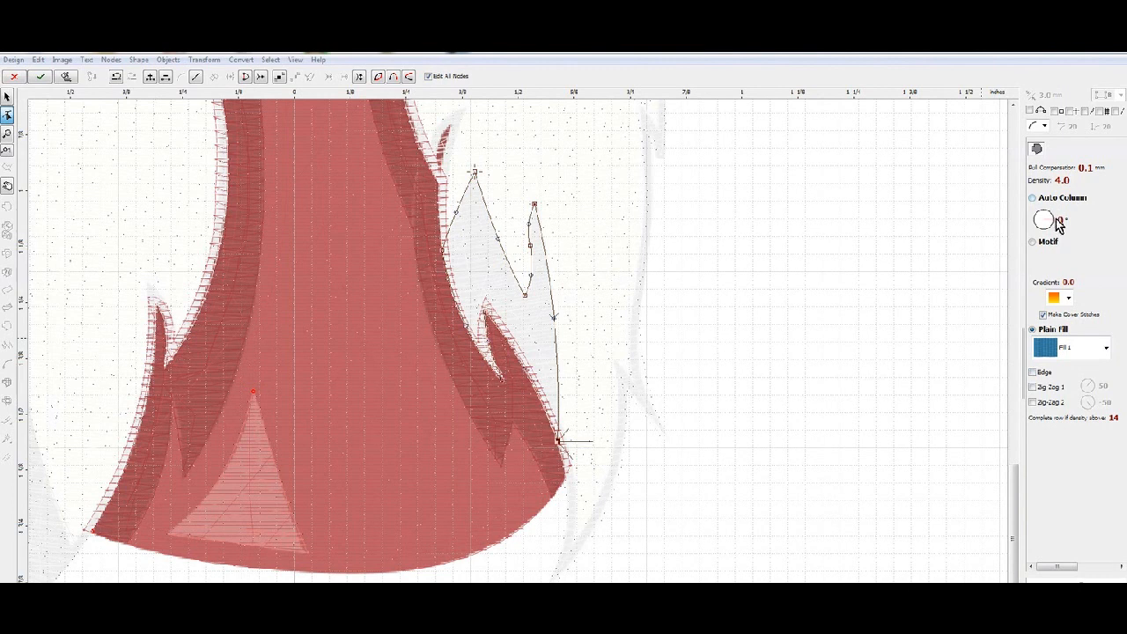
{"action": "left_click_drag", "start_coordinate": [1057, 220], "coordinate": [1039, 226]}
{"action": "scroll", "coordinate": [1074, 222], "scroll_direction": "up", "scroll_amount": 1}
{"action": "right_click", "coordinate": [503, 292]}
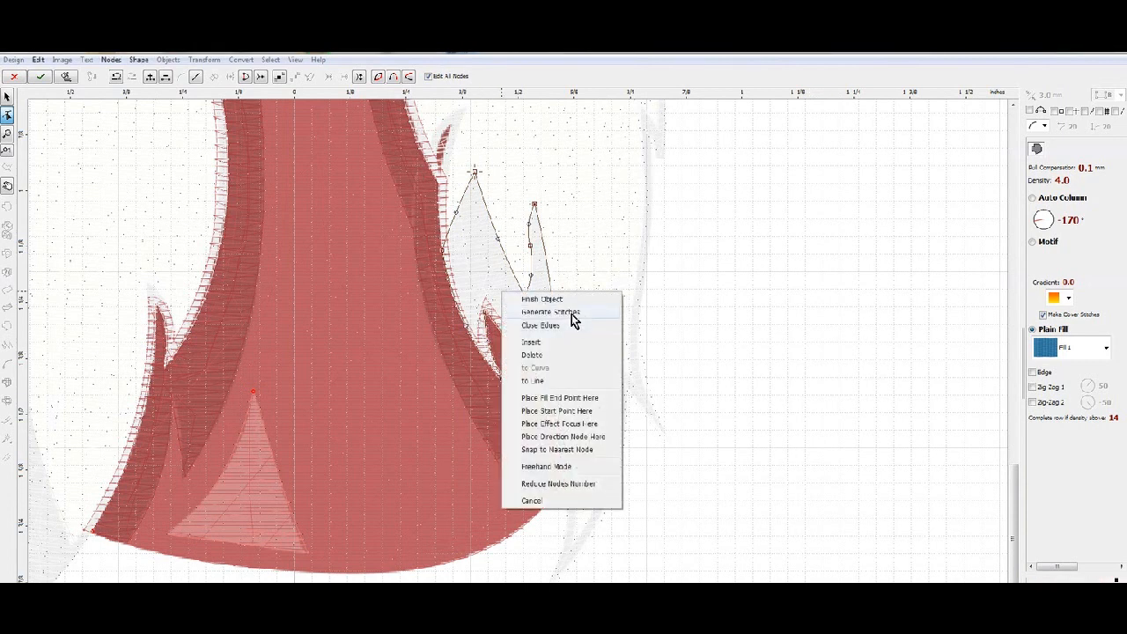
{"action": "left_click", "coordinate": [572, 318]}
Assign the Floriani thread PF 100 Oyster to the left and right hair shadings together
{"action": "left_click", "coordinate": [1042, 225], "text": "ctrl"}
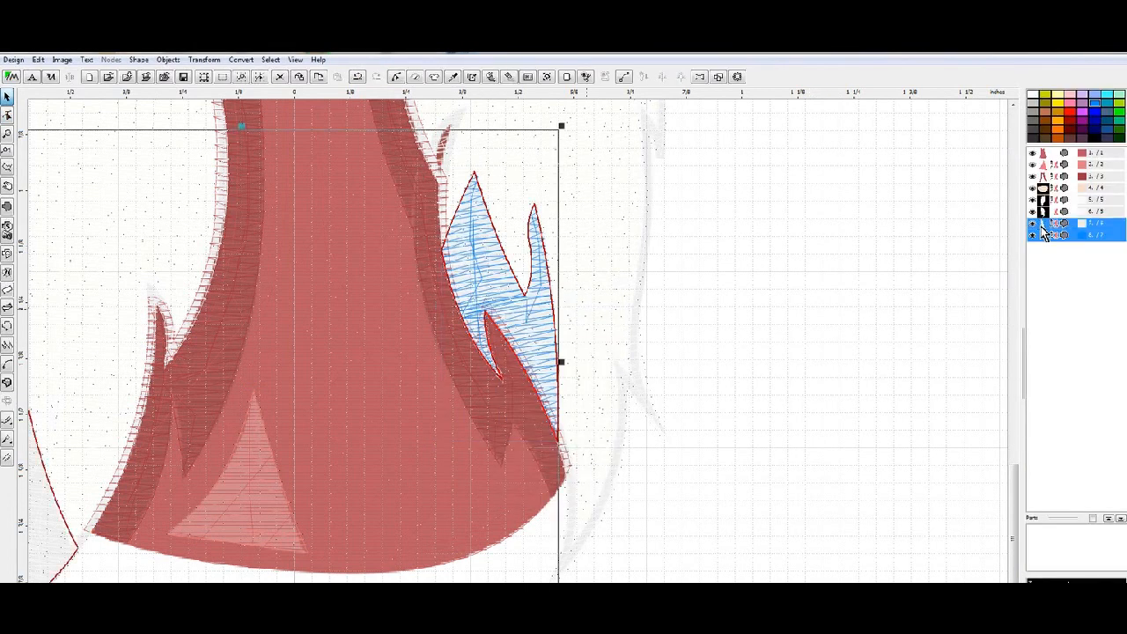
{"action": "right_click", "coordinate": [1044, 230]}
{"action": "mouse_move", "coordinate": [1026, 298]}
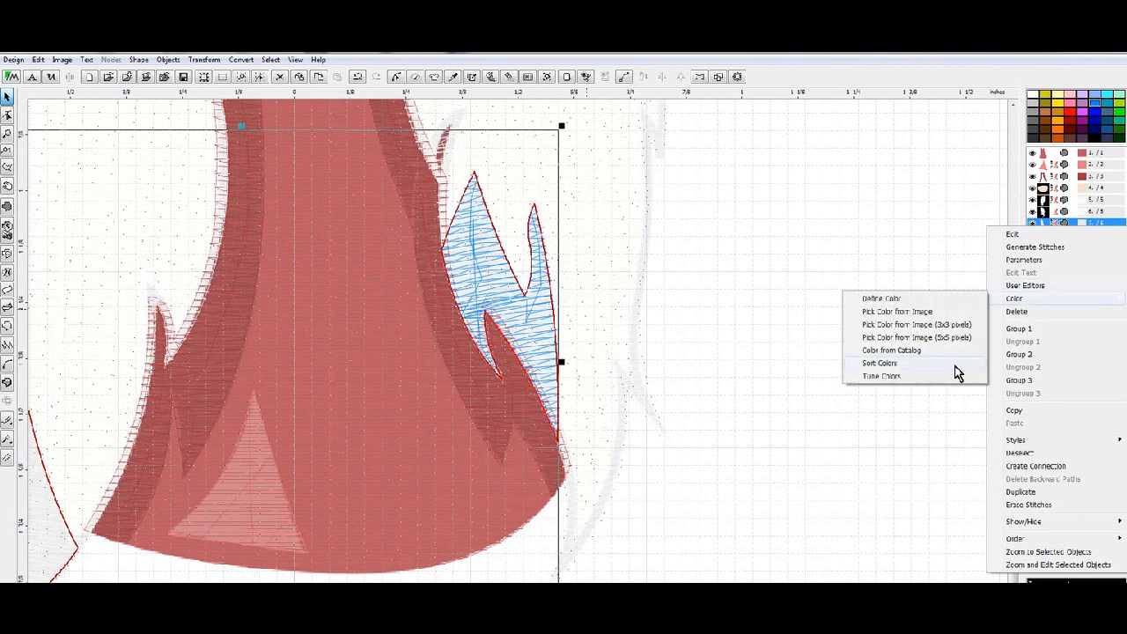
{"action": "left_click", "coordinate": [892, 351]}
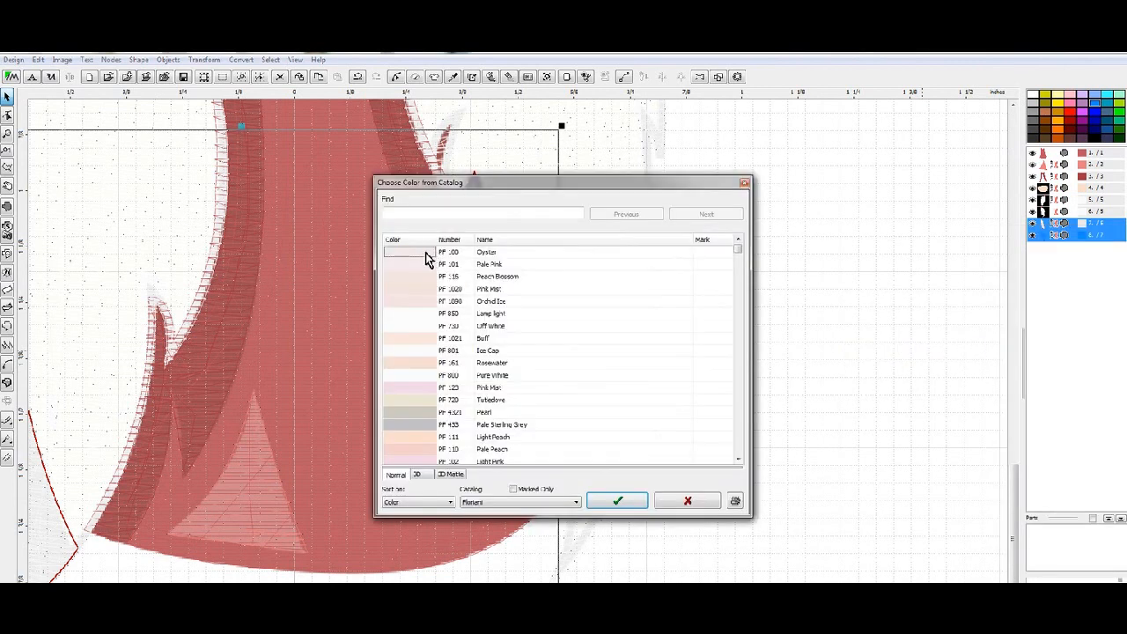
{"action": "left_click", "coordinate": [627, 502]}
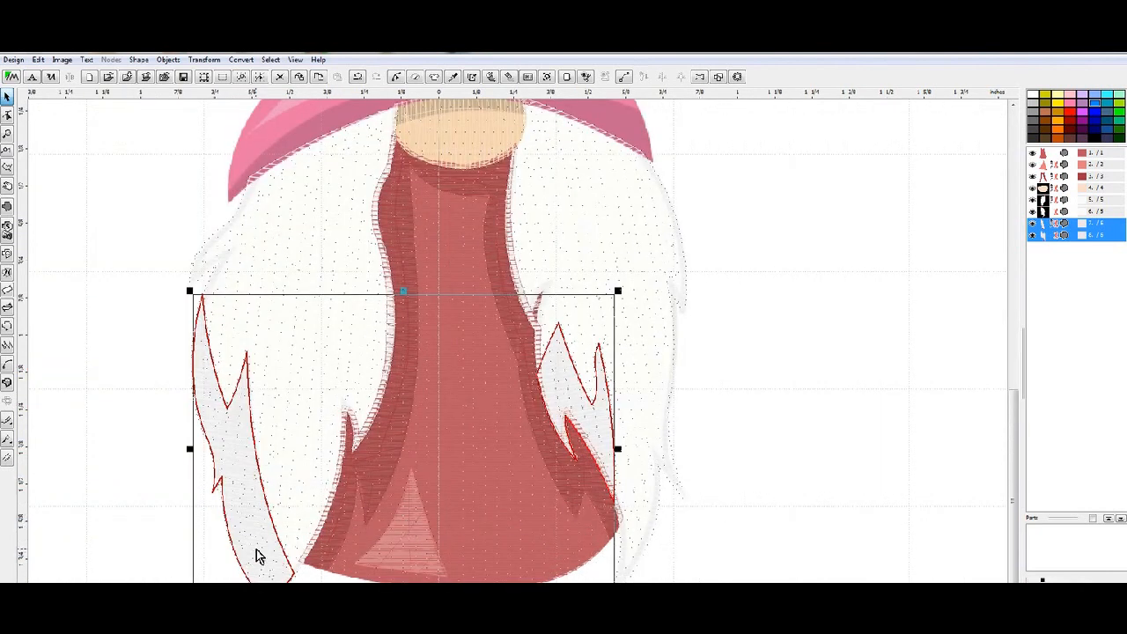
Place the left hair shading's start point at its tallest tip and generate its stitches
{"action": "left_click", "coordinate": [1048, 225]}
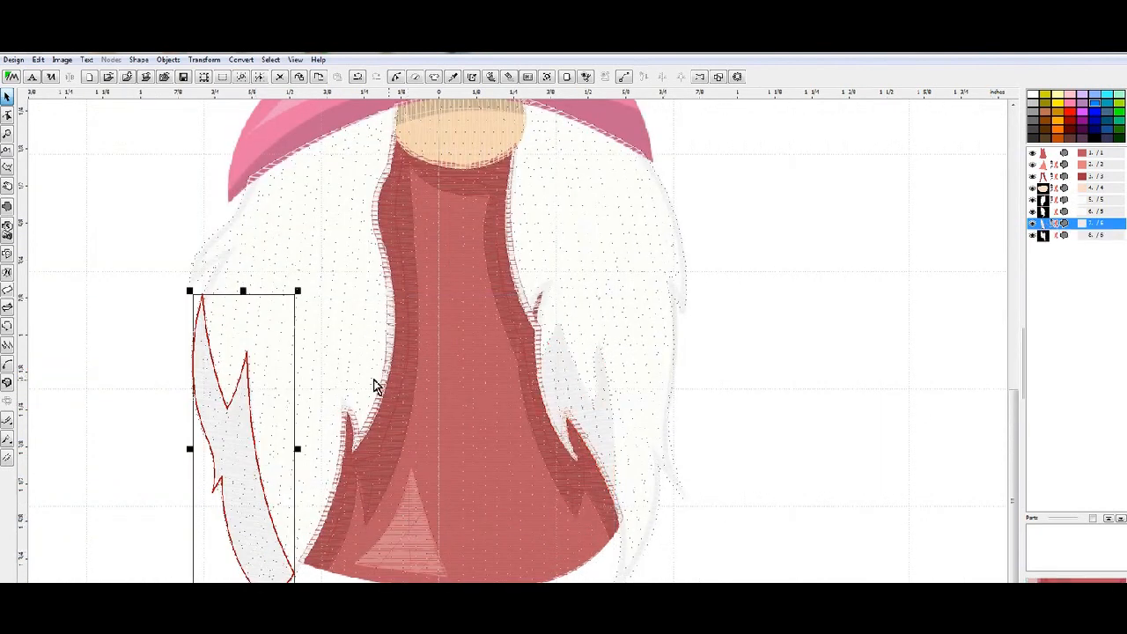
{"action": "right_click", "coordinate": [222, 433]}
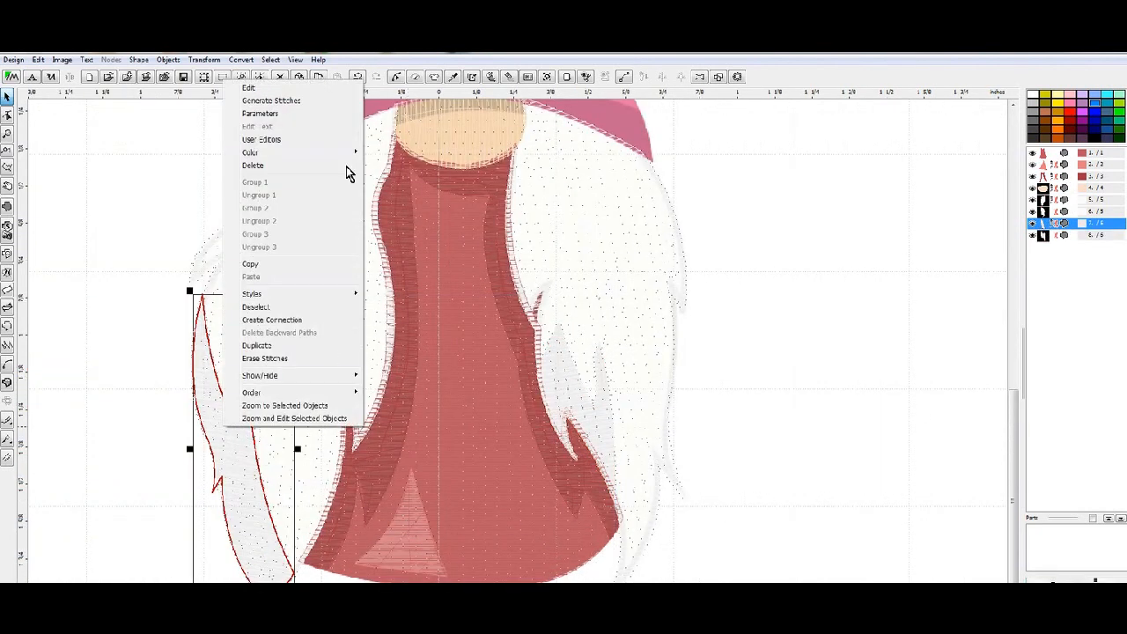
{"action": "left_click", "coordinate": [276, 88]}
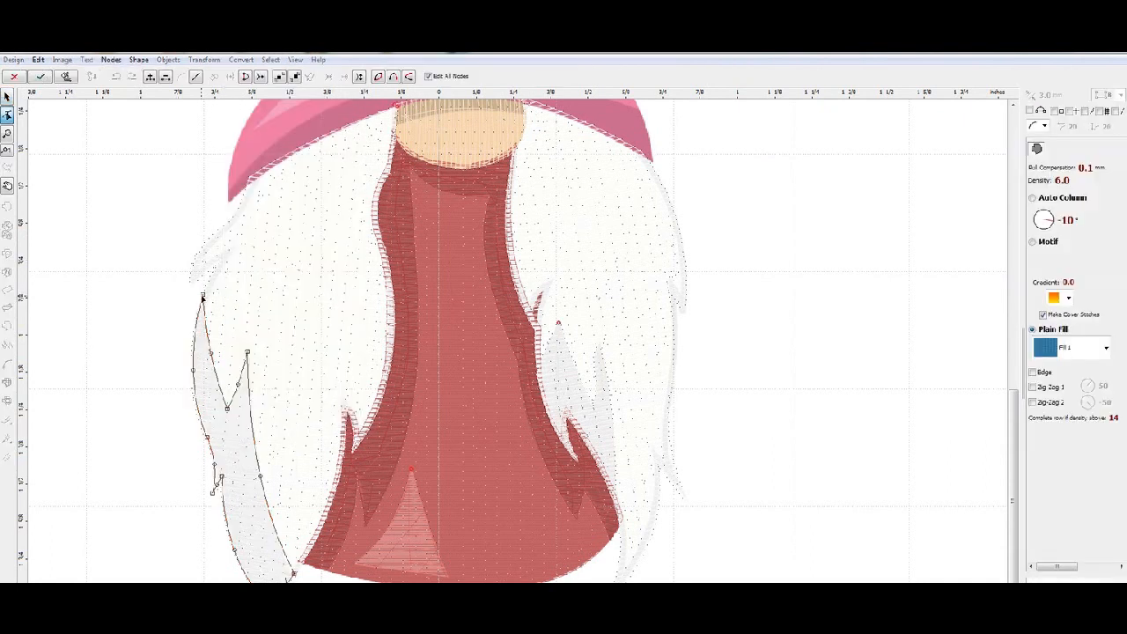
{"action": "right_click", "coordinate": [203, 297]}
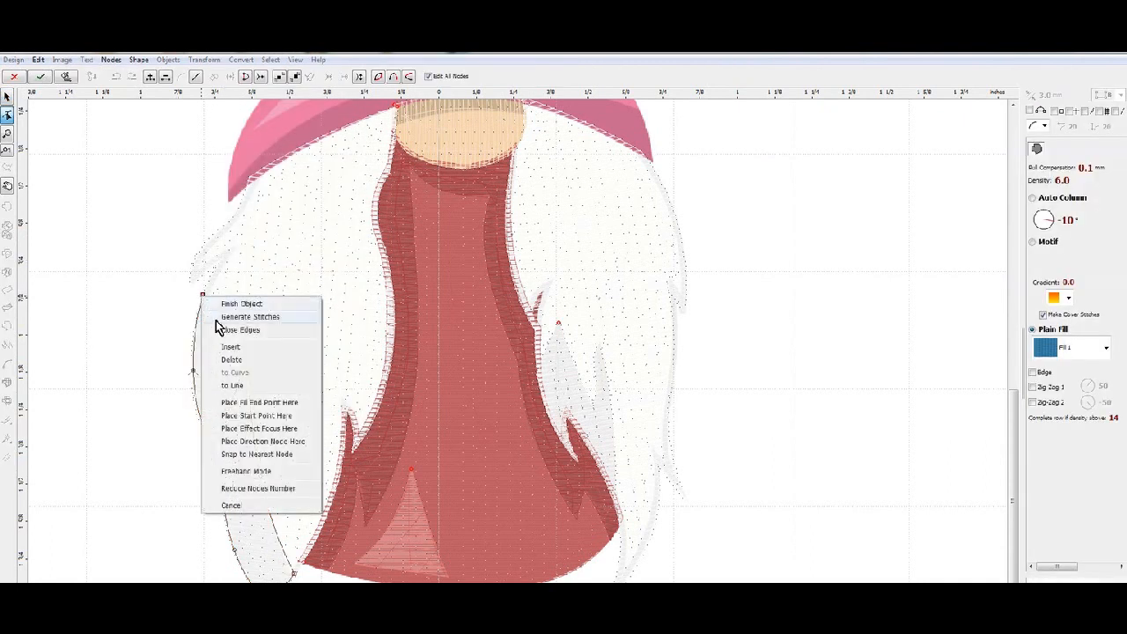
{"action": "left_click", "coordinate": [265, 418]}
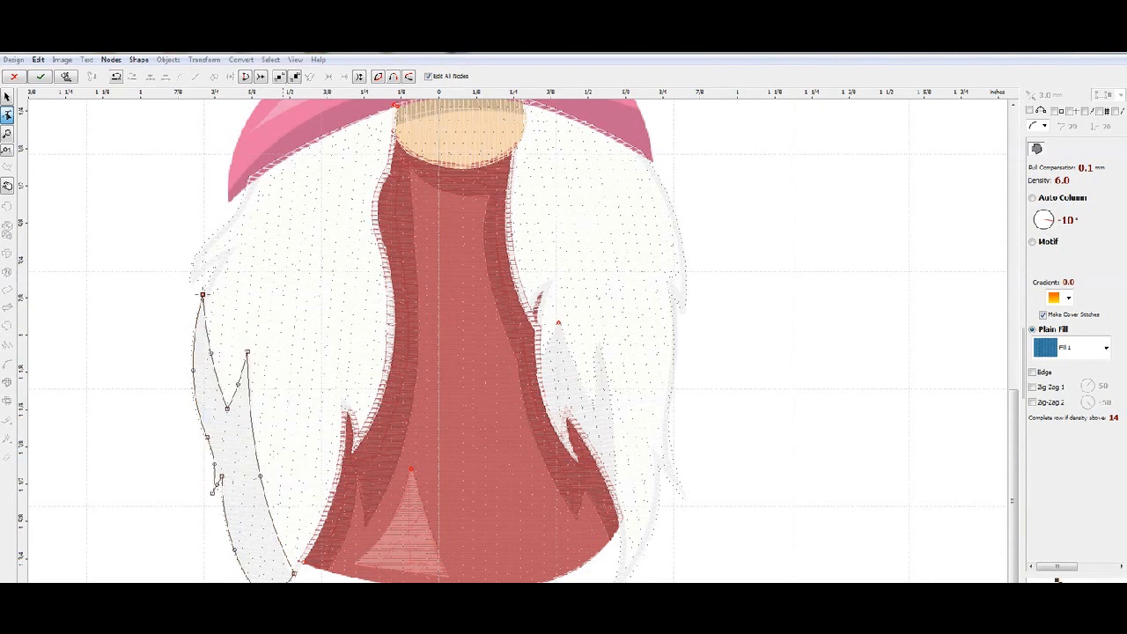
{"action": "right_click", "coordinate": [260, 542]}
{"action": "left_click", "coordinate": [352, 341]}
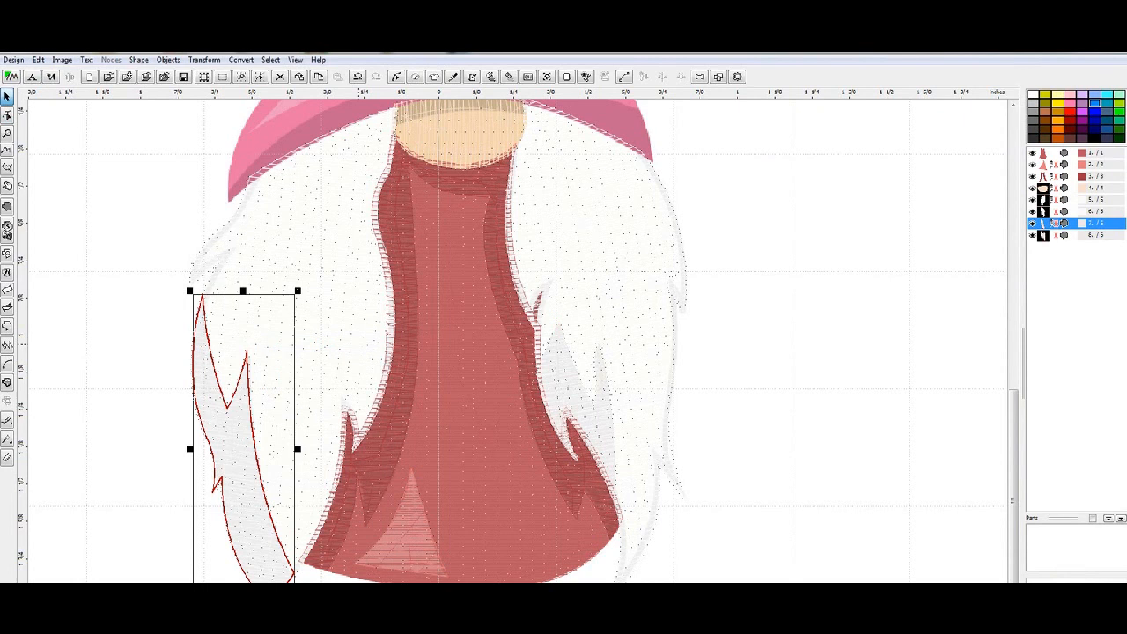
Preview the digitized body, nose and hair in 3D and return to the outline view
{"action": "key", "text": "3"}
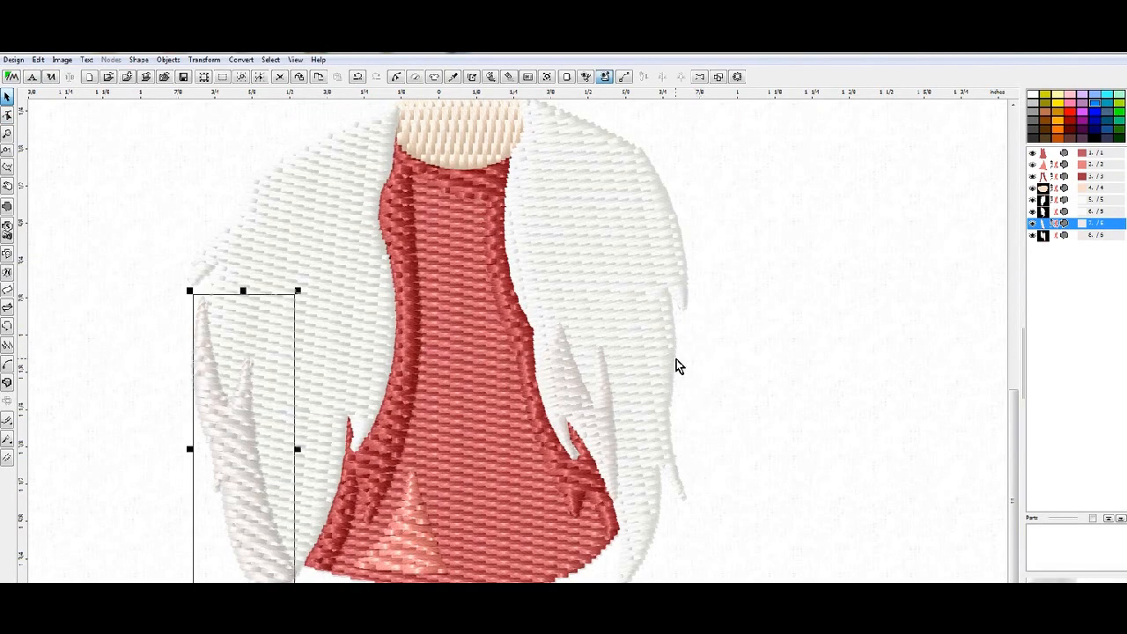
{"action": "key", "text": "minus"}
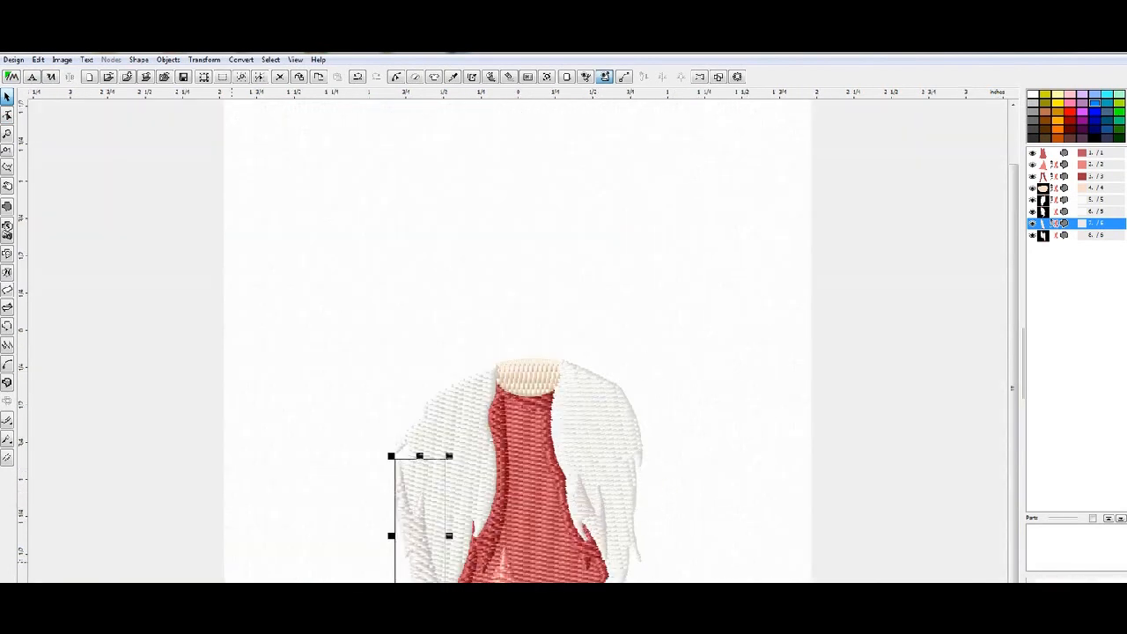
{"action": "key", "text": "3"}
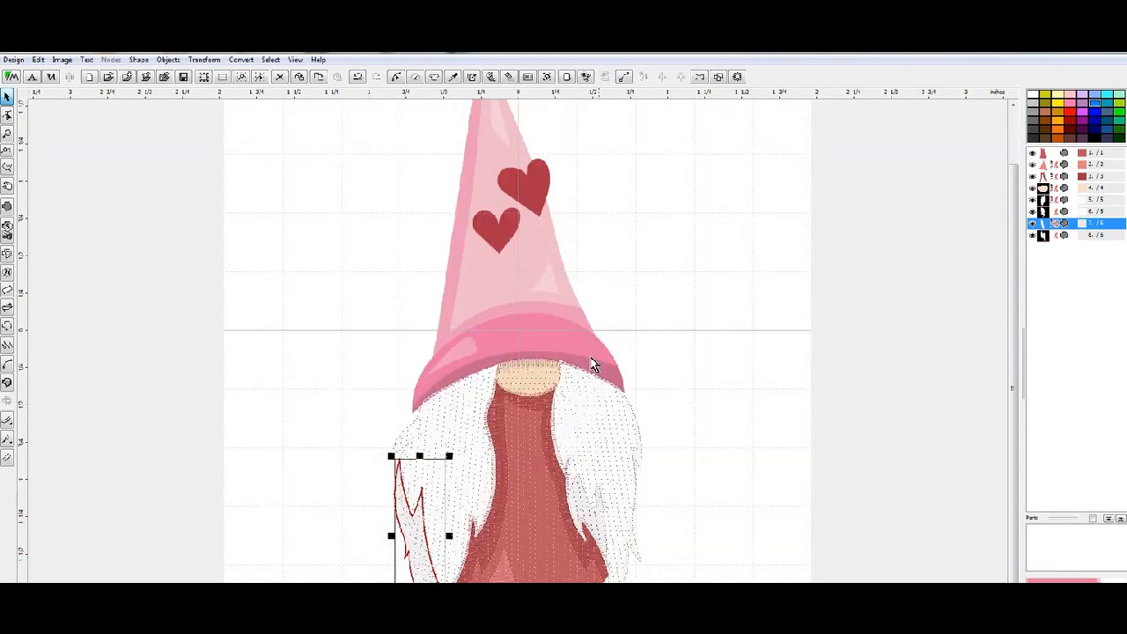
Start a fill for the hat's light pink cone, tracing its right edge from the band up to the tip with curved nodes
{"action": "scroll", "coordinate": [616, 357], "scroll_direction": "up", "scroll_amount": 1}
{"action": "left_click_drag", "start_coordinate": [1015, 370], "coordinate": [1019, 294]}
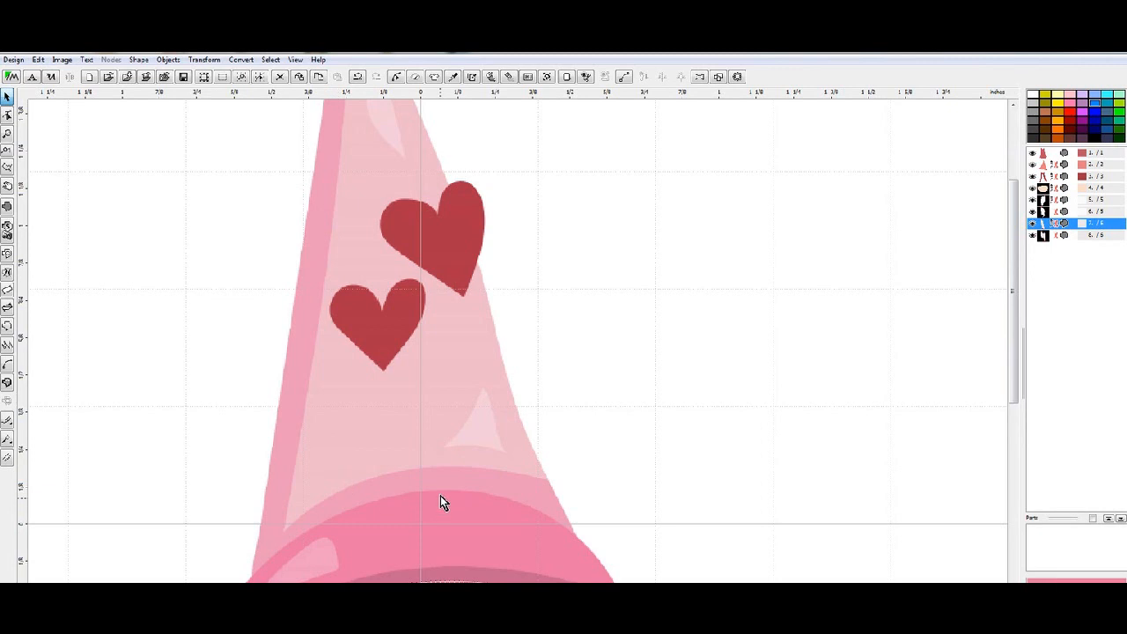
{"action": "left_click", "coordinate": [7, 206]}
{"action": "left_click", "coordinate": [549, 482]}
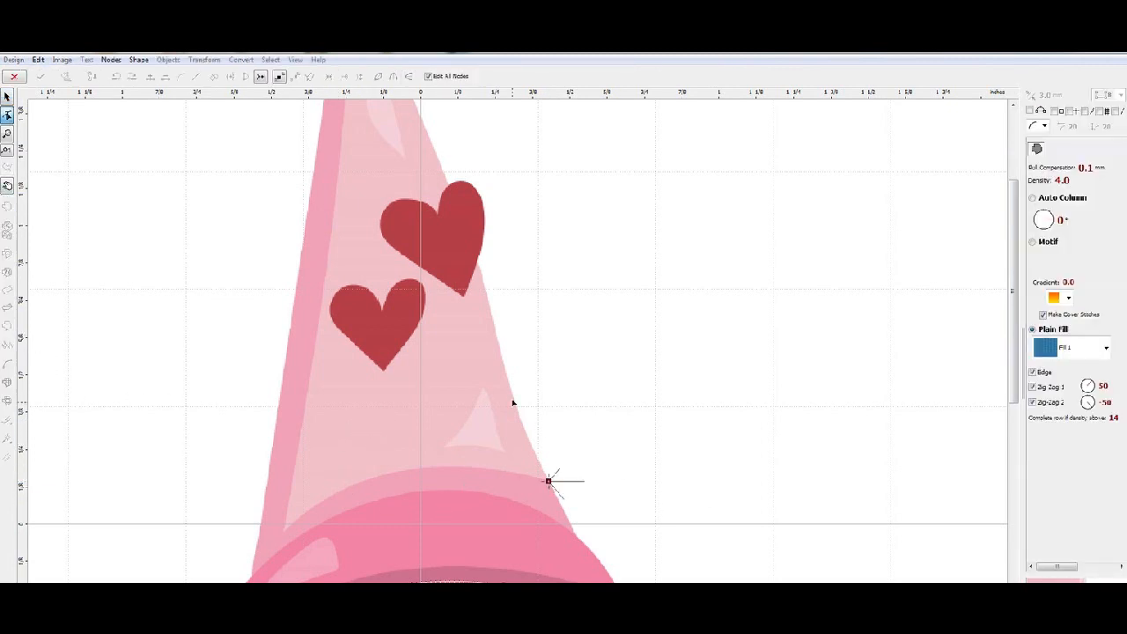
{"action": "left_click", "coordinate": [494, 323]}
{"action": "left_click_drag", "start_coordinate": [520, 402], "coordinate": [515, 405]}
{"action": "left_click", "coordinate": [429, 136]}
{"action": "left_click_drag", "start_coordinate": [461, 229], "coordinate": [457, 223]}
{"action": "right_click", "coordinate": [464, 220]}
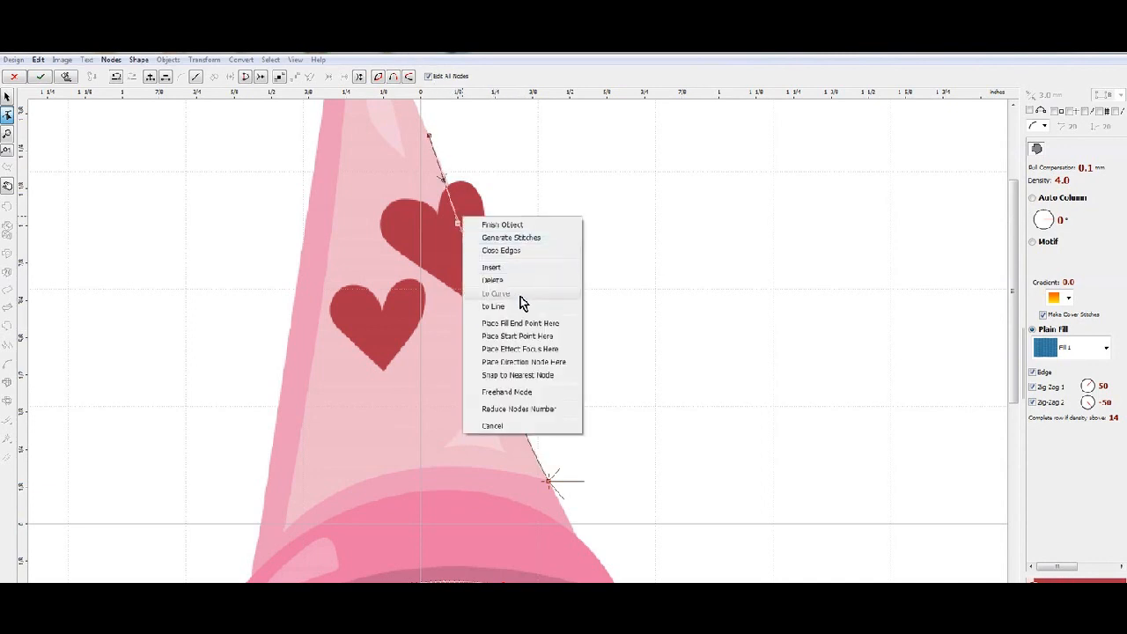
{"action": "left_click", "coordinate": [520, 287]}
{"action": "left_click_drag", "start_coordinate": [462, 233], "coordinate": [465, 228]}
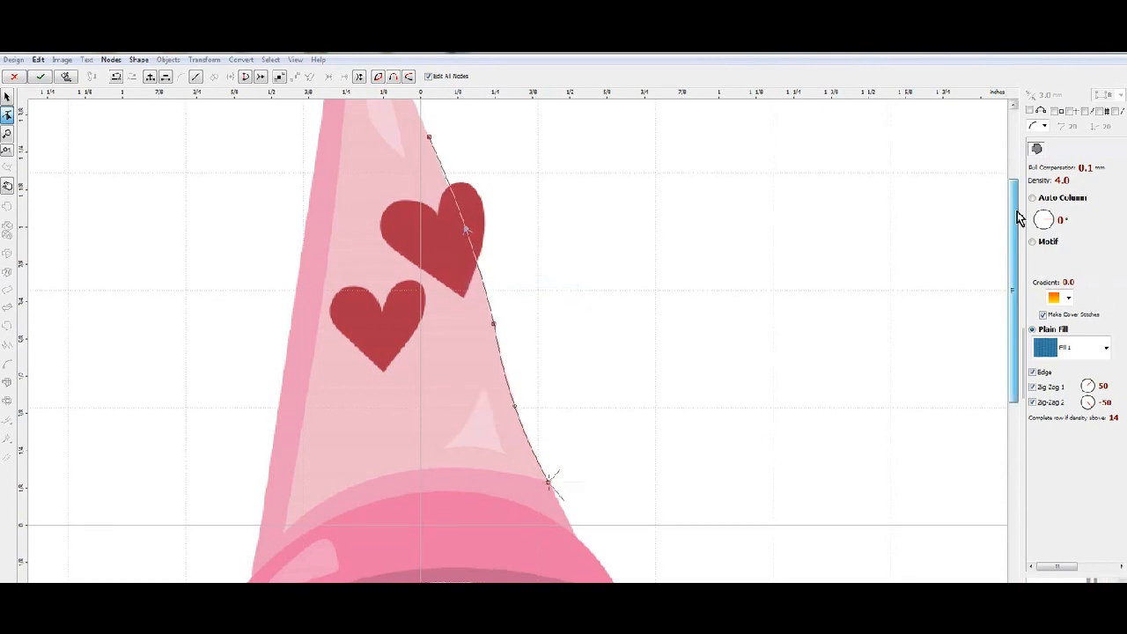
{"action": "left_click_drag", "start_coordinate": [1015, 219], "coordinate": [976, 147]}
{"action": "left_click", "coordinate": [354, 126]}
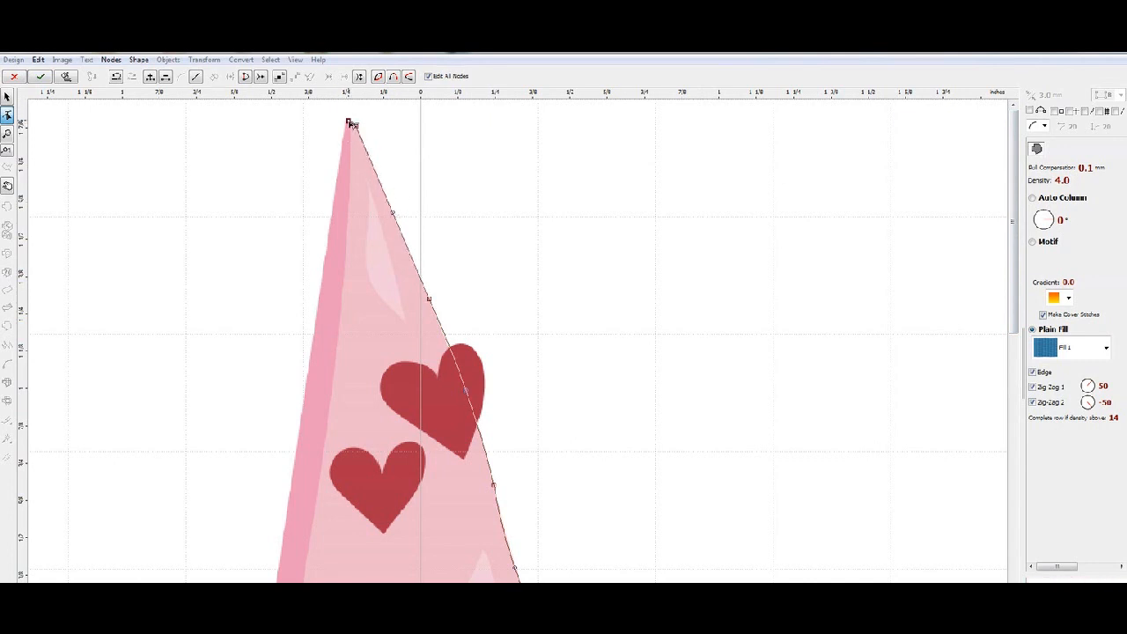
Trace the cone fill down along the darker left strip and back across the curved band edge to the first node
{"action": "left_click", "coordinate": [303, 568]}
{"action": "mouse_move", "coordinate": [324, 351]}
{"action": "left_mouse_down"}
{"action": "mouse_move", "coordinate": [327, 334]}
{"action": "mouse_move", "coordinate": [335, 341]}
{"action": "left_mouse_up"}
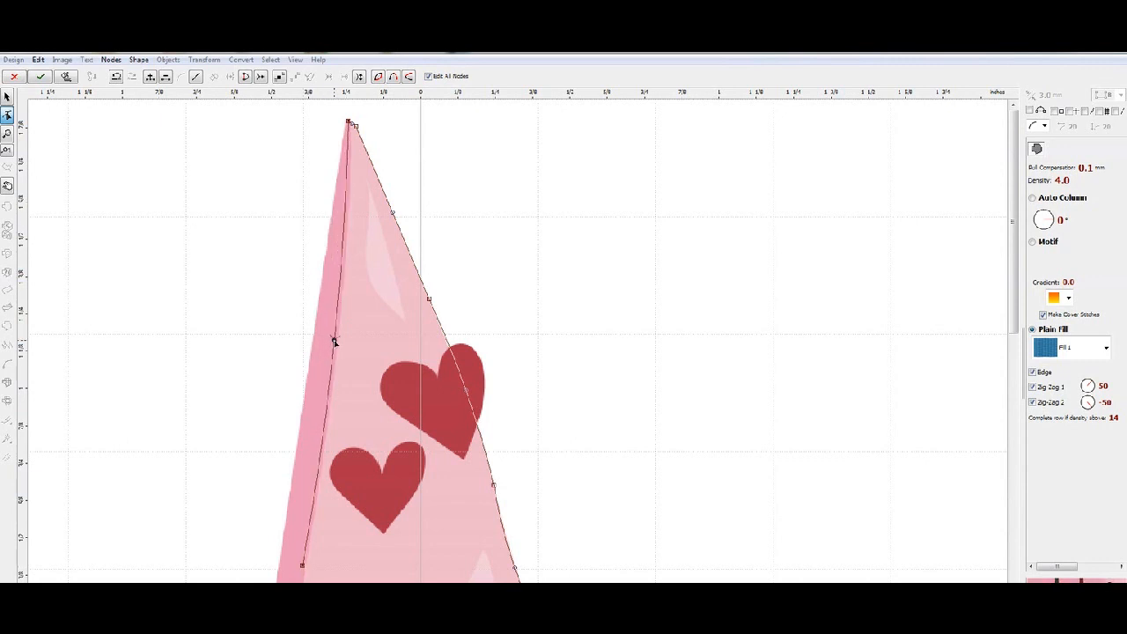
{"action": "left_click_drag", "start_coordinate": [1016, 290], "coordinate": [1019, 440]}
{"action": "left_click", "coordinate": [281, 348]}
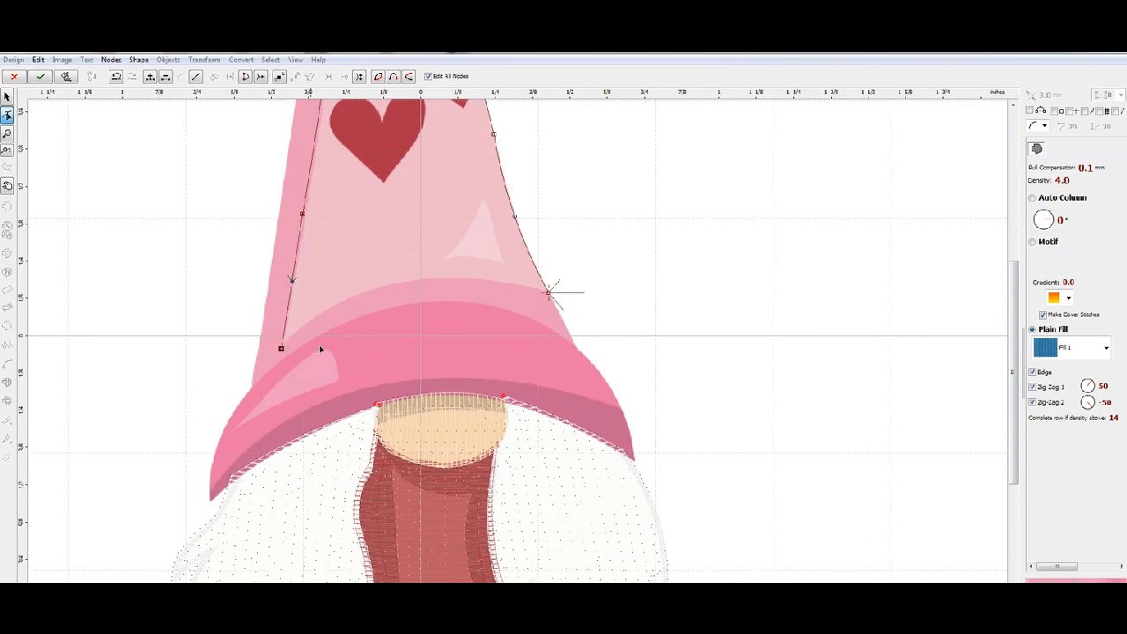
{"action": "left_click_drag", "start_coordinate": [529, 294], "coordinate": [547, 293]}
{"action": "left_click_drag", "start_coordinate": [401, 323], "coordinate": [402, 287]}
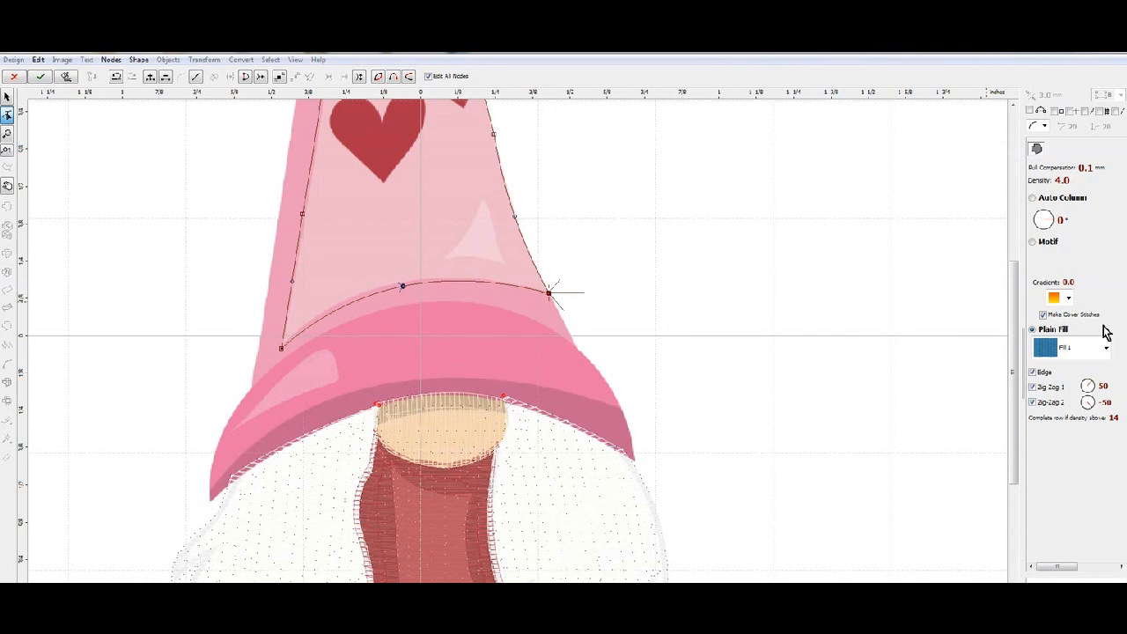
Set the hat cone's stitch length to 3.0 mm and generate its stitches
{"action": "left_click", "coordinate": [1099, 564]}
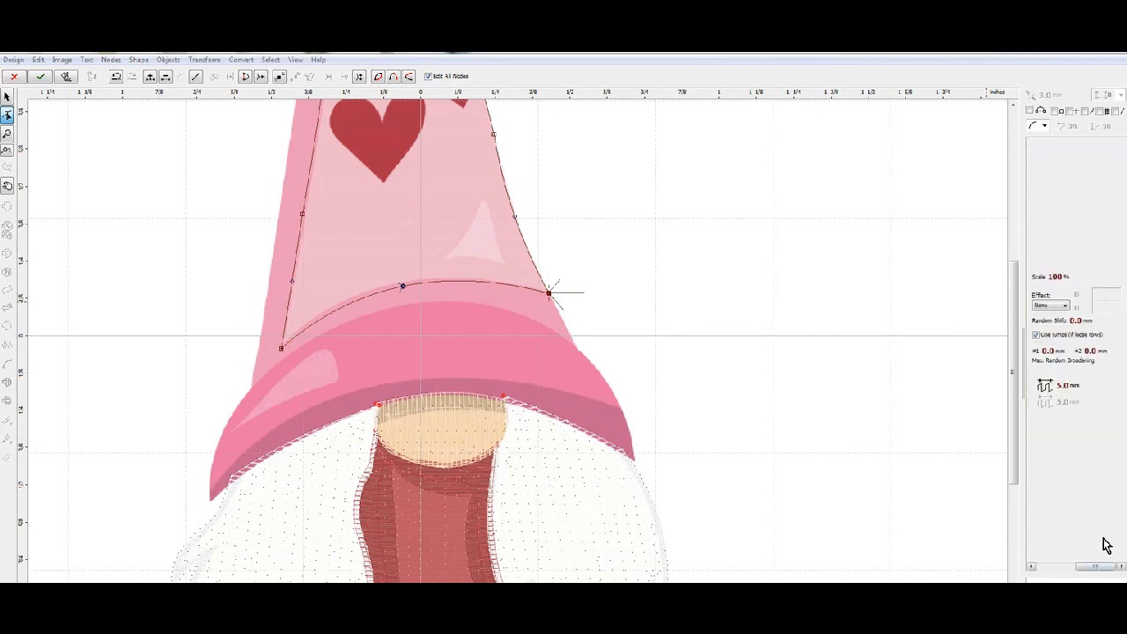
{"action": "left_click", "coordinate": [1042, 394]}
{"action": "left_click_drag", "start_coordinate": [60, 115], "coordinate": [51, 115]}
{"action": "type", "text": "3"}
{"action": "left_click", "coordinate": [278, 143]}
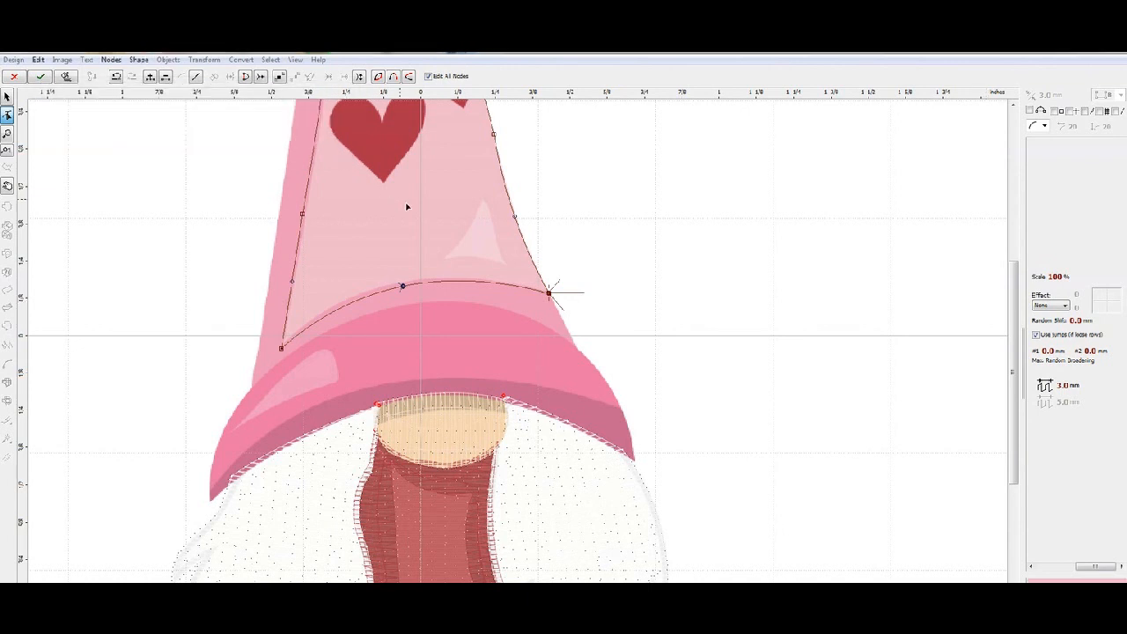
{"action": "right_click", "coordinate": [440, 220]}
{"action": "left_click", "coordinate": [511, 242]}
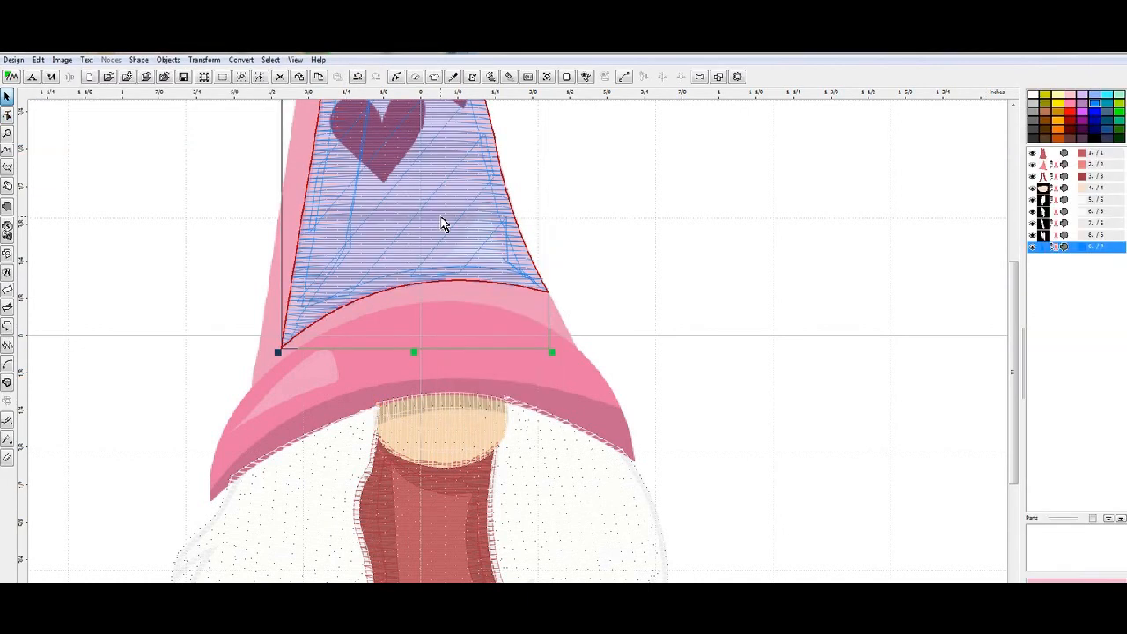
Sample the hat cone's colour from the picture and assign it the Floriani thread PF 131 Light Lilac
{"action": "right_click", "coordinate": [443, 220]}
{"action": "mouse_move", "coordinate": [506, 294]}
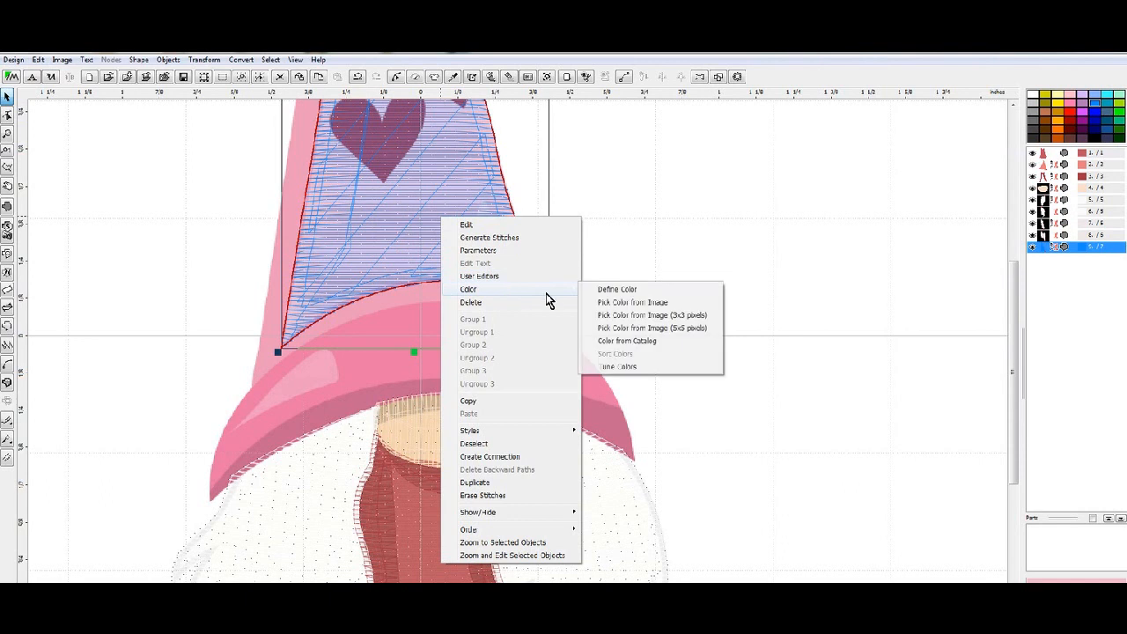
{"action": "left_click", "coordinate": [624, 302]}
{"action": "right_click", "coordinate": [401, 233]}
{"action": "mouse_move", "coordinate": [470, 303]}
{"action": "left_click", "coordinate": [577, 350]}
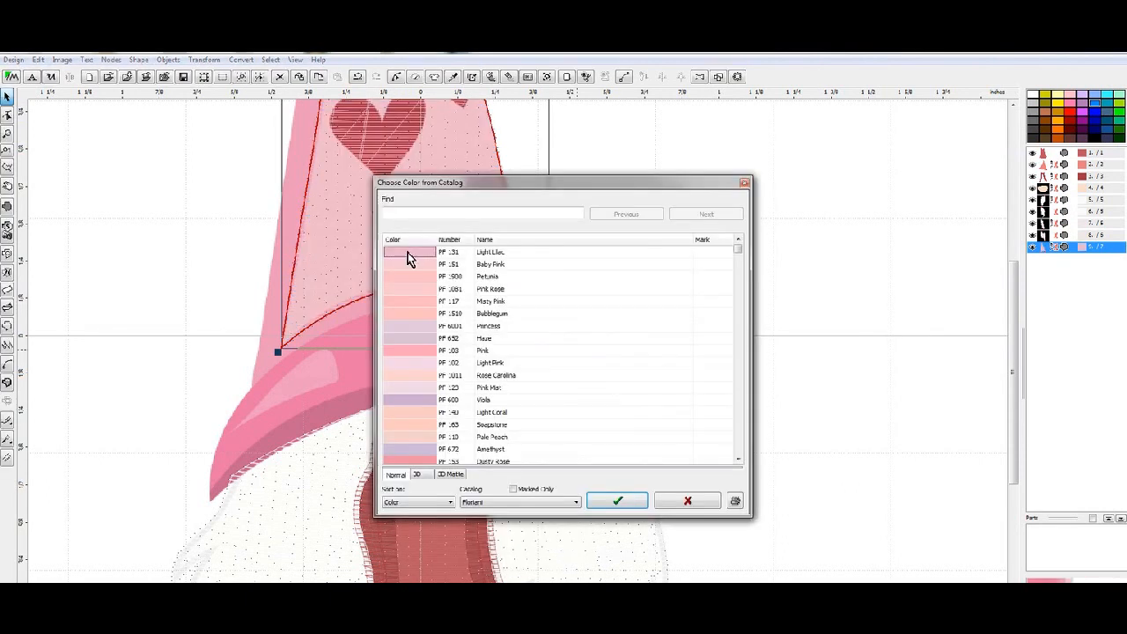
{"action": "left_click", "coordinate": [623, 504]}
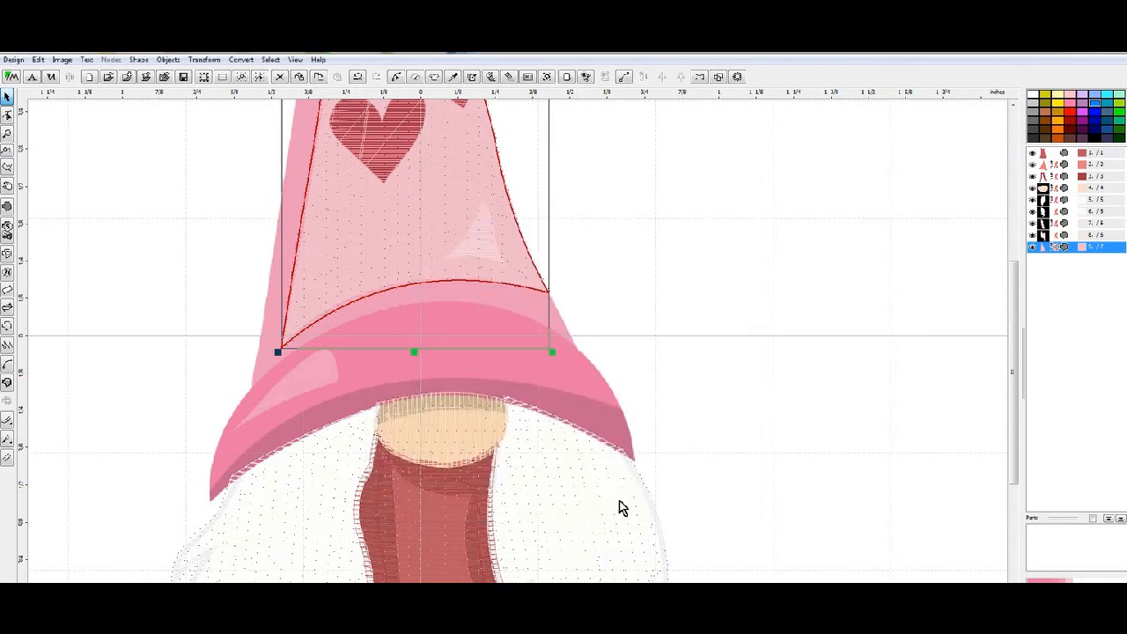
Trace the small triangular highlight low on the hat as a fill and place its fill end point at the lower-left corner
{"action": "left_click", "coordinate": [7, 206]}
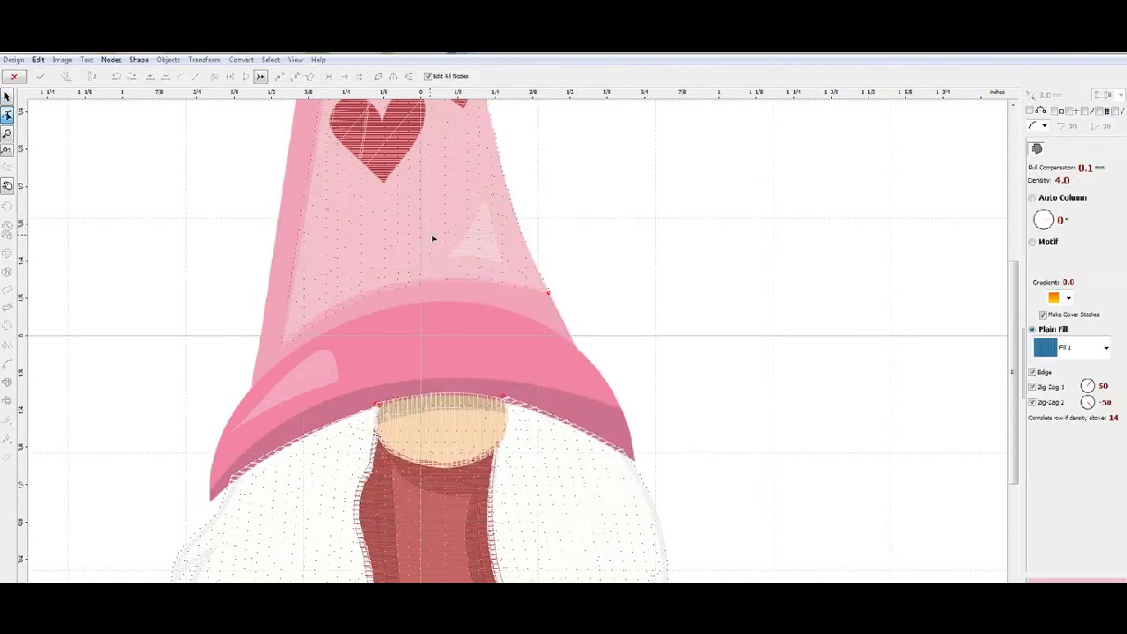
{"action": "left_click", "coordinate": [482, 200]}
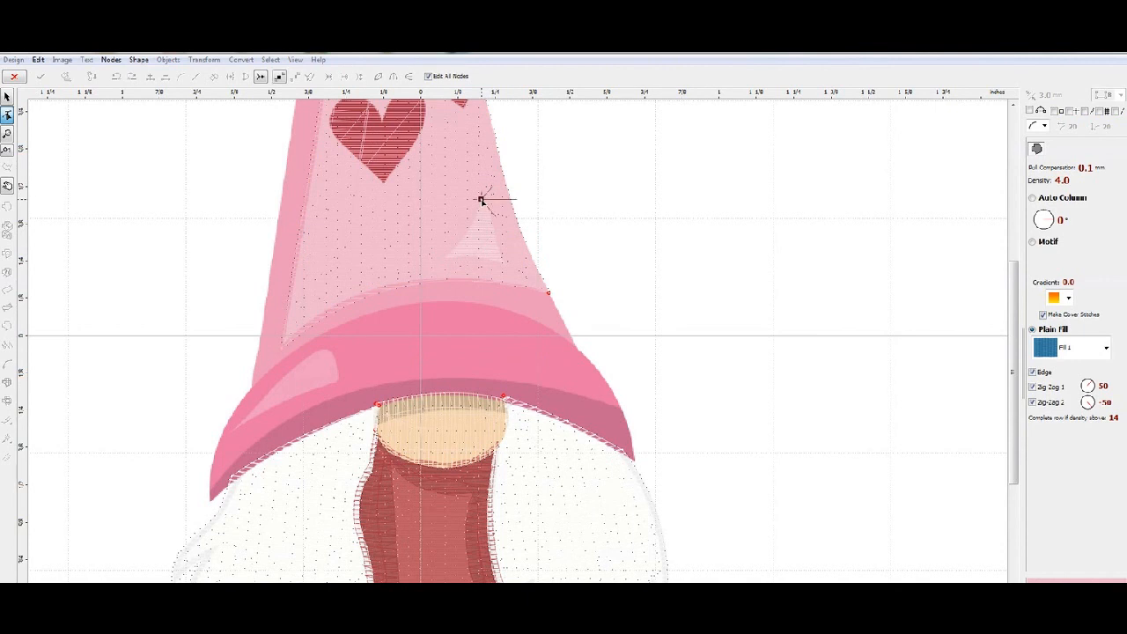
{"action": "left_click", "coordinate": [504, 261]}
{"action": "left_click", "coordinate": [445, 260]}
{"action": "left_click_drag", "start_coordinate": [474, 261], "coordinate": [473, 257]}
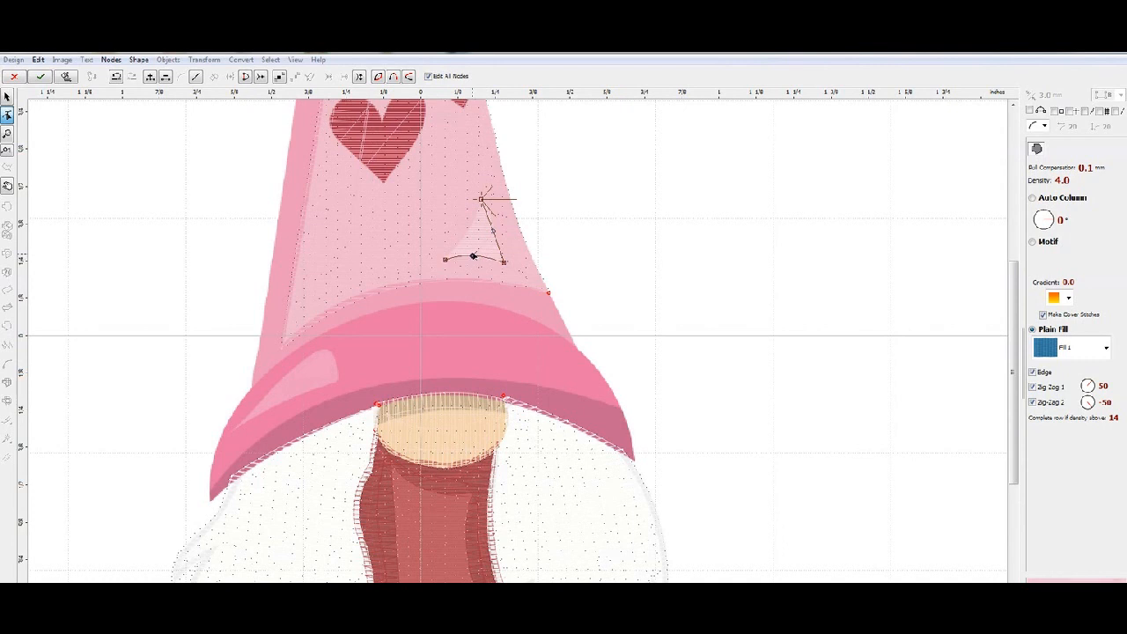
{"action": "right_click", "coordinate": [446, 259]}
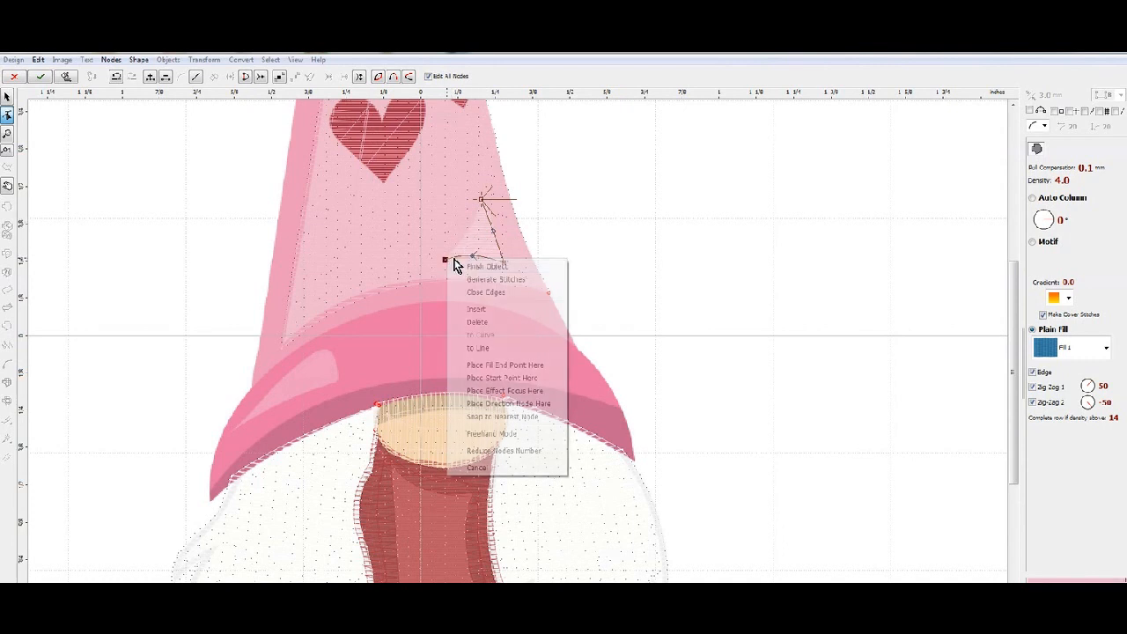
{"action": "left_click", "coordinate": [489, 364]}
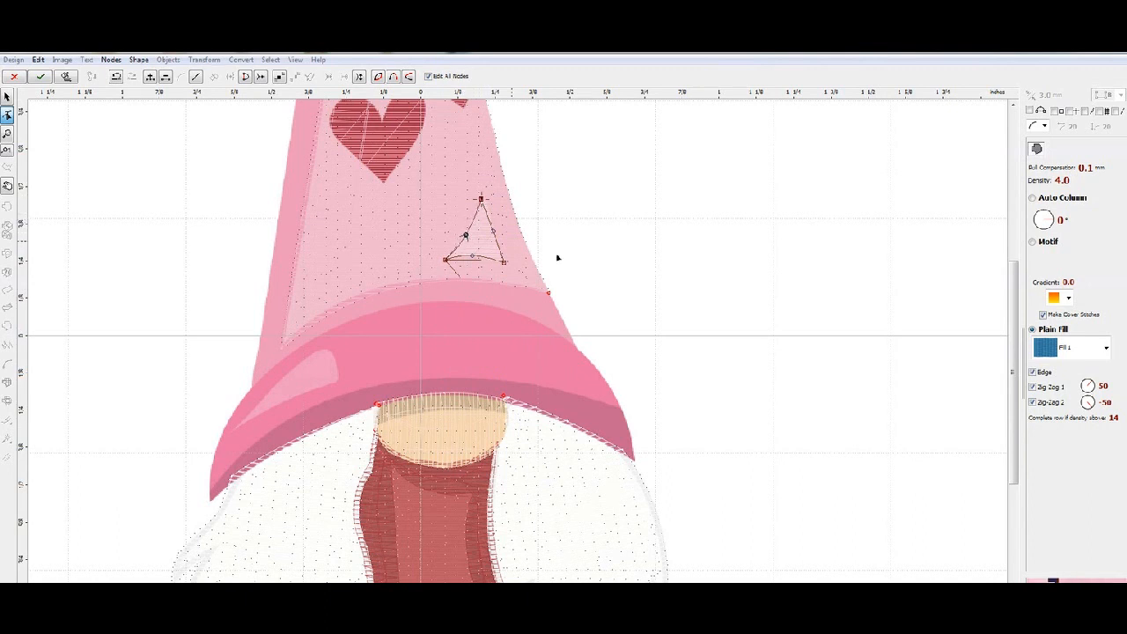
Turn off the triangular highlight's Edge, Zig-Zag 1 and Zig-Zag 2 underlays, set its density to 6.0 and generate its stitches
{"action": "left_click", "coordinate": [1046, 374]}
{"action": "left_click", "coordinate": [1042, 406]}
{"action": "left_click", "coordinate": [1032, 180]}
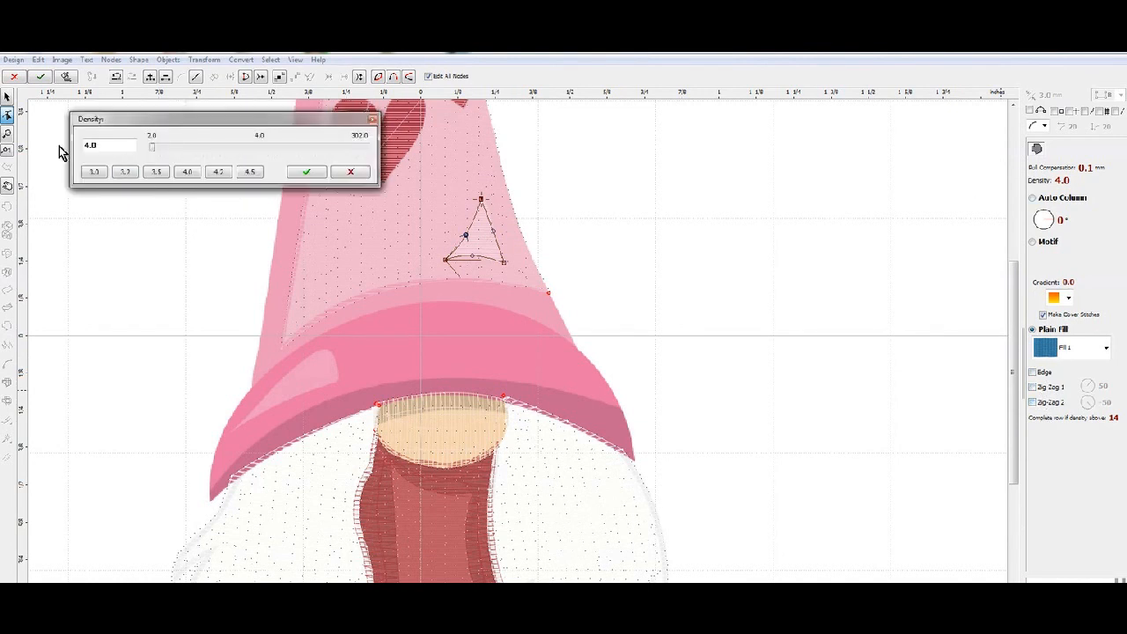
{"action": "type", "text": "5"}
{"action": "left_click", "coordinate": [307, 173]}
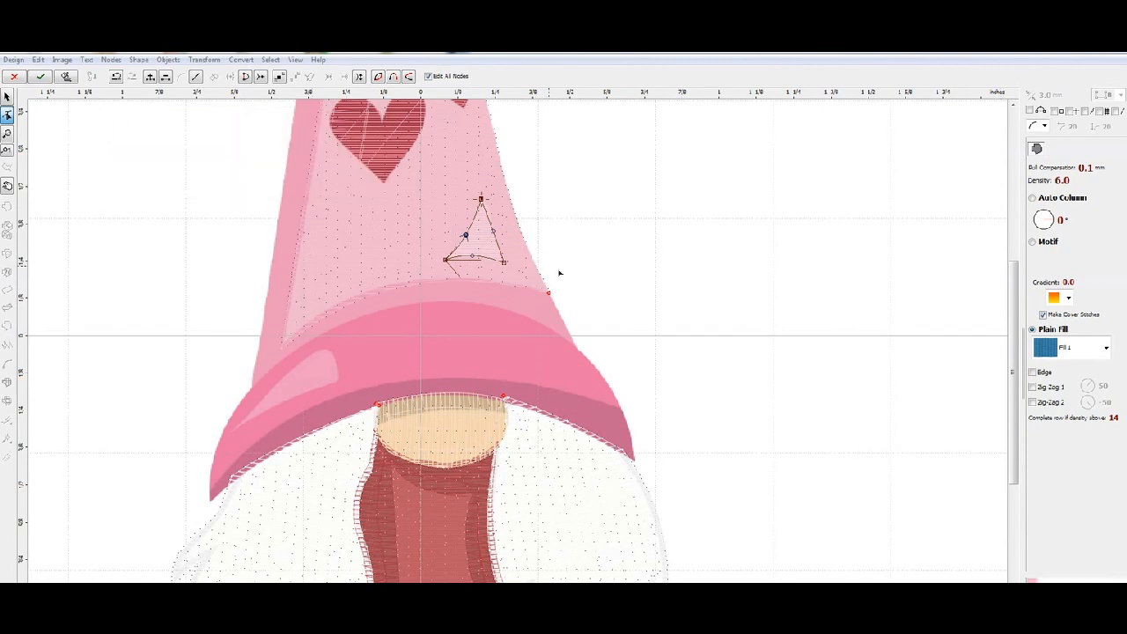
{"action": "right_click", "coordinate": [488, 243]}
{"action": "left_click", "coordinate": [512, 251]}
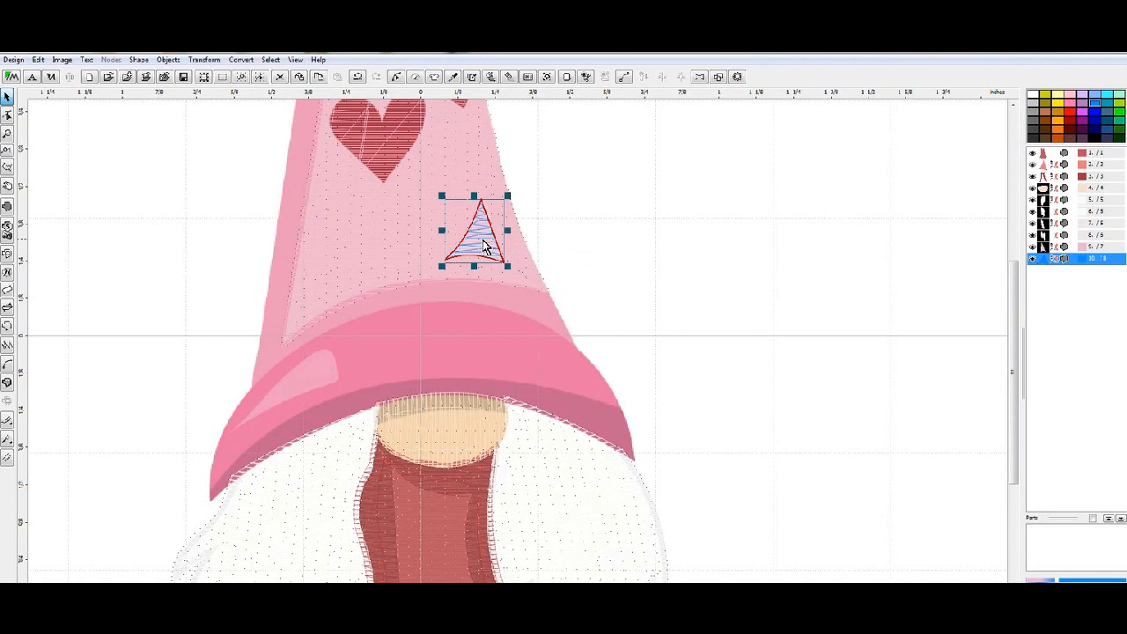
Sample the triangular highlight's colour from the picture and assign it the Floriani thread PF 151 Baby Pink
{"action": "right_click", "coordinate": [482, 239]}
{"action": "mouse_move", "coordinate": [533, 313]}
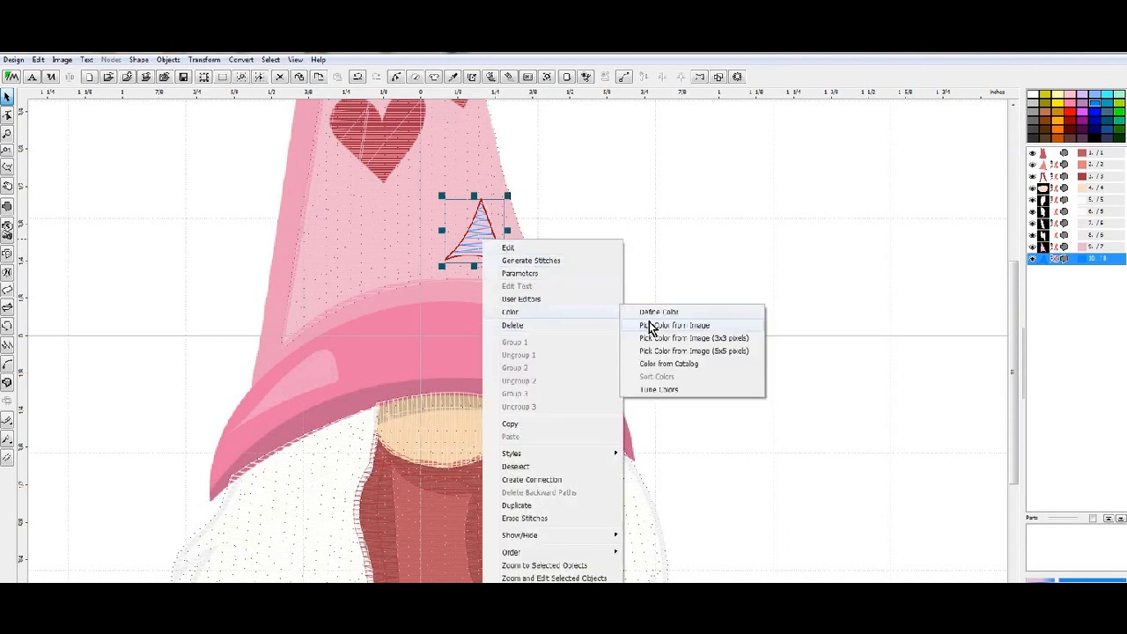
{"action": "left_click", "coordinate": [664, 324]}
{"action": "left_click", "coordinate": [478, 249]}
{"action": "right_click", "coordinate": [475, 249]}
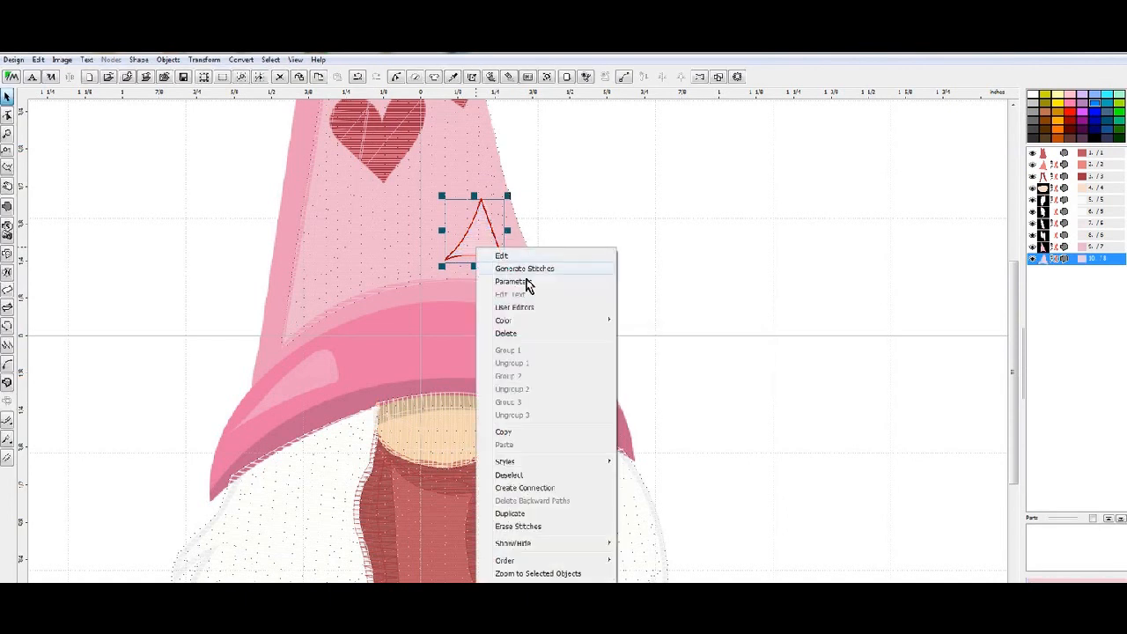
{"action": "mouse_move", "coordinate": [564, 326]}
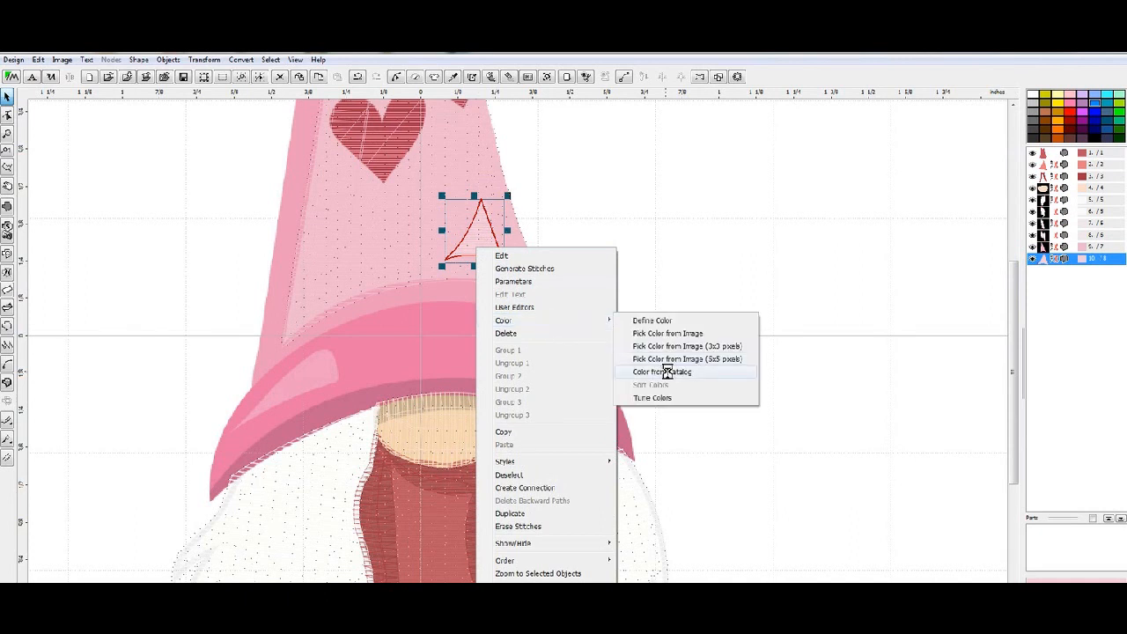
{"action": "left_click", "coordinate": [664, 372]}
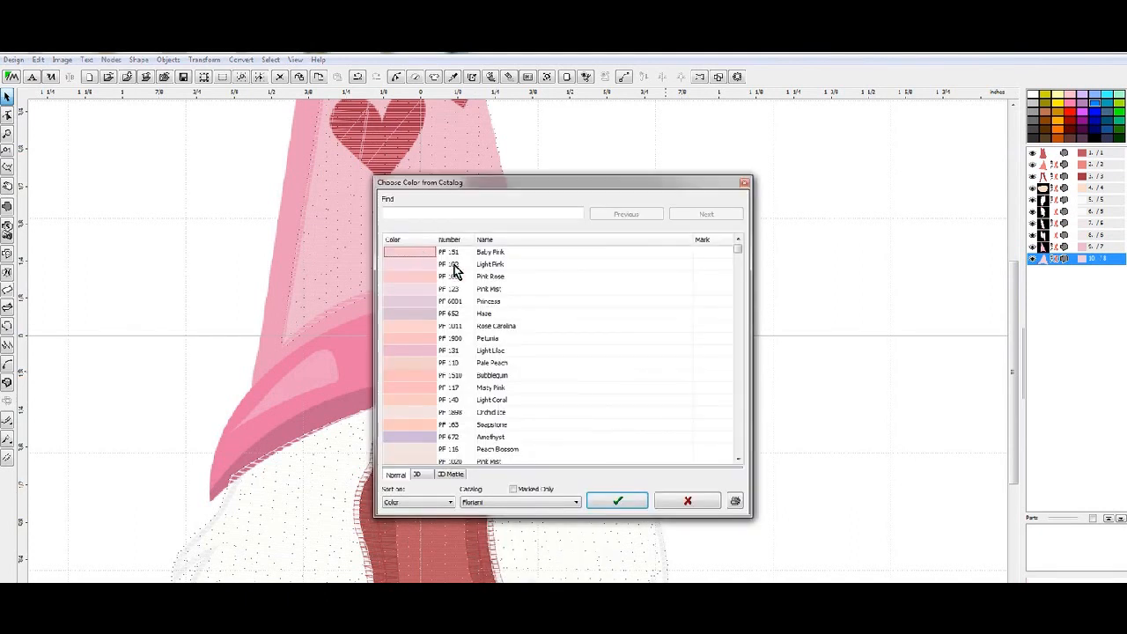
{"action": "left_click", "coordinate": [642, 503]}
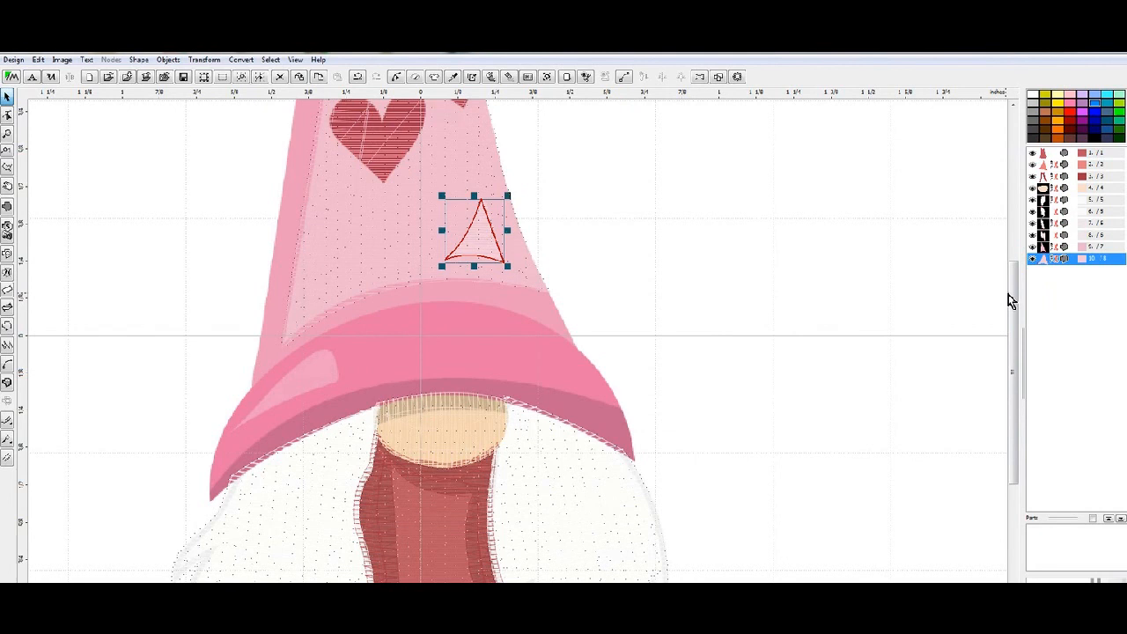
Trace the narrow highlight near the hat's tip as a fill and place its fill end point at the lower tip
{"action": "left_click_drag", "start_coordinate": [1013, 298], "coordinate": [1008, 127]}
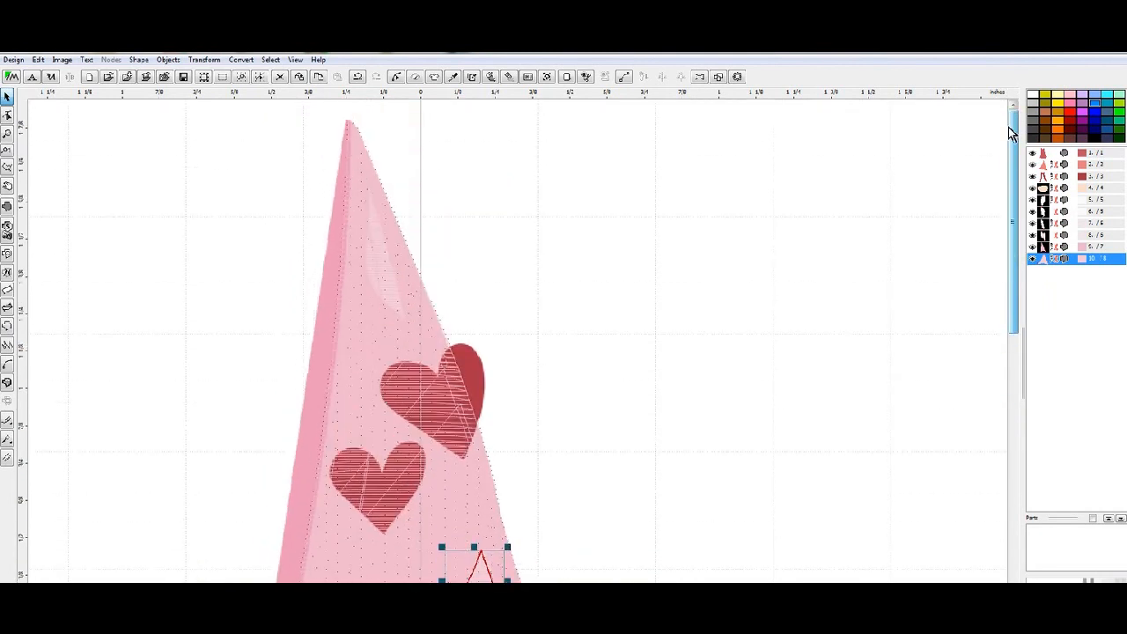
{"action": "left_click", "coordinate": [7, 211]}
{"action": "left_click", "coordinate": [371, 186]}
{"action": "left_click", "coordinate": [367, 182]}
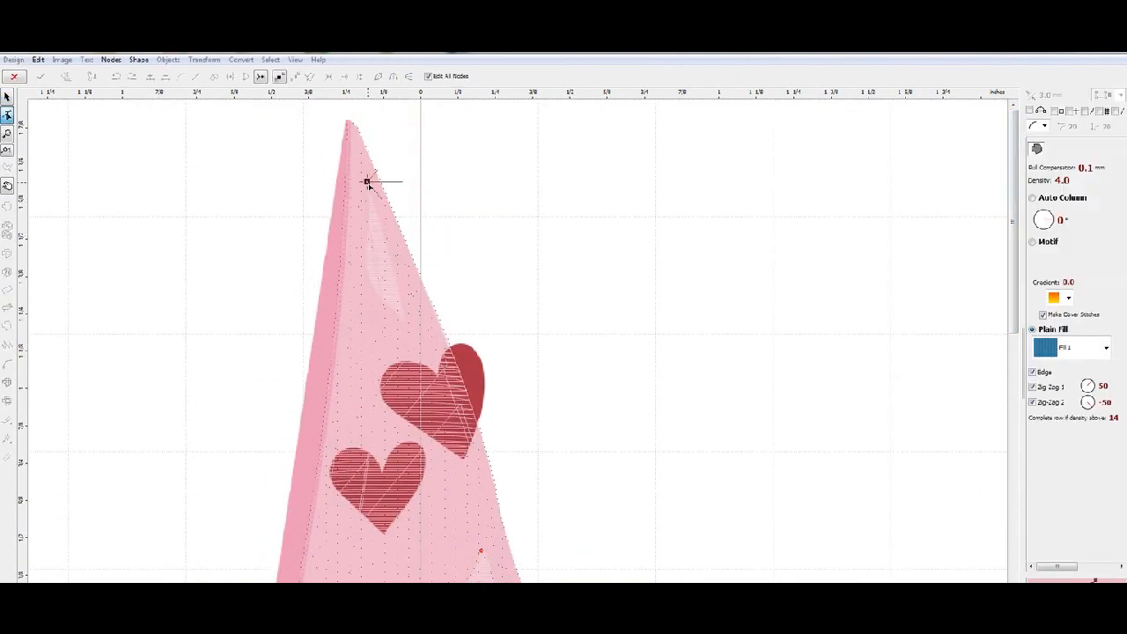
{"action": "left_click", "coordinate": [404, 321]}
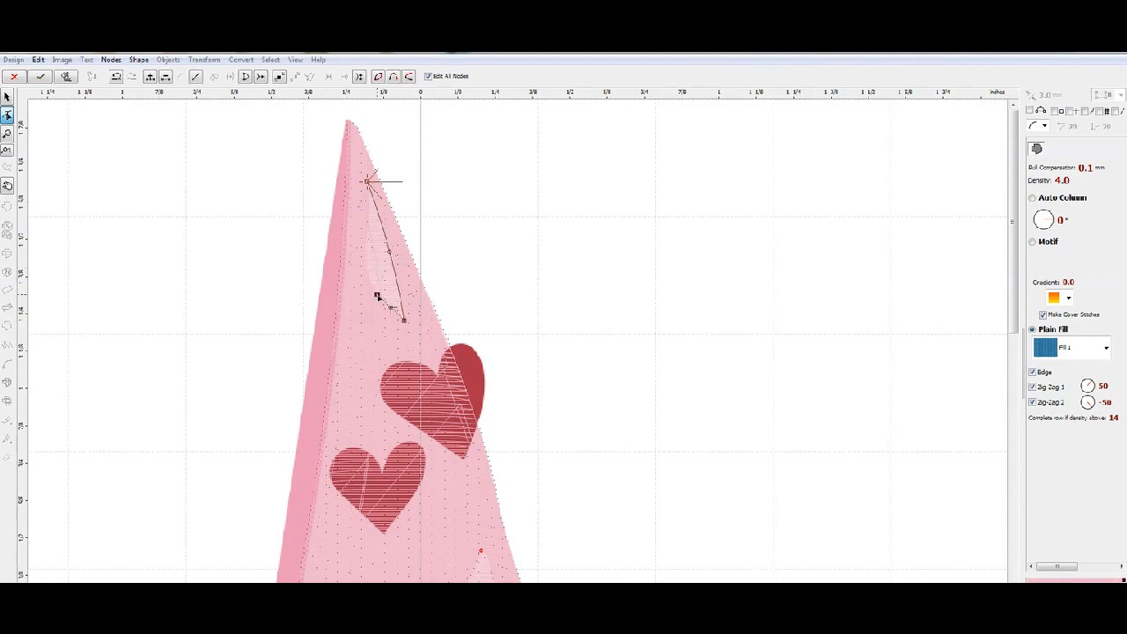
{"action": "left_click", "coordinate": [366, 239]}
{"action": "left_click", "coordinate": [366, 267]}
{"action": "left_click_drag", "start_coordinate": [369, 212], "coordinate": [372, 181]}
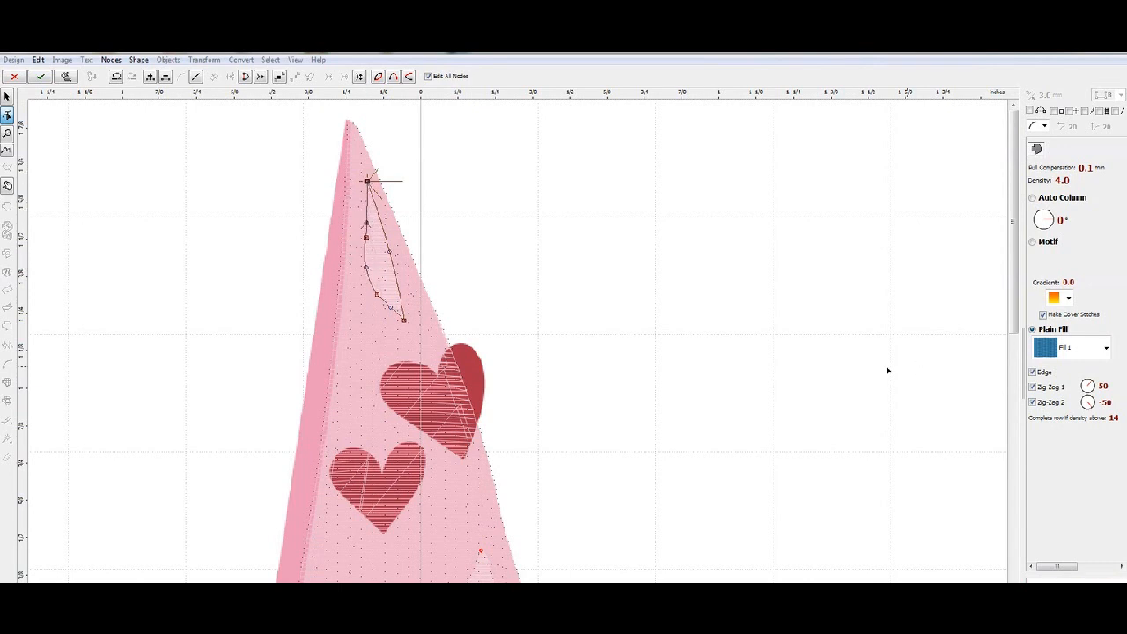
{"action": "left_click", "coordinate": [404, 320]}
{"action": "right_click", "coordinate": [405, 322]}
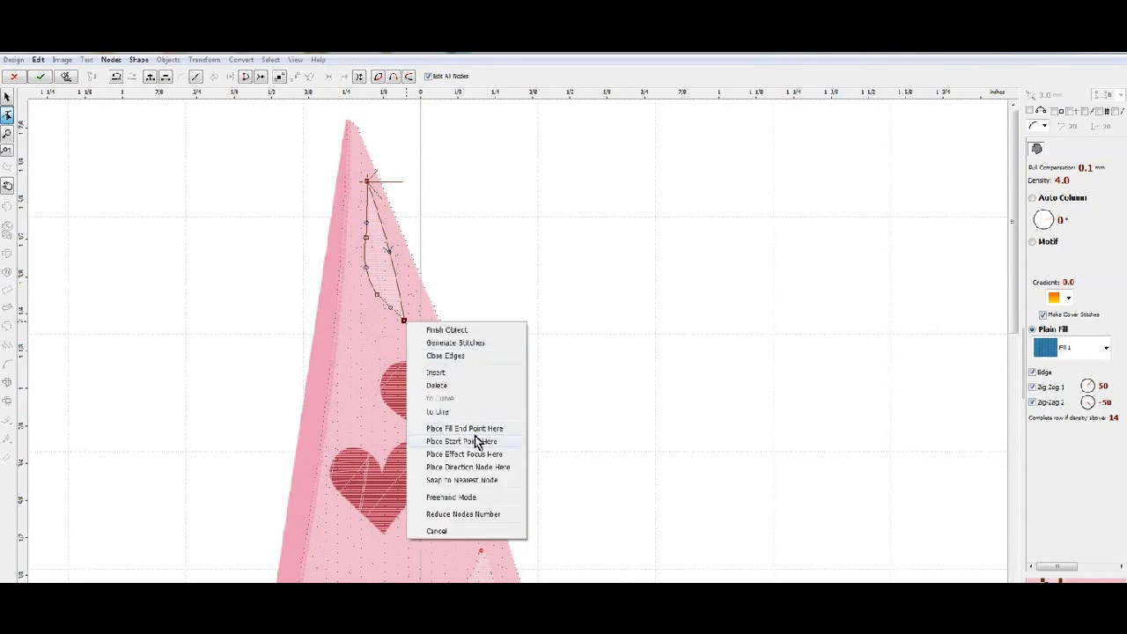
{"action": "left_click", "coordinate": [476, 429]}
Turn off the narrow highlight's Edge, Zig-Zag 1 and Zig-Zag 2 underlays, set its density to 6.0 and generate its stitches
{"action": "left_click", "coordinate": [1033, 402]}
{"action": "left_click", "coordinate": [1033, 386]}
{"action": "left_click", "coordinate": [1033, 372]}
{"action": "left_click", "coordinate": [1041, 181]}
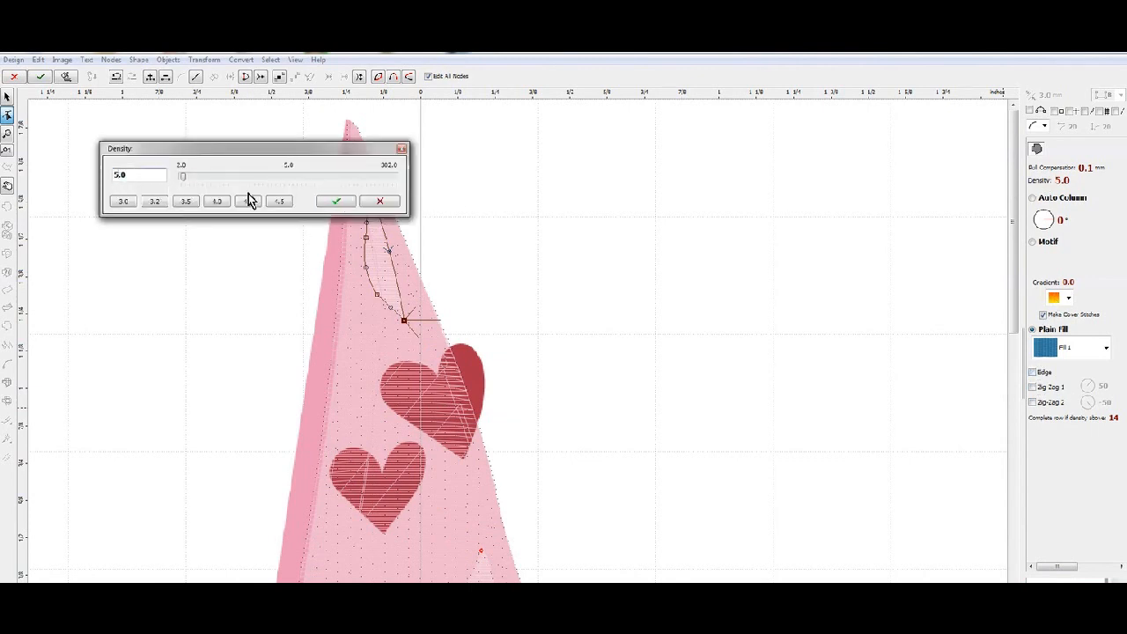
{"action": "type", "text": "6.0"}
{"action": "left_click", "coordinate": [335, 202]}
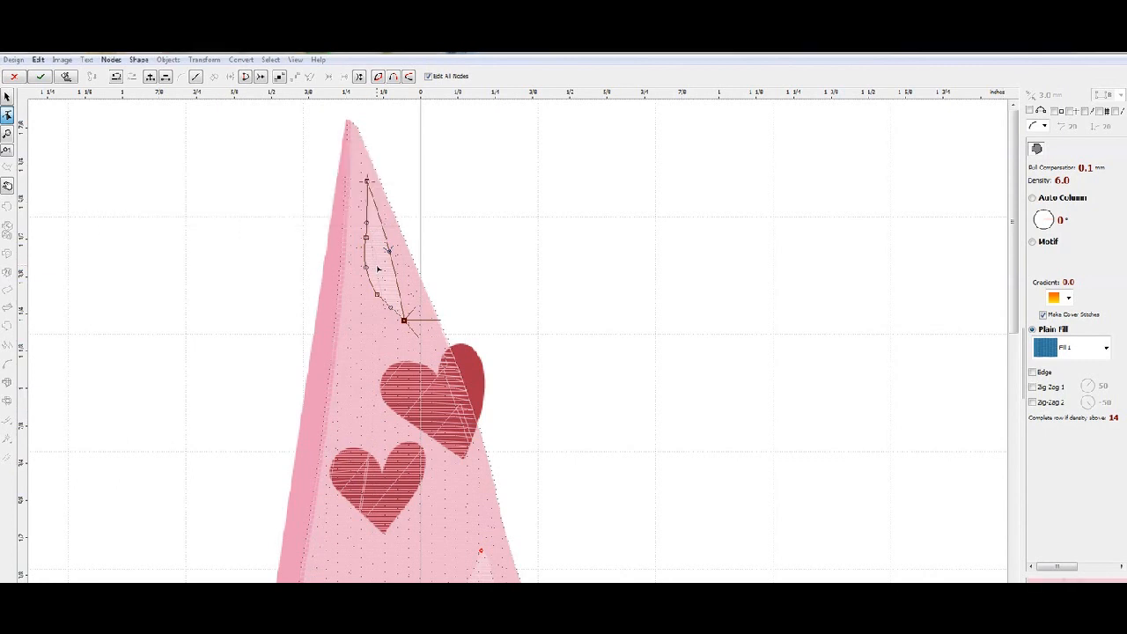
{"action": "right_click", "coordinate": [378, 269]}
{"action": "left_click", "coordinate": [421, 289]}
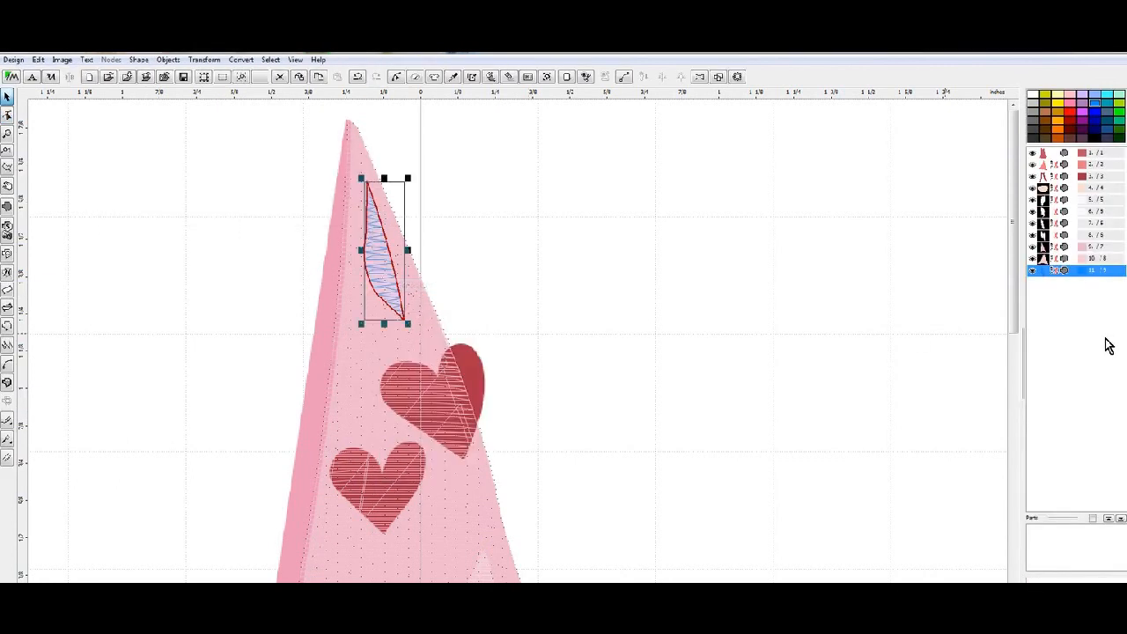
Select both hat highlights together and assign them the Floriani thread PF 151 Baby Pink
{"action": "left_click", "coordinate": [1044, 262], "text": "ctrl"}
{"action": "right_click", "coordinate": [1047, 271]}
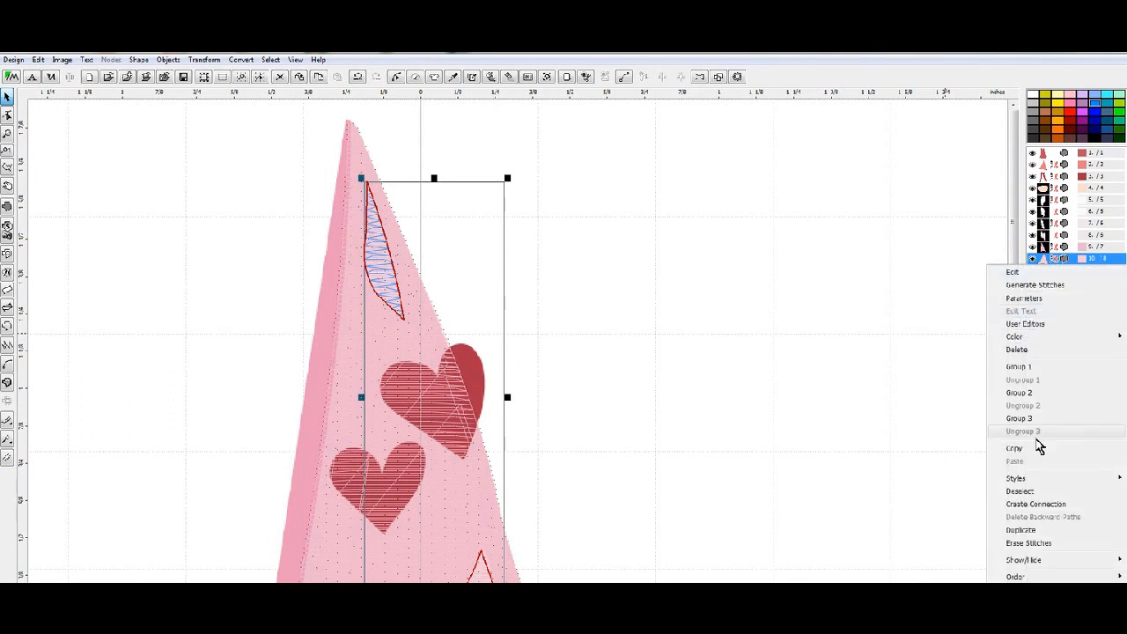
{"action": "mouse_move", "coordinate": [1018, 339]}
{"action": "left_click", "coordinate": [891, 388]}
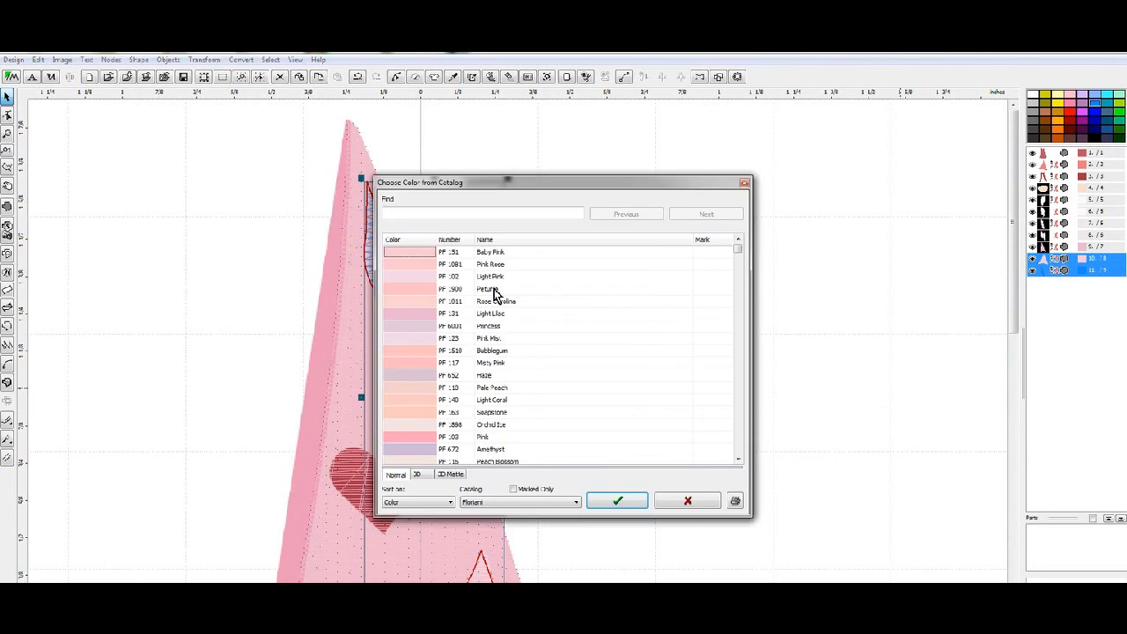
{"action": "left_click", "coordinate": [616, 501]}
Start a new fill for the hat's darker pink shading and trace its outer left edge from the tip down to the brim
{"action": "scroll", "coordinate": [973, 377], "scroll_direction": "down", "scroll_amount": 2}
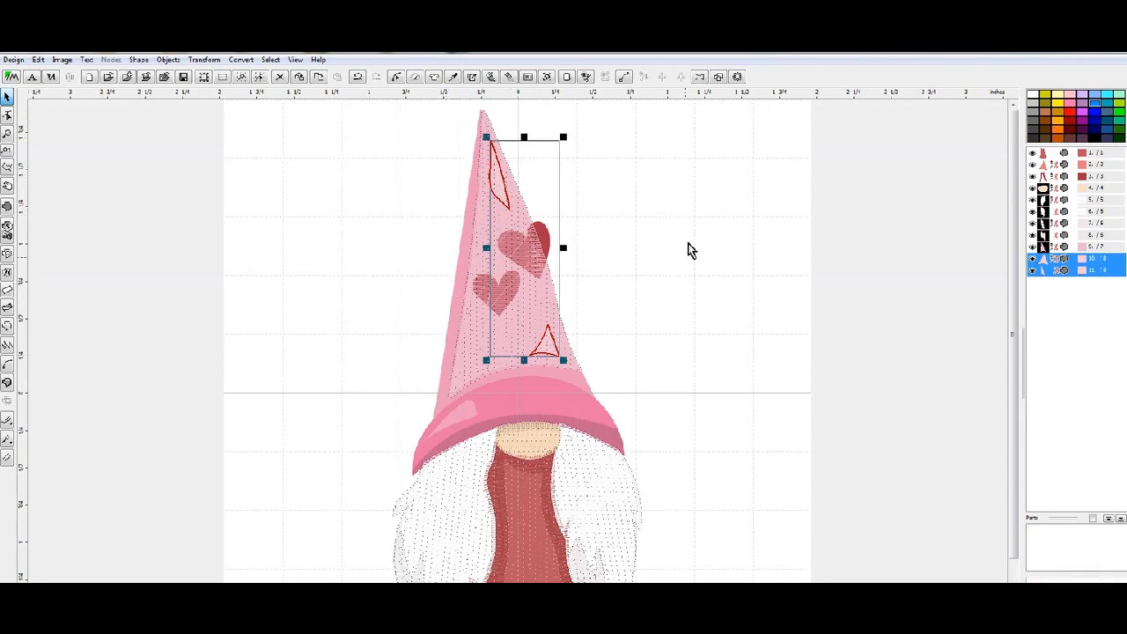
{"action": "left_click", "coordinate": [8, 209]}
{"action": "scroll", "coordinate": [485, 114], "scroll_direction": "up", "scroll_amount": 3}
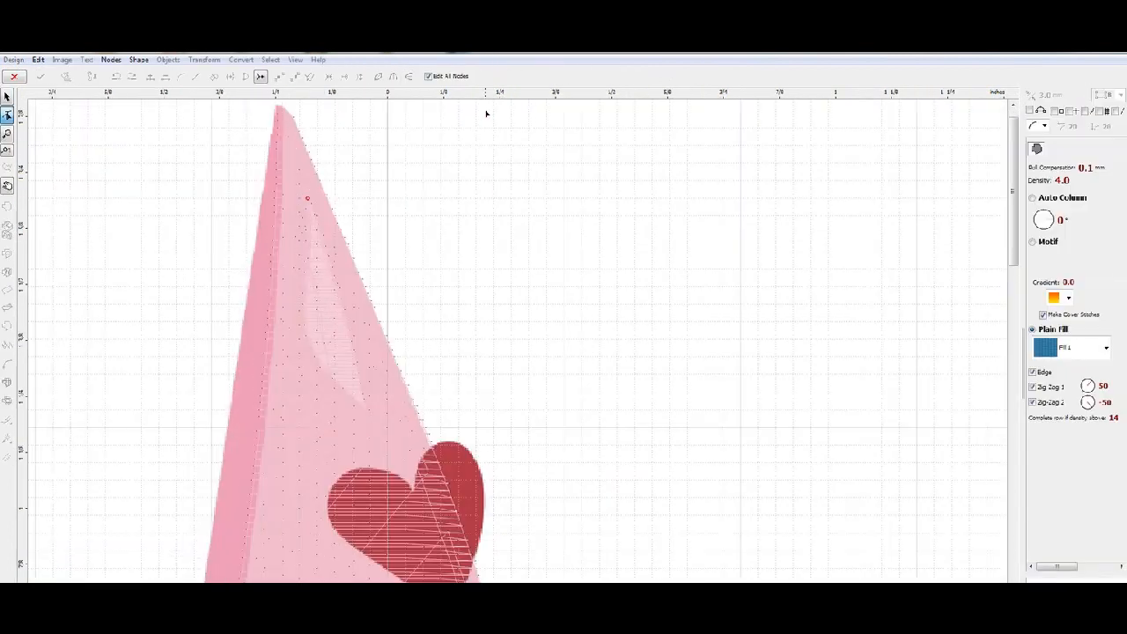
{"action": "left_click", "coordinate": [282, 109]}
{"action": "left_click", "coordinate": [276, 104]}
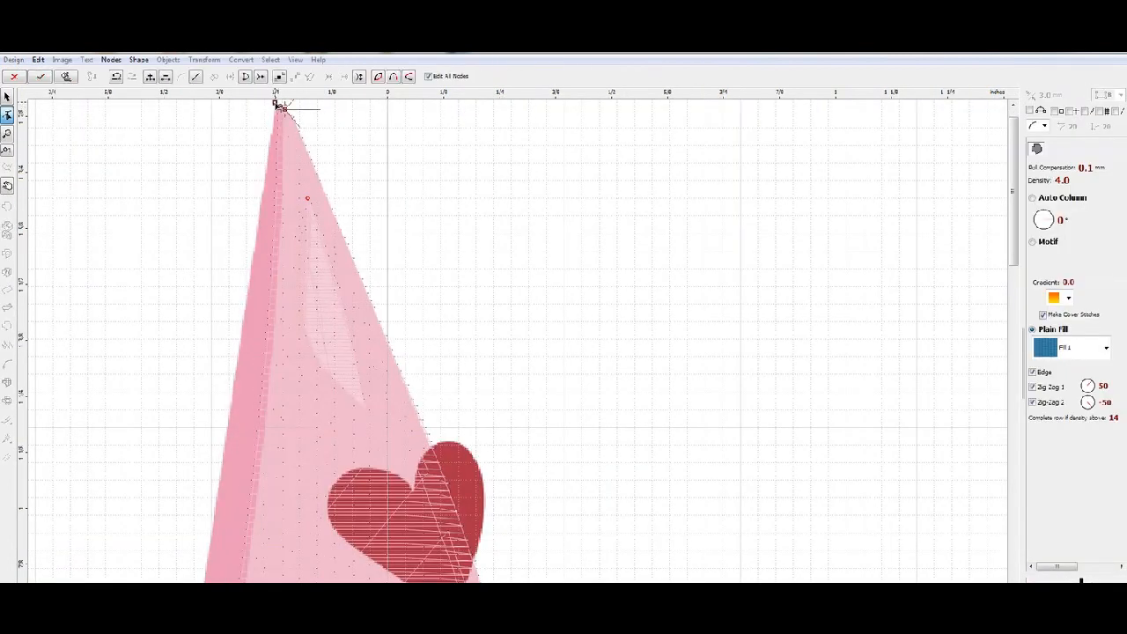
{"action": "left_click", "coordinate": [208, 550]}
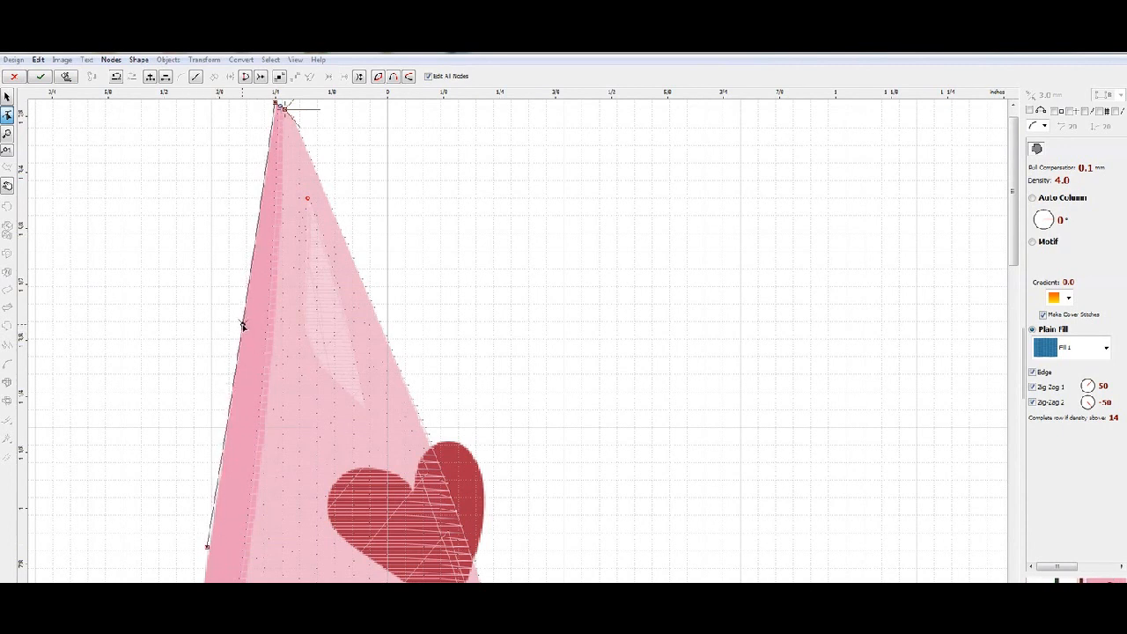
{"action": "left_click_drag", "start_coordinate": [1016, 171], "coordinate": [1029, 296]}
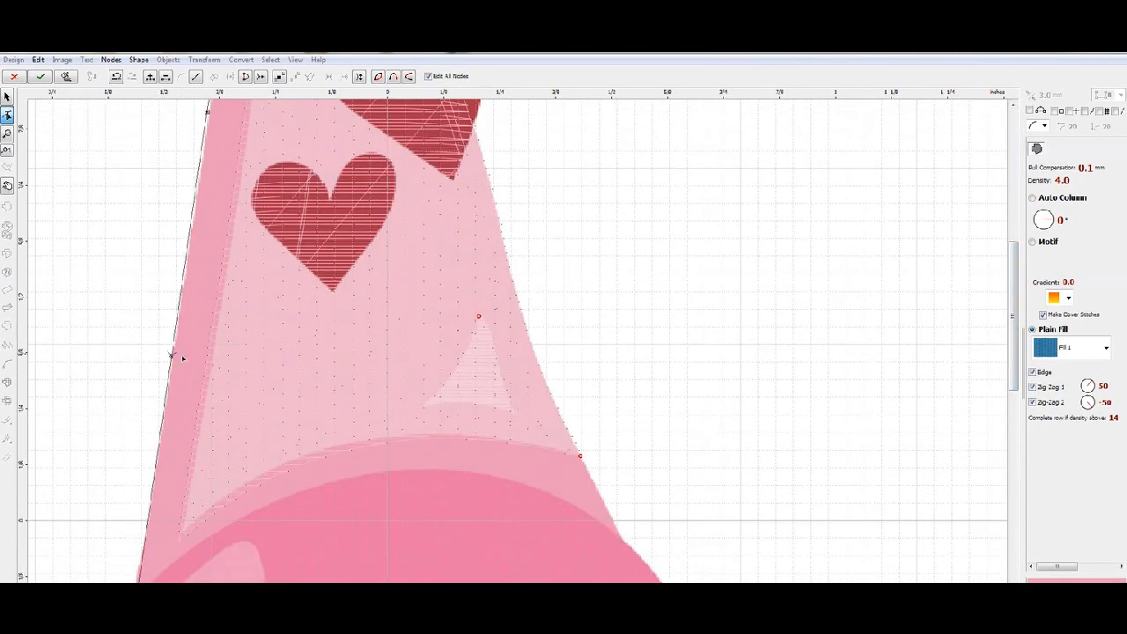
{"action": "left_click", "coordinate": [208, 115]}
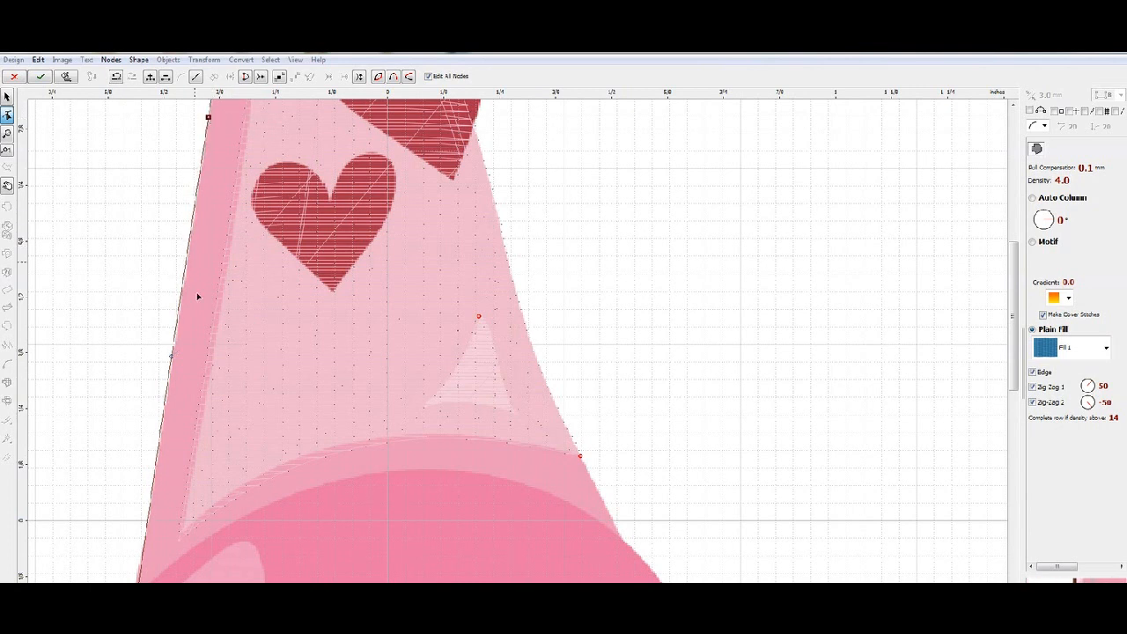
{"action": "left_click_drag", "start_coordinate": [172, 356], "coordinate": [174, 362]}
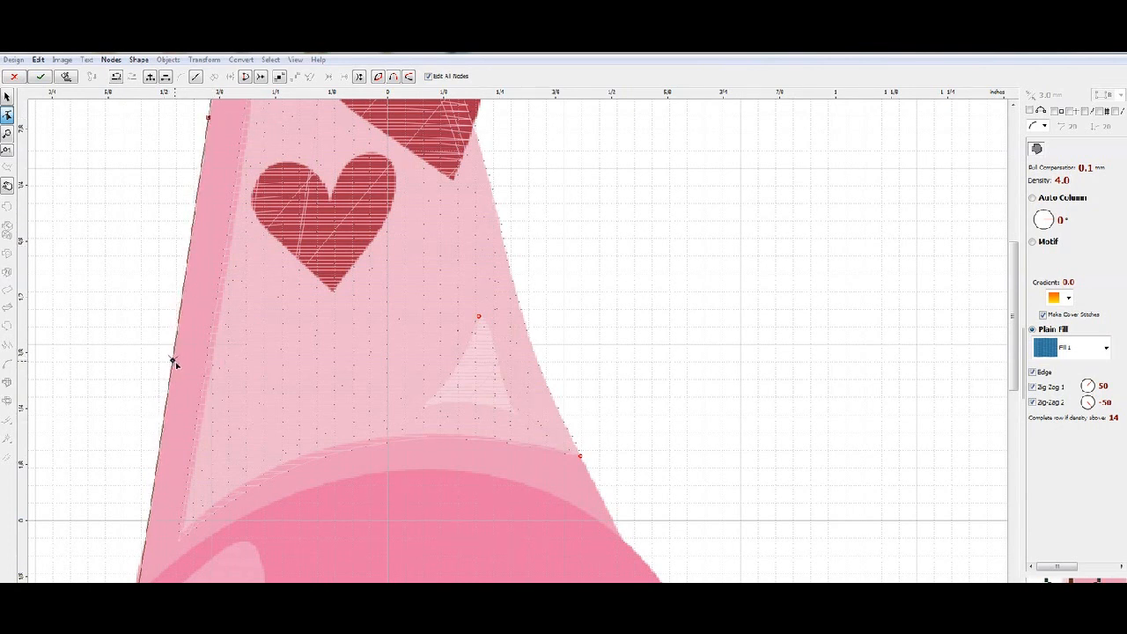
{"action": "left_click_drag", "start_coordinate": [138, 582], "coordinate": [134, 582]}
Continue the shading outline along the brim's curved upper edge and up the hat's right side to the cone fill's lower-right corner
{"action": "left_click", "coordinate": [266, 514]}
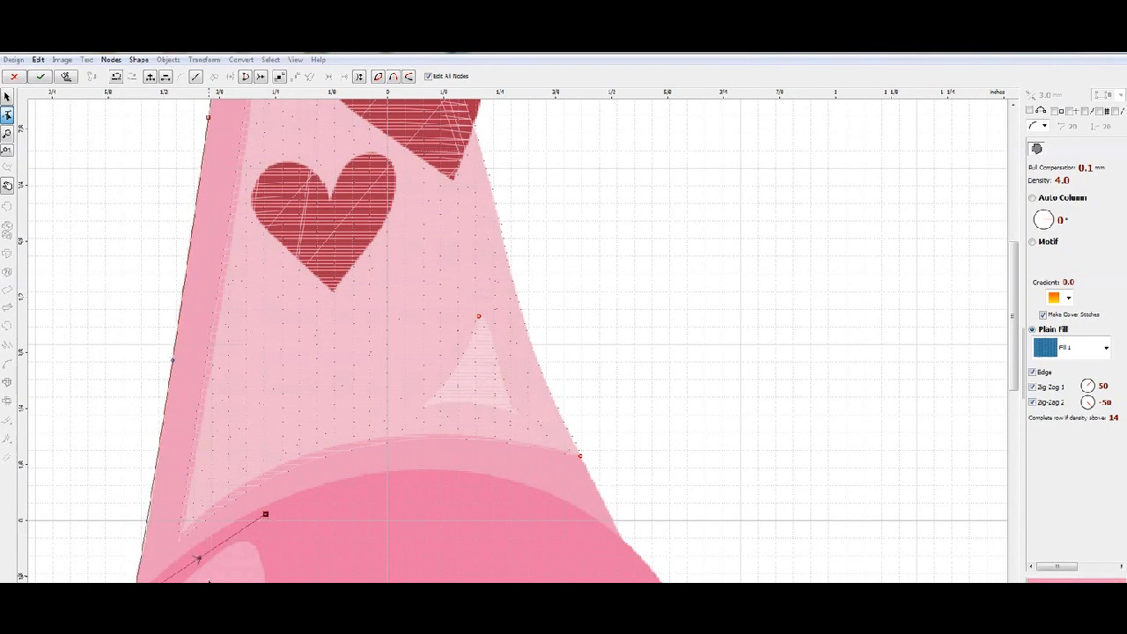
{"action": "left_click_drag", "start_coordinate": [196, 560], "coordinate": [195, 553]}
{"action": "left_click", "coordinate": [561, 505]}
{"action": "left_click_drag", "start_coordinate": [416, 508], "coordinate": [416, 473]}
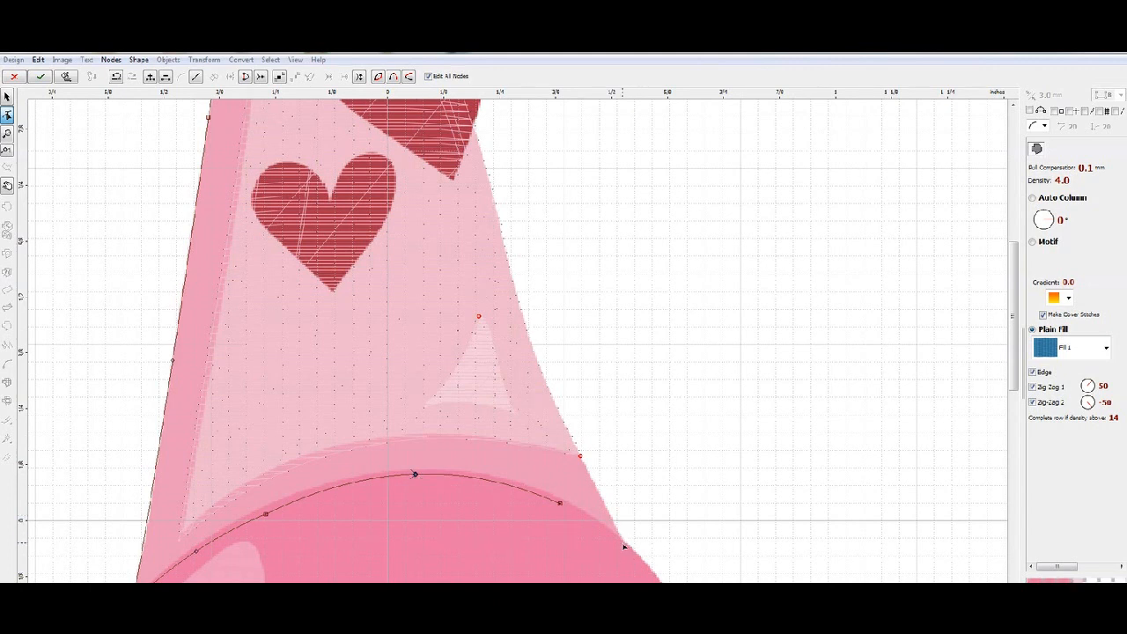
{"action": "left_click", "coordinate": [580, 455]}
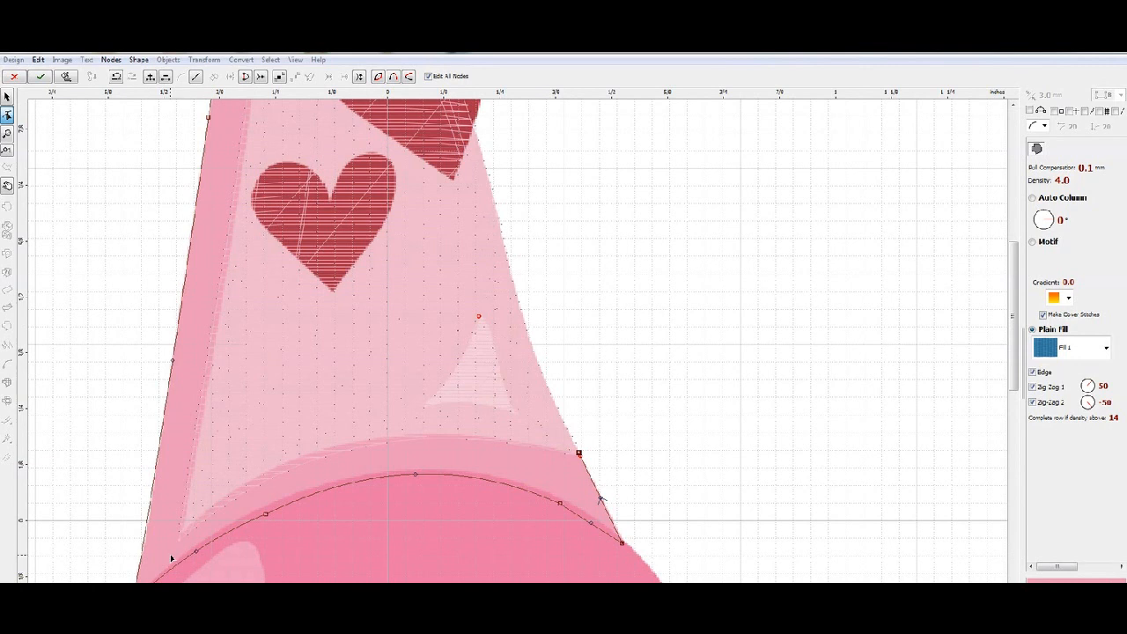
Trace the shading's upper arc back to the cone's lower-left corner, deleting the stray node and curving the segments to the picture
{"action": "left_click", "coordinate": [314, 456]}
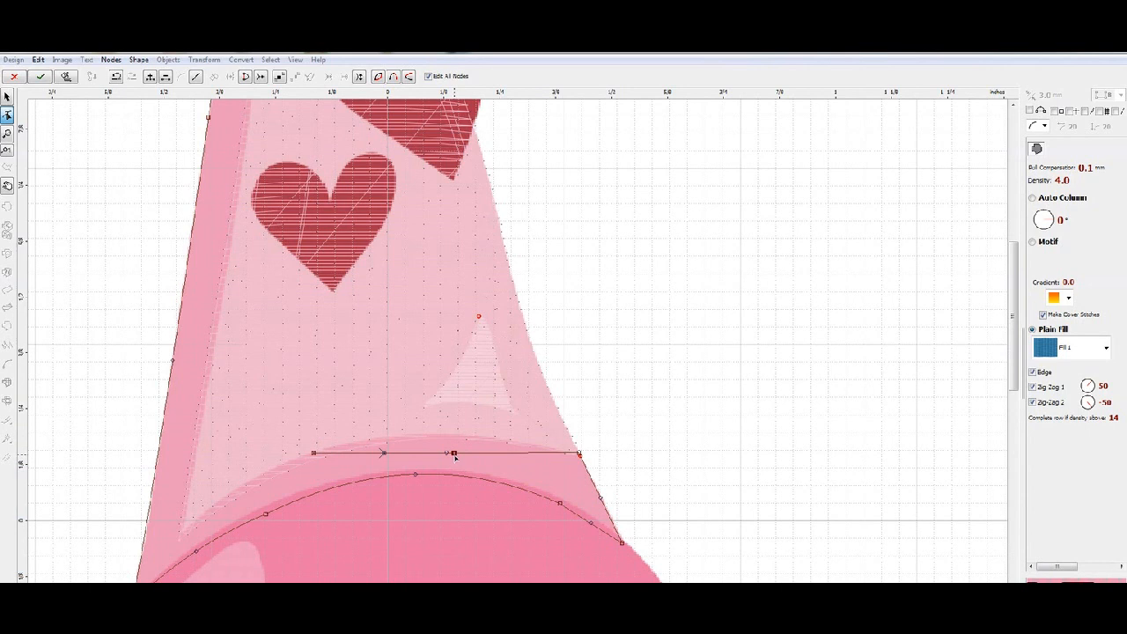
{"action": "right_click", "coordinate": [455, 455]}
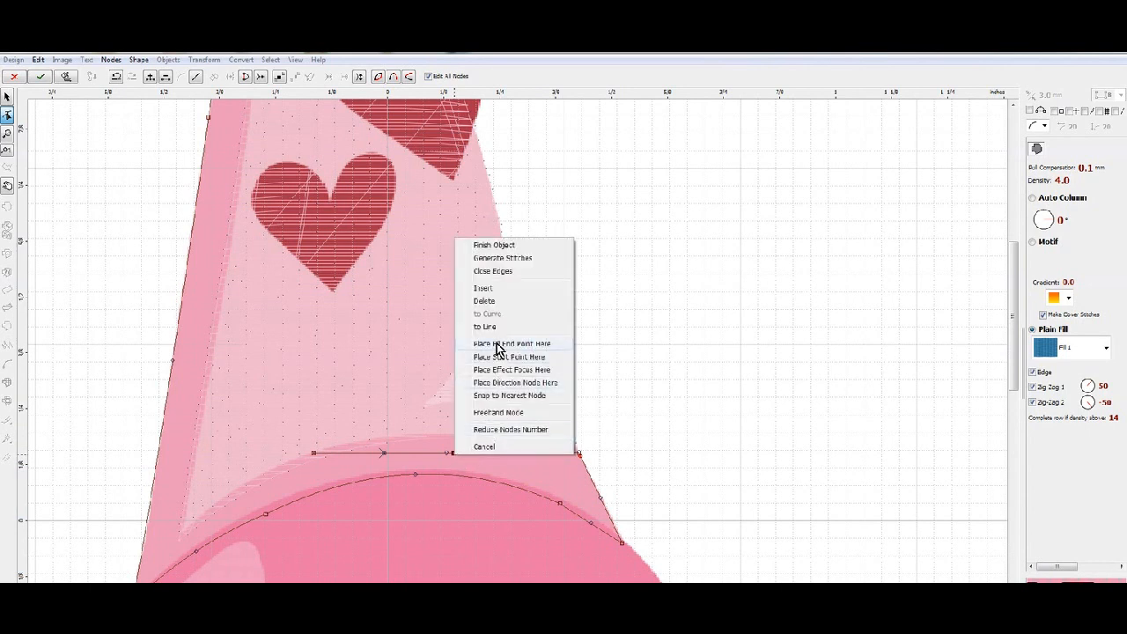
{"action": "left_click", "coordinate": [499, 303]}
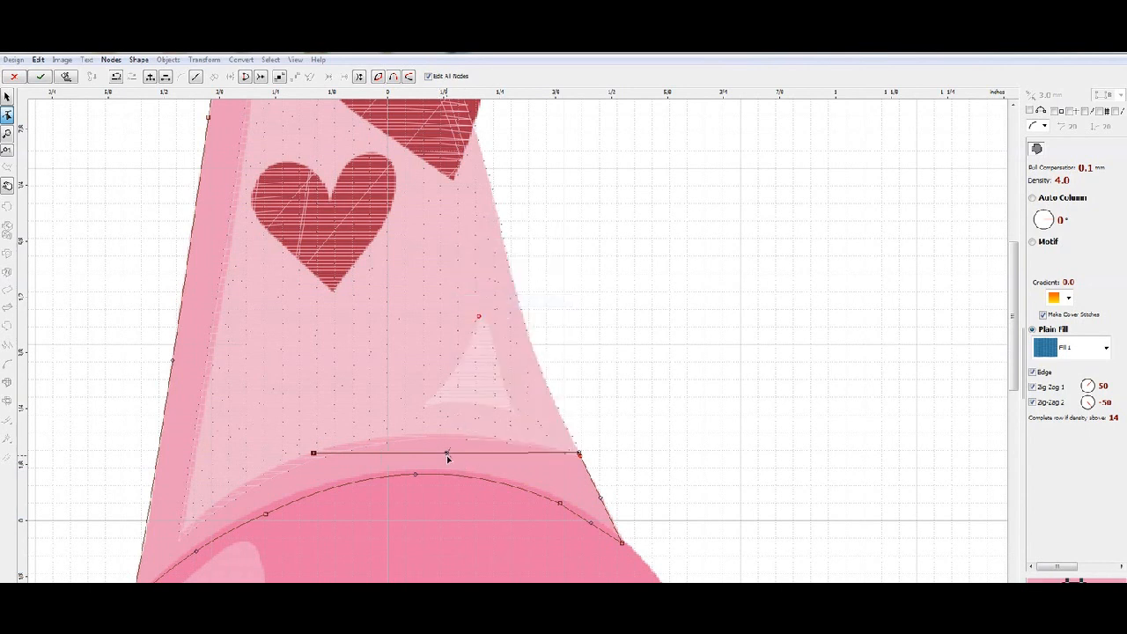
{"action": "left_click_drag", "start_coordinate": [446, 455], "coordinate": [438, 435]}
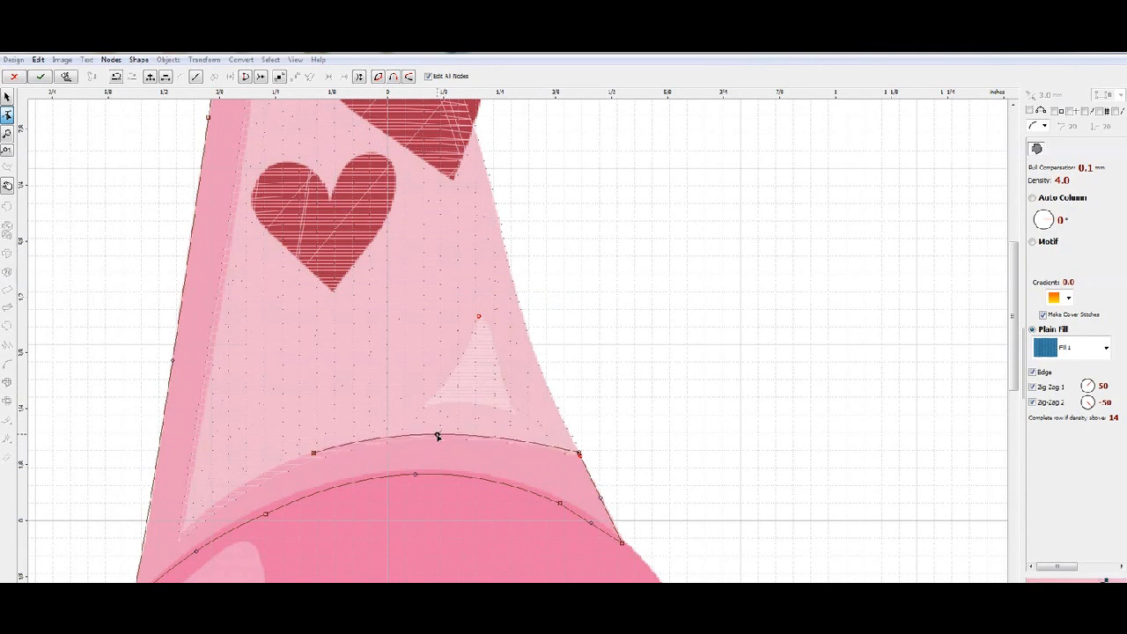
{"action": "left_click_drag", "start_coordinate": [250, 491], "coordinate": [241, 486]}
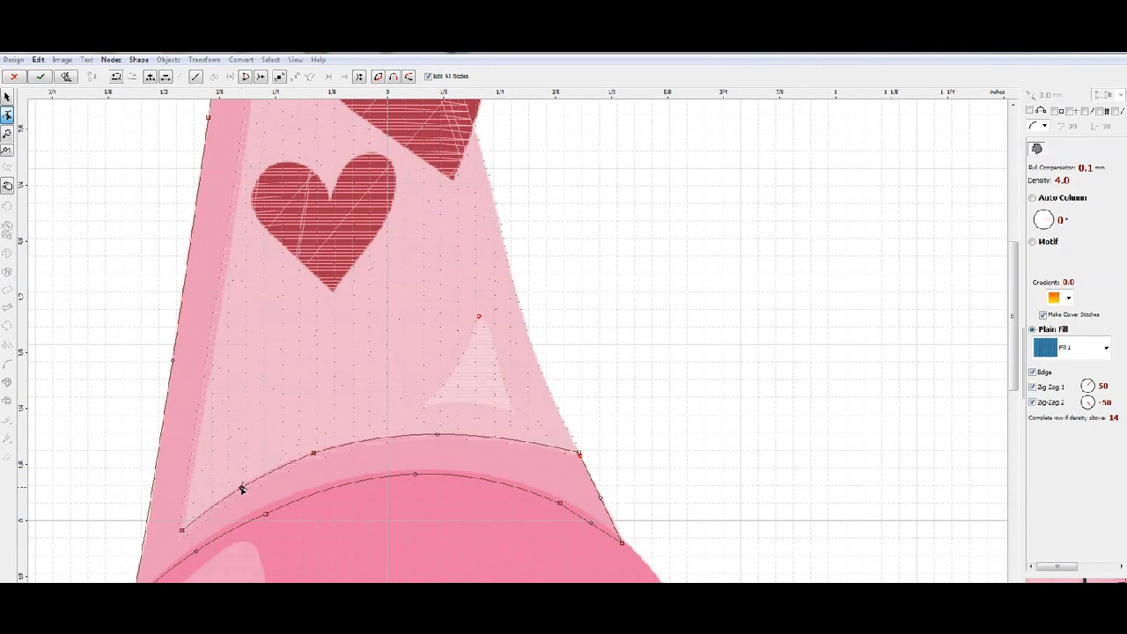
Trace the shading's inner left edge from the cone's lower-left corner up to the hat's tip, curving its segments to match
{"action": "left_click", "coordinate": [250, 123]}
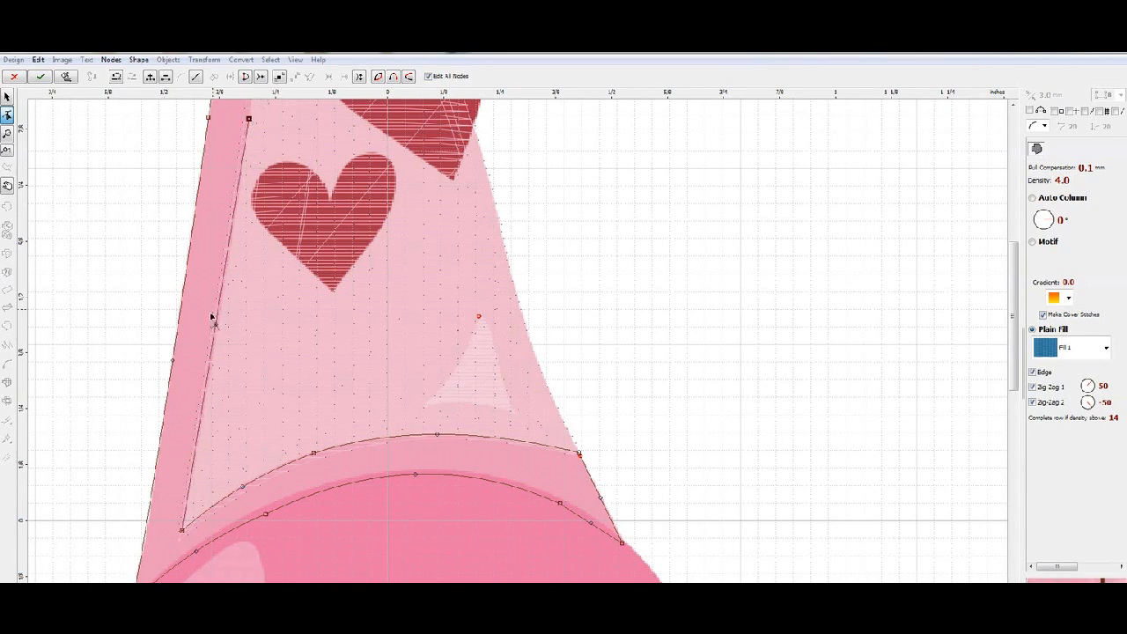
{"action": "left_click_drag", "start_coordinate": [216, 325], "coordinate": [218, 328]}
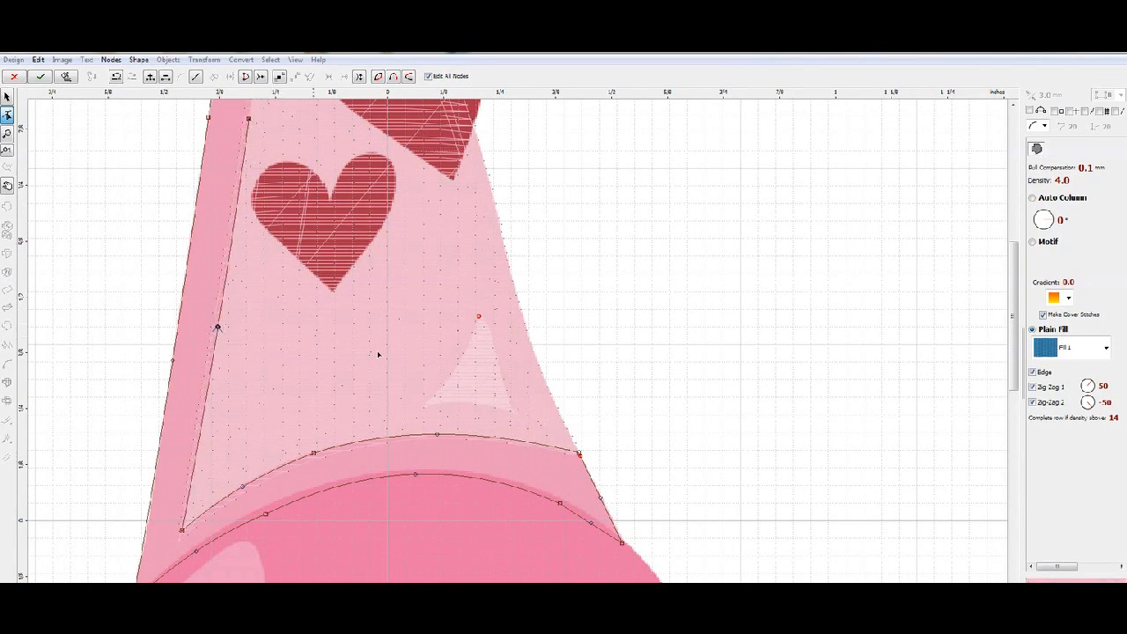
{"action": "left_click_drag", "start_coordinate": [1011, 354], "coordinate": [1016, 234]}
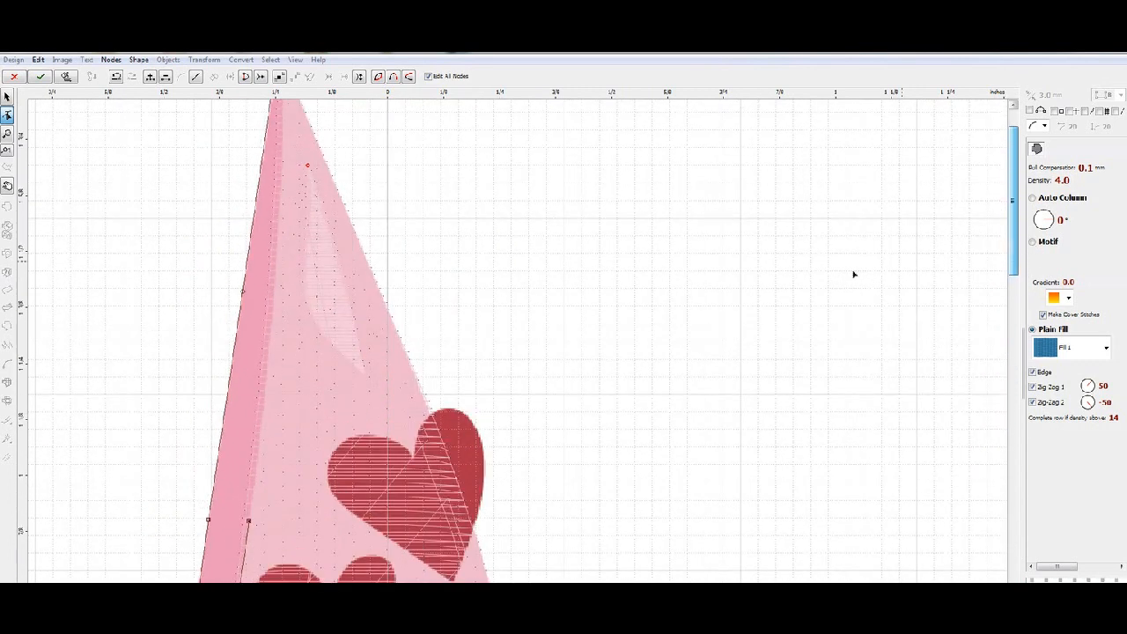
{"action": "scroll", "coordinate": [521, 304], "scroll_direction": "down", "scroll_amount": 1}
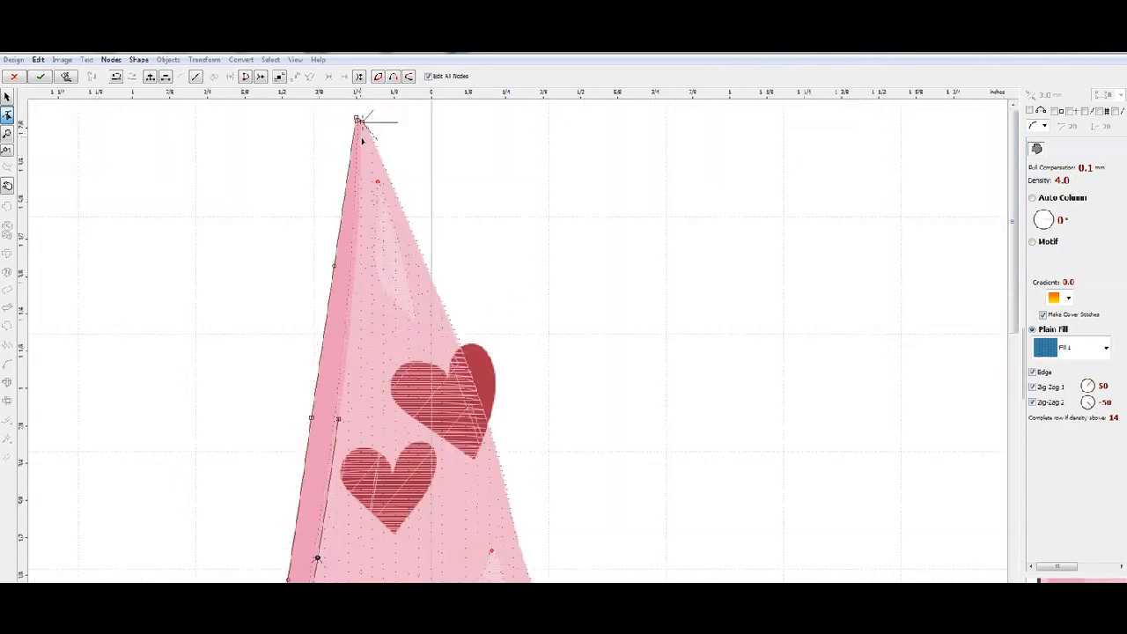
{"action": "left_click_drag", "start_coordinate": [358, 139], "coordinate": [363, 124]}
{"action": "left_click", "coordinate": [352, 279]}
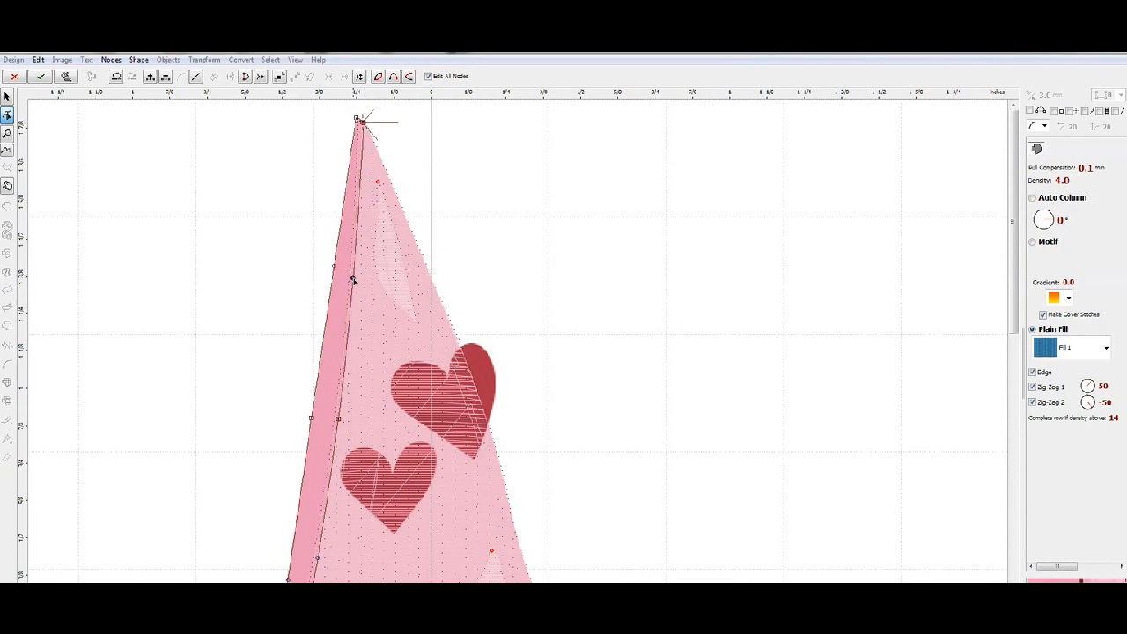
Set the hat shading's fill angle to -10° and its stitch length to 3.0 mm, and generate its stitches
{"action": "left_click_drag", "start_coordinate": [1055, 221], "coordinate": [1054, 223]}
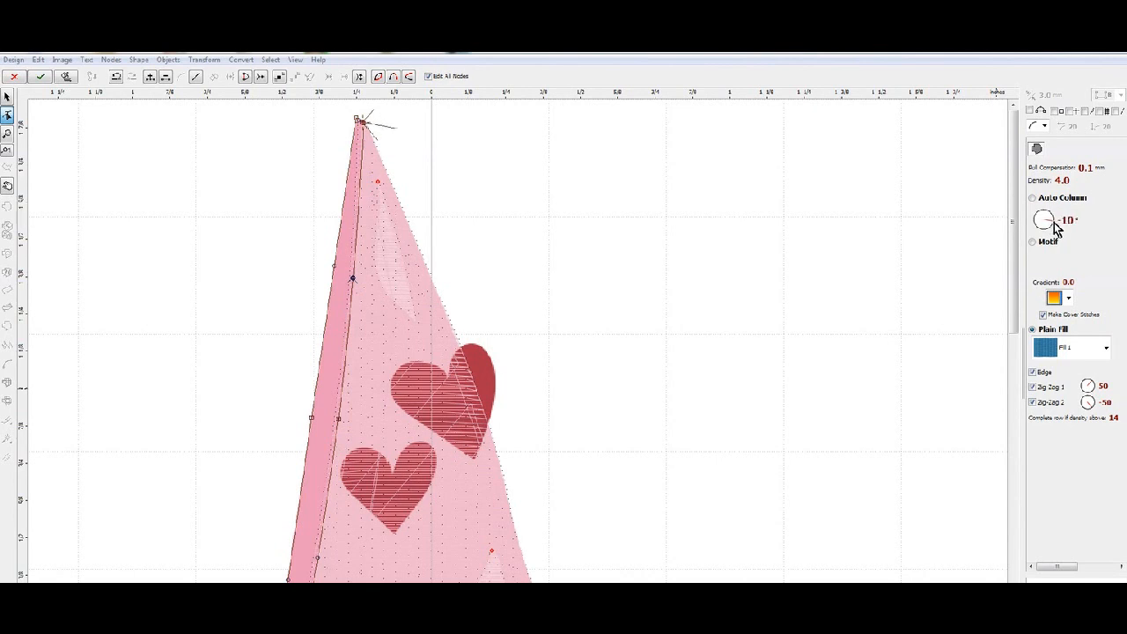
{"action": "left_click", "coordinate": [1091, 567]}
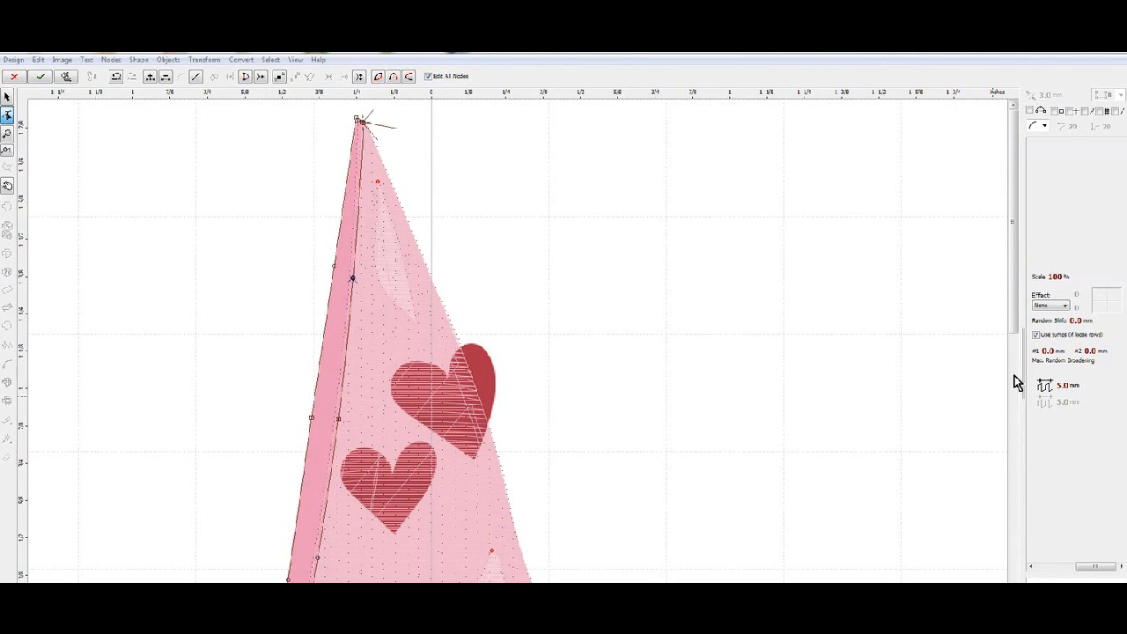
{"action": "left_click", "coordinate": [1079, 383]}
{"action": "left_click", "coordinate": [1045, 388]}
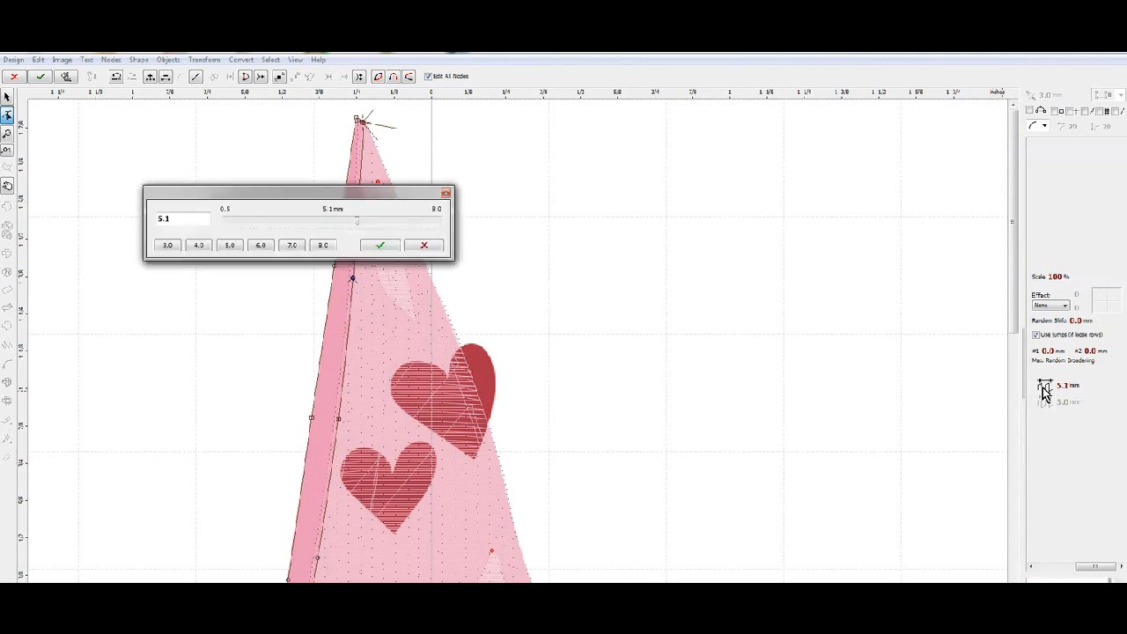
{"action": "left_click_drag", "start_coordinate": [180, 225], "coordinate": [100, 226]}
{"action": "left_click", "coordinate": [170, 245]}
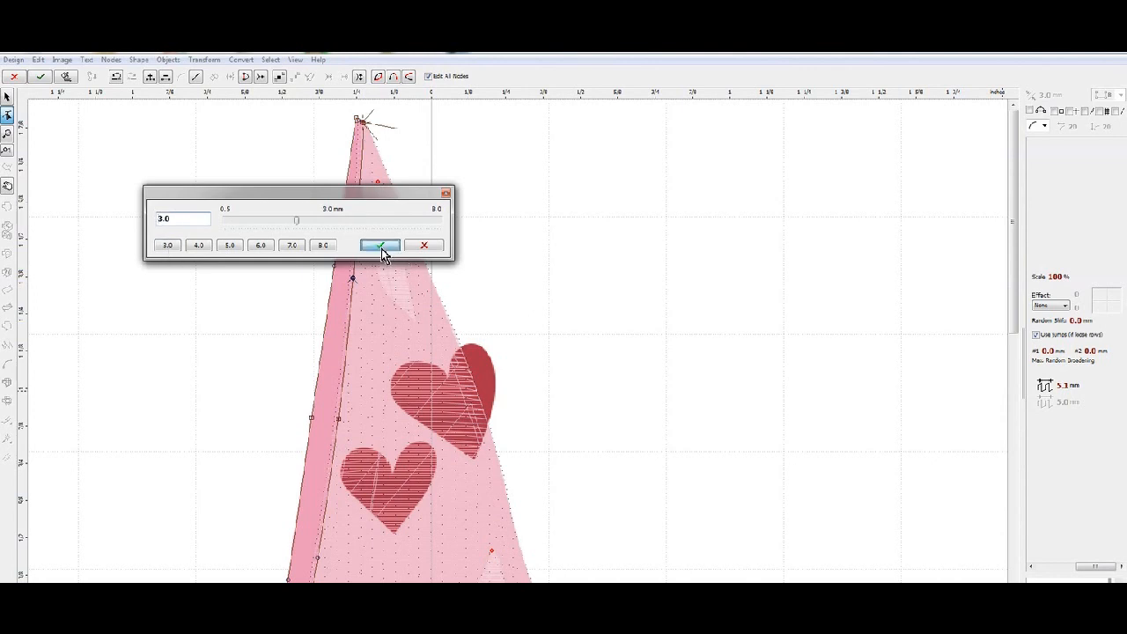
{"action": "left_click", "coordinate": [379, 245]}
{"action": "right_click", "coordinate": [350, 242]}
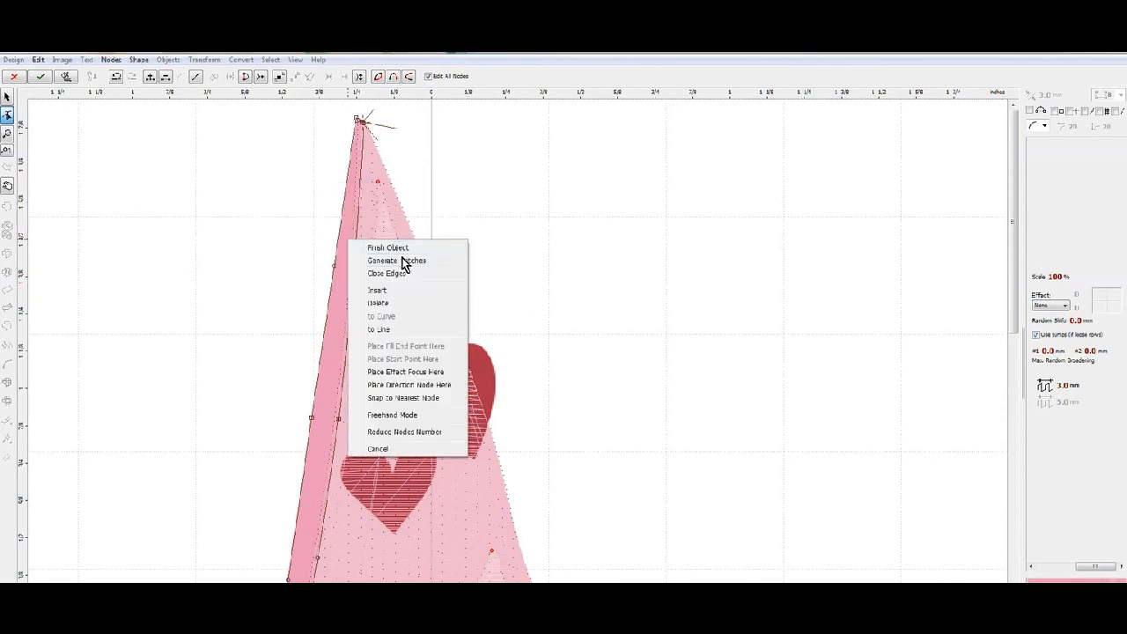
{"action": "left_click", "coordinate": [397, 258]}
Color the hat shading from the picture's darker pink and match it to Floriani Bright Pink (PF 125)
{"action": "right_click", "coordinate": [349, 253]}
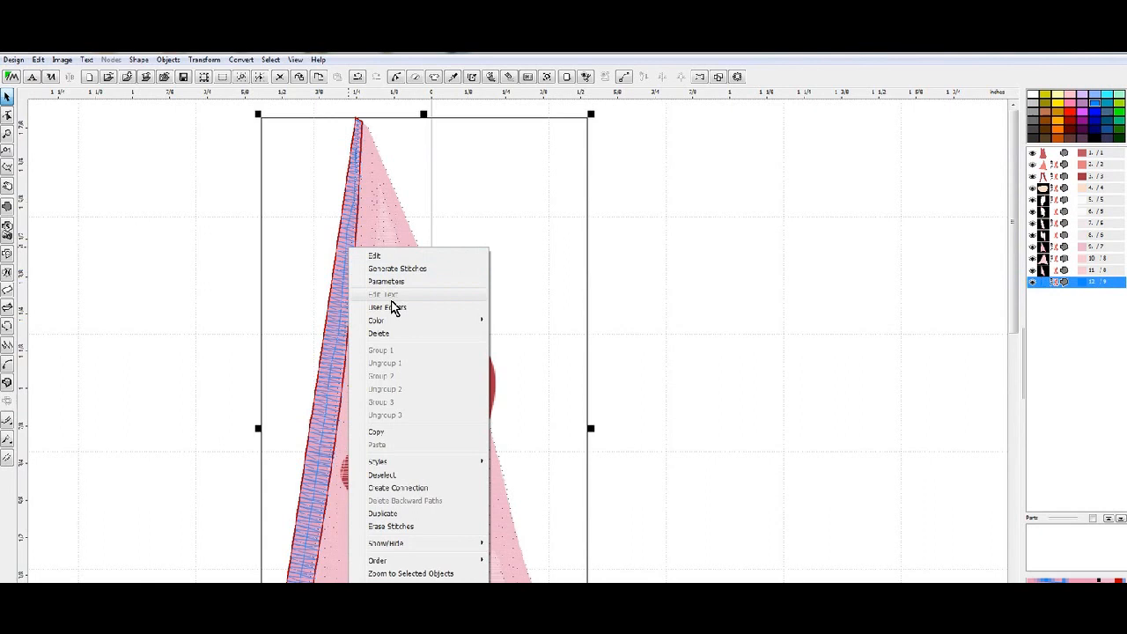
{"action": "mouse_move", "coordinate": [393, 323]}
{"action": "left_click", "coordinate": [520, 334]}
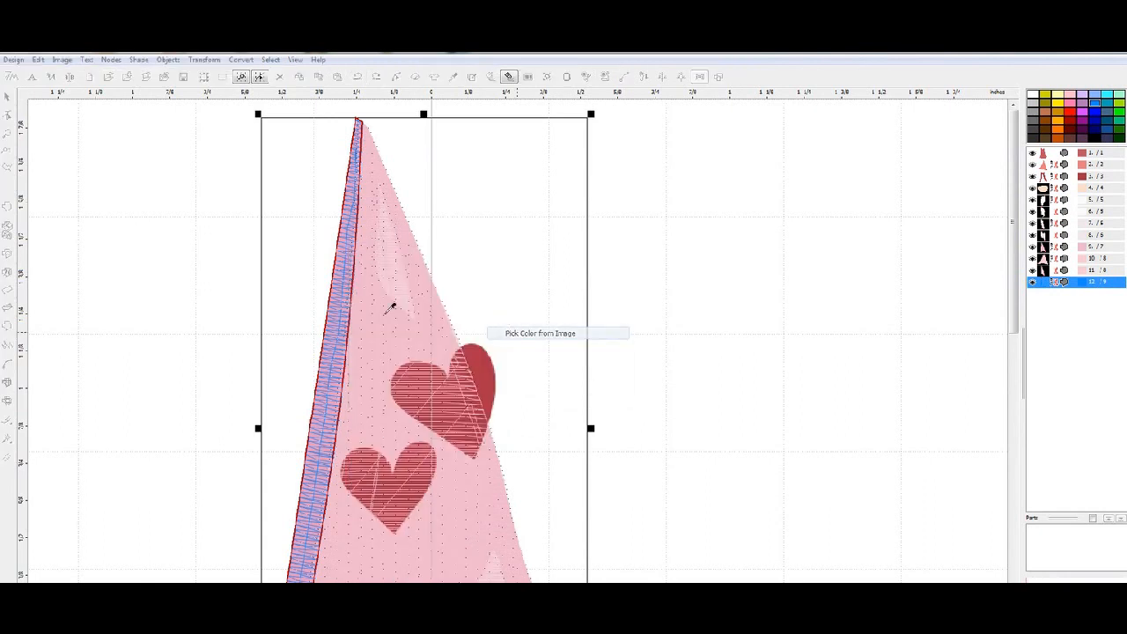
{"action": "left_click", "coordinate": [341, 308]}
{"action": "right_click", "coordinate": [340, 309]}
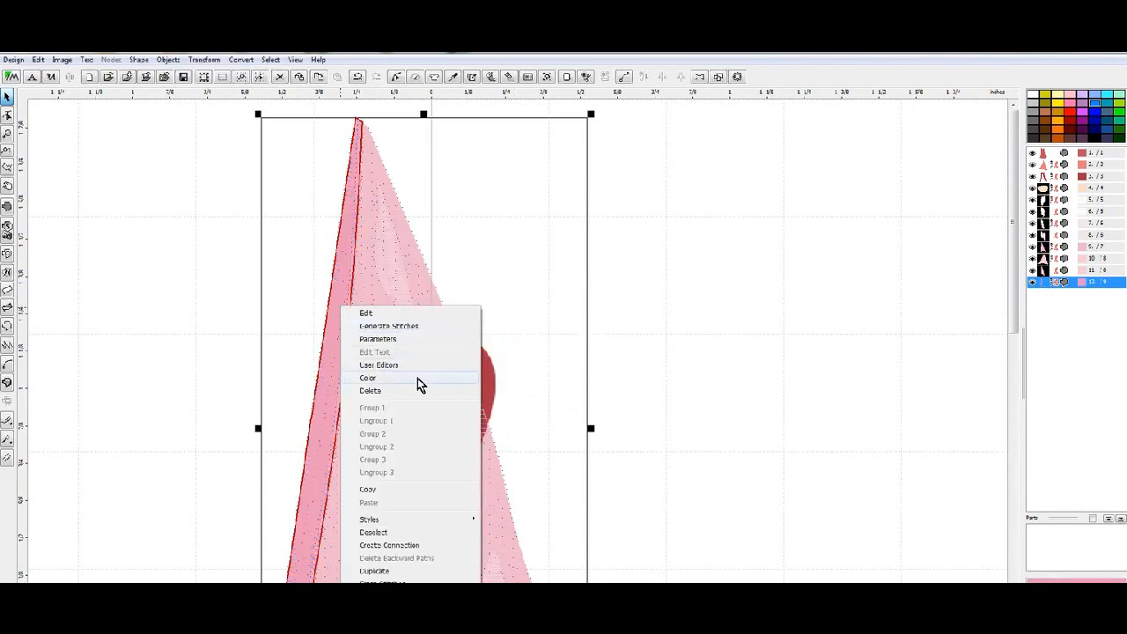
{"action": "mouse_move", "coordinate": [419, 379]}
{"action": "left_click", "coordinate": [546, 429]}
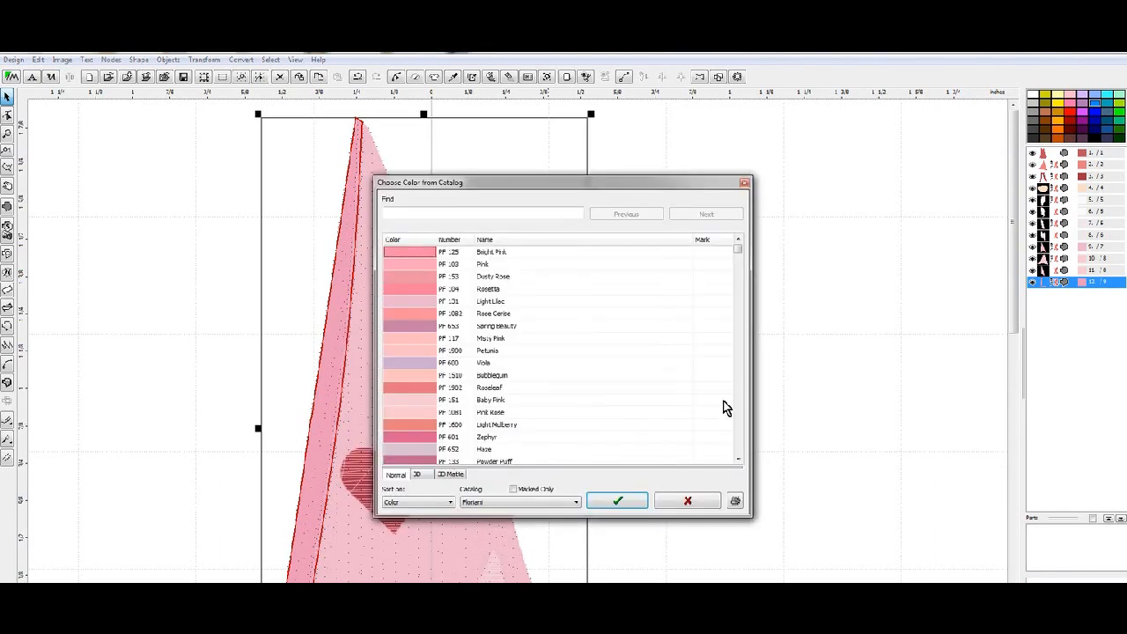
{"action": "left_click", "coordinate": [620, 502]}
Start a new fill for the hat's brim and trace its curved lower edge from the left tip to the right corner
{"action": "left_click_drag", "start_coordinate": [1013, 226], "coordinate": [1047, 380]}
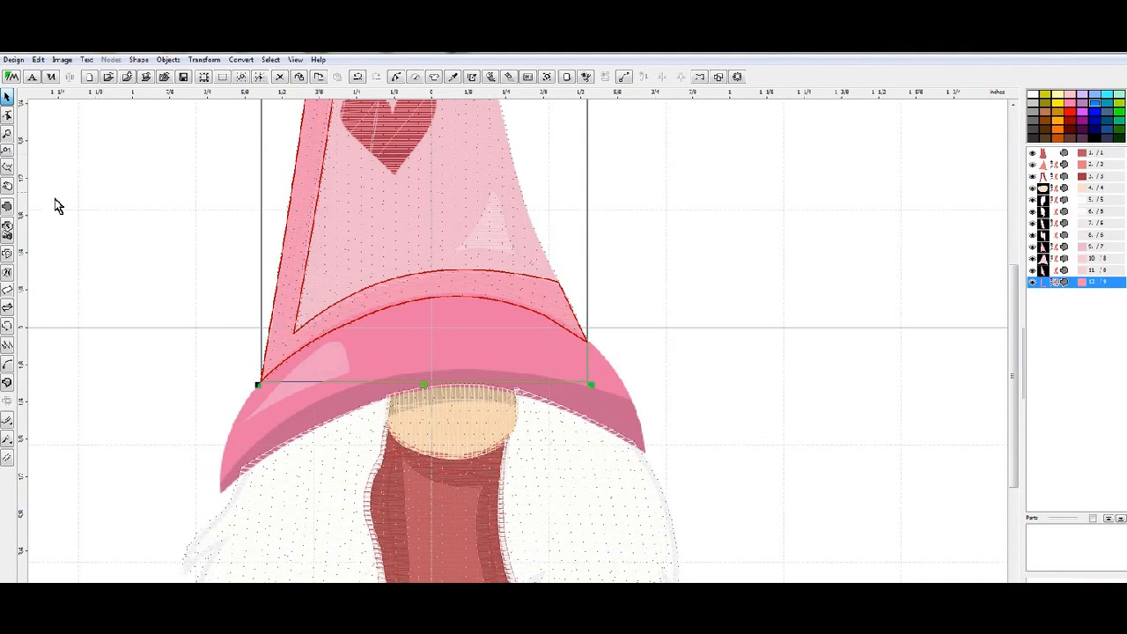
{"action": "left_click", "coordinate": [7, 207]}
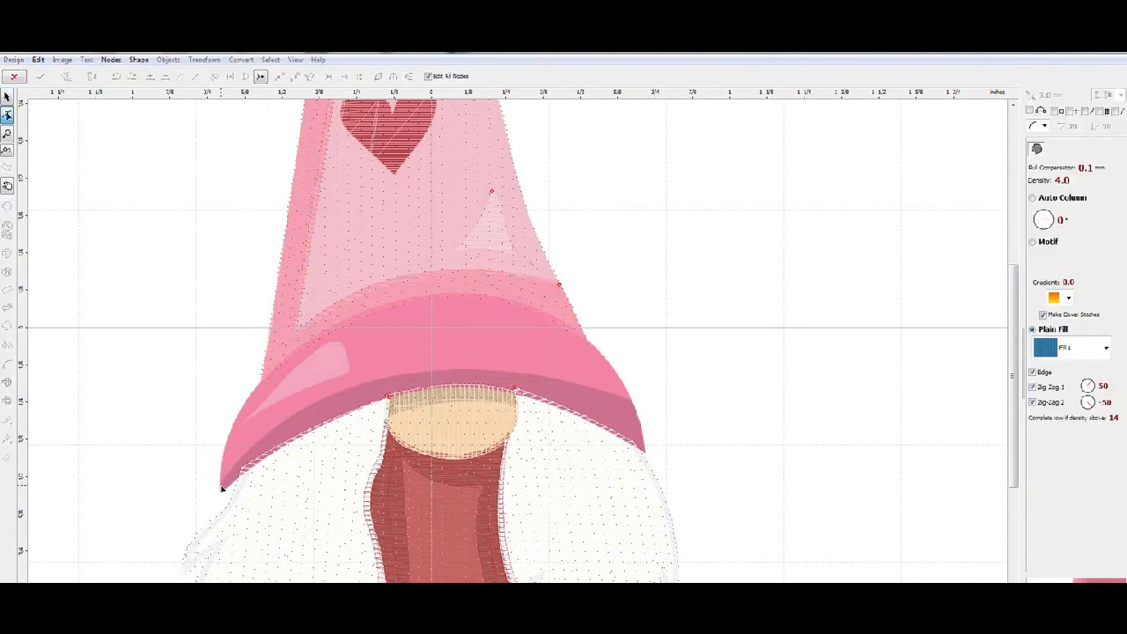
{"action": "left_click", "coordinate": [222, 486]}
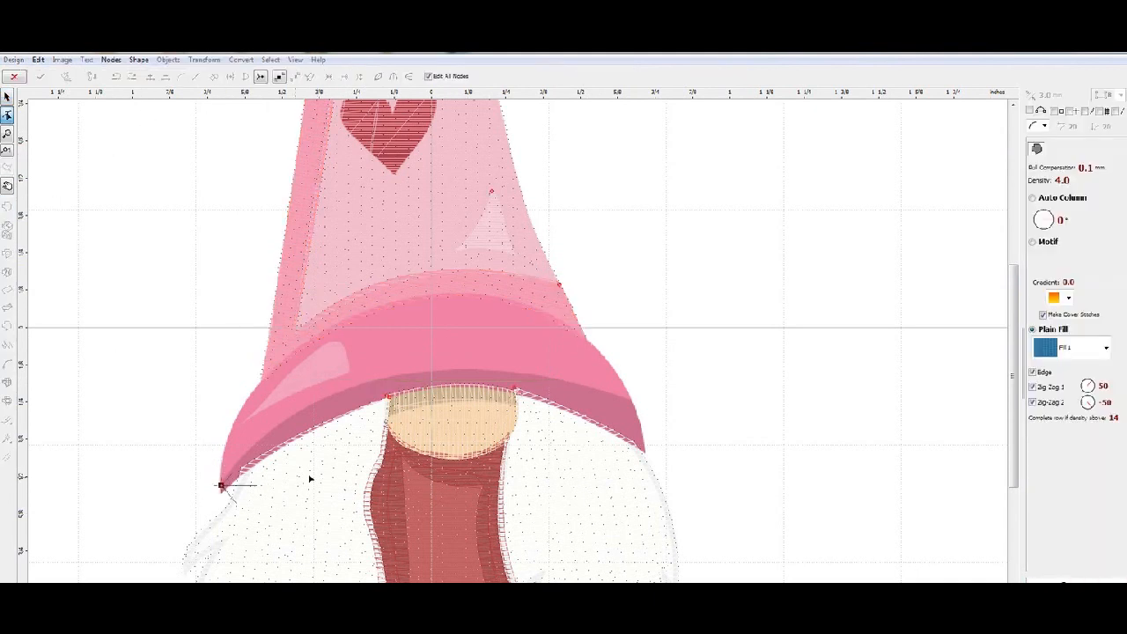
{"action": "left_click", "coordinate": [329, 401]}
{"action": "left_click_drag", "start_coordinate": [275, 444], "coordinate": [266, 439]}
{"action": "left_click", "coordinate": [566, 385]}
{"action": "left_click_drag", "start_coordinate": [448, 394], "coordinate": [445, 375]}
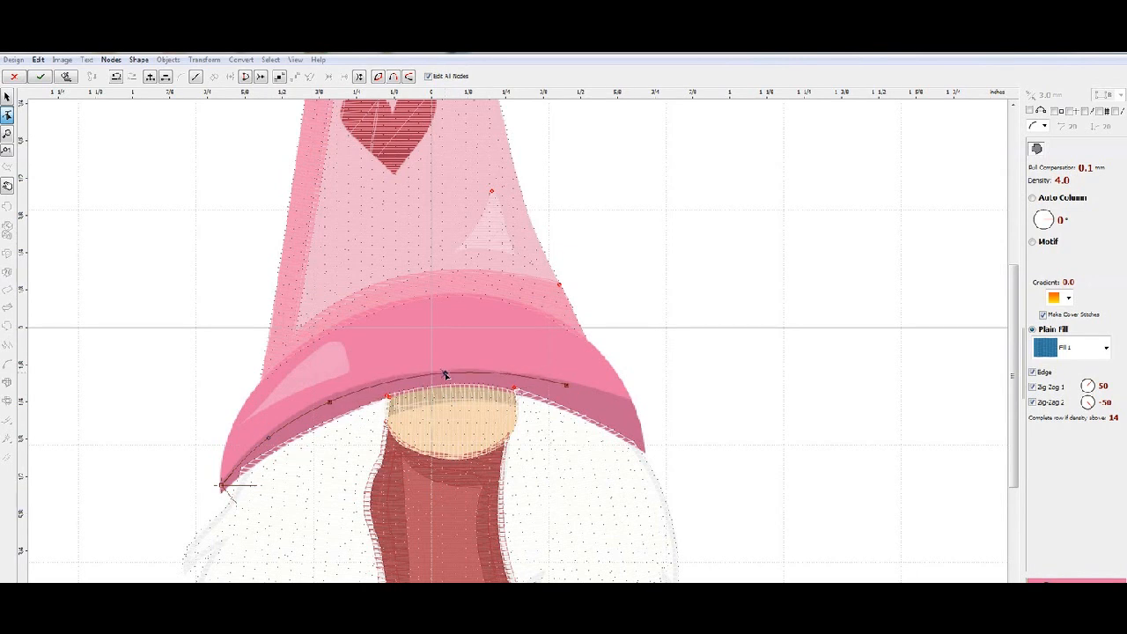
{"action": "left_click", "coordinate": [632, 406]}
Trace the brim's right side and upper arc back to the left tip, curving the segments to match the picture
{"action": "left_click", "coordinate": [587, 338]}
{"action": "left_click", "coordinate": [374, 309]}
{"action": "left_click_drag", "start_coordinate": [482, 325], "coordinate": [487, 296]}
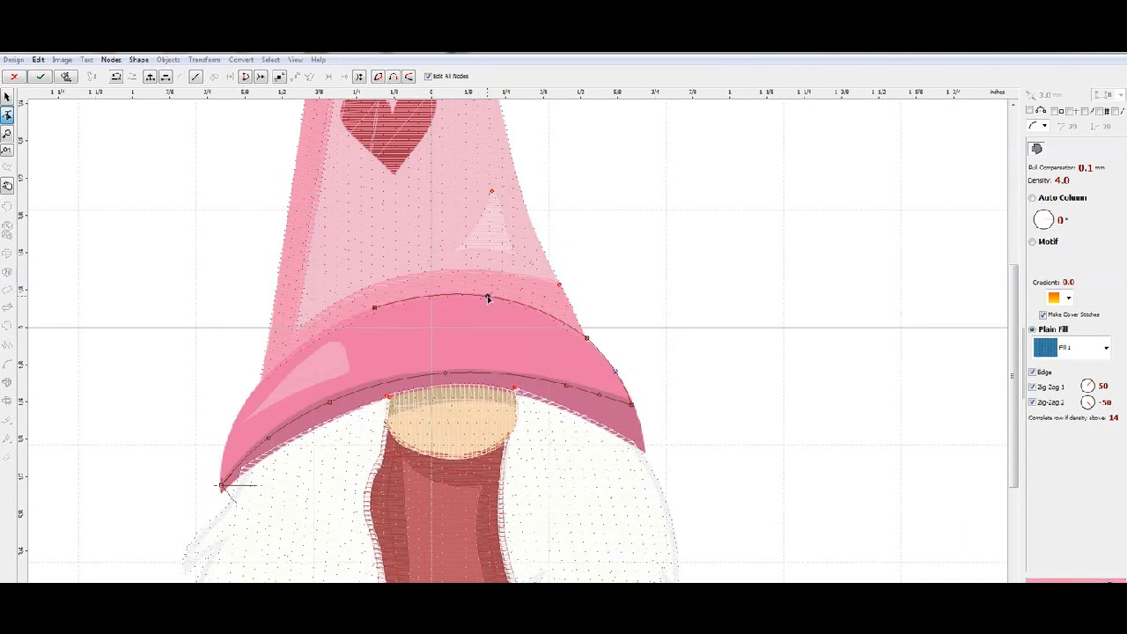
{"action": "left_click", "coordinate": [262, 379]}
{"action": "left_click_drag", "start_coordinate": [319, 344], "coordinate": [316, 339]}
{"action": "left_click", "coordinate": [220, 483]}
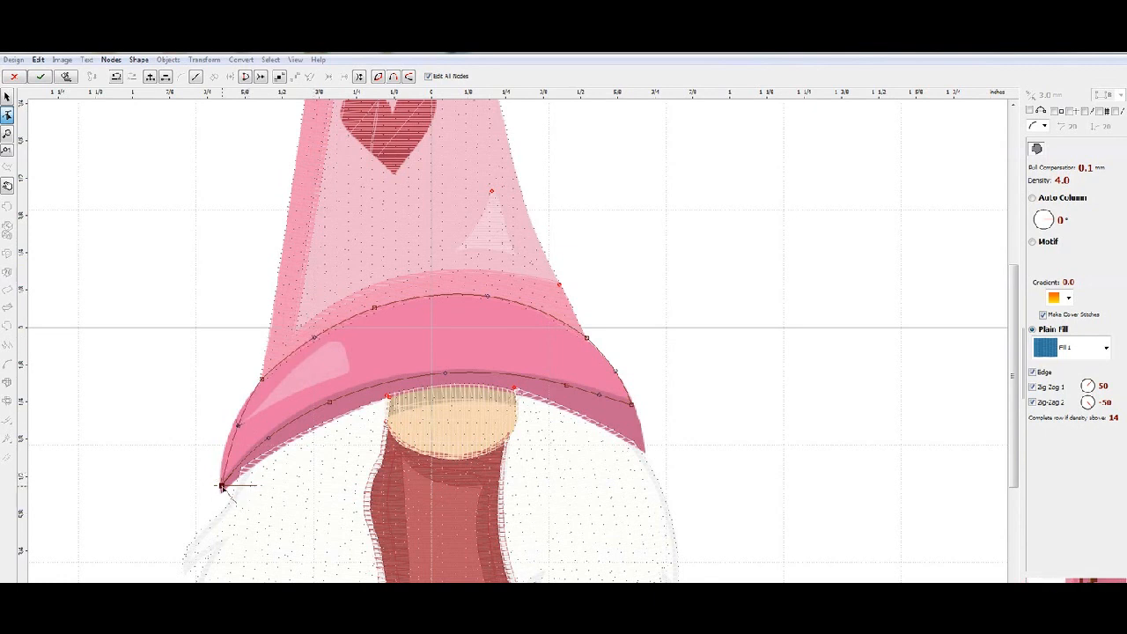
{"action": "left_click_drag", "start_coordinate": [238, 426], "coordinate": [232, 428]}
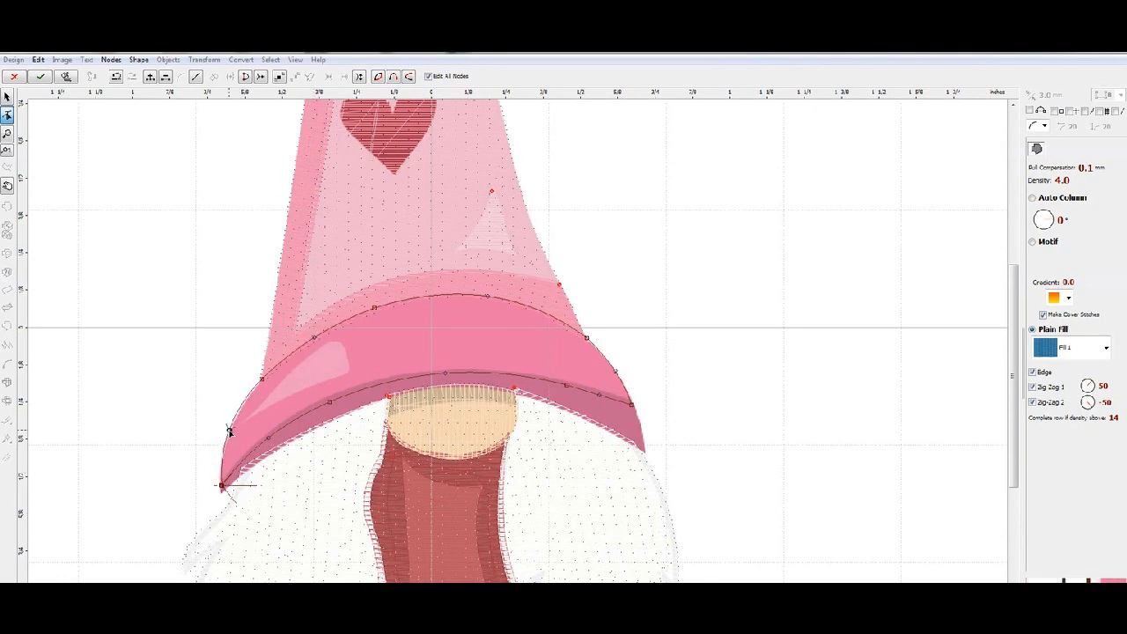
Turn off Zig-Zag 2 for the brim, set its fill angle to -15° and generate its stitches
{"action": "left_click", "coordinate": [1057, 404]}
{"action": "left_click_drag", "start_coordinate": [1057, 226], "coordinate": [1058, 230]}
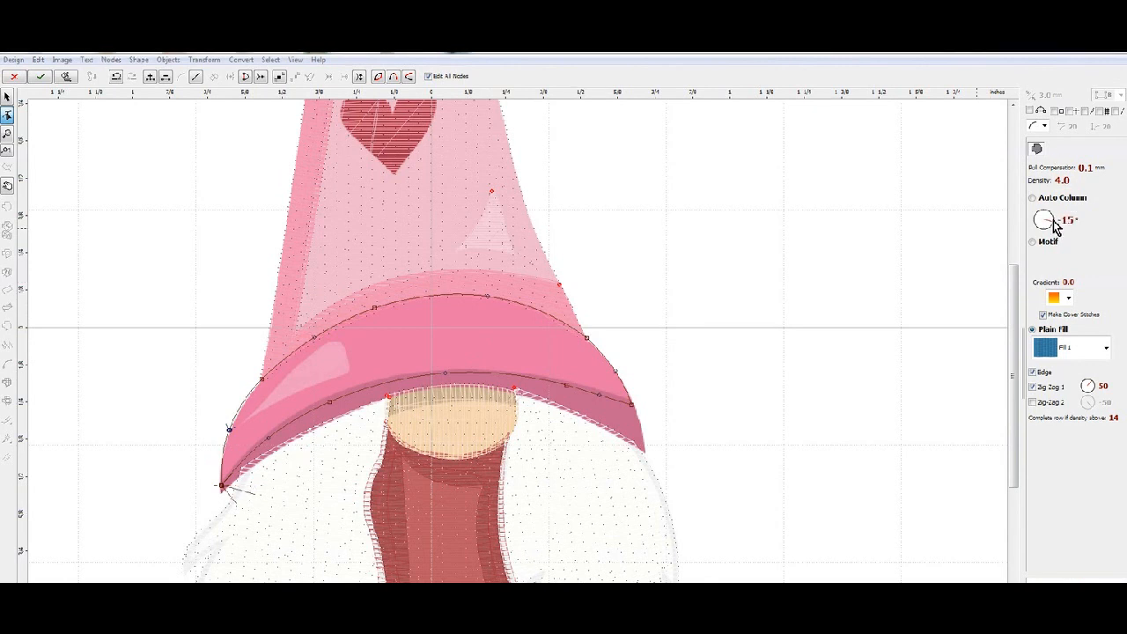
{"action": "right_click", "coordinate": [497, 318]}
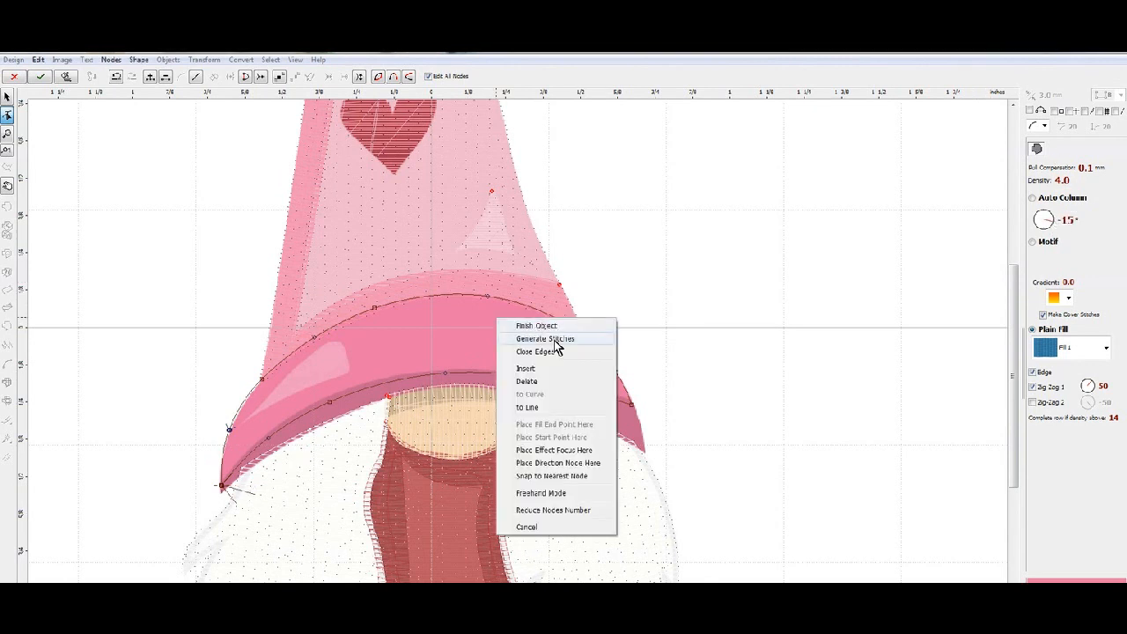
{"action": "left_click", "coordinate": [554, 340]}
Preview the brim's stitches in 3D and return to the normal view
{"action": "right_click", "coordinate": [543, 343]}
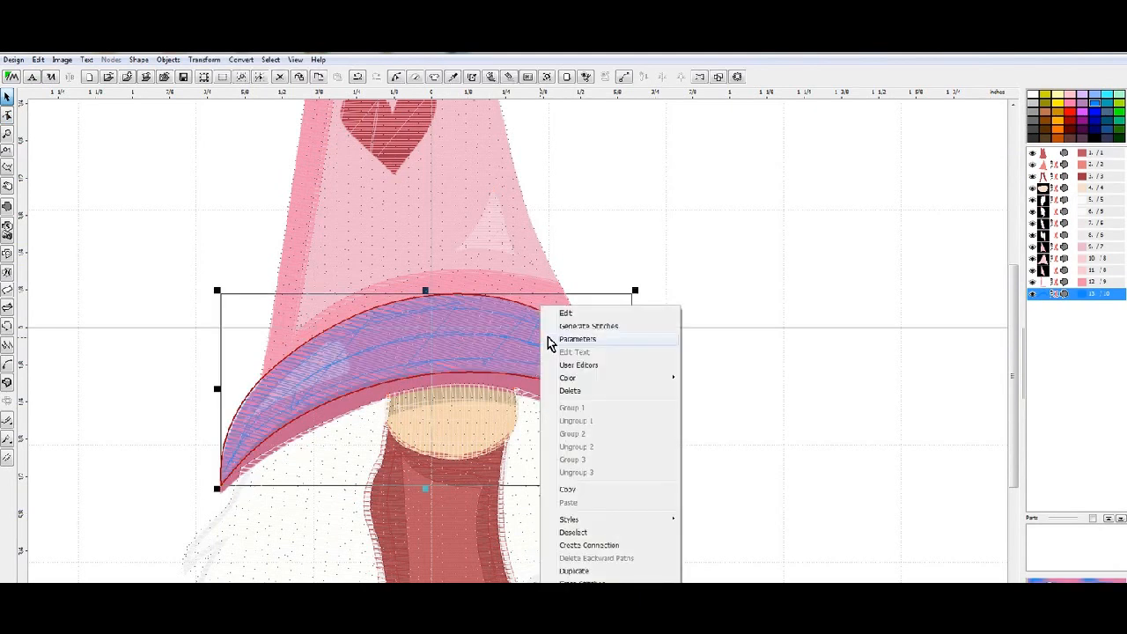
{"action": "key", "text": "Escape"}
{"action": "key", "text": "3"}
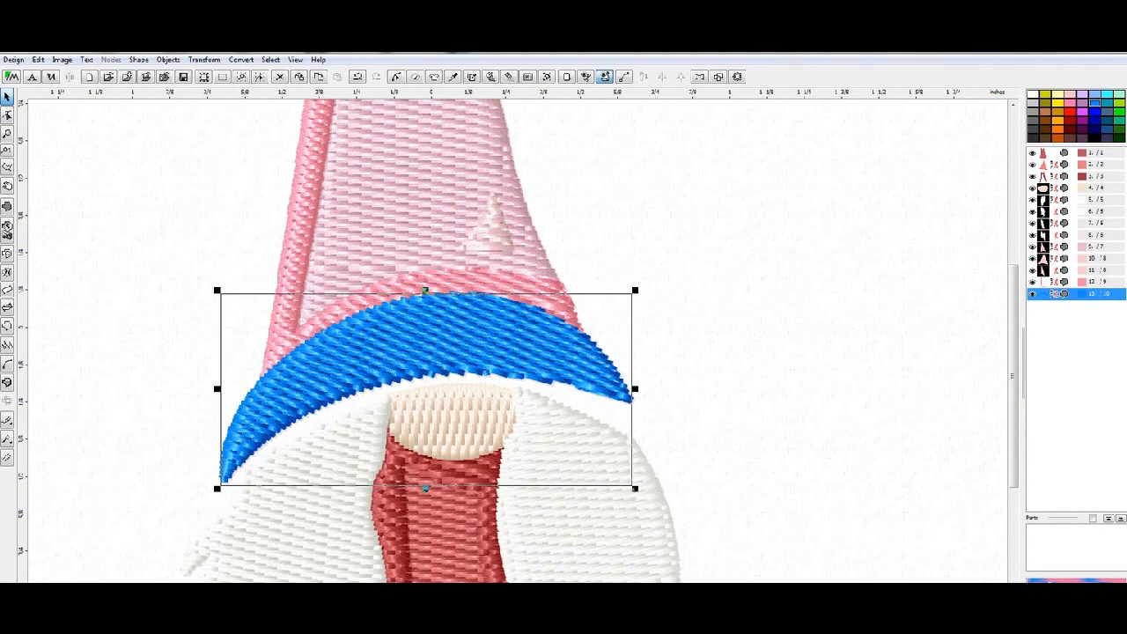
{"action": "right_click", "coordinate": [555, 352]}
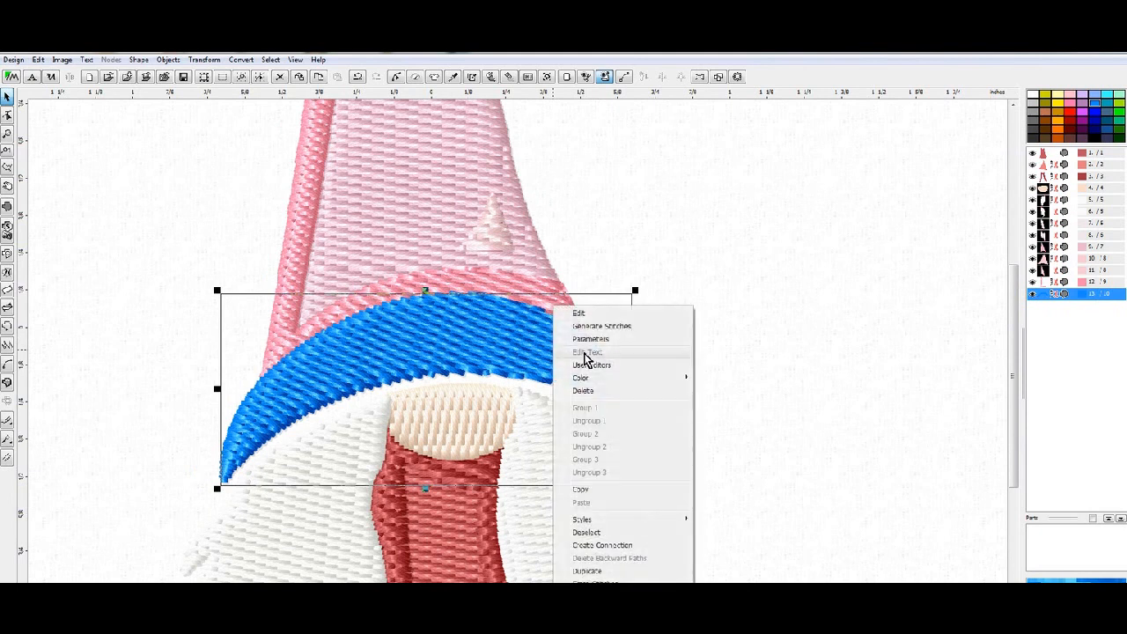
{"action": "key", "text": "Escape"}
{"action": "key", "text": "3"}
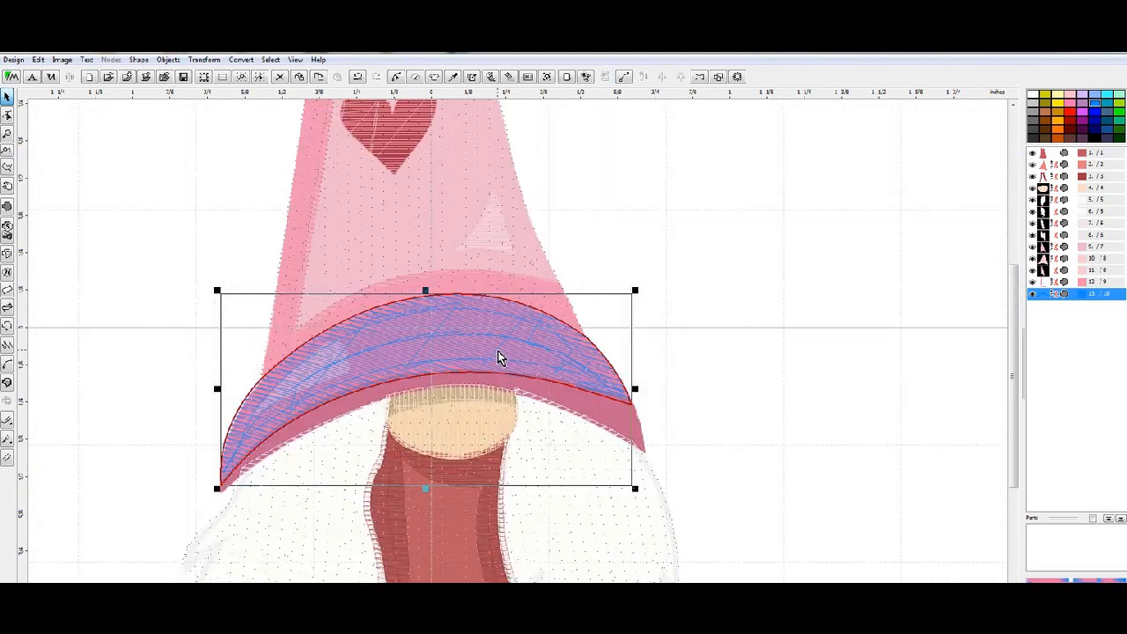
Color the brim from the picture's pink and match it to Floriani Bright Pink (PF 125)
{"action": "right_click", "coordinate": [498, 357]}
{"action": "mouse_move", "coordinate": [569, 379]}
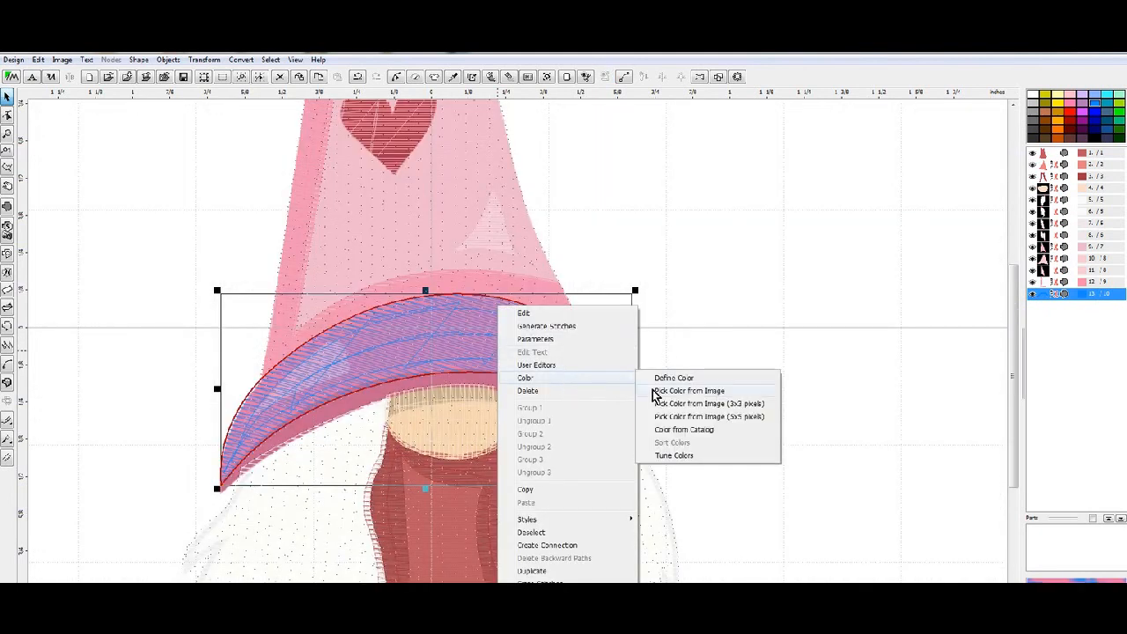
{"action": "left_click", "coordinate": [678, 391]}
{"action": "left_click", "coordinate": [517, 343]}
{"action": "right_click", "coordinate": [518, 342]}
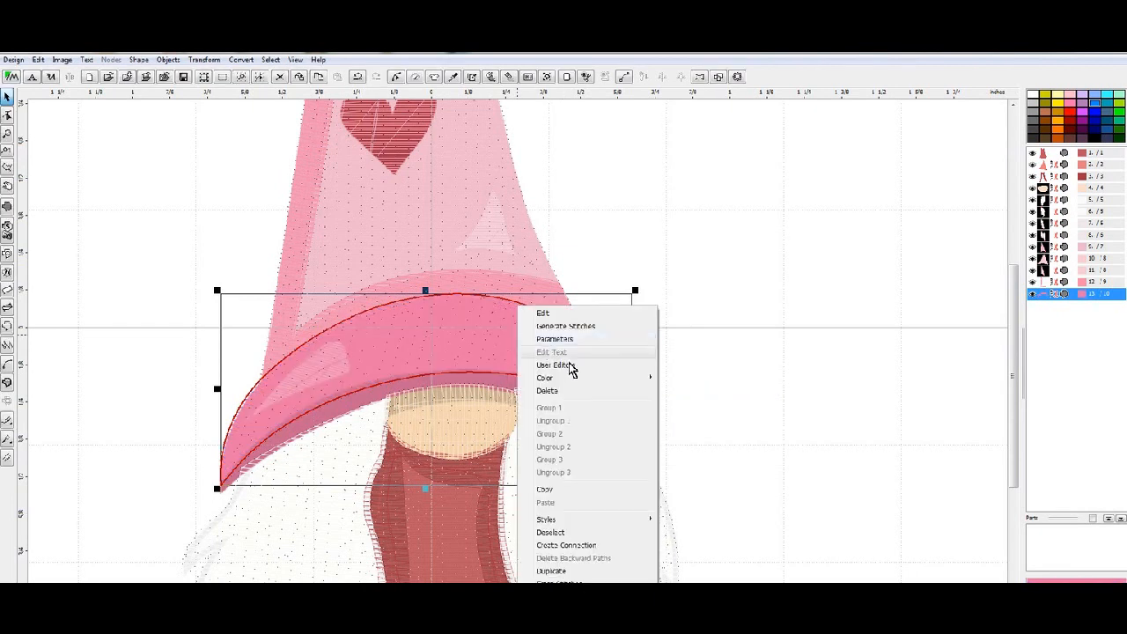
{"action": "mouse_move", "coordinate": [576, 381]}
{"action": "left_click", "coordinate": [725, 429]}
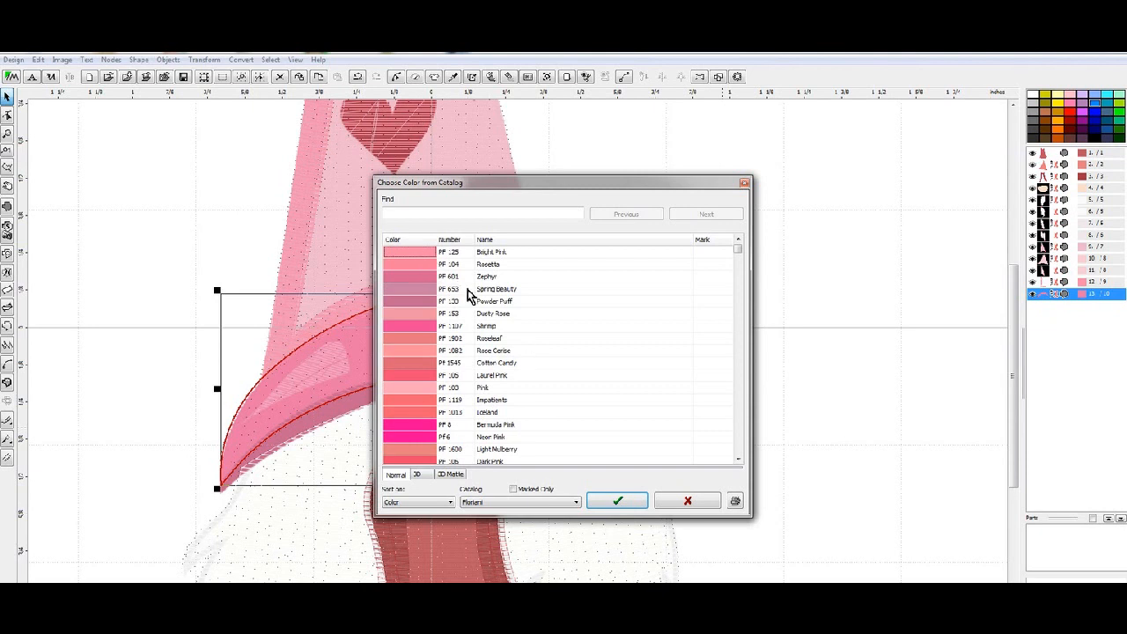
{"action": "left_click", "coordinate": [619, 501]}
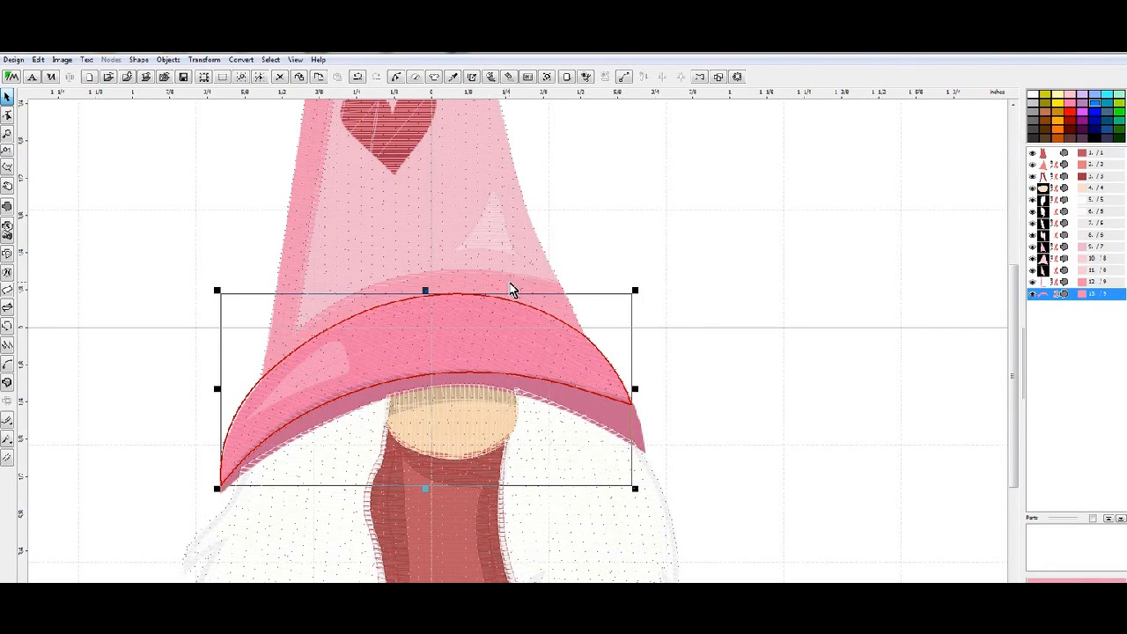
Set the brim's thread color to Floriani Rosetta (PF 104) from the catalog
{"action": "right_click", "coordinate": [535, 350]}
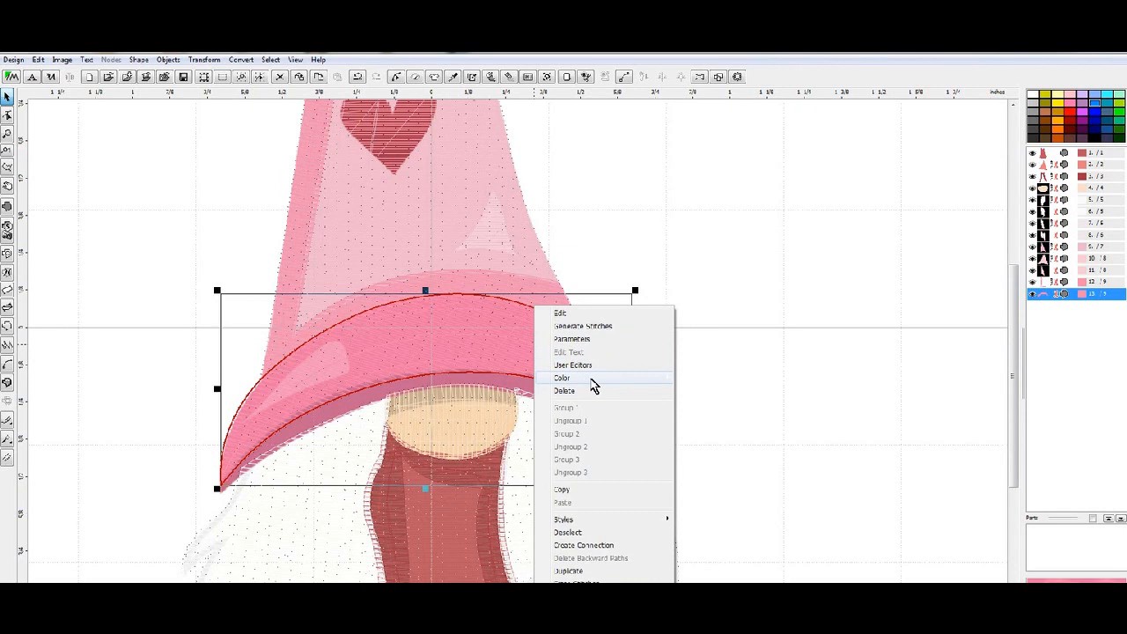
{"action": "mouse_move", "coordinate": [591, 379]}
{"action": "left_click", "coordinate": [721, 431]}
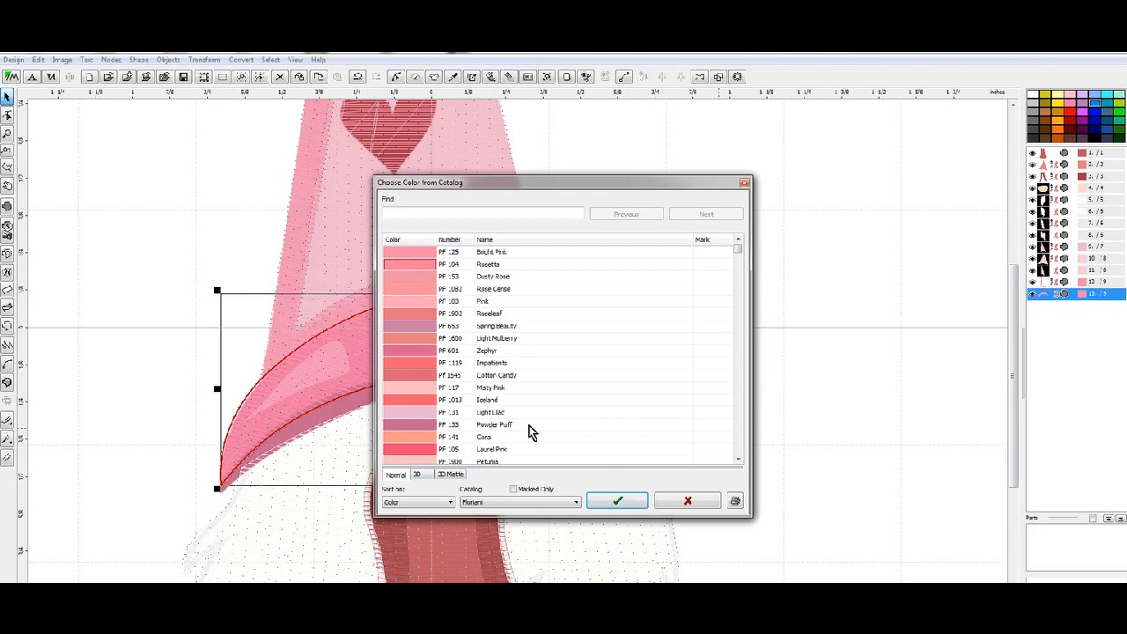
{"action": "left_click", "coordinate": [618, 500]}
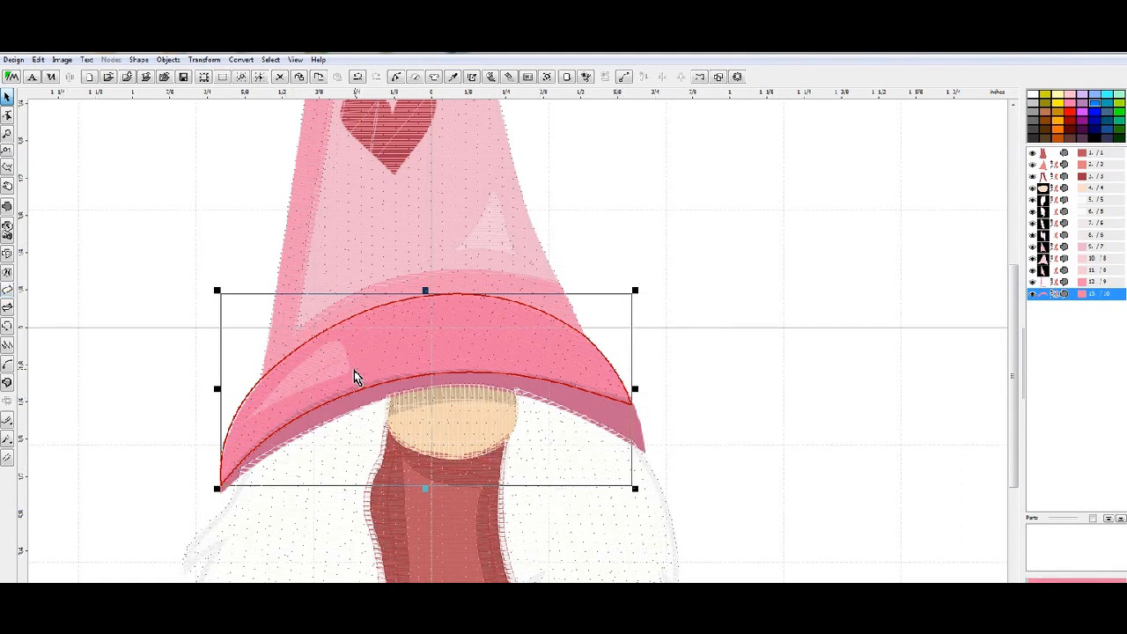
Start a new fill for the light highlight on the brim's left side and trace its outline, curving the segments to match
{"action": "left_click", "coordinate": [7, 226]}
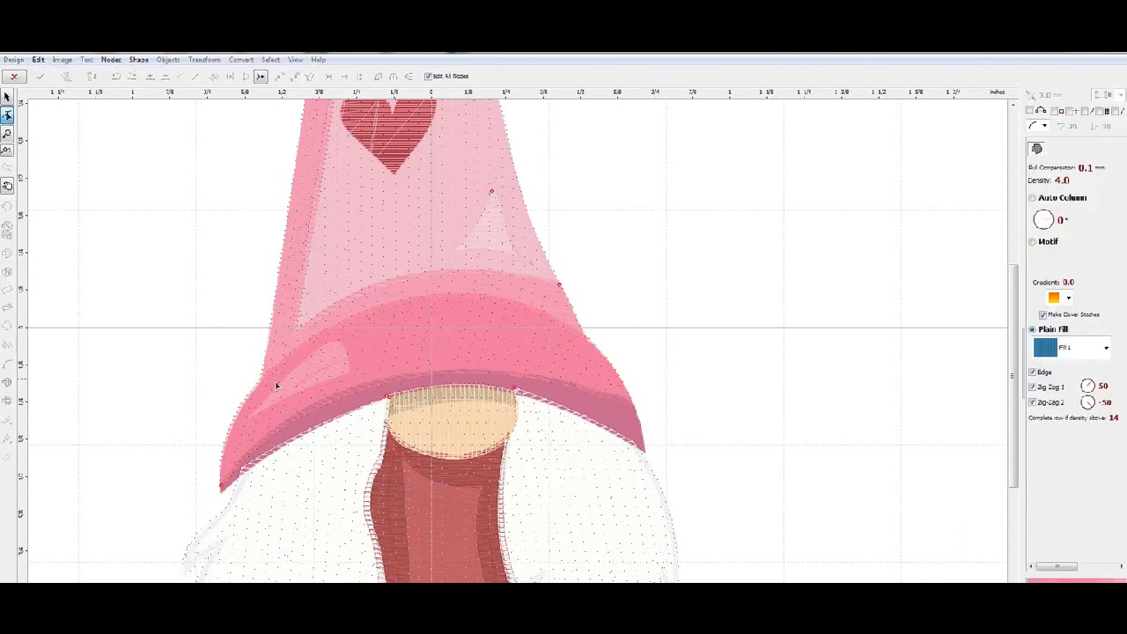
{"action": "left_click", "coordinate": [242, 423]}
{"action": "left_click", "coordinate": [346, 376]}
{"action": "left_click_drag", "start_coordinate": [294, 400], "coordinate": [290, 397]}
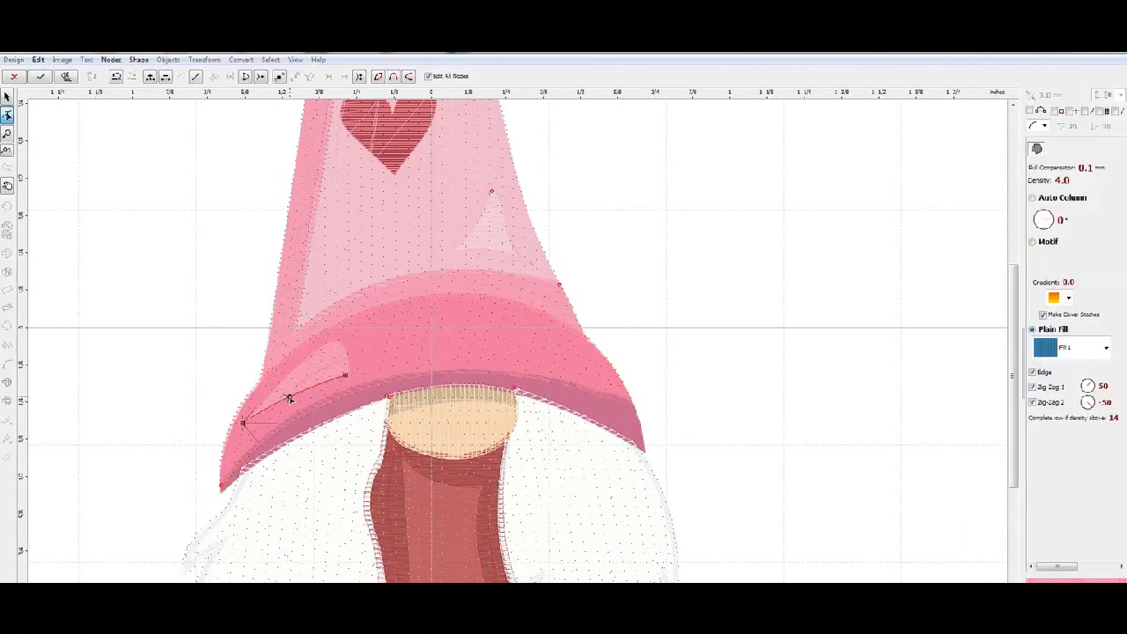
{"action": "left_click", "coordinate": [345, 353]}
{"action": "left_click_drag", "start_coordinate": [333, 350], "coordinate": [338, 341]}
{"action": "left_click", "coordinate": [298, 364]}
{"action": "left_click_drag", "start_coordinate": [298, 366], "coordinate": [287, 376]}
Set the brim highlight's fill angle to -15° and density to 6.0, and turn off Edge, Zig-Zag 1 and Zig-Zag 2
{"action": "left_click", "coordinate": [1057, 227]}
{"action": "left_click", "coordinate": [1033, 402]}
{"action": "left_click", "coordinate": [1033, 388]}
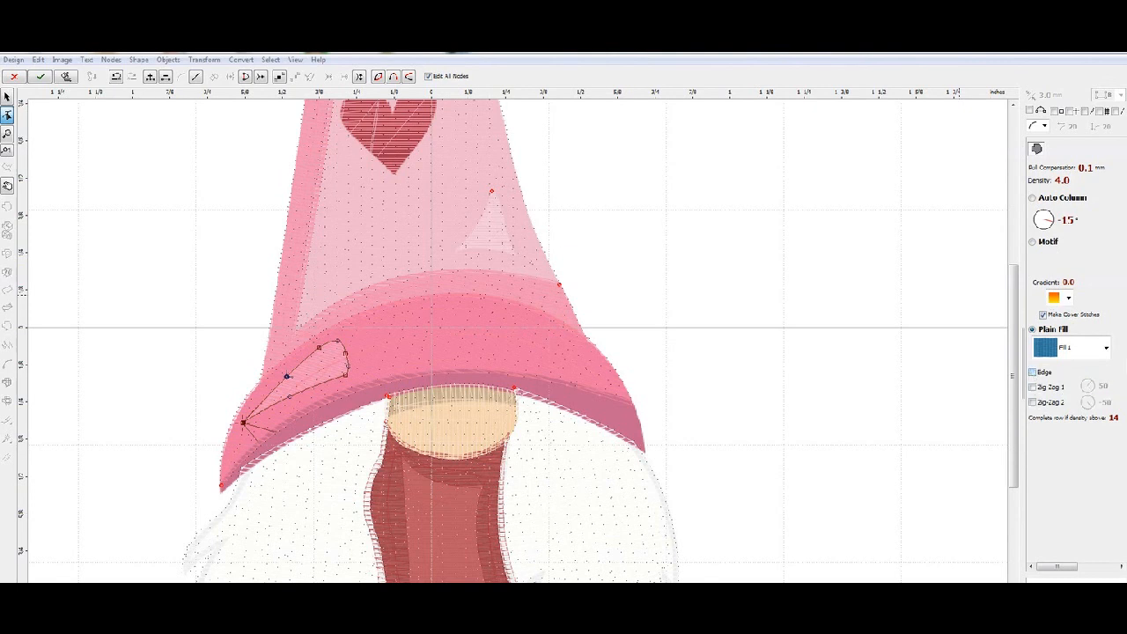
{"action": "left_click", "coordinate": [1037, 184]}
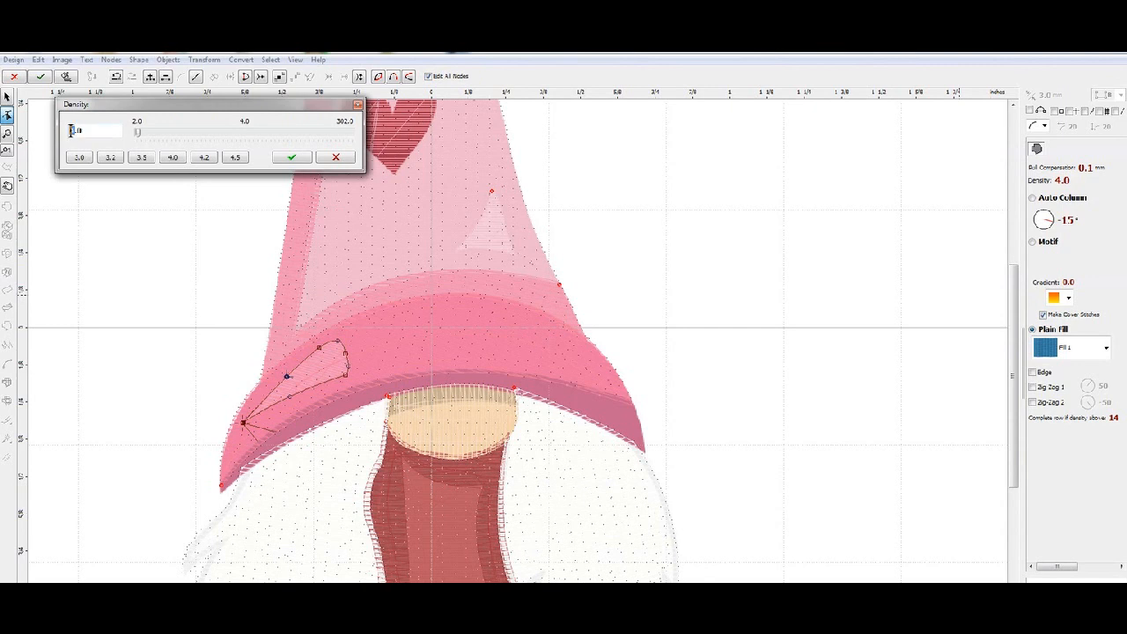
{"action": "left_click", "coordinate": [292, 157]}
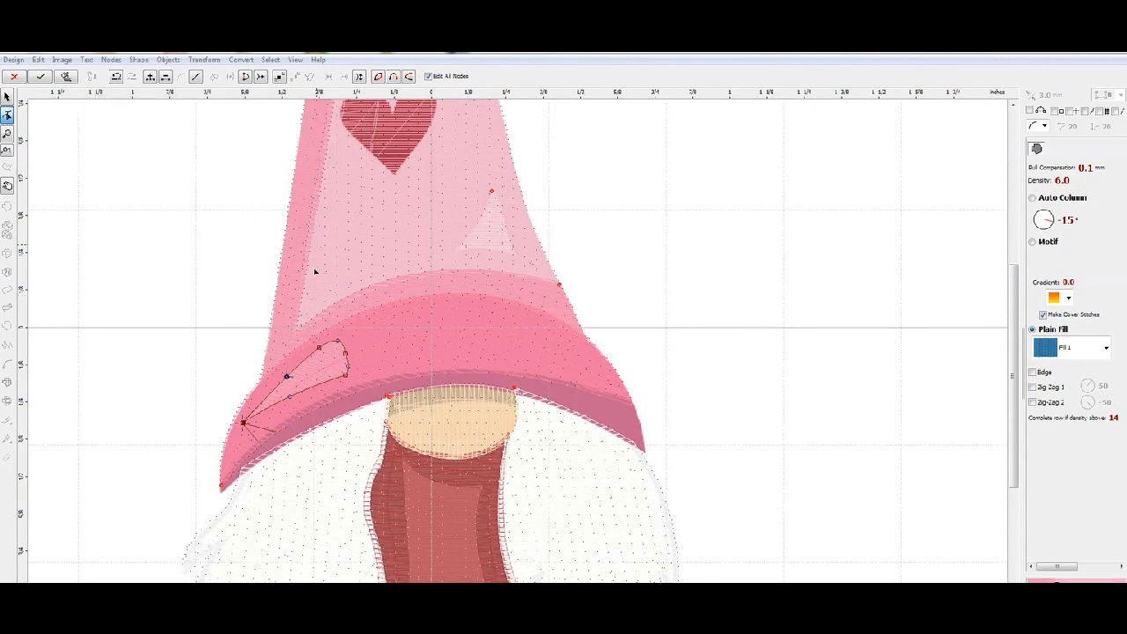
{"action": "left_click", "coordinate": [339, 342]}
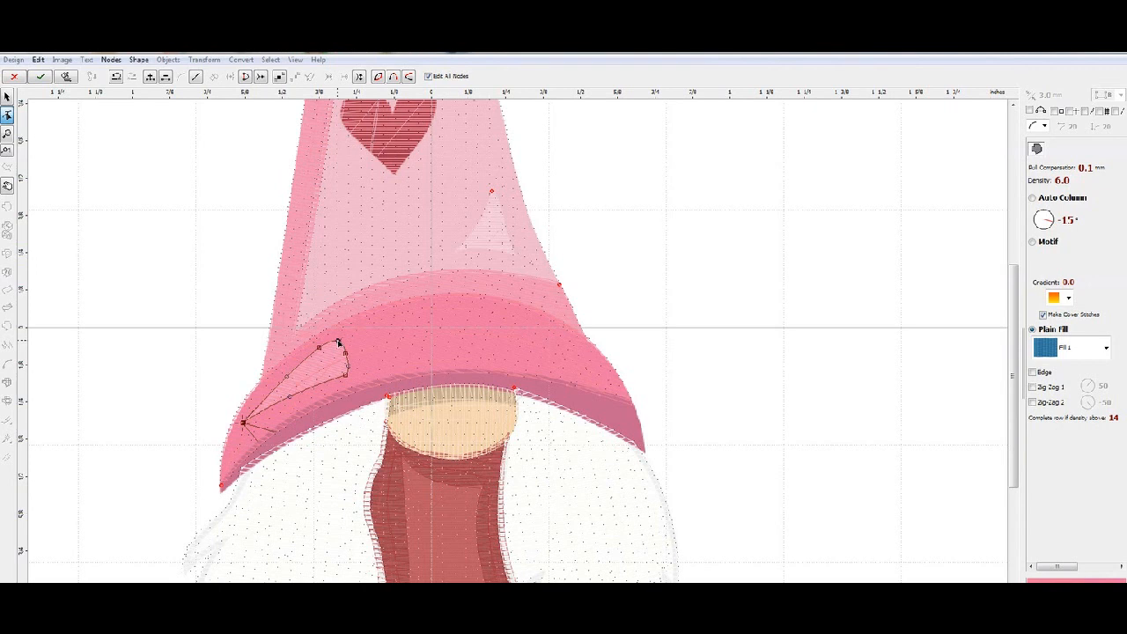
Place the brim highlight's fill end point at its upper tip and generate the highlight's stitches
{"action": "right_click", "coordinate": [338, 341]}
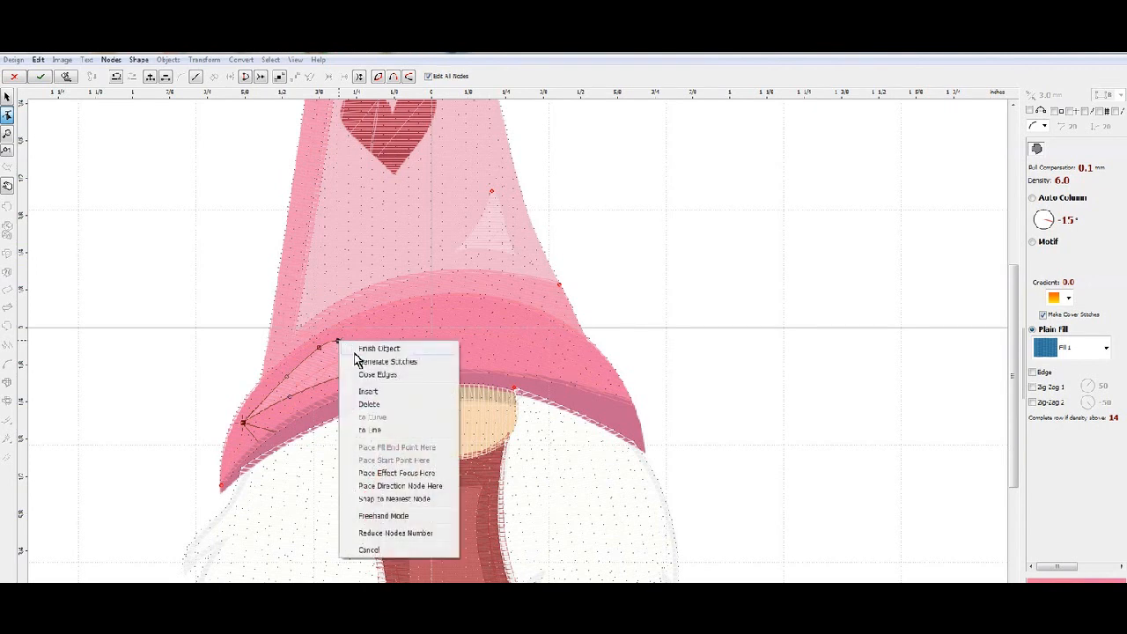
{"action": "left_click", "coordinate": [386, 392]}
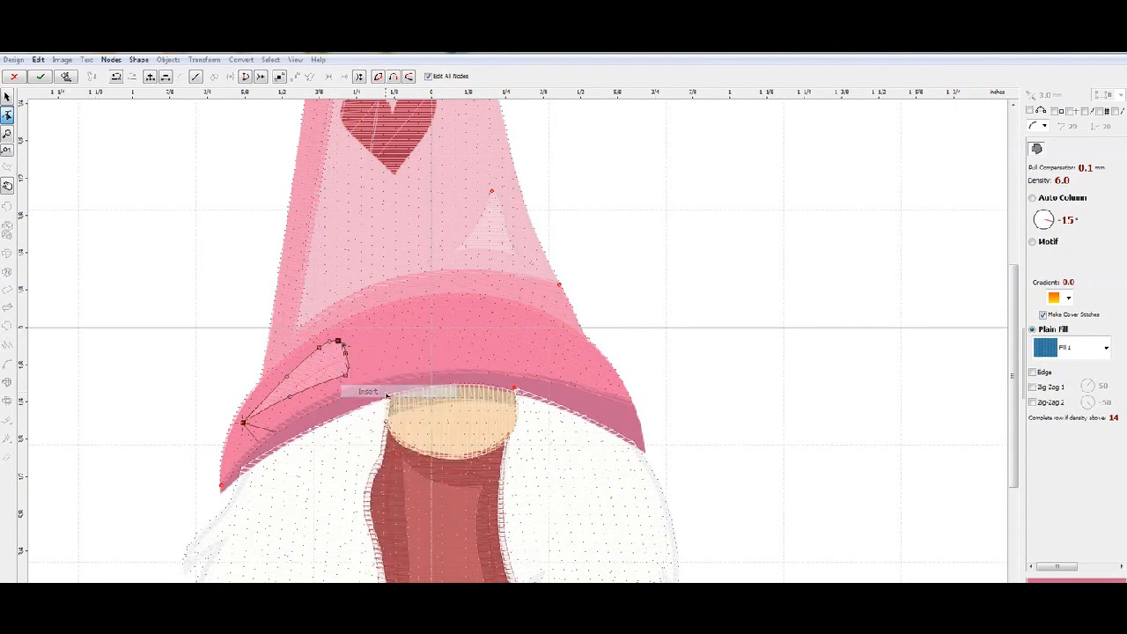
{"action": "right_click", "coordinate": [338, 342]}
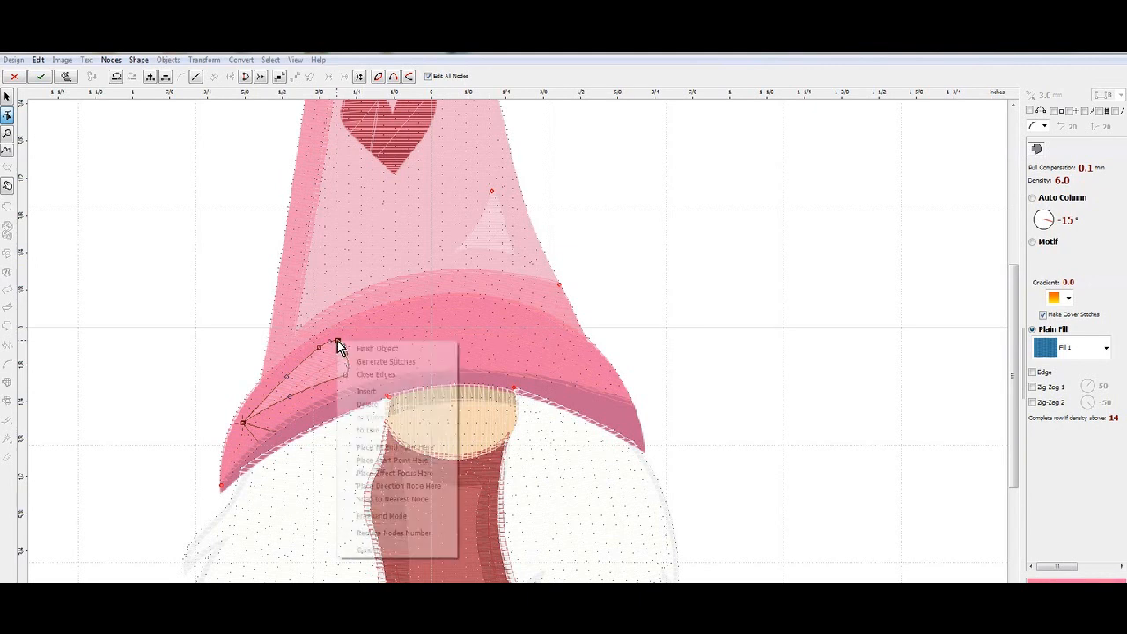
{"action": "left_click", "coordinate": [401, 449]}
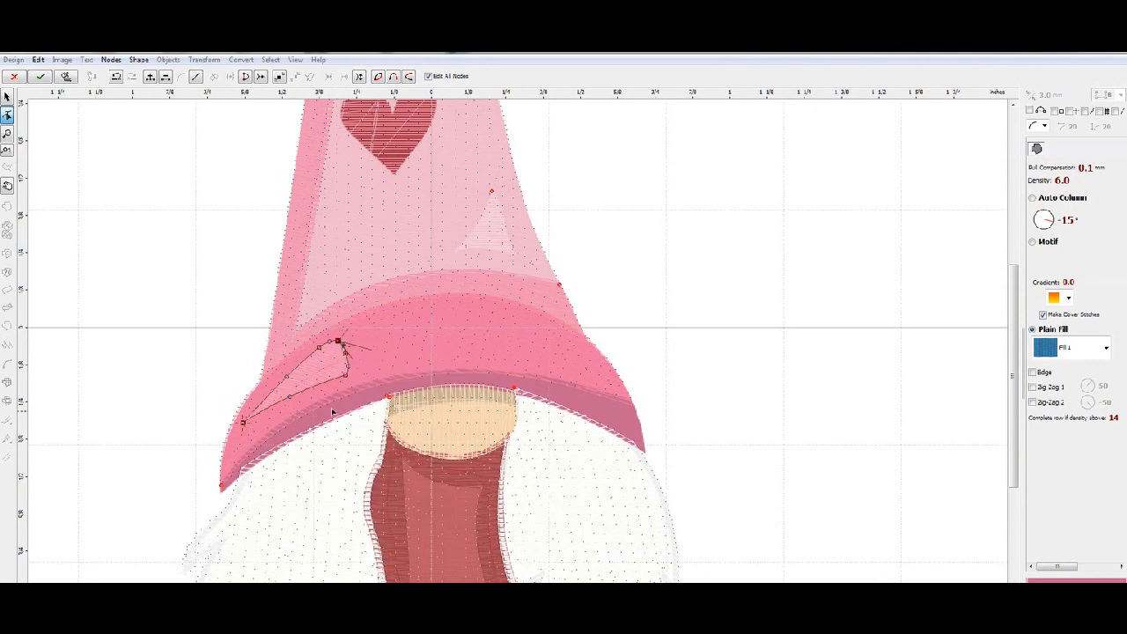
{"action": "right_click", "coordinate": [324, 364]}
{"action": "left_click", "coordinate": [355, 385]}
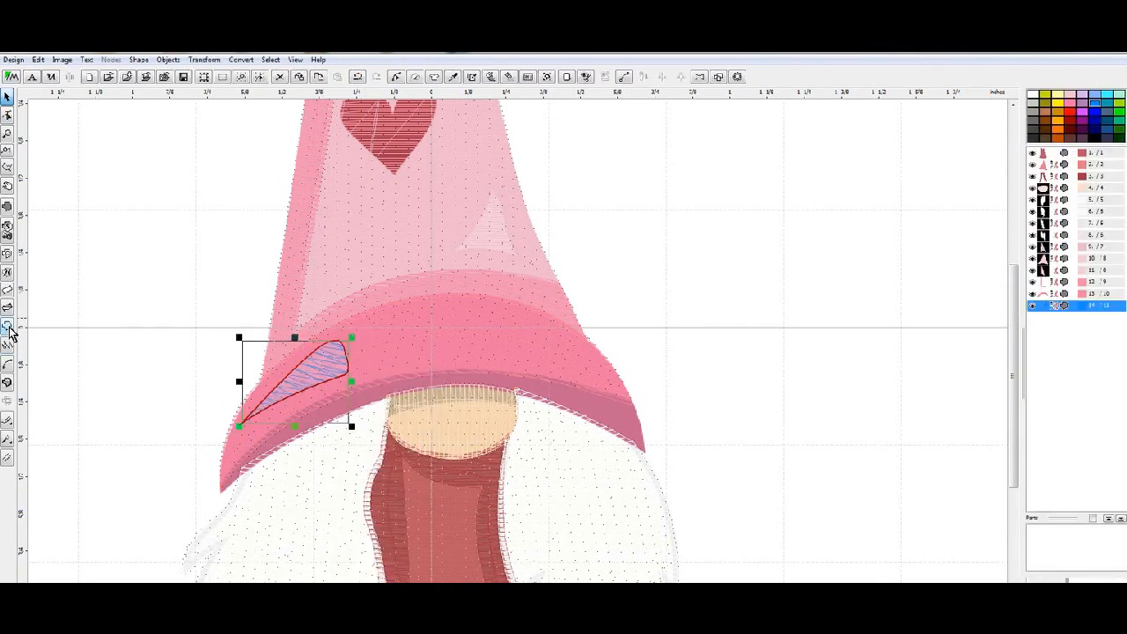
Color the brim highlight from the picture's light pink and match it to Floriani Pink (PF 103)
{"action": "right_click", "coordinate": [324, 370]}
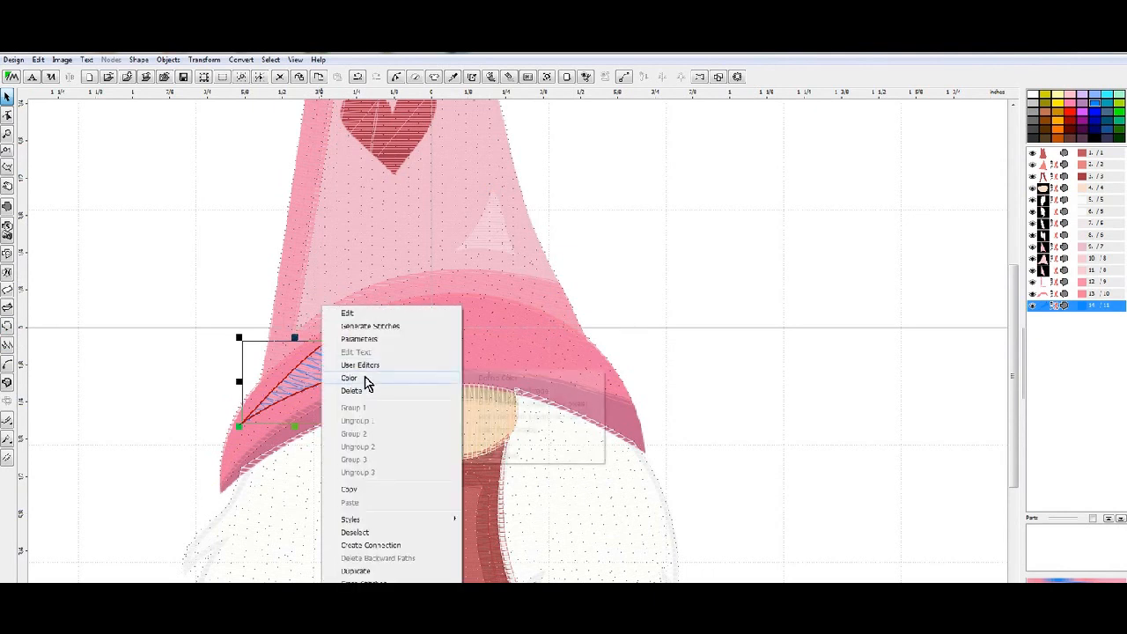
{"action": "left_click", "coordinate": [510, 392]}
{"action": "left_click", "coordinate": [320, 370]}
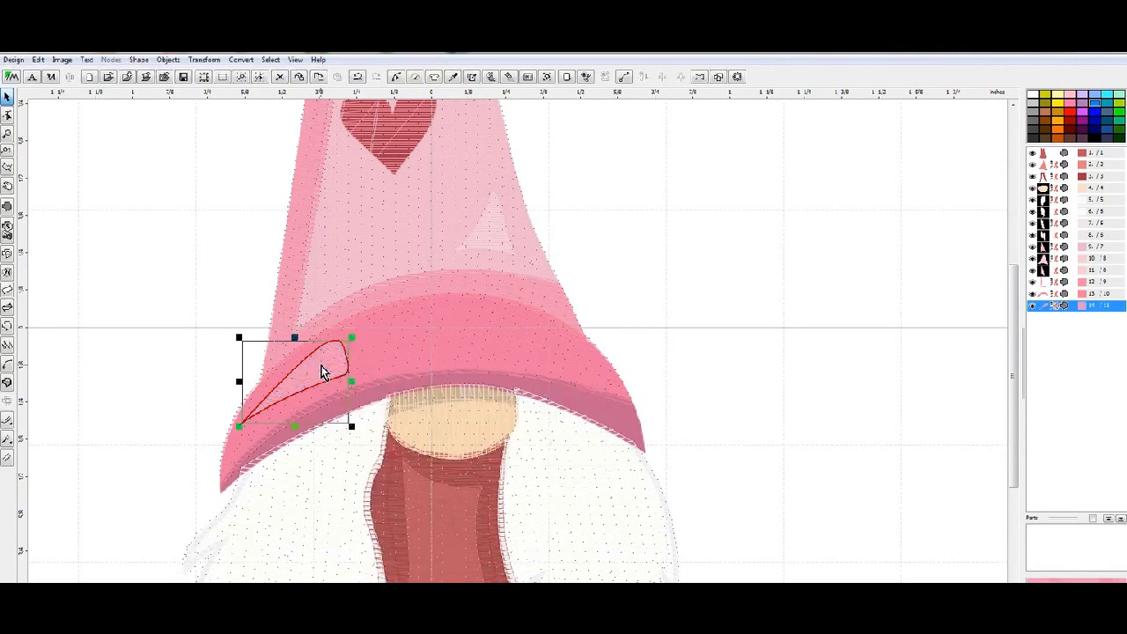
{"action": "right_click", "coordinate": [321, 371]}
{"action": "mouse_move", "coordinate": [383, 379]}
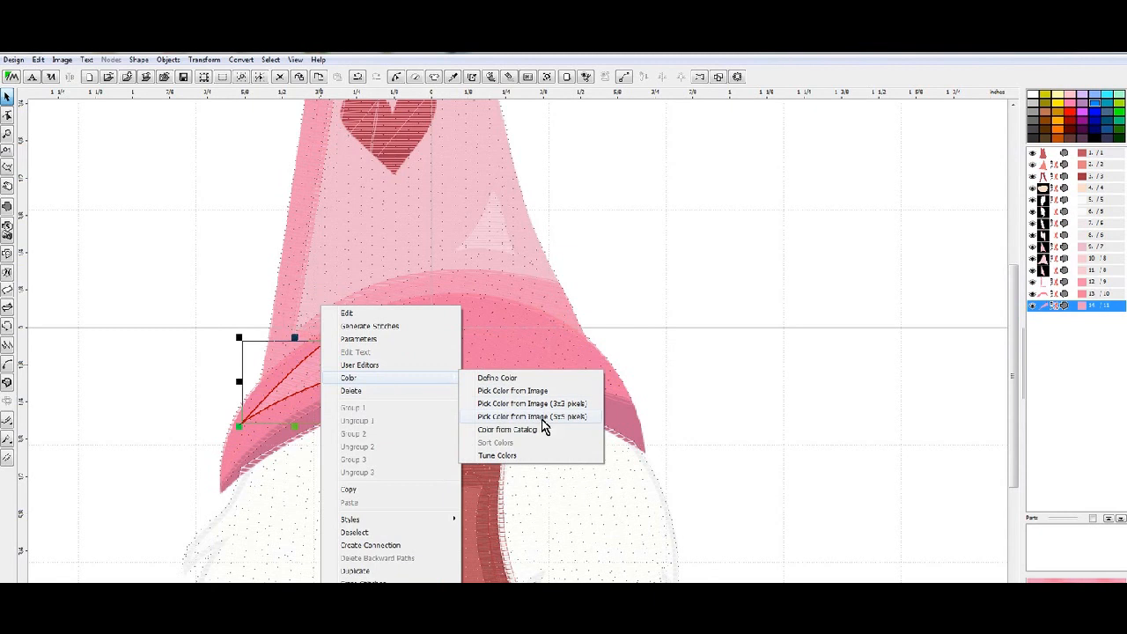
{"action": "left_click", "coordinate": [544, 429]}
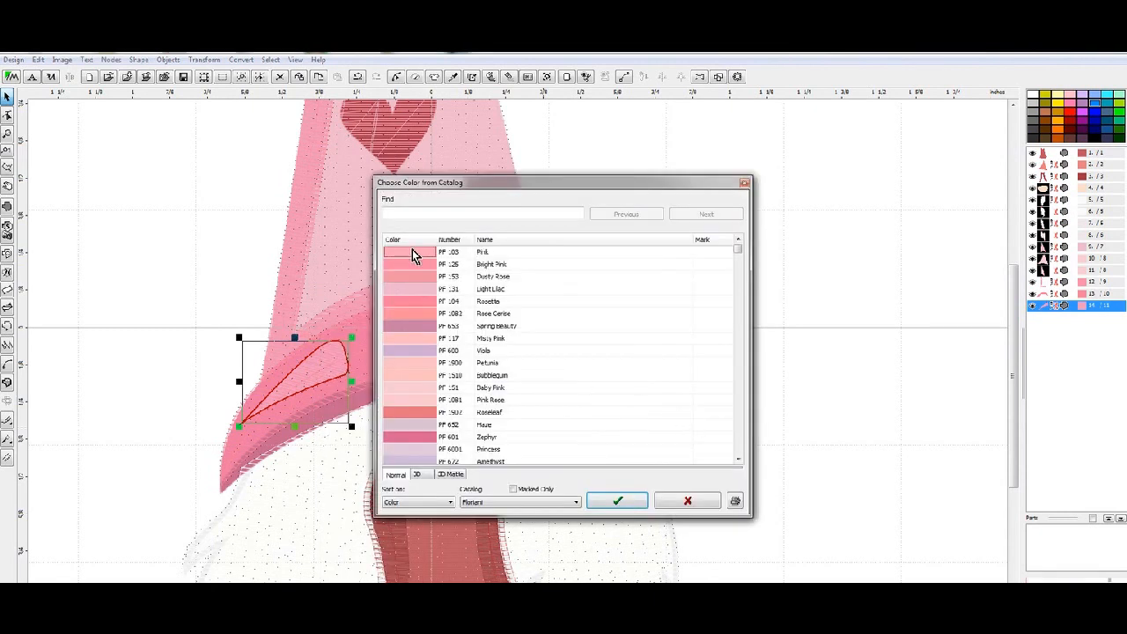
{"action": "left_click", "coordinate": [620, 504]}
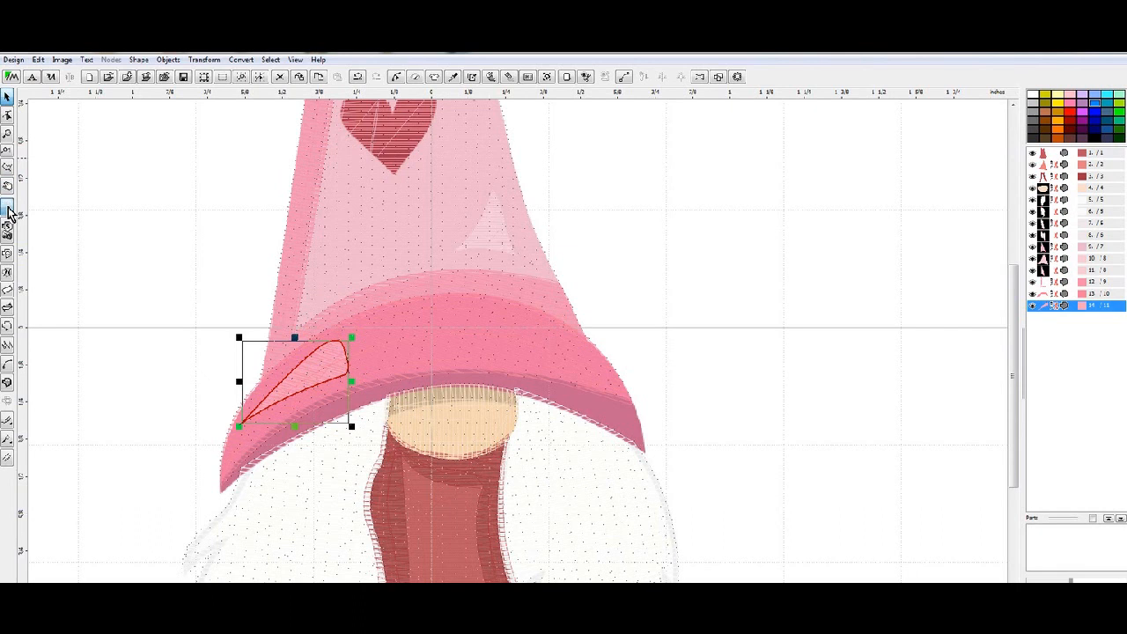
Start a new fill for the dark band under the brim and trace its lower edge from the left tip to the right corner, curving the segments
{"action": "left_click", "coordinate": [7, 115]}
{"action": "left_click", "coordinate": [221, 491]}
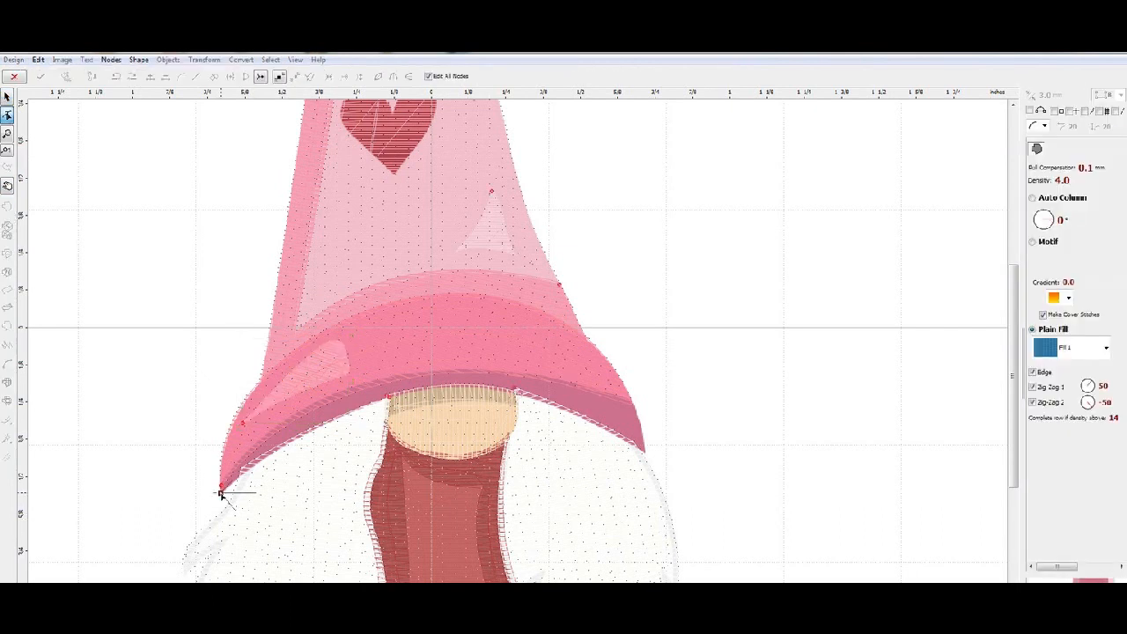
{"action": "left_click", "coordinate": [391, 398]}
{"action": "left_click_drag", "start_coordinate": [307, 446], "coordinate": [296, 441]}
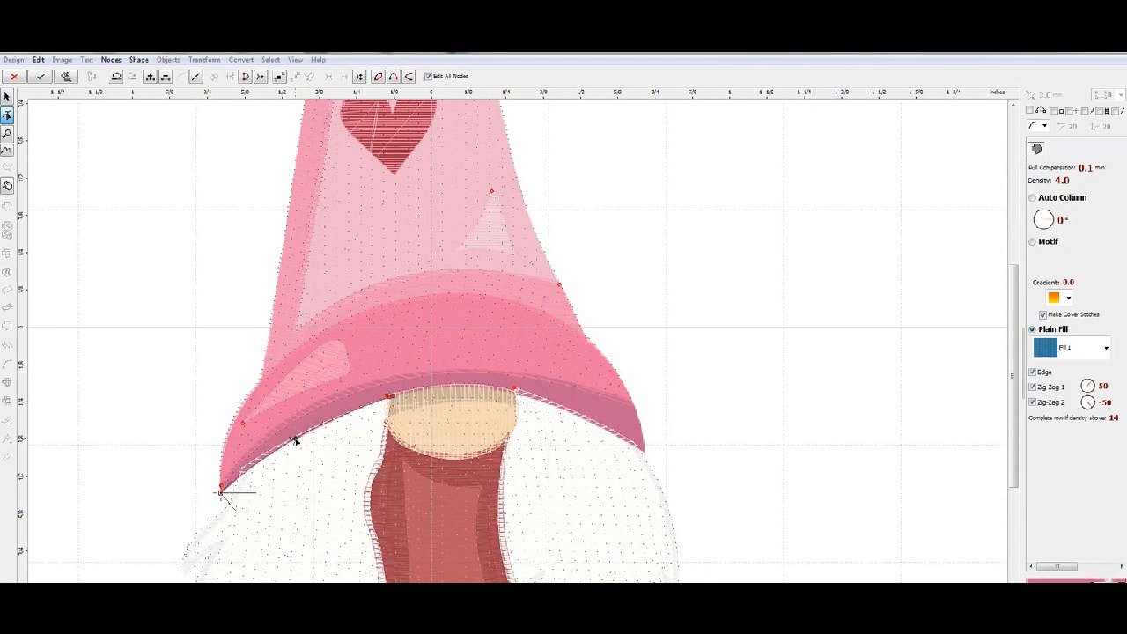
{"action": "left_click", "coordinate": [521, 396]}
{"action": "left_click_drag", "start_coordinate": [454, 398], "coordinate": [455, 388]}
{"action": "left_click", "coordinate": [644, 453]}
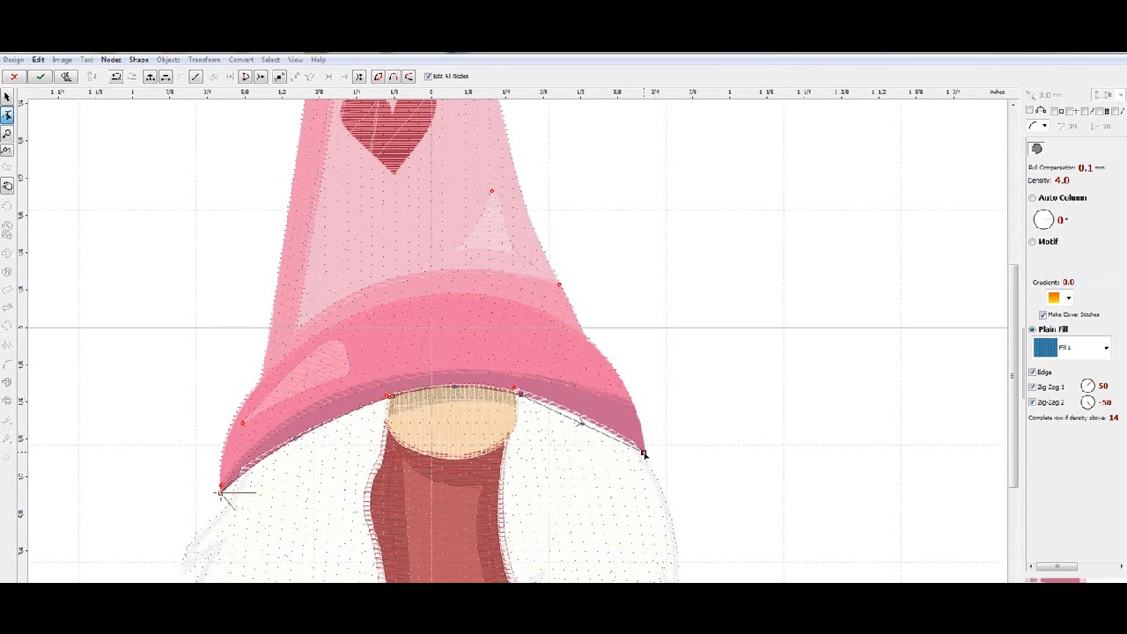
{"action": "left_click_drag", "start_coordinate": [581, 425], "coordinate": [580, 419]}
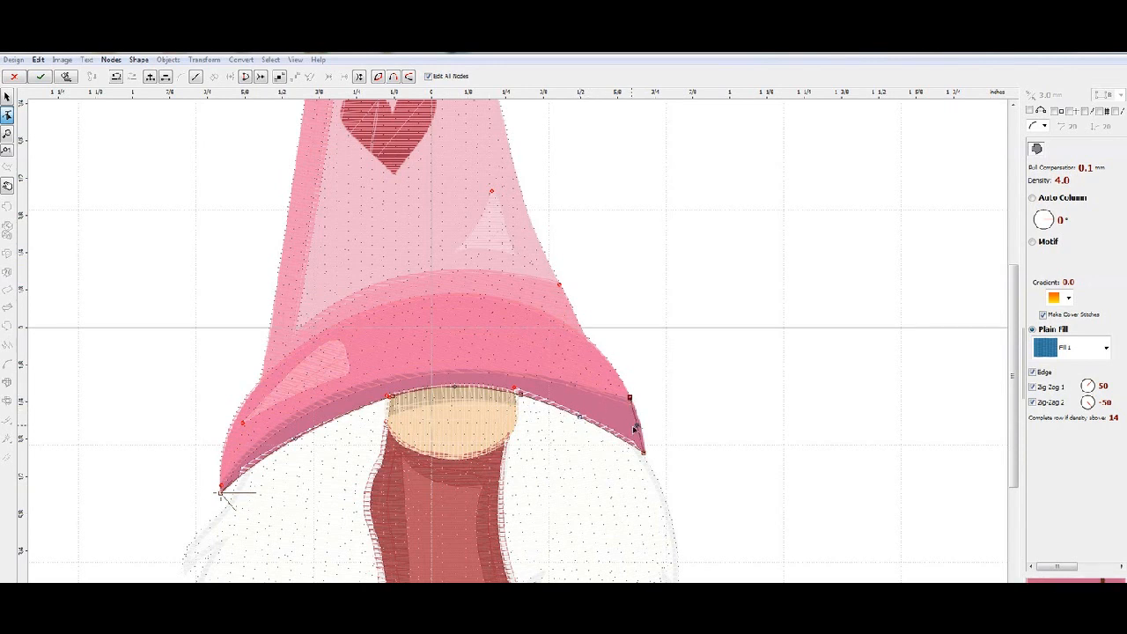
Trace the dark band's right end and upper edge back to the left tip, curving the segments and adjusting the tip nodes
{"action": "left_click_drag", "start_coordinate": [636, 426], "coordinate": [641, 427]}
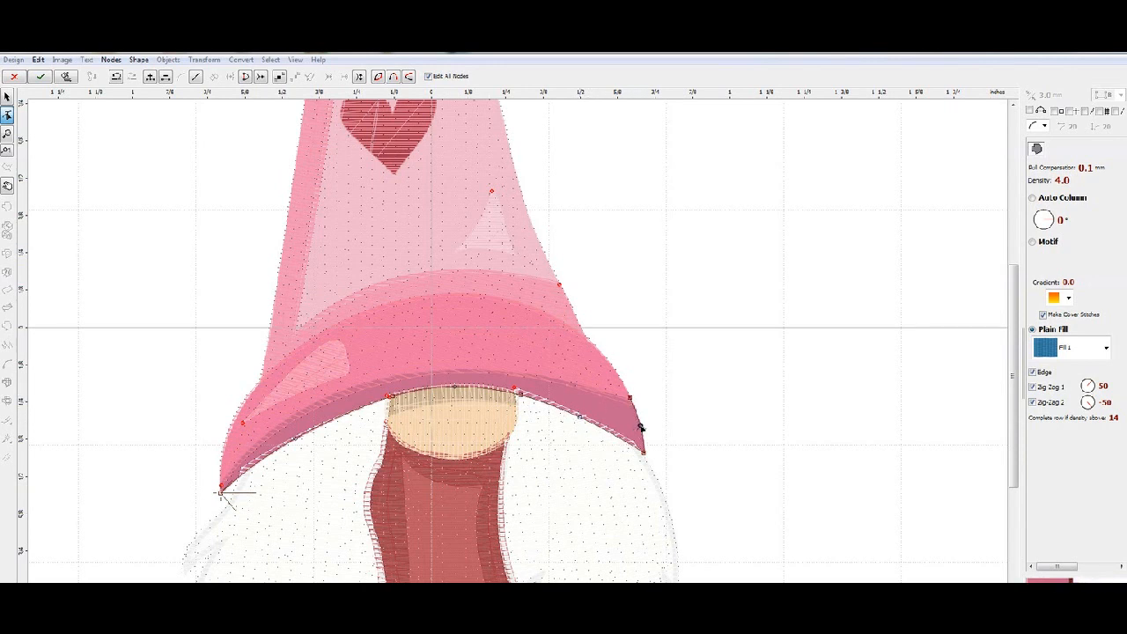
{"action": "left_click", "coordinate": [393, 380]}
{"action": "left_click_drag", "start_coordinate": [511, 388], "coordinate": [509, 371]}
{"action": "left_click", "coordinate": [263, 437]}
{"action": "left_click_drag", "start_coordinate": [327, 411], "coordinate": [323, 402]}
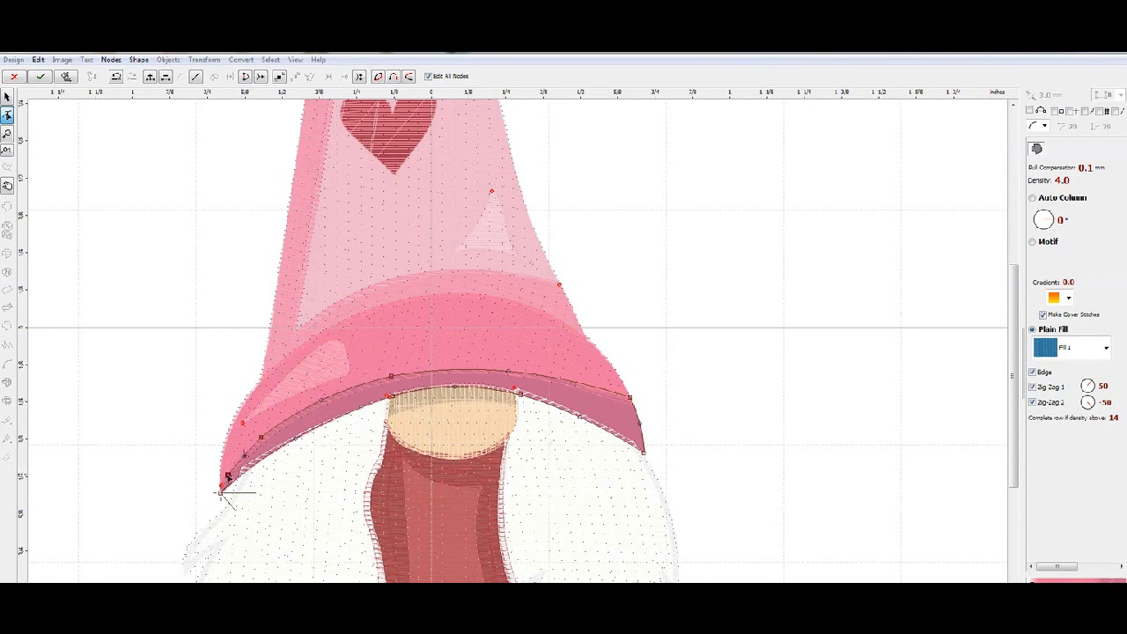
{"action": "left_click_drag", "start_coordinate": [222, 480], "coordinate": [220, 488]}
{"action": "scroll", "coordinate": [225, 495], "scroll_direction": "up", "scroll_amount": 1}
{"action": "scroll", "coordinate": [215, 495], "scroll_direction": "up", "scroll_amount": 2}
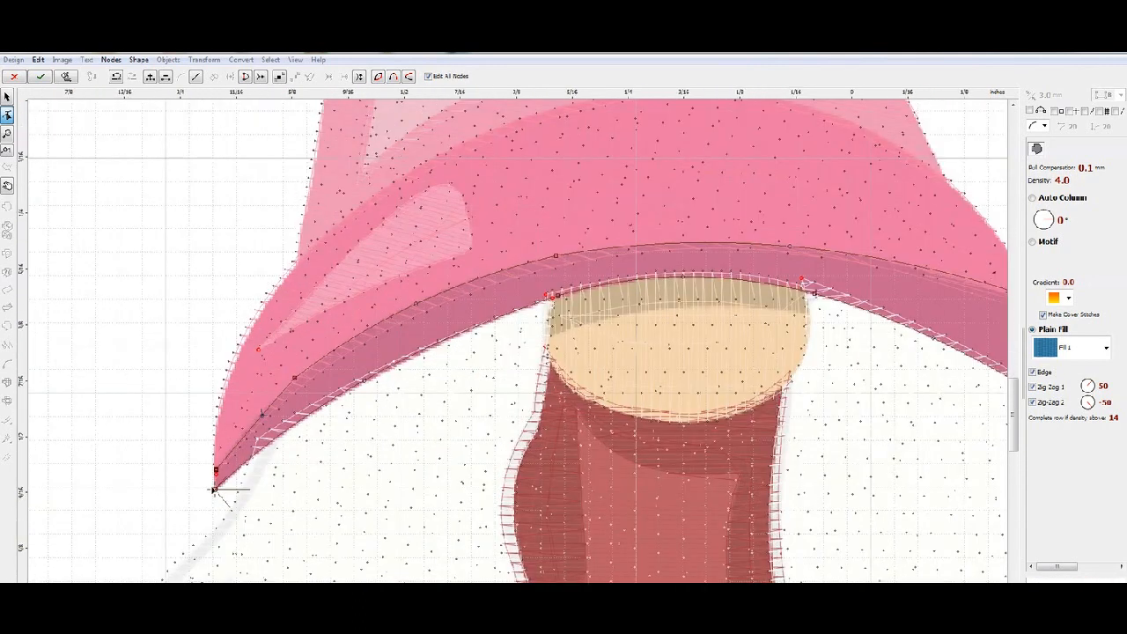
{"action": "left_click_drag", "start_coordinate": [224, 473], "coordinate": [224, 485]}
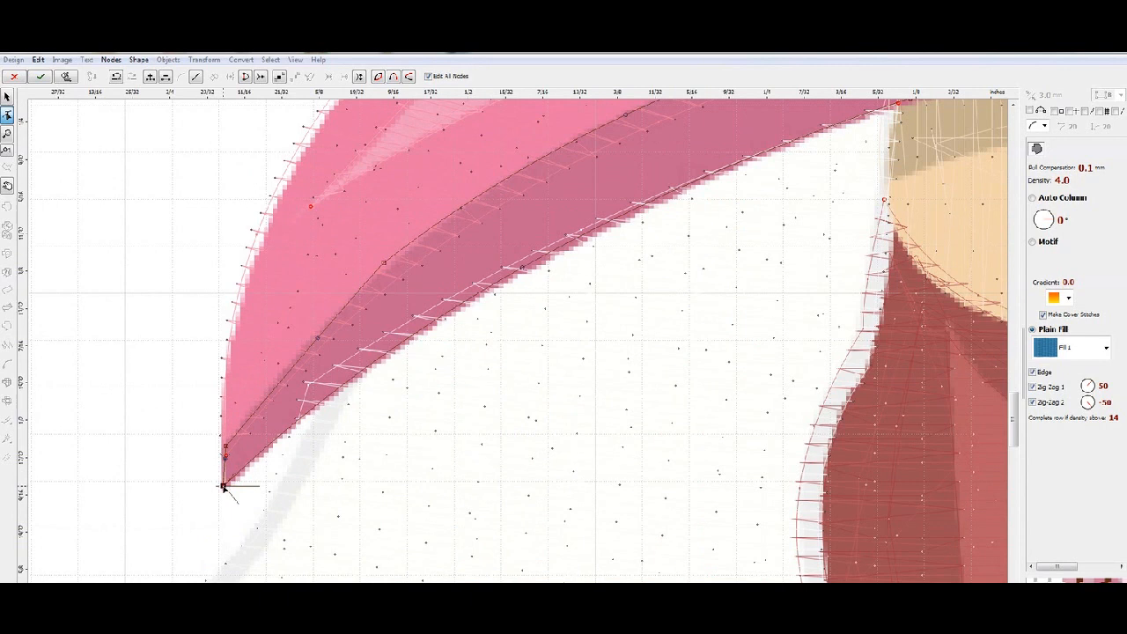
Set the dark brim band's fill type to Auto Column and generate its stitches
{"action": "left_click", "coordinate": [1083, 197]}
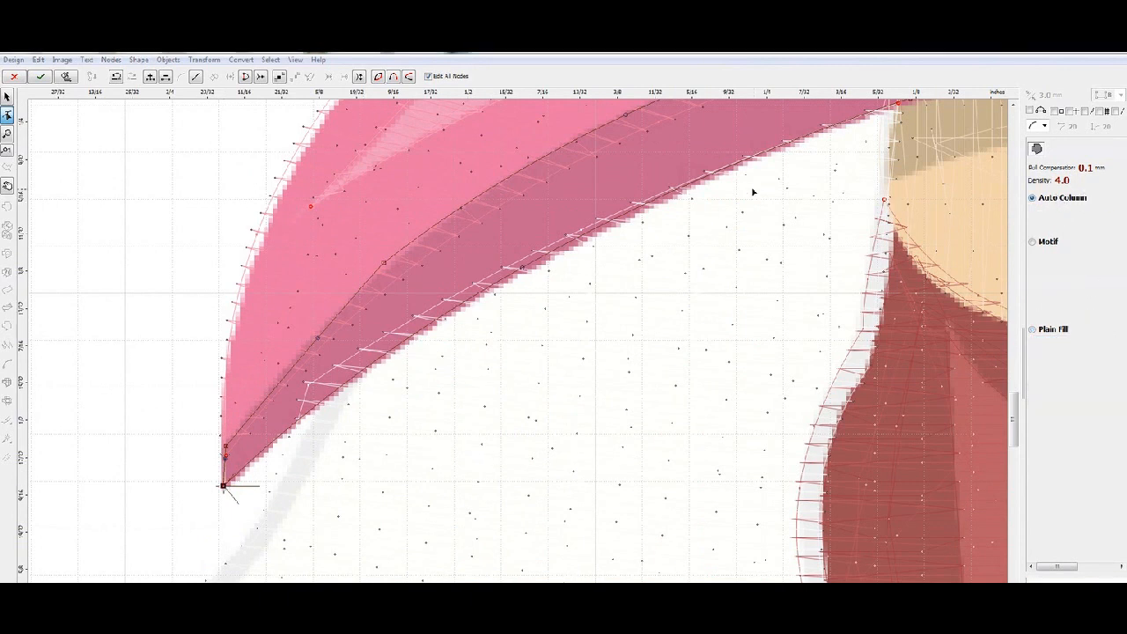
{"action": "left_click", "coordinate": [1034, 331]}
{"action": "left_click_drag", "start_coordinate": [1048, 220], "coordinate": [1046, 219]}
{"action": "left_click", "coordinate": [1033, 198]}
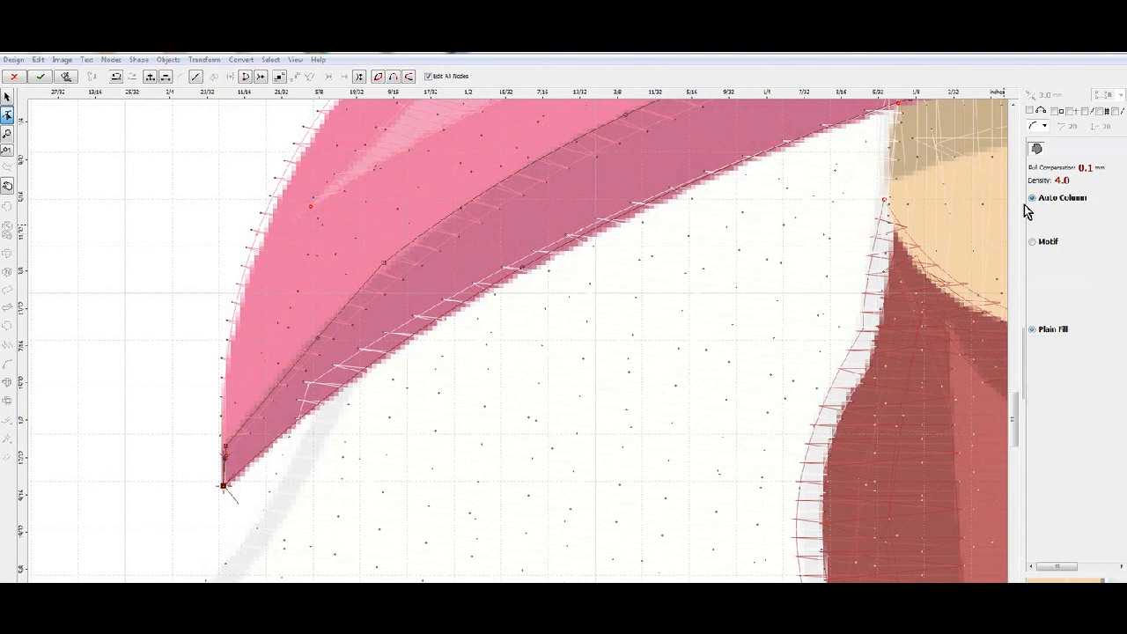
{"action": "right_click", "coordinate": [627, 175]}
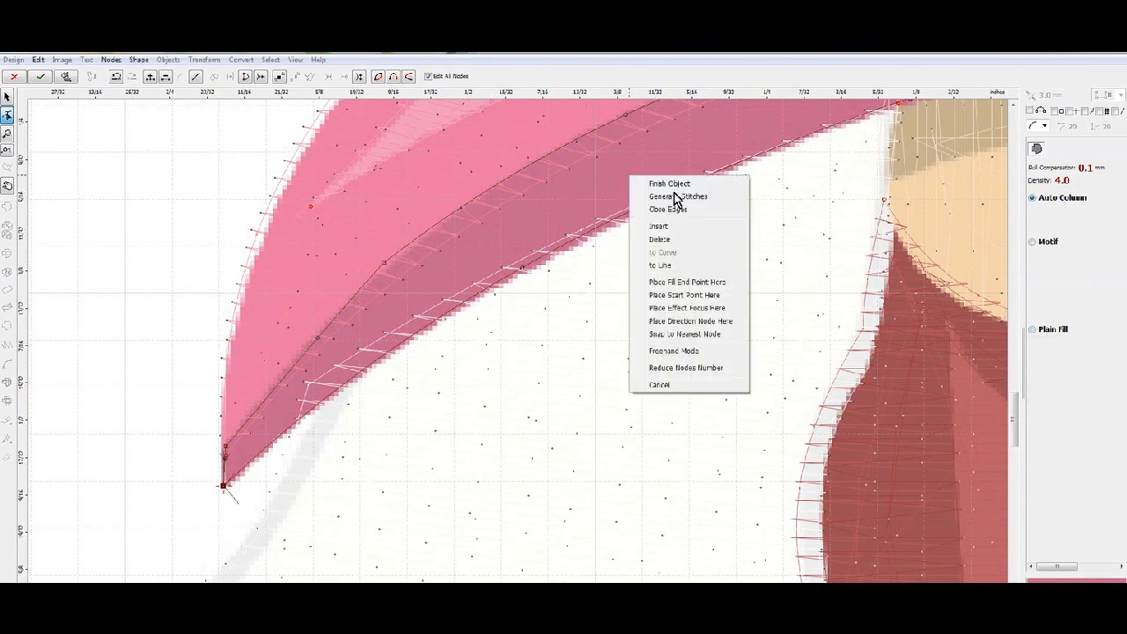
{"action": "left_click", "coordinate": [683, 197]}
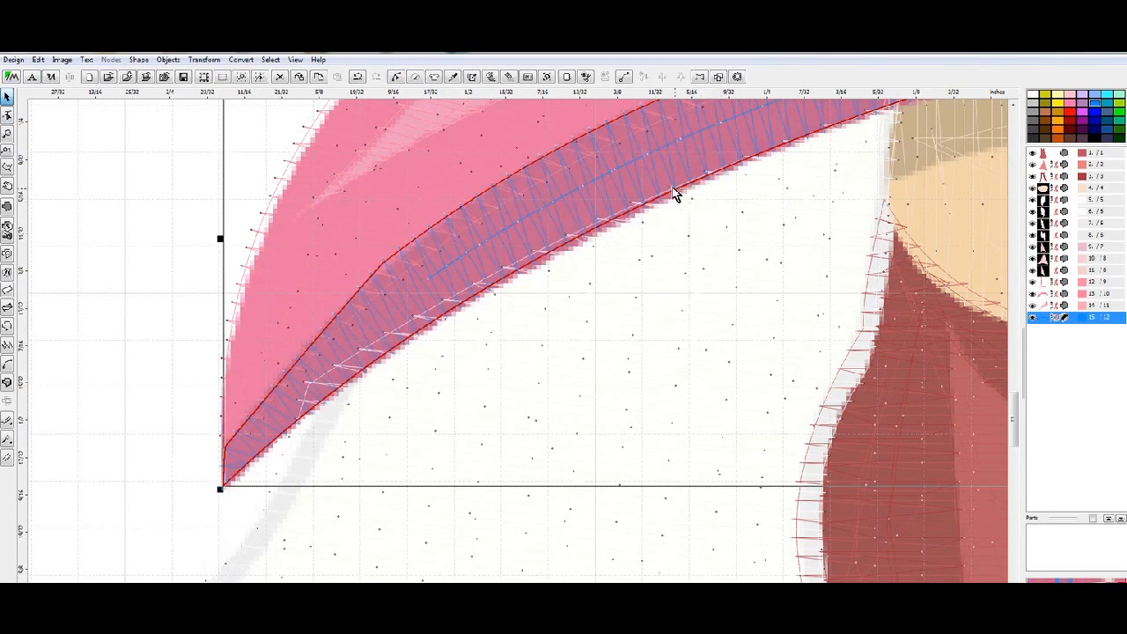
Color the dark brim band from the picture and match it to Floriani Powder Puff (PF 133)
{"action": "right_click", "coordinate": [542, 172]}
{"action": "mouse_move", "coordinate": [587, 244]}
{"action": "left_click", "coordinate": [718, 257]}
{"action": "left_click", "coordinate": [621, 185]}
{"action": "scroll", "coordinate": [619, 188], "scroll_direction": "down", "scroll_amount": 4}
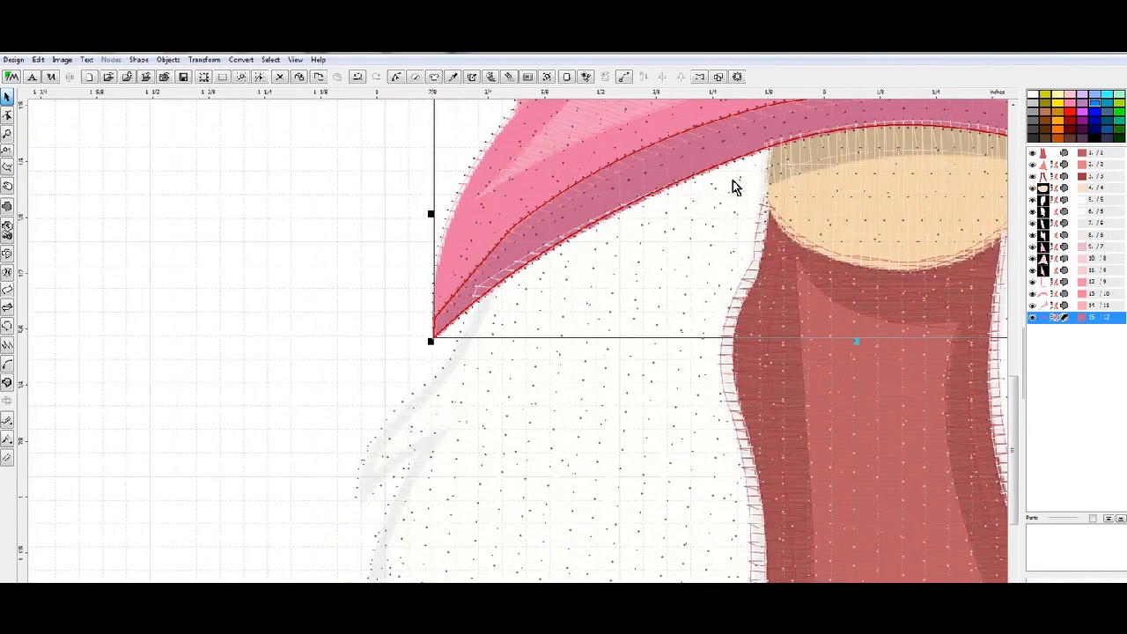
{"action": "right_click", "coordinate": [746, 156]}
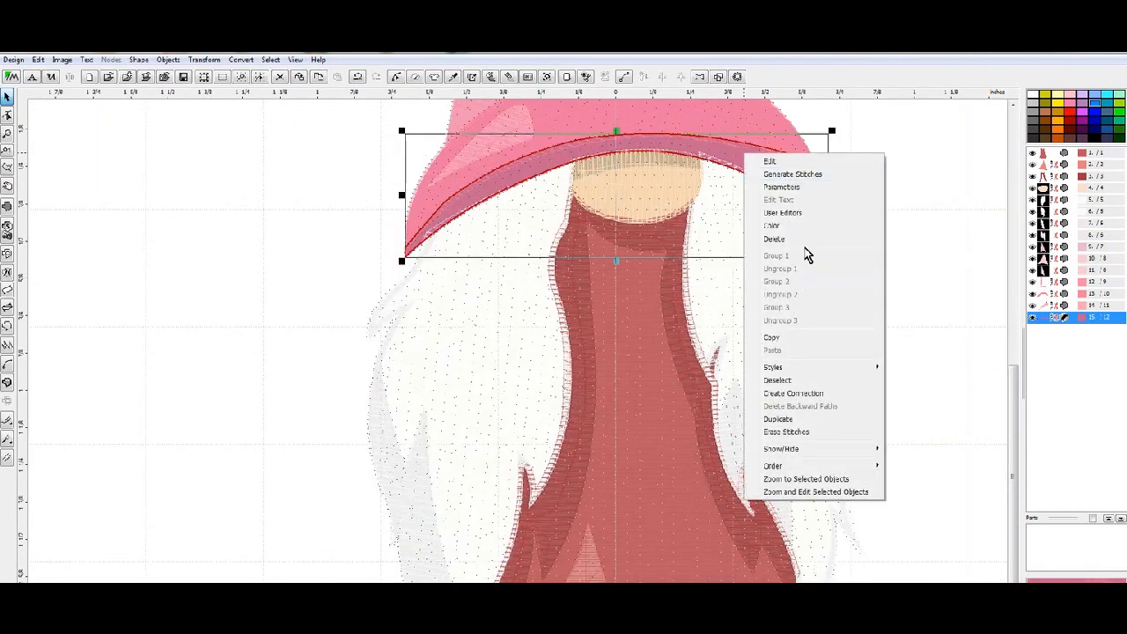
{"action": "mouse_move", "coordinate": [809, 227]}
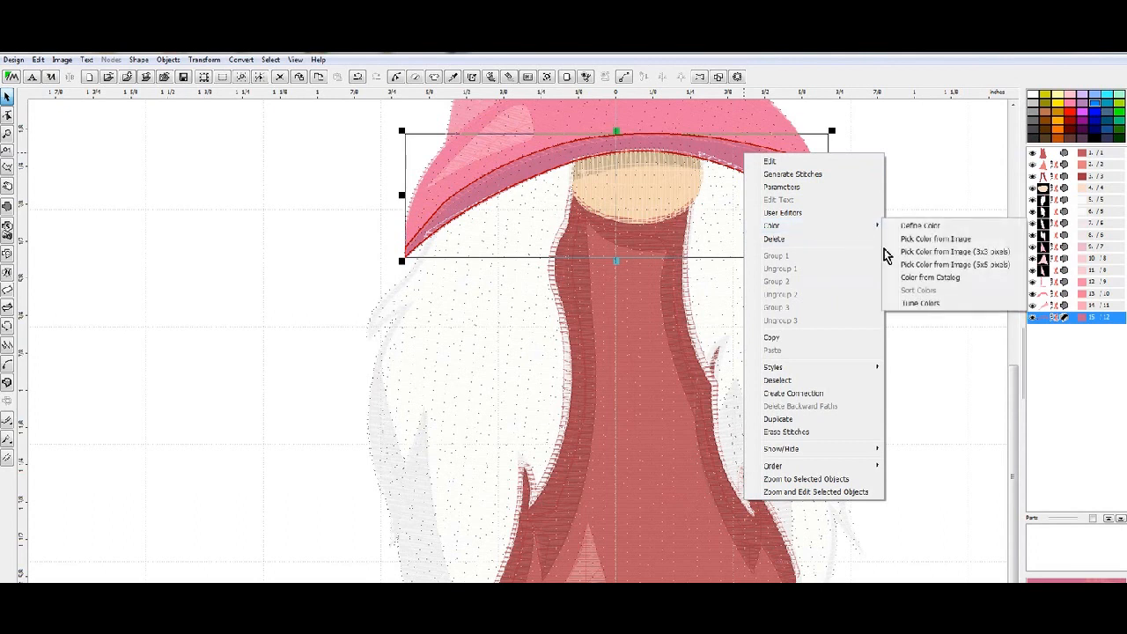
{"action": "left_click", "coordinate": [936, 278]}
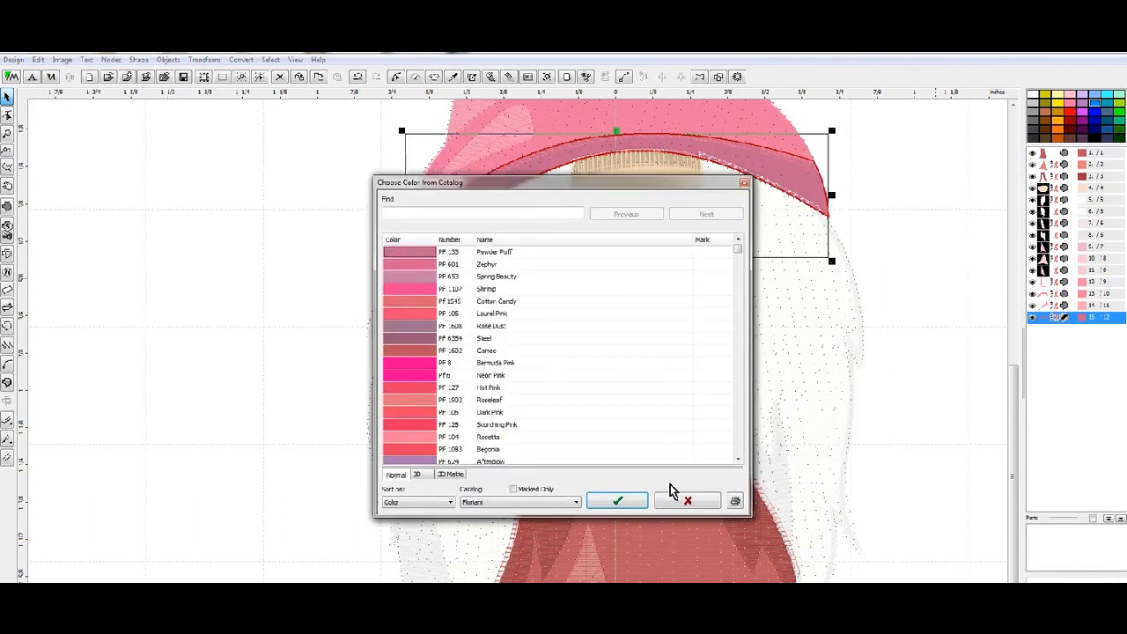
{"action": "left_click", "coordinate": [619, 499]}
Preview the whole gnome design in 3D to check the stitching, and return to the normal stitch view
{"action": "scroll", "coordinate": [702, 420], "scroll_direction": "down", "scroll_amount": 2}
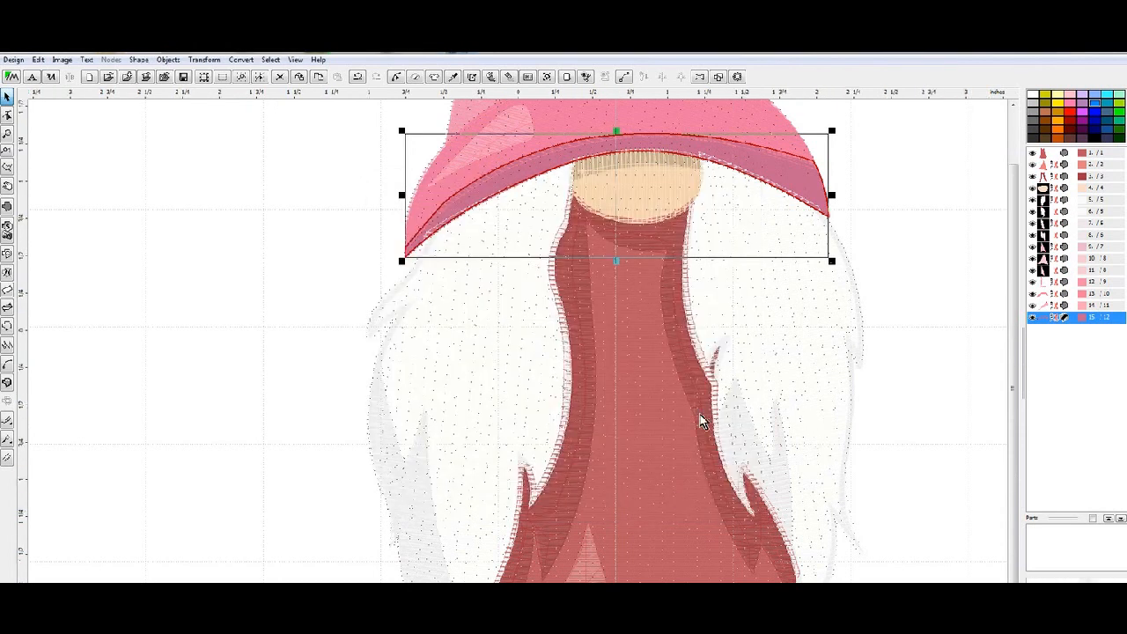
{"action": "key", "text": "3"}
{"action": "scroll", "coordinate": [626, 449], "scroll_direction": "up", "scroll_amount": 1}
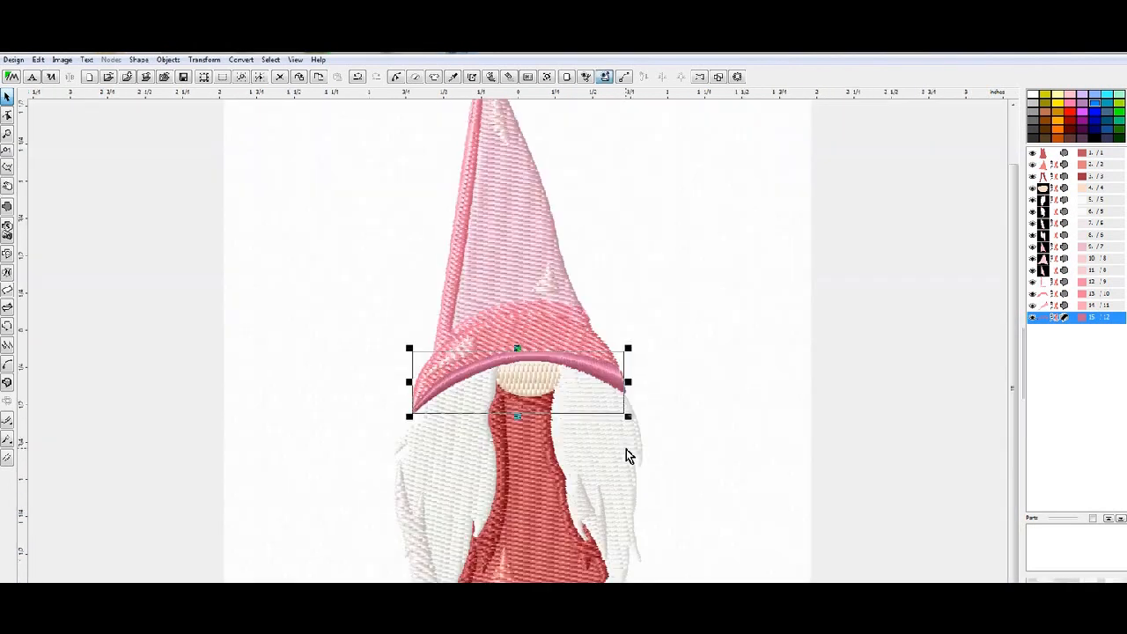
{"action": "scroll", "coordinate": [626, 449], "scroll_direction": "down", "scroll_amount": 1}
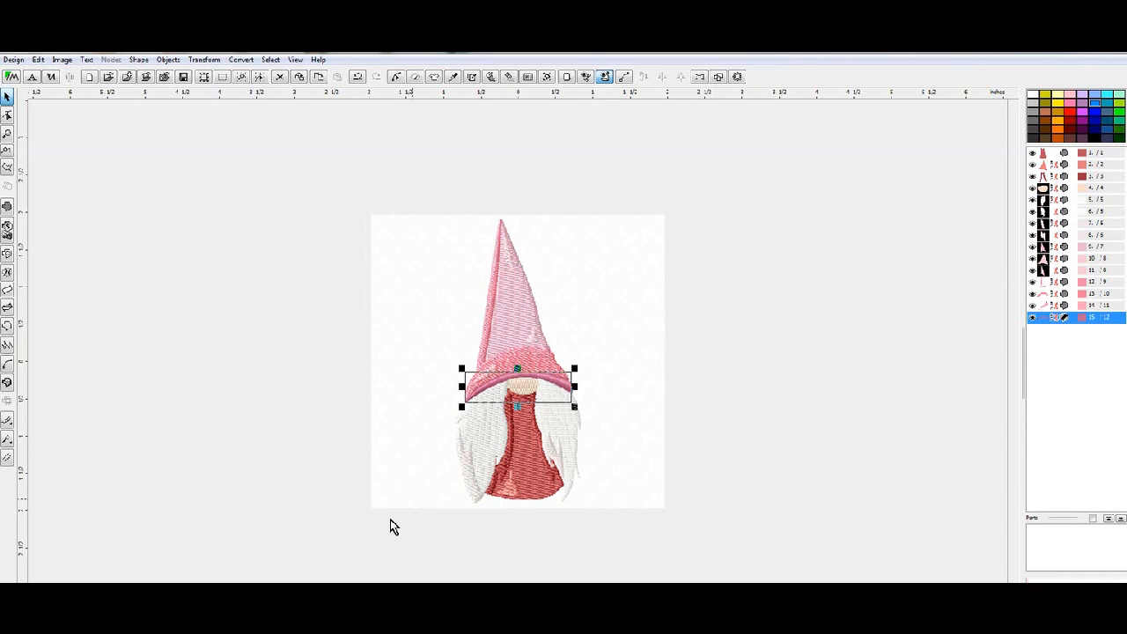
{"action": "left_click", "coordinate": [605, 77]}
{"action": "scroll", "coordinate": [572, 372], "scroll_direction": "up", "scroll_amount": 1}
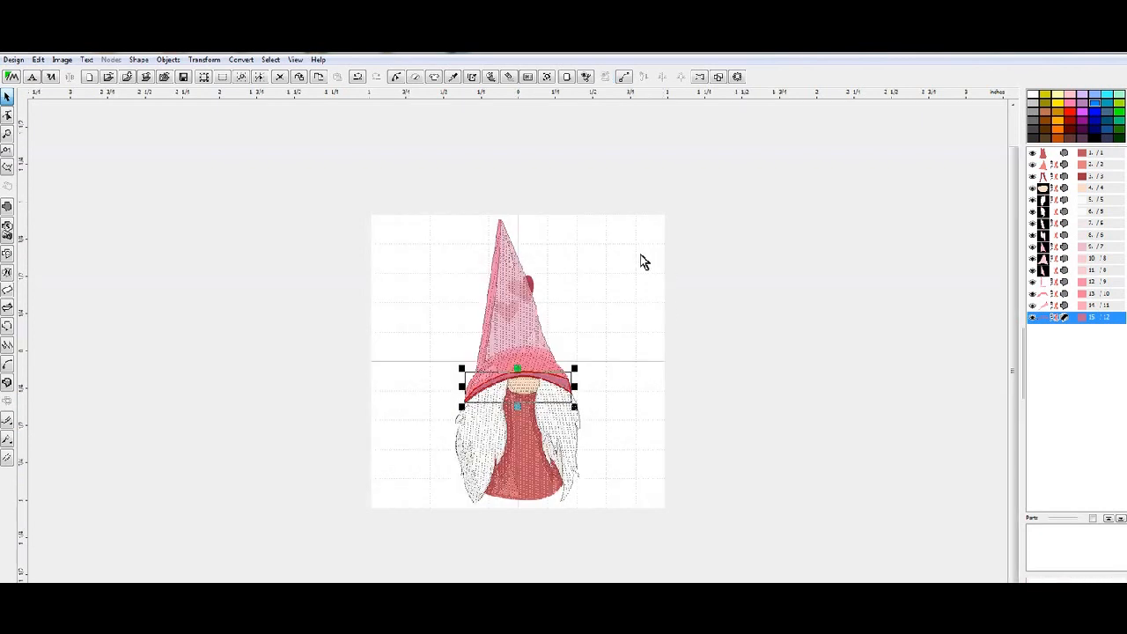
Trace the lower heart on the hat as a new fill, turn off Zig-Zag 2 and generate its stitches
{"action": "left_click", "coordinate": [7, 115]}
{"action": "scroll", "coordinate": [616, 323], "scroll_direction": "up", "scroll_amount": 1}
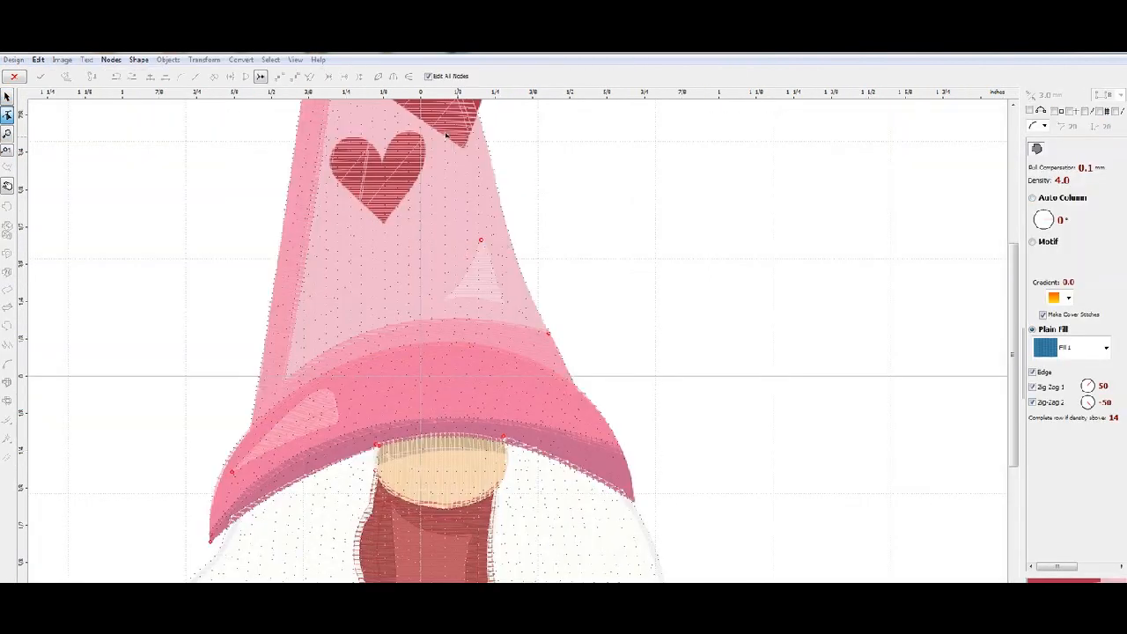
{"action": "left_click", "coordinate": [419, 182]}
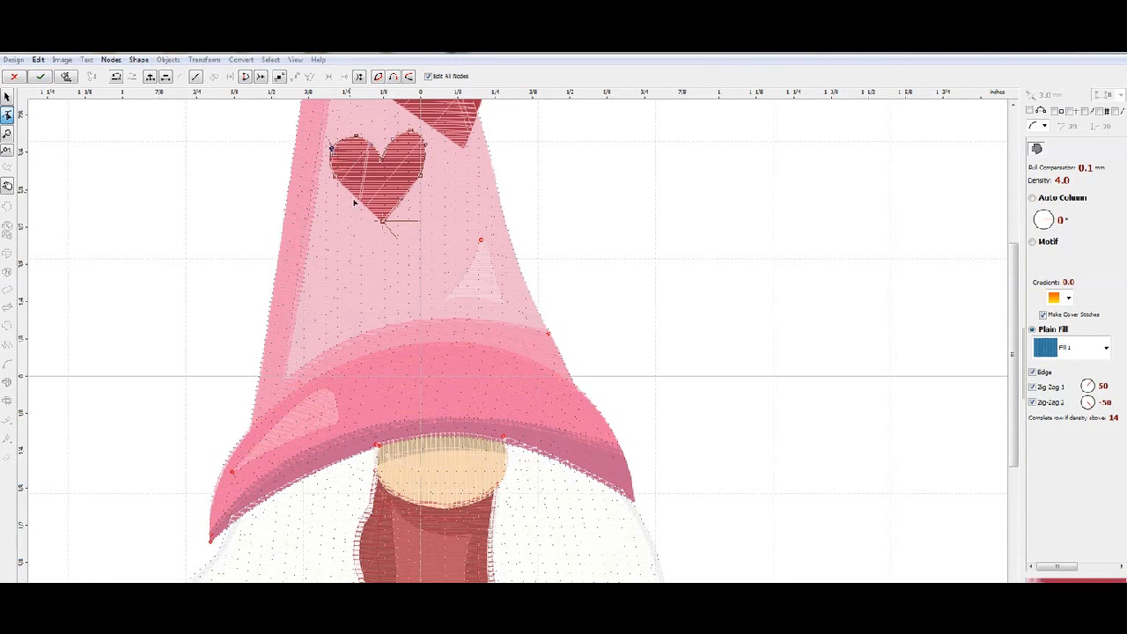
{"action": "left_click", "coordinate": [1043, 404]}
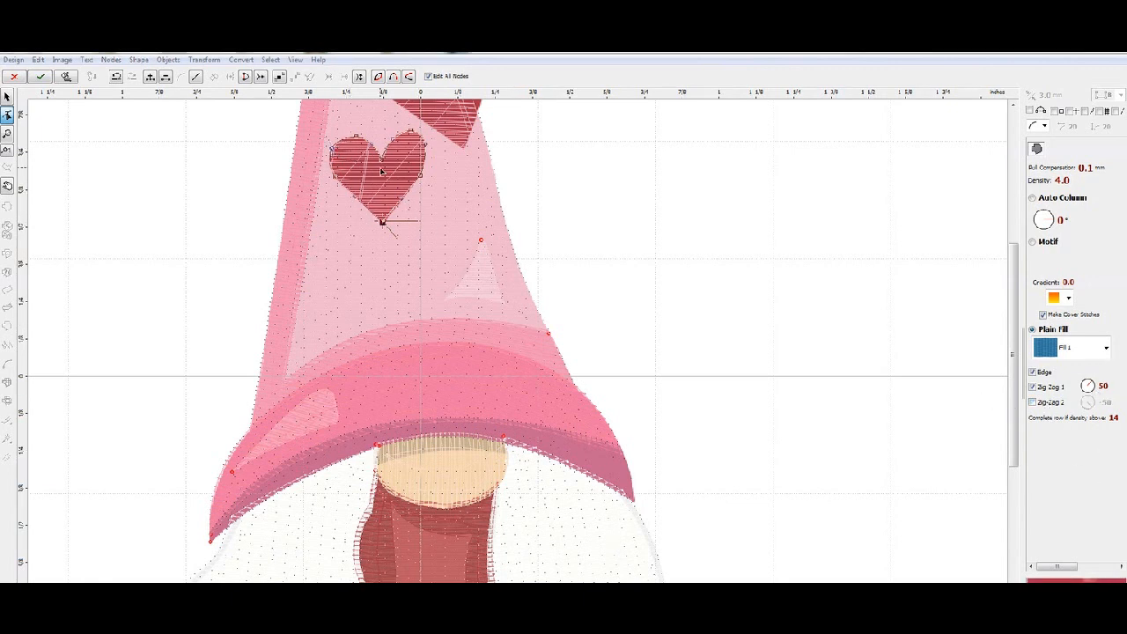
{"action": "right_click", "coordinate": [381, 169]}
{"action": "left_click", "coordinate": [429, 189]}
Trace the upper heart on the hat, overlapping the hat's edge, as a new closed fill shape
{"action": "left_click_drag", "start_coordinate": [1015, 309], "coordinate": [1017, 196]}
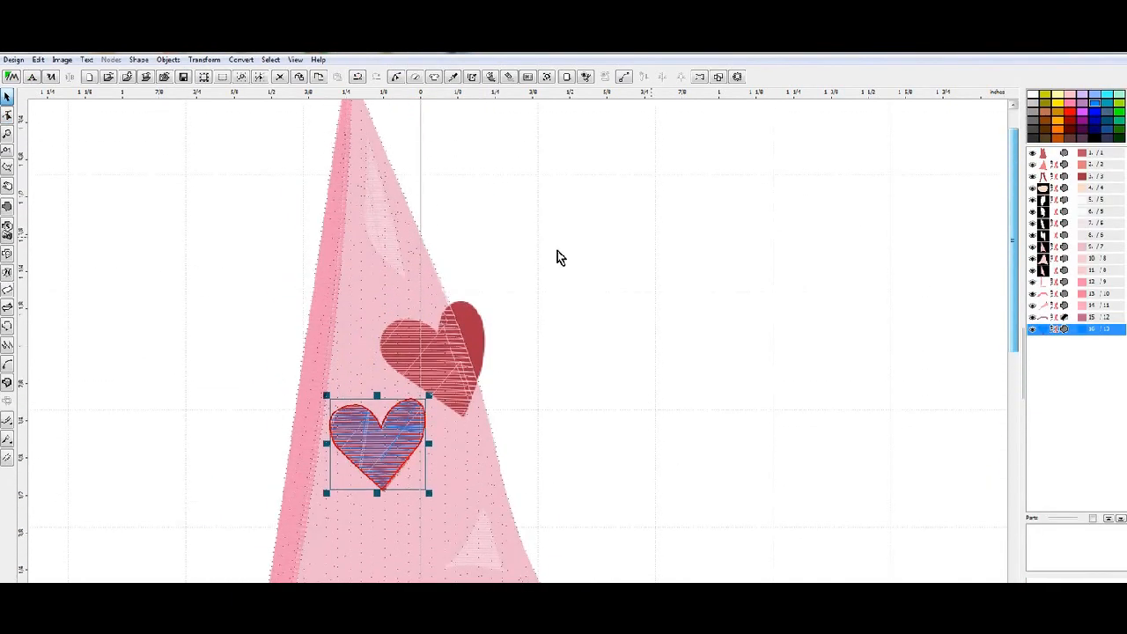
{"action": "left_click", "coordinate": [8, 209]}
{"action": "left_click", "coordinate": [464, 418]}
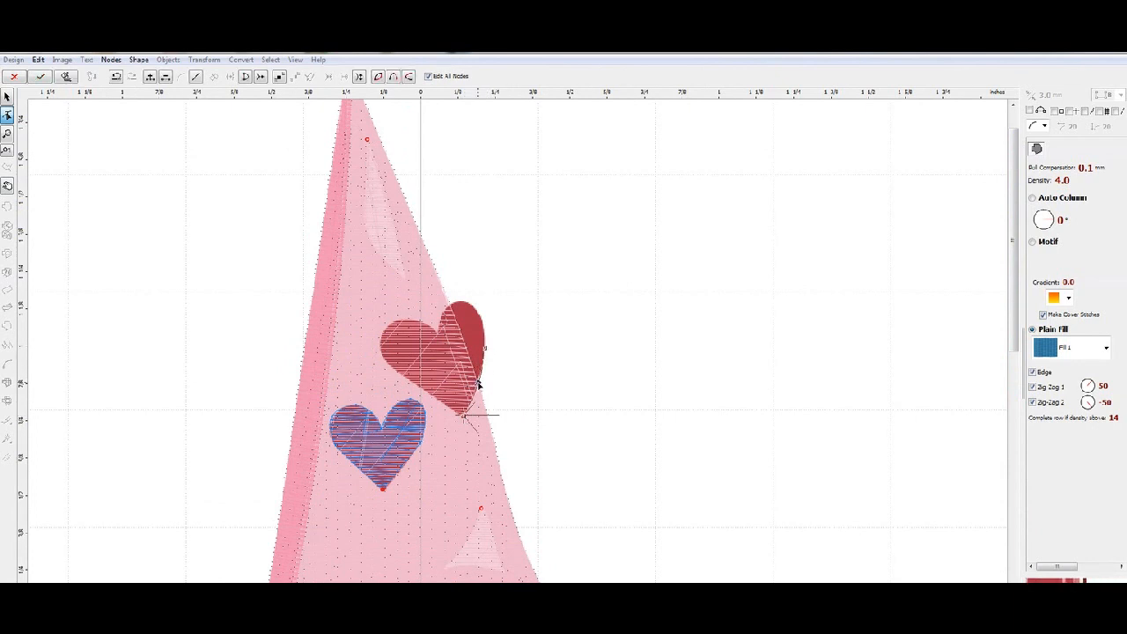
{"action": "left_click", "coordinate": [464, 303]}
{"action": "left_click_drag", "start_coordinate": [476, 325], "coordinate": [480, 318]}
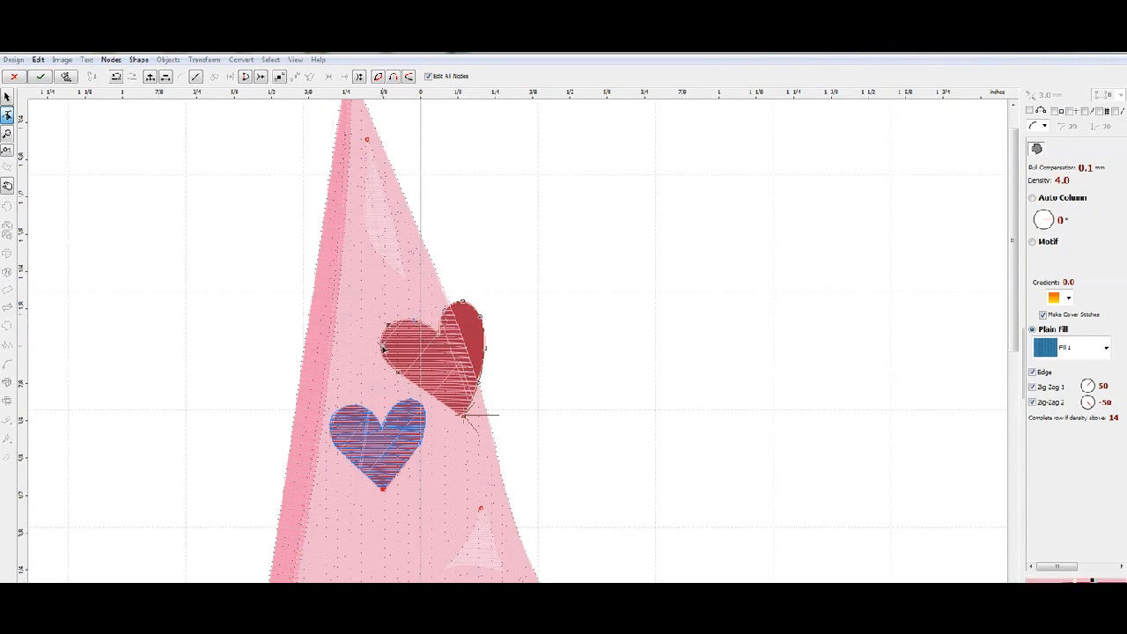
{"action": "left_click", "coordinate": [455, 414]}
Turn off Zig-Zag 2 for the upper heart, generate its stitches and show the design in 3D
{"action": "left_click", "coordinate": [1033, 403]}
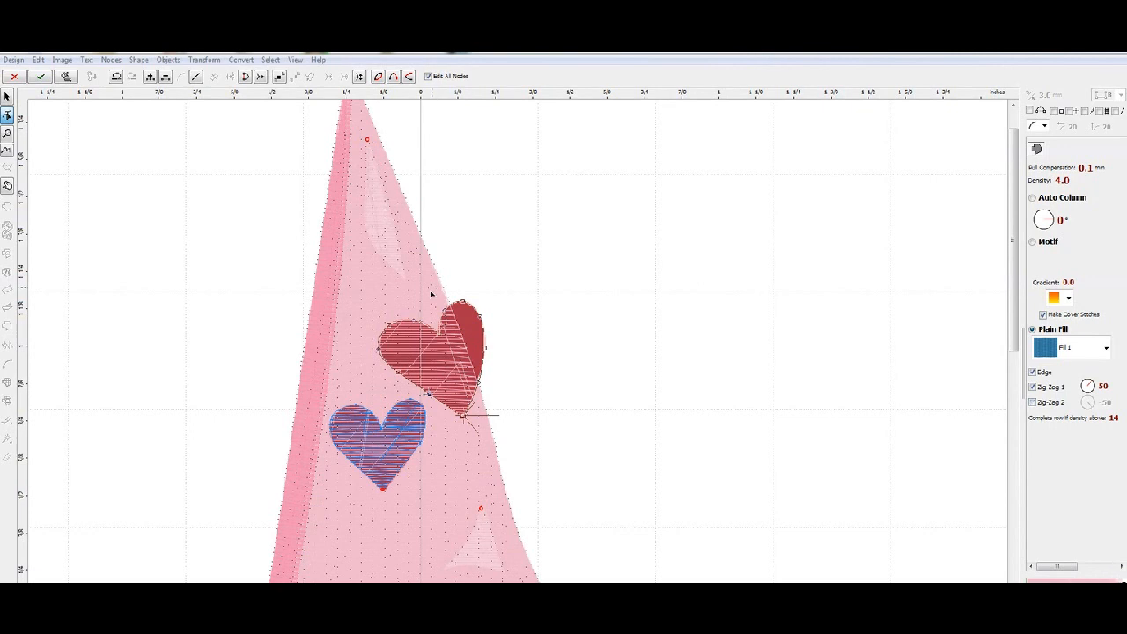
{"action": "left_click", "coordinate": [1056, 226]}
{"action": "right_click", "coordinate": [438, 370]}
{"action": "left_click", "coordinate": [498, 389]}
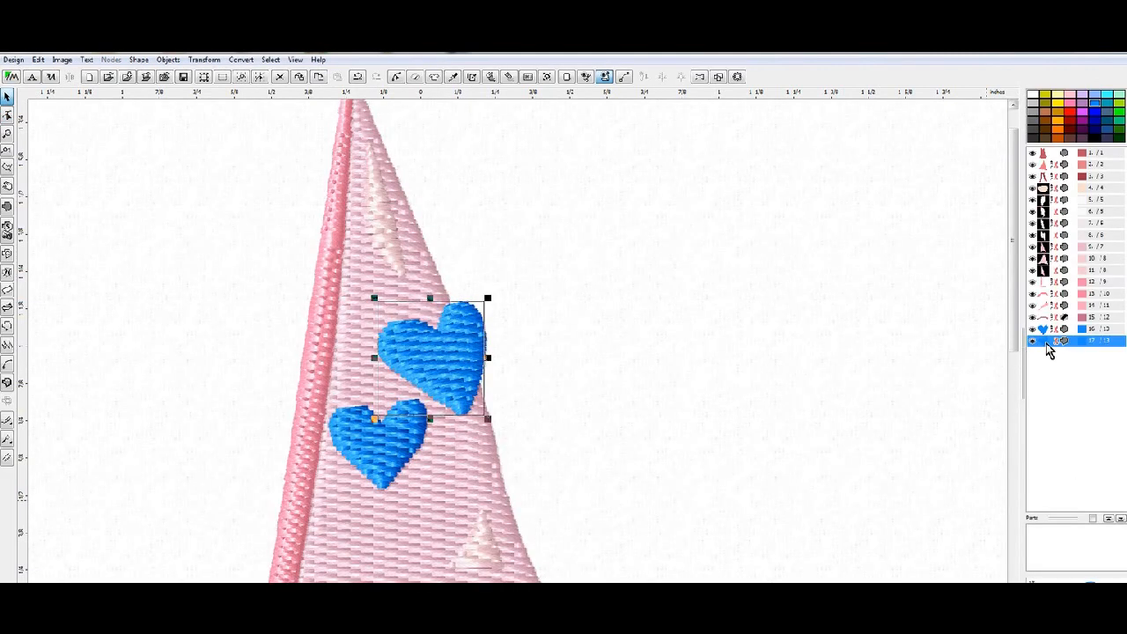
Recolor both hat hearts with Floriani Marie Antoinette from the thread catalog, and deselect them with the whole gnome in view
{"action": "left_click", "coordinate": [1051, 330], "text": "shift"}
{"action": "right_click", "coordinate": [1051, 336]}
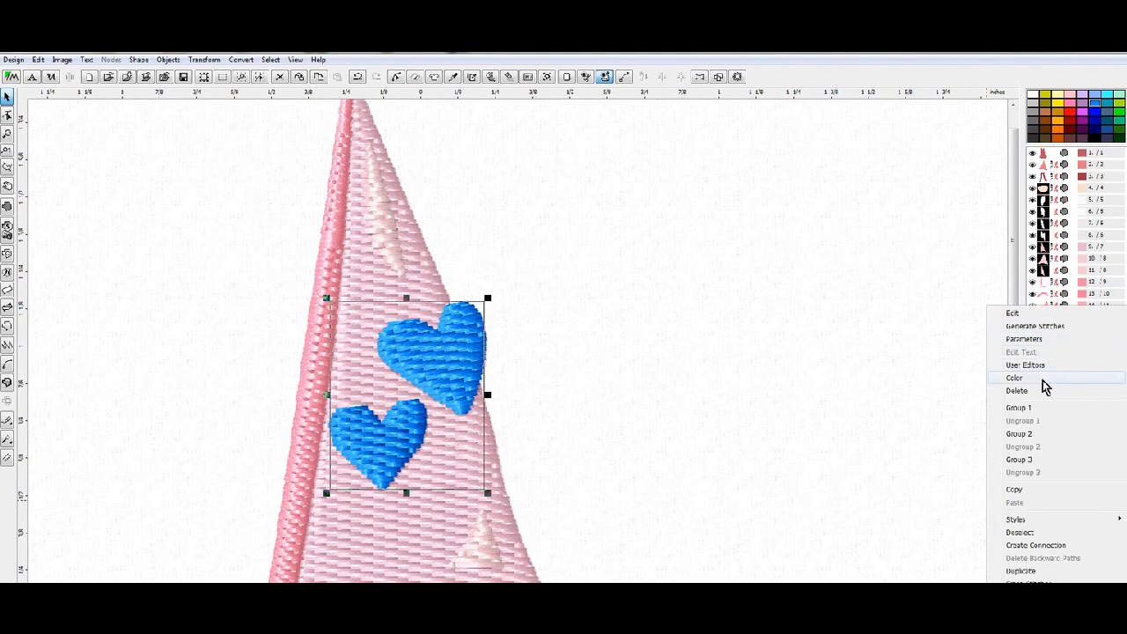
{"action": "mouse_move", "coordinate": [1045, 382]}
{"action": "left_click", "coordinate": [907, 430]}
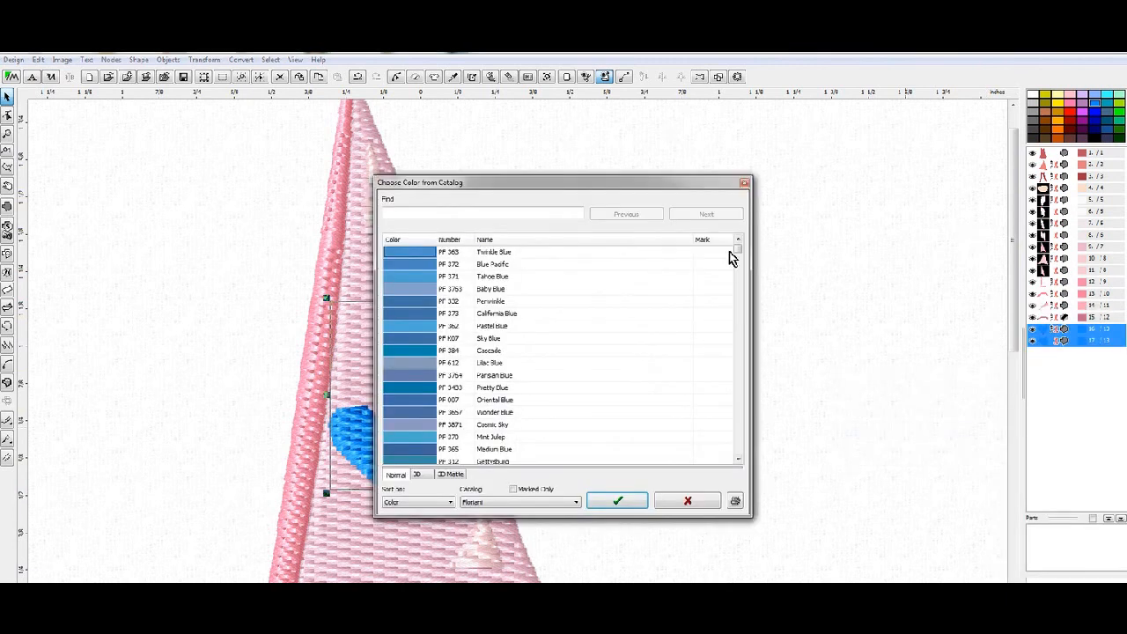
{"action": "left_click", "coordinate": [469, 213]}
{"action": "type", "text": "marie"}
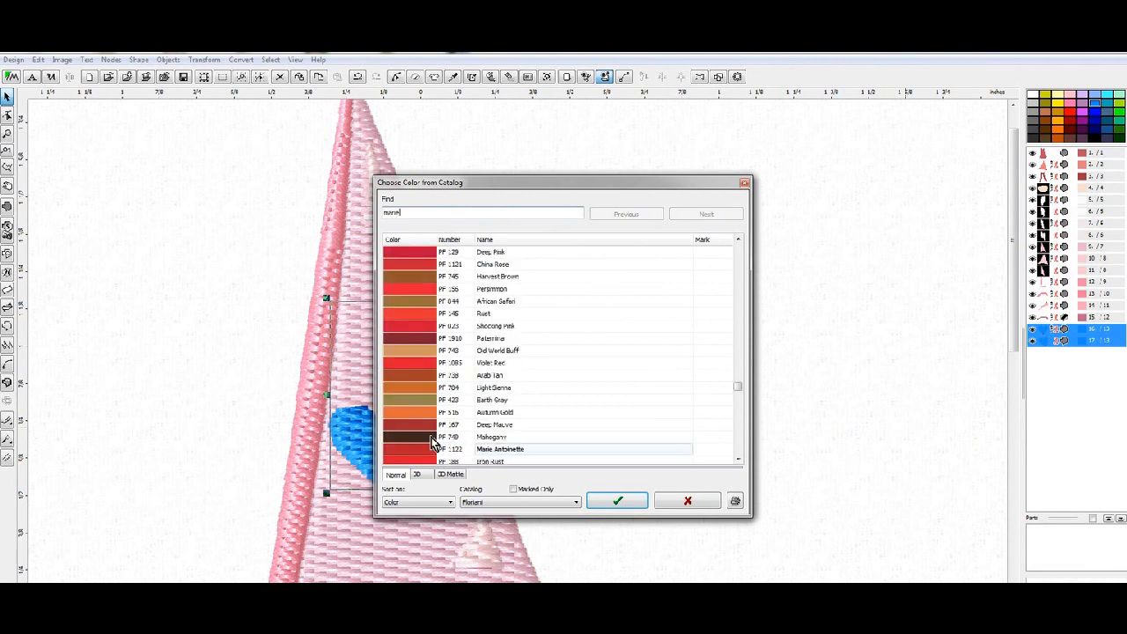
{"action": "left_click", "coordinate": [633, 503]}
{"action": "scroll", "coordinate": [629, 488], "scroll_direction": "down", "scroll_amount": 2}
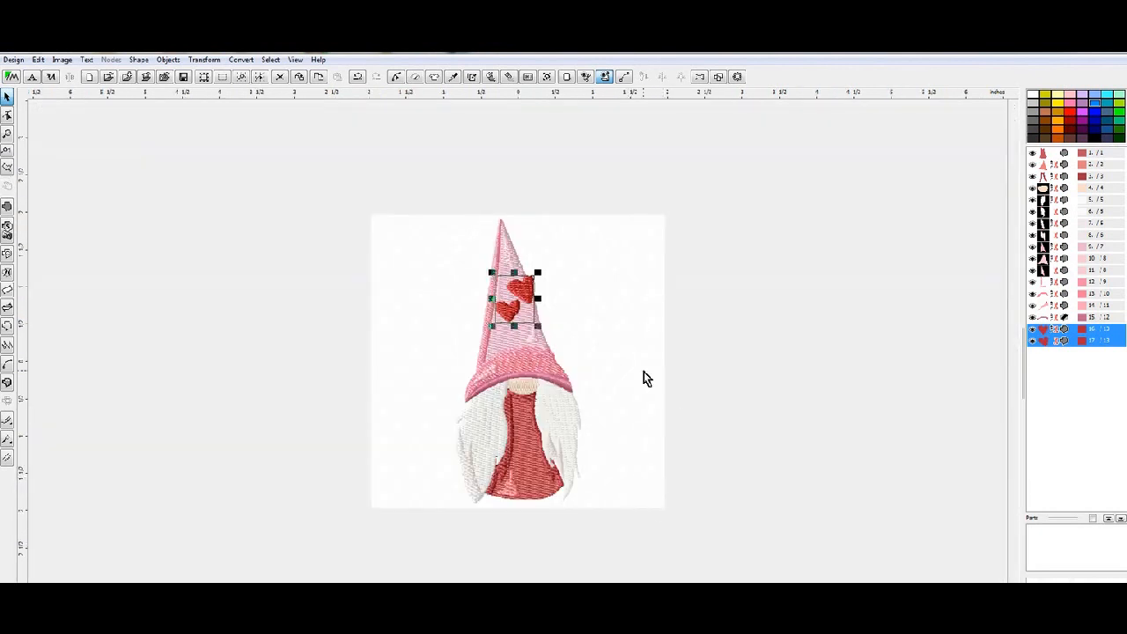
{"action": "left_click", "coordinate": [651, 375]}
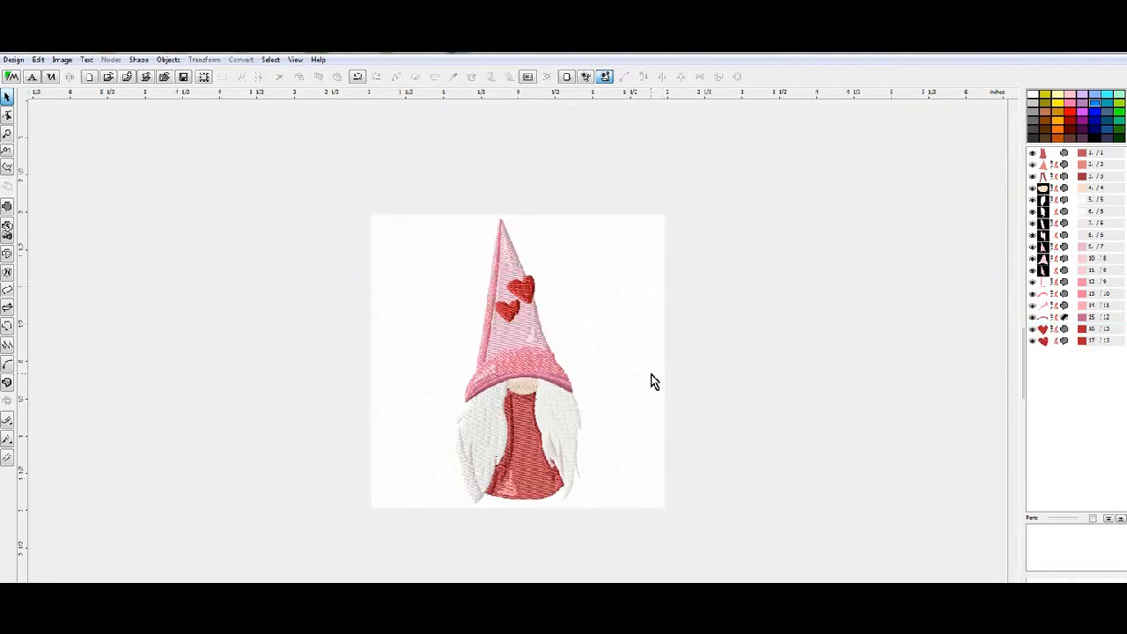